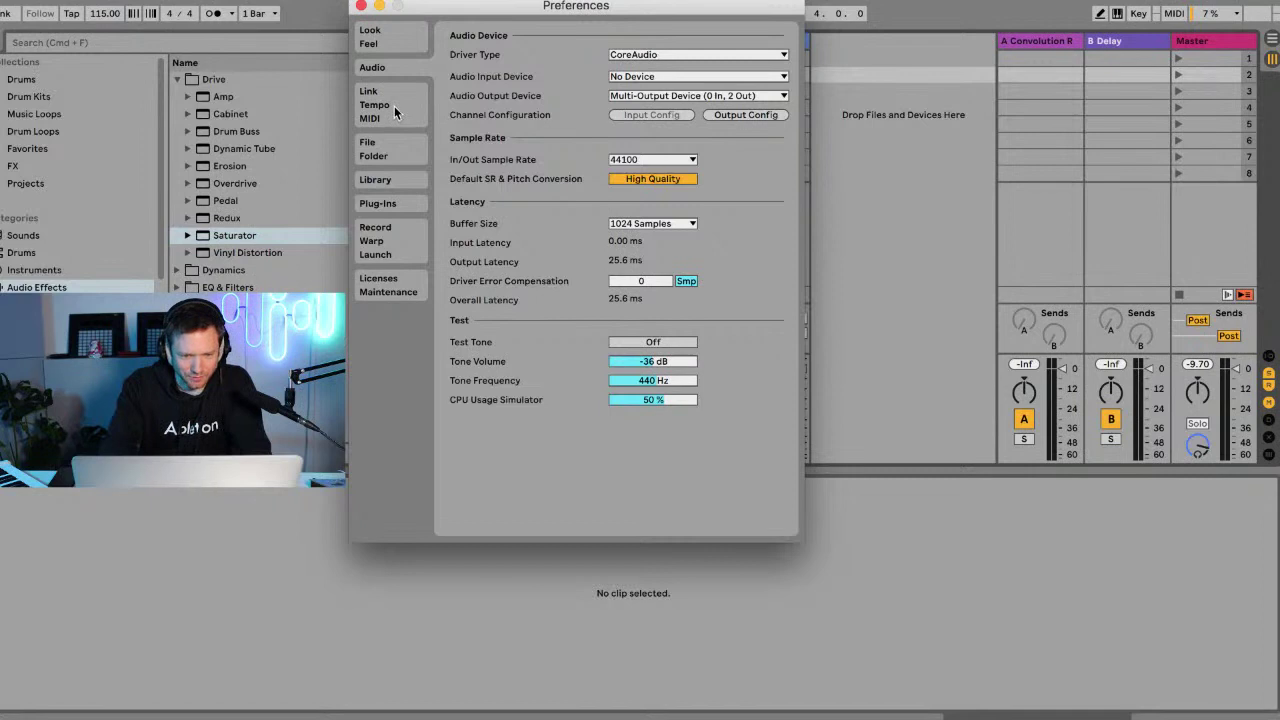
Try the Mid Dark and Dark interface themes in the look and feel preferences.
{"action": "left_click", "coordinate": [370, 37]}
{"action": "left_click", "coordinate": [622, 302]}
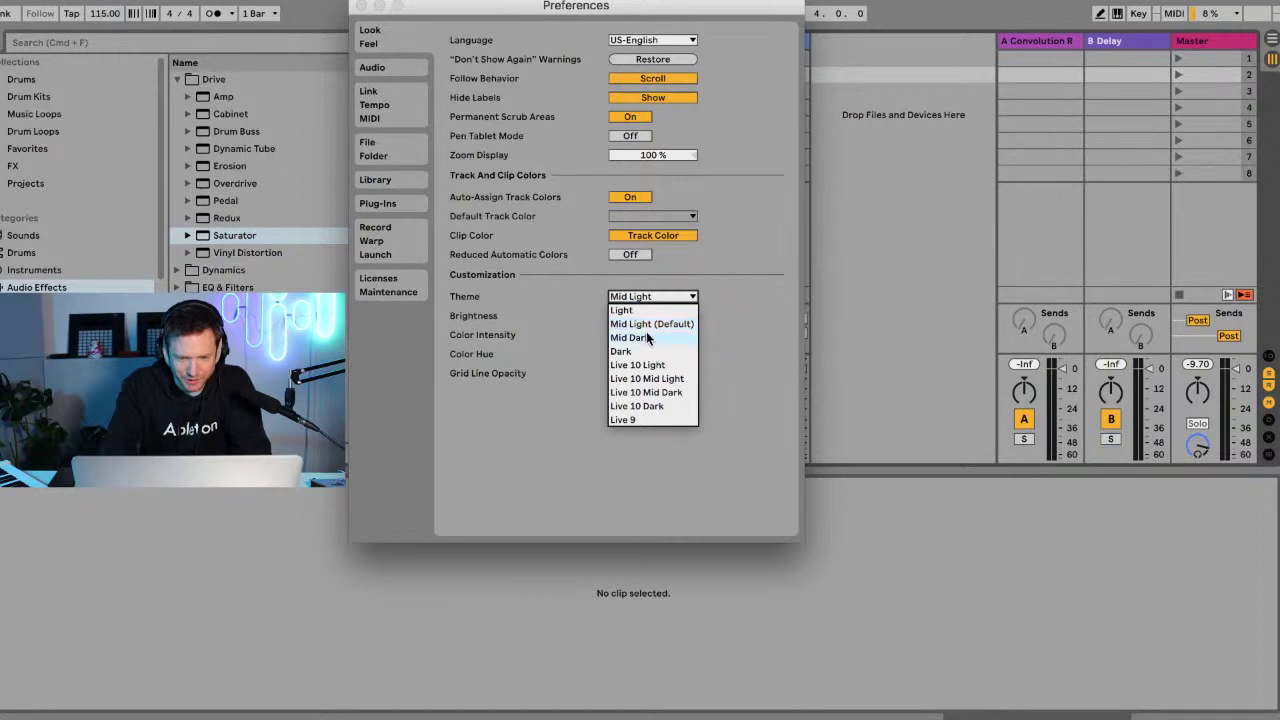
{"action": "left_click", "coordinate": [648, 338]}
{"action": "left_click", "coordinate": [648, 298]}
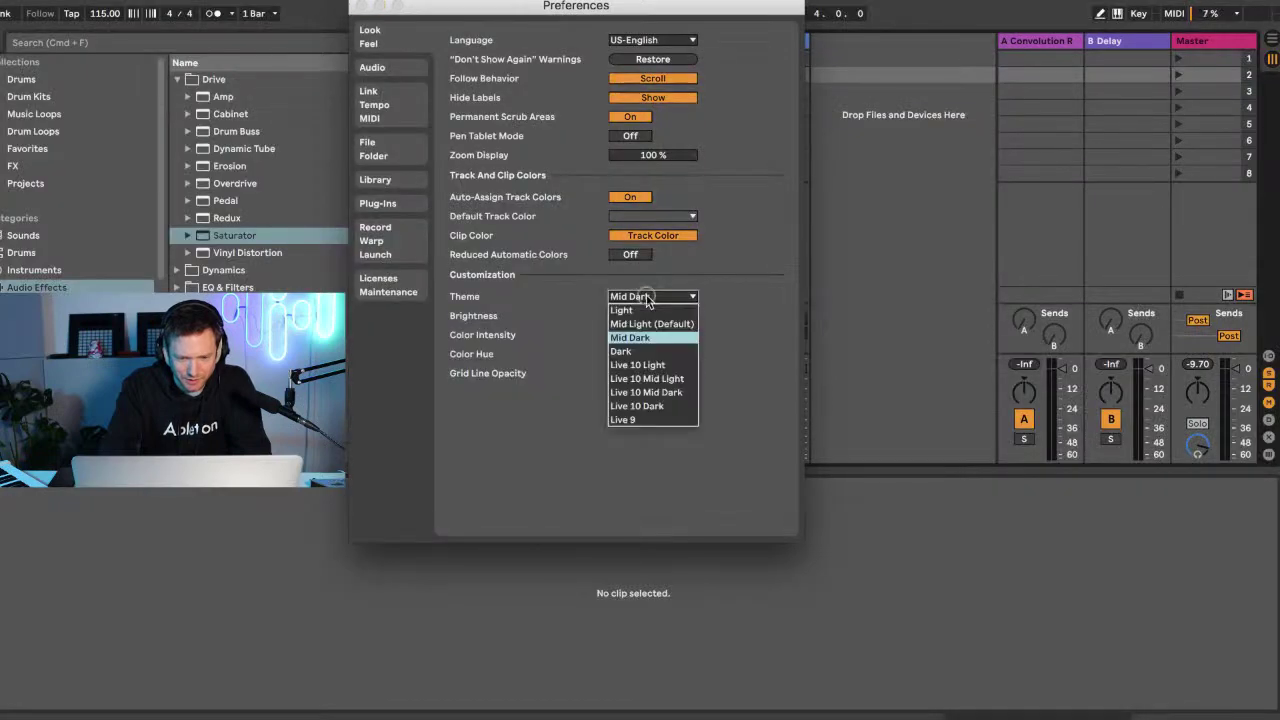
{"action": "left_click", "coordinate": [648, 345]}
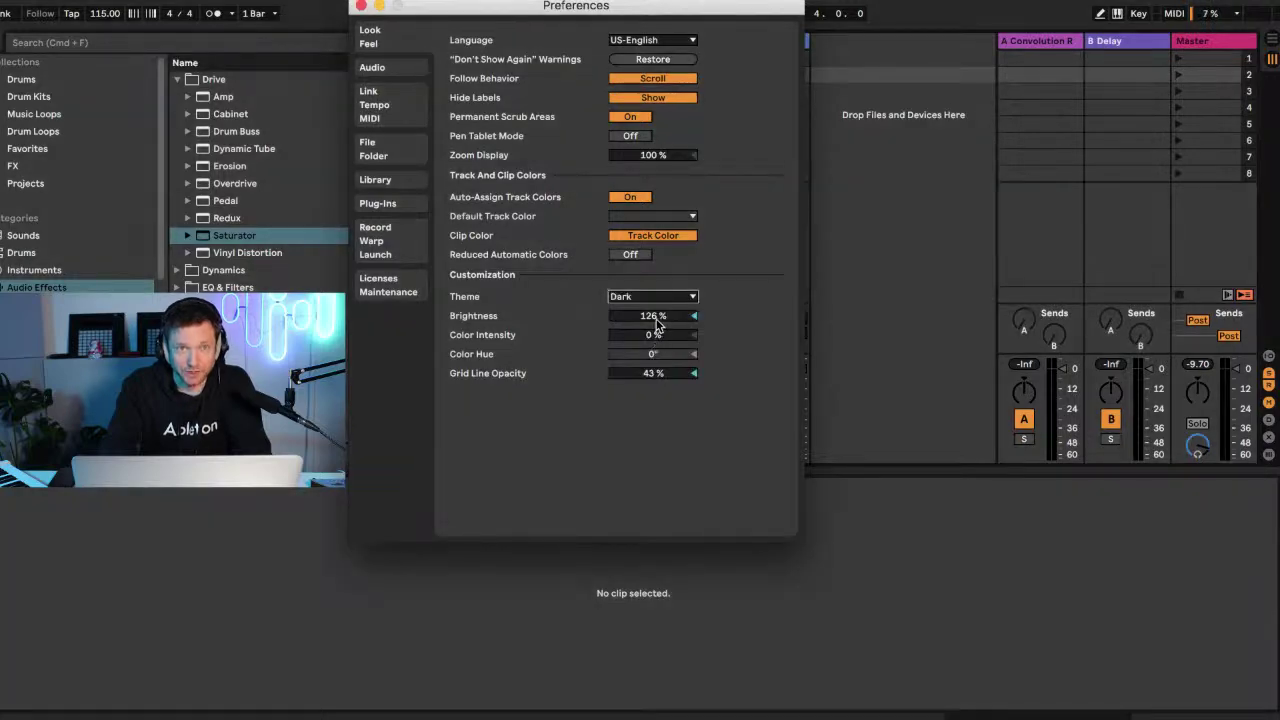
Try the Light and Live 10 Mid Dark interface themes.
{"action": "left_click", "coordinate": [650, 297]}
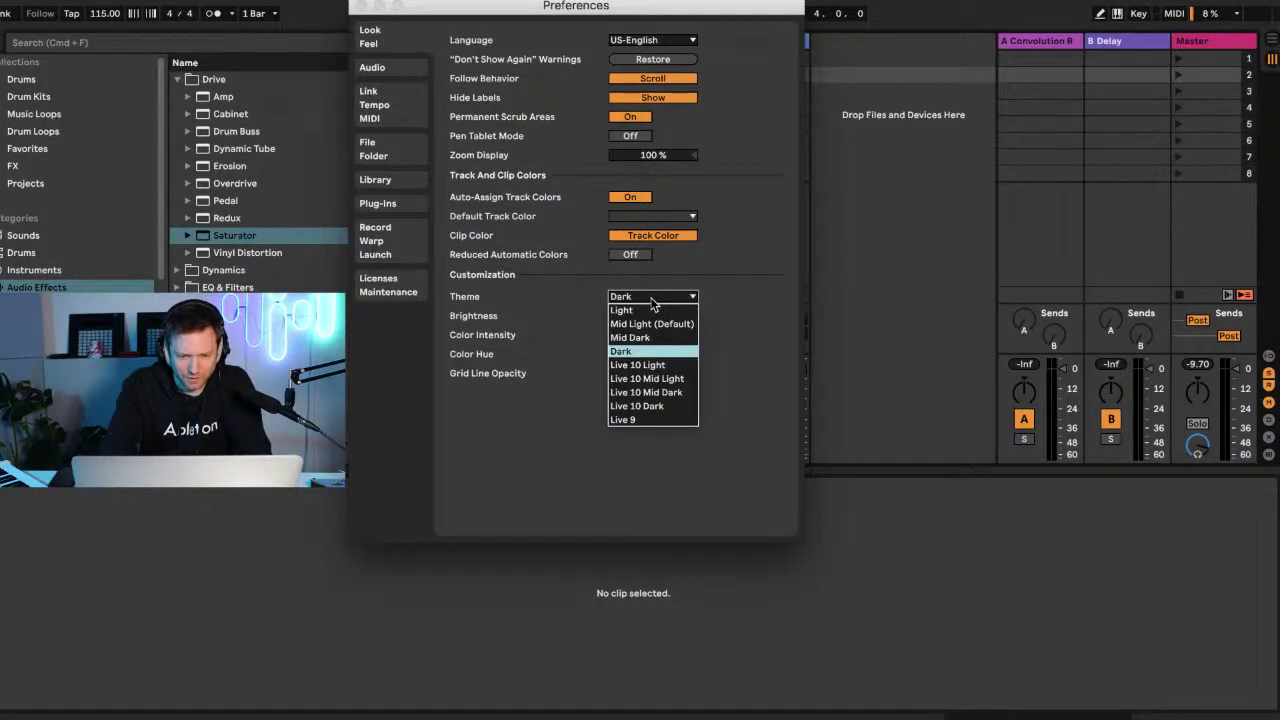
{"action": "left_click", "coordinate": [650, 306]}
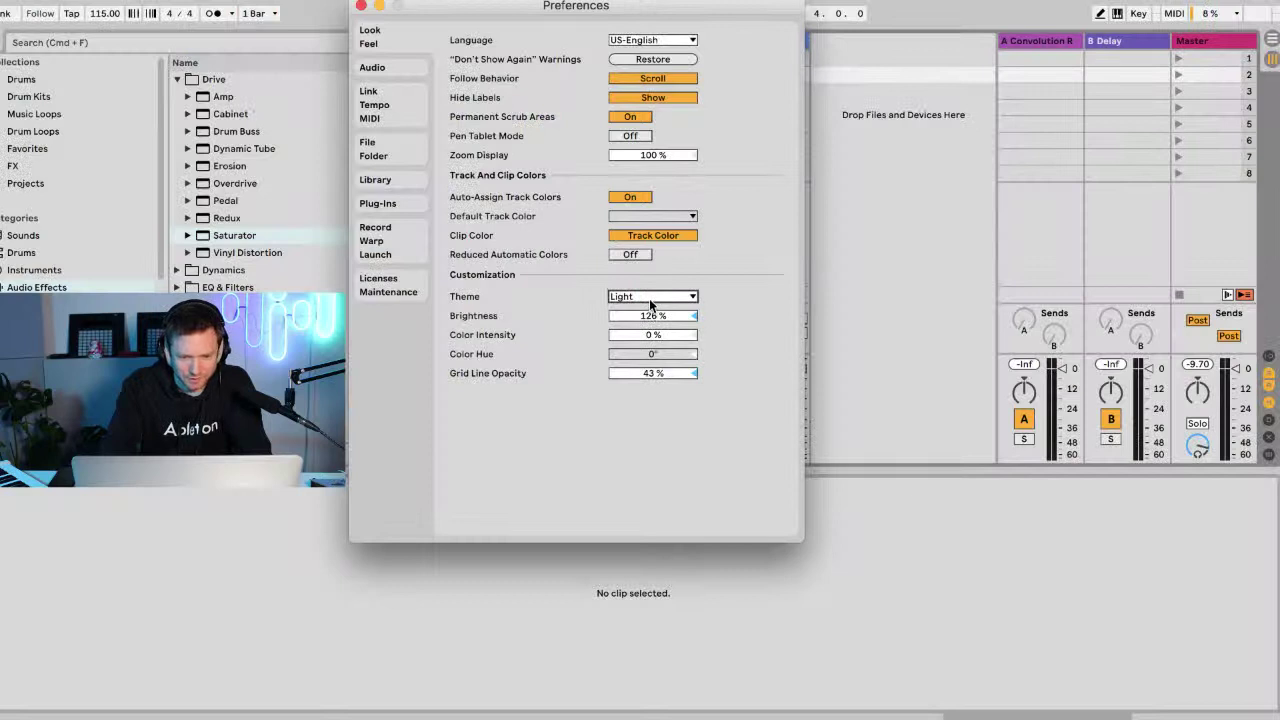
{"action": "left_click", "coordinate": [649, 298]}
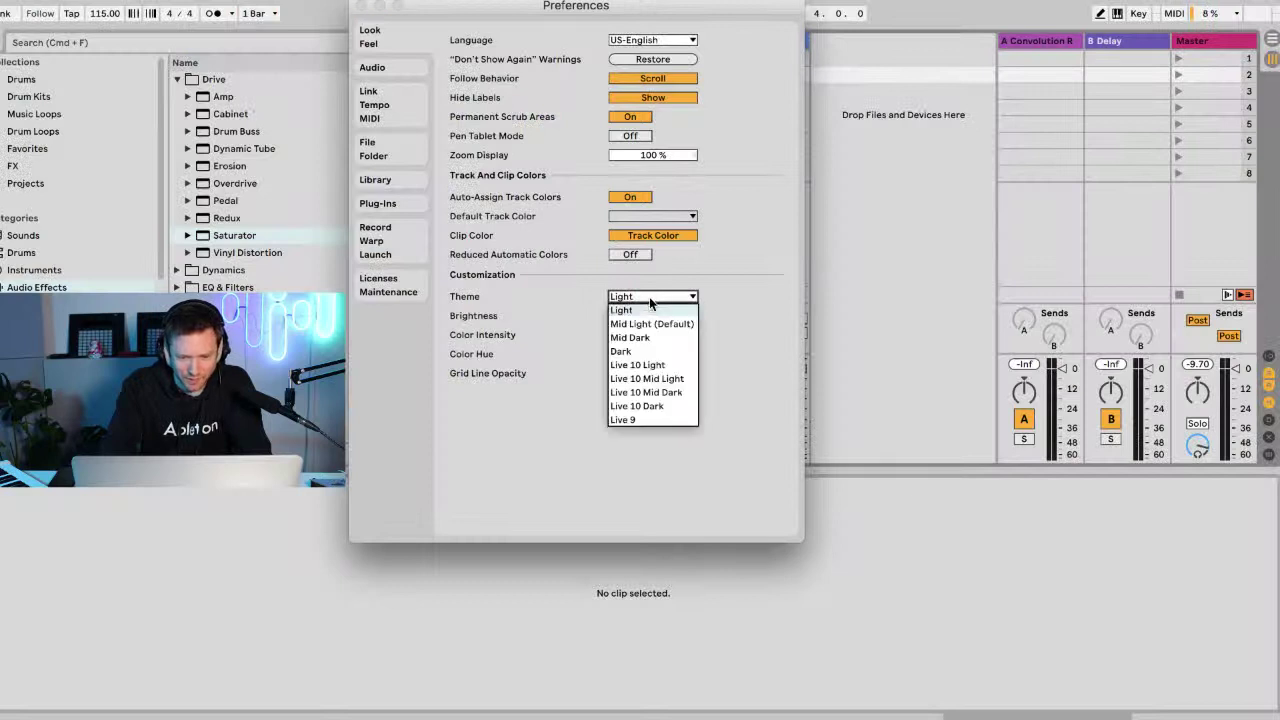
{"action": "left_click", "coordinate": [666, 393]}
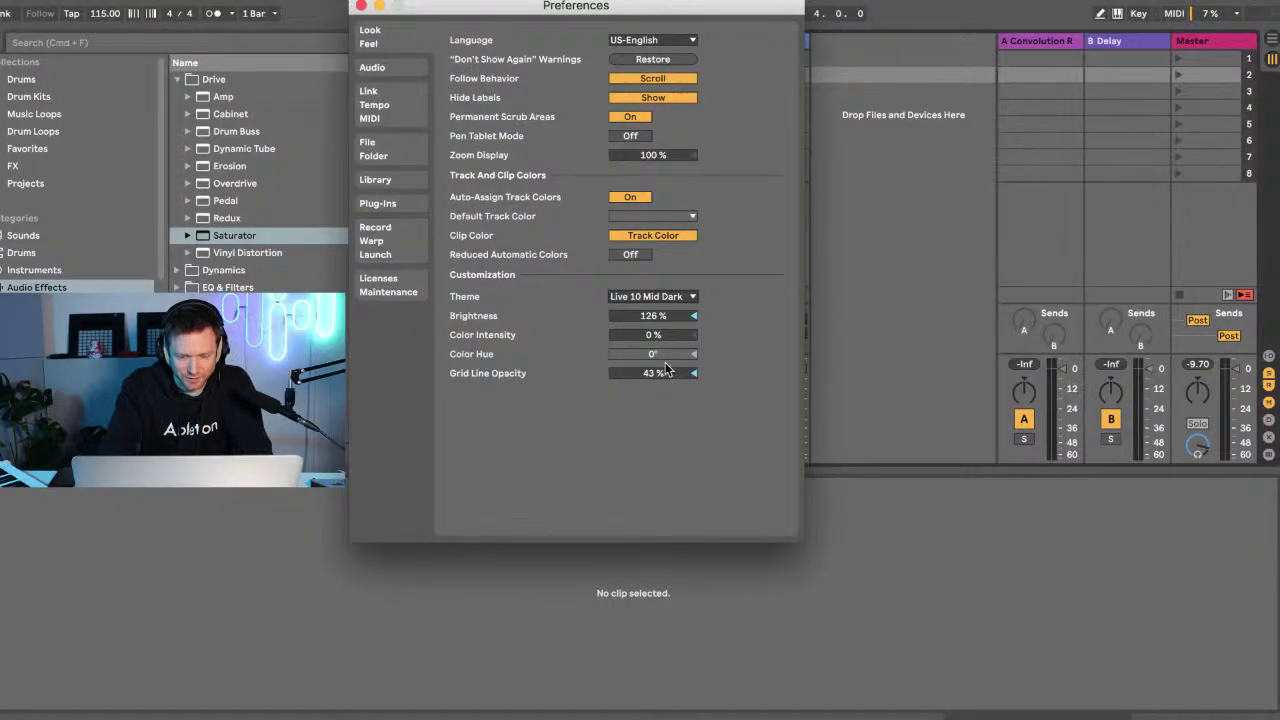
Preview the Mid Dark theme, return the theme to Mid Light (Default), and close the preferences.
{"action": "left_click", "coordinate": [670, 296]}
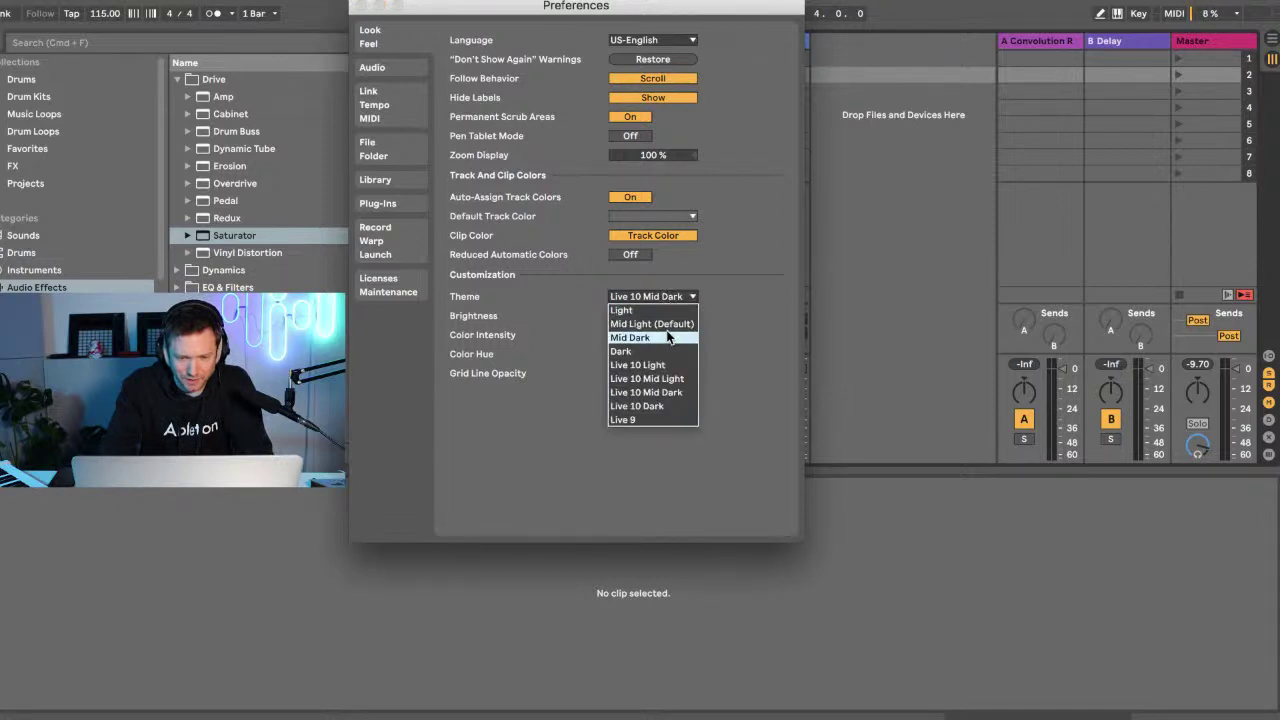
{"action": "left_click", "coordinate": [668, 337]}
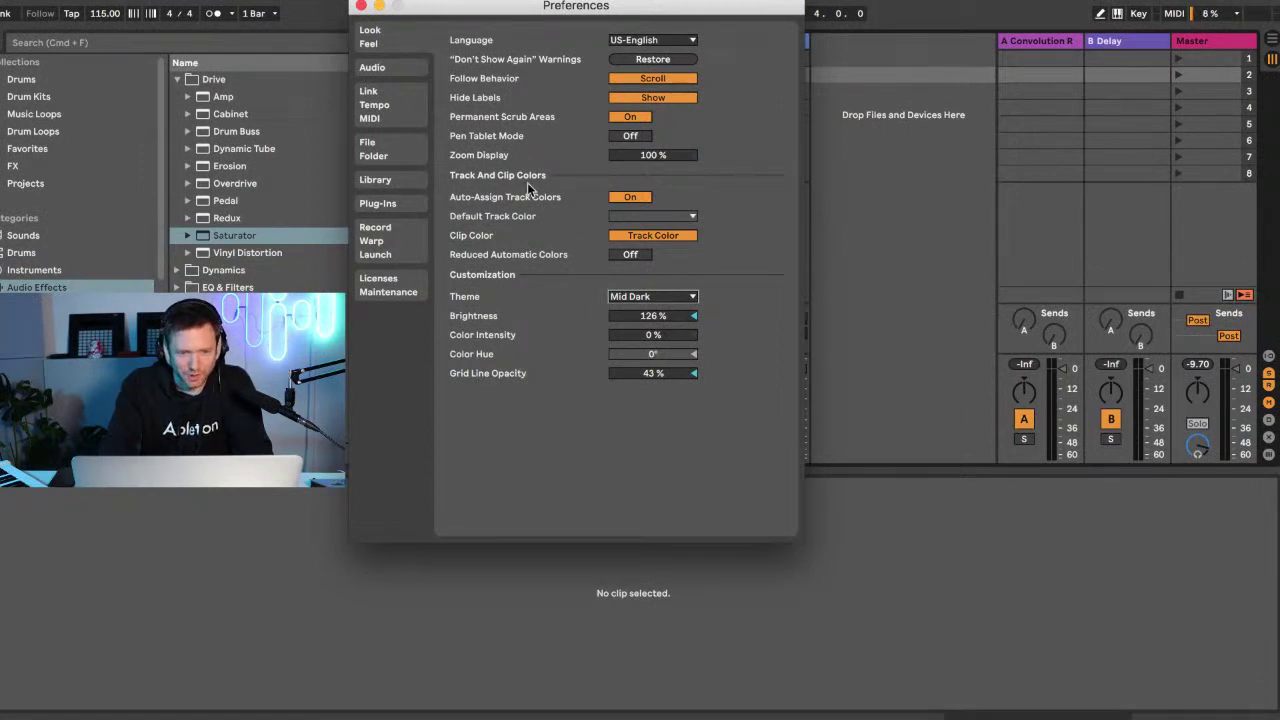
{"action": "left_click", "coordinate": [678, 298]}
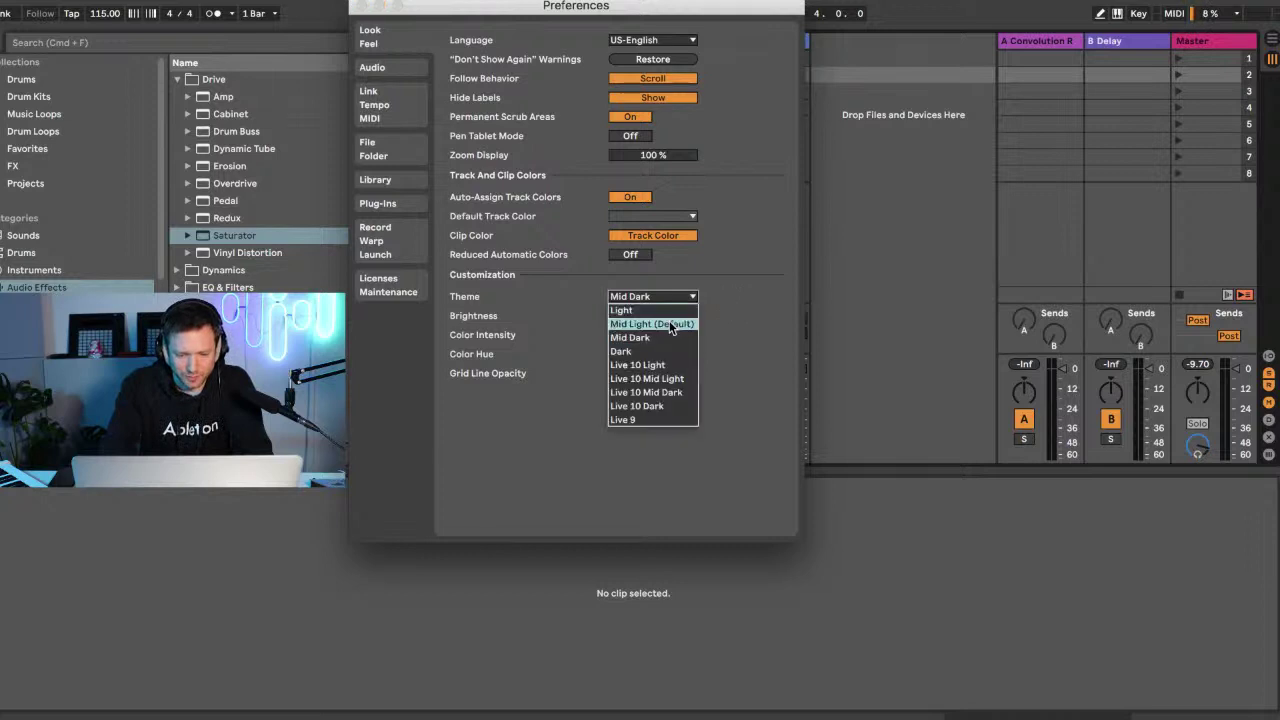
{"action": "left_click", "coordinate": [670, 326]}
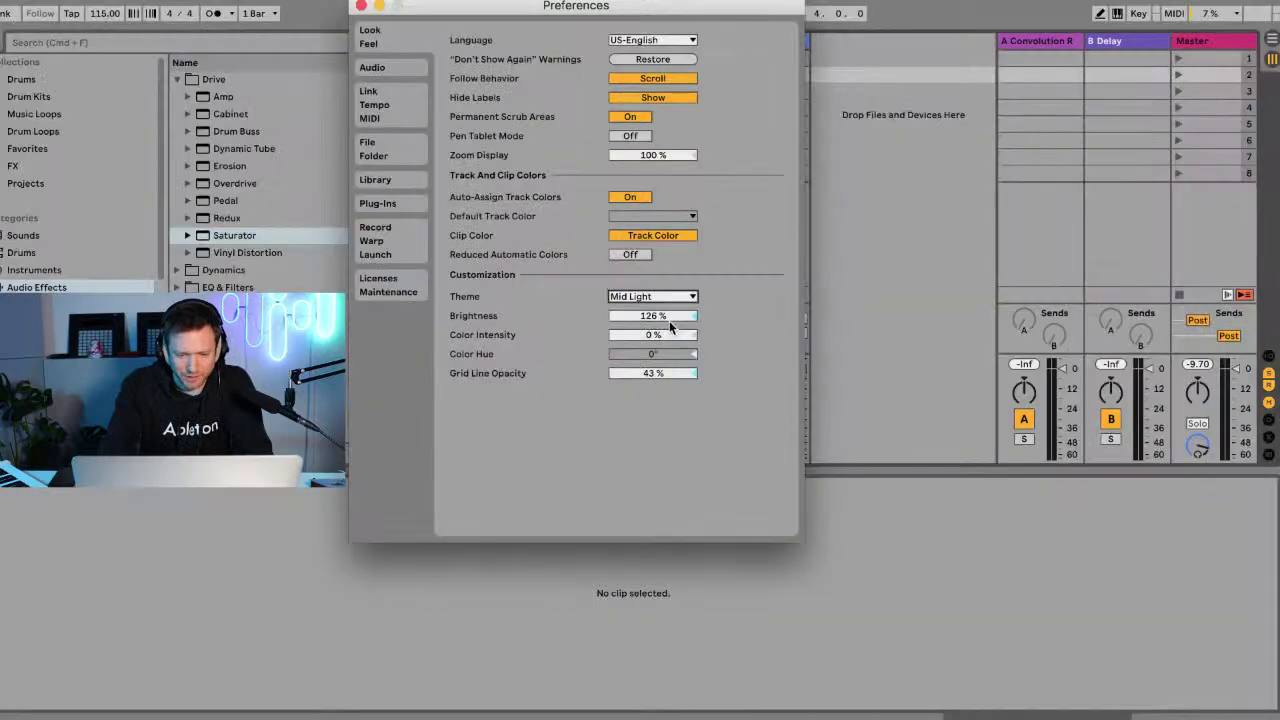
{"action": "left_click", "coordinate": [360, 7]}
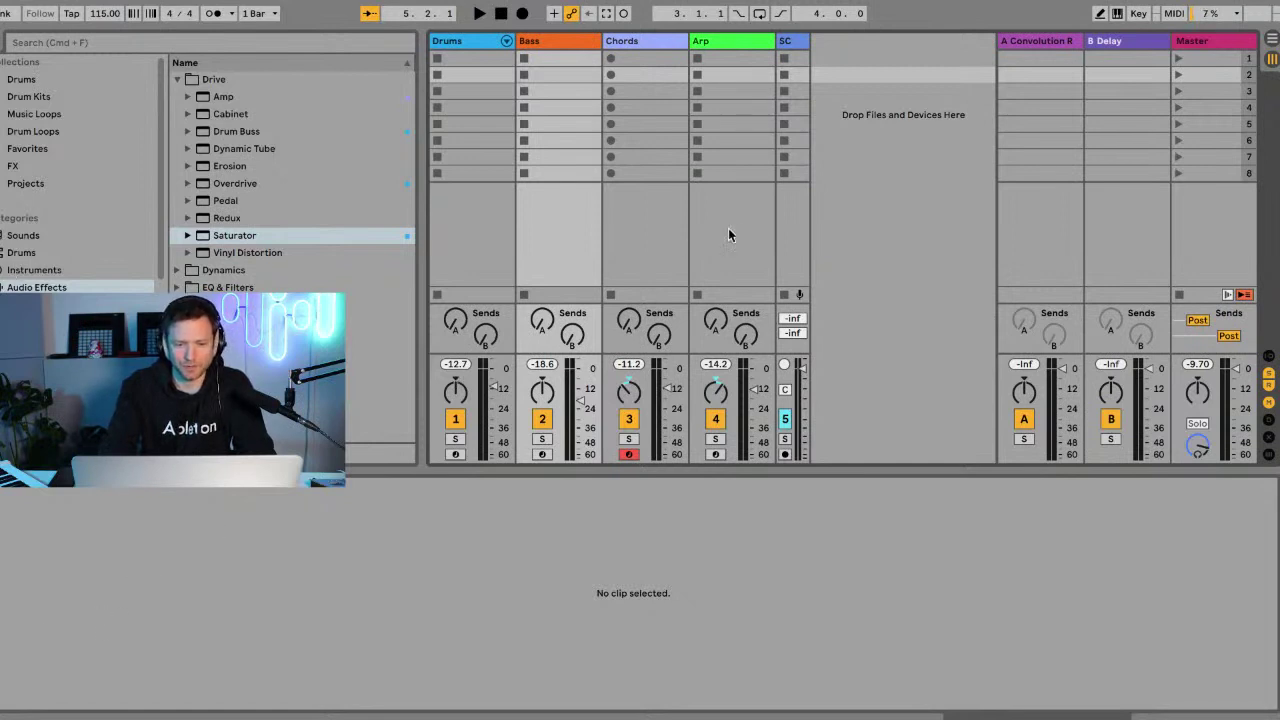
Create an empty MIDI clip in the first slot of the Drums track and enlarge its note editor.
{"action": "left_click", "coordinate": [761, 235]}
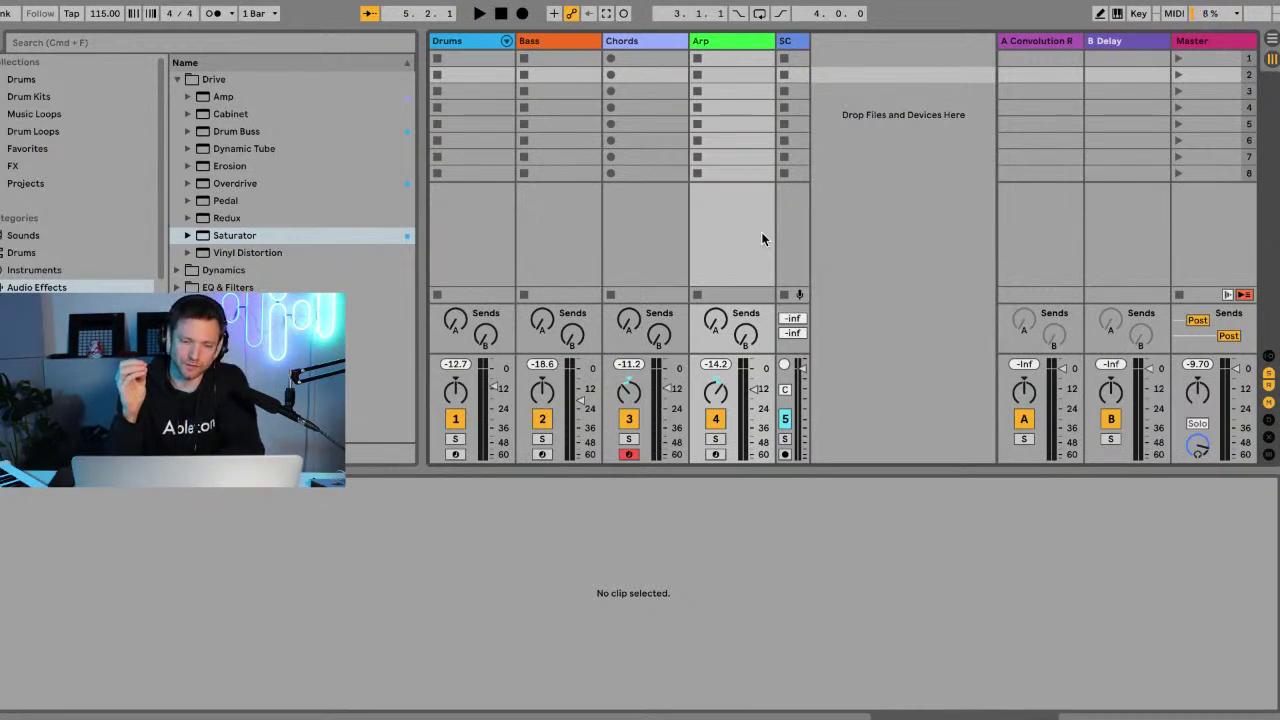
{"action": "double_click", "coordinate": [487, 59]}
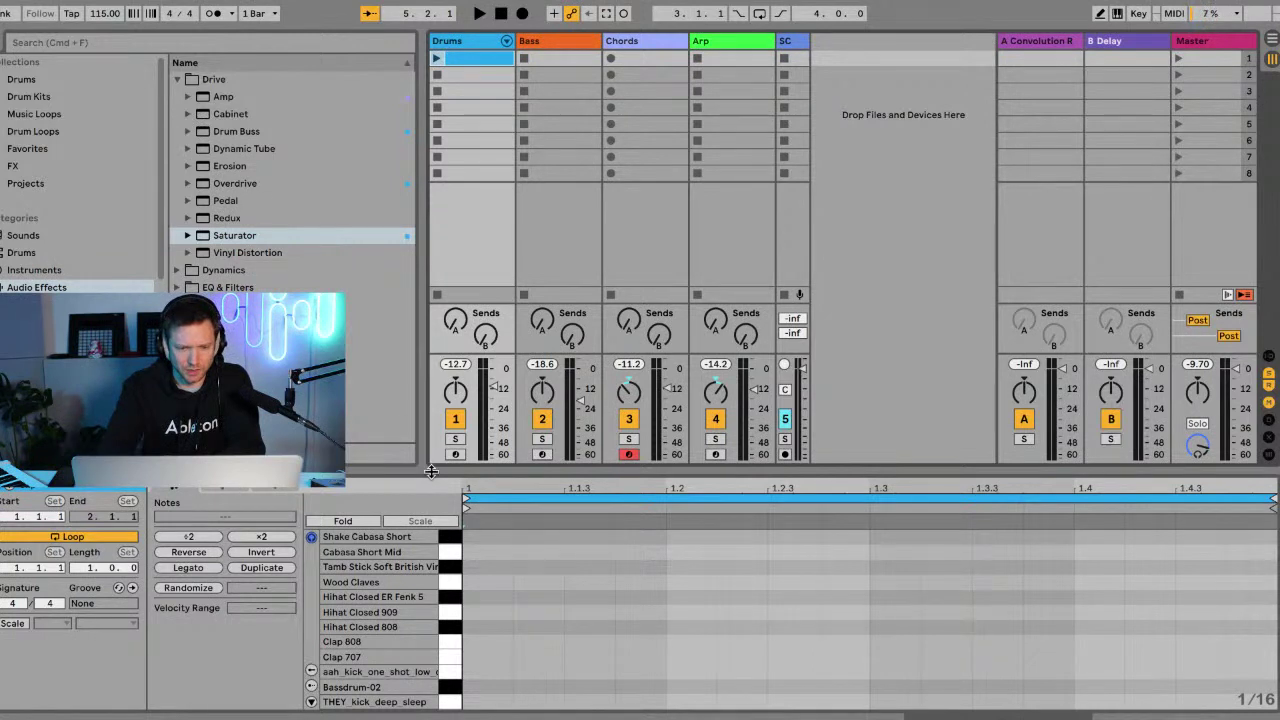
{"action": "left_click_drag", "start_coordinate": [431, 471], "coordinate": [431, 418]}
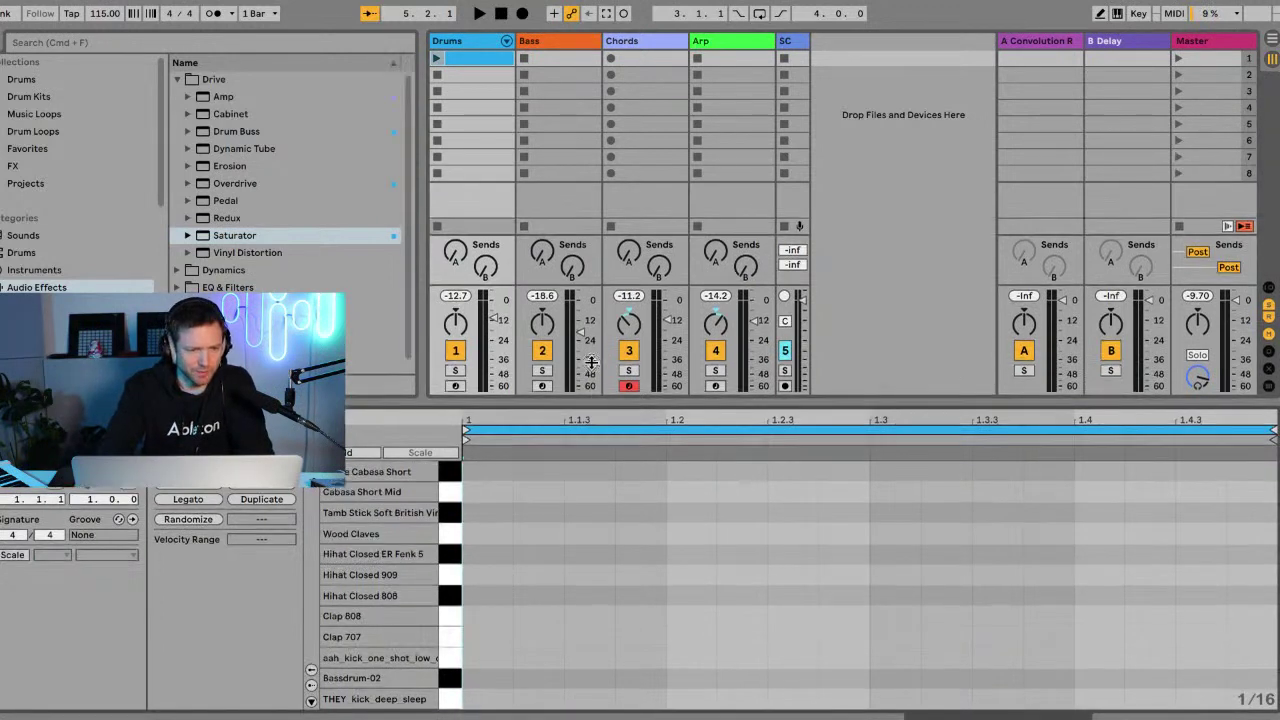
{"action": "left_click_drag", "start_coordinate": [593, 412], "coordinate": [591, 351]}
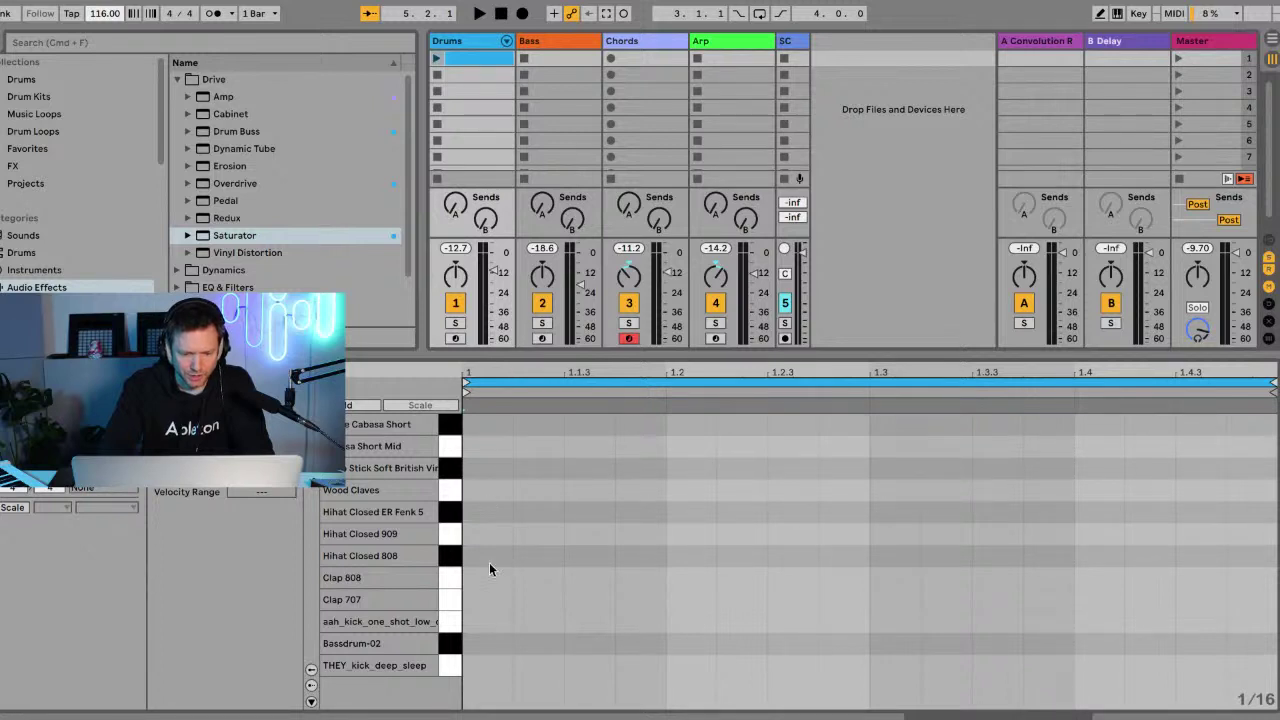
Place THEY_kick_deep_sleep notes on all four beats of the bar and play the clip to check them.
{"action": "left_click", "coordinate": [490, 665]}
{"action": "left_click_drag", "start_coordinate": [492, 668], "coordinate": [670, 693]}
{"action": "key", "text": "super+d"}
{"action": "key", "text": "super+d"}
{"action": "key", "text": "super+d"}
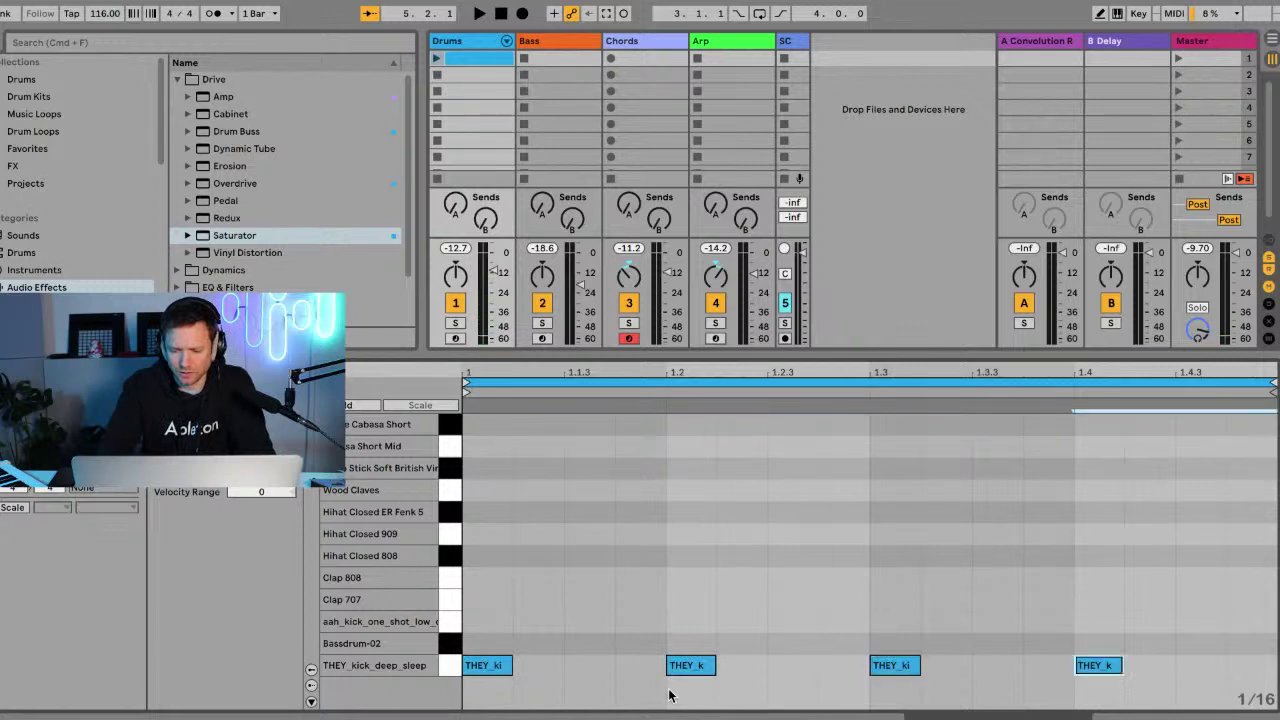
{"action": "left_click", "coordinate": [438, 60]}
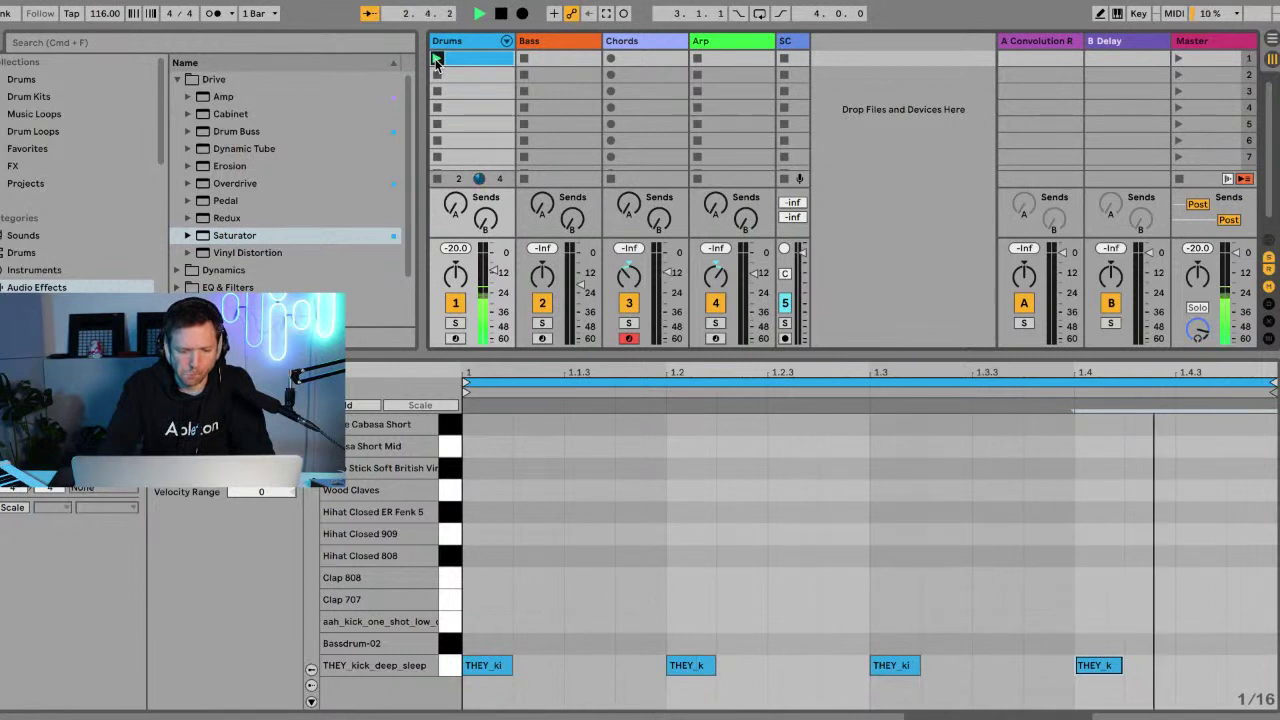
{"action": "key", "text": "space"}
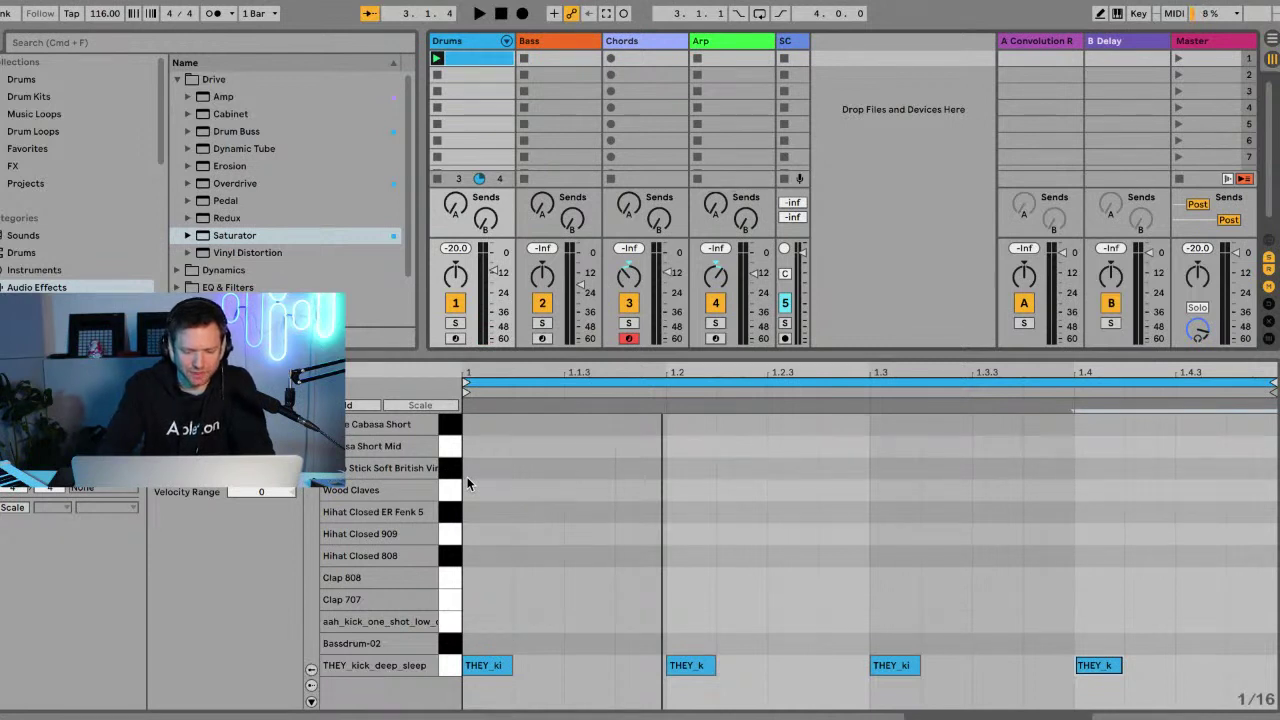
Audition the closed 909 and 808 hi-hats and draw Hihat Closed 808 notes on every sixteenth of the bar.
{"action": "left_click", "coordinate": [453, 535]}
{"action": "left_click", "coordinate": [453, 535]}
{"action": "left_click", "coordinate": [451, 557]}
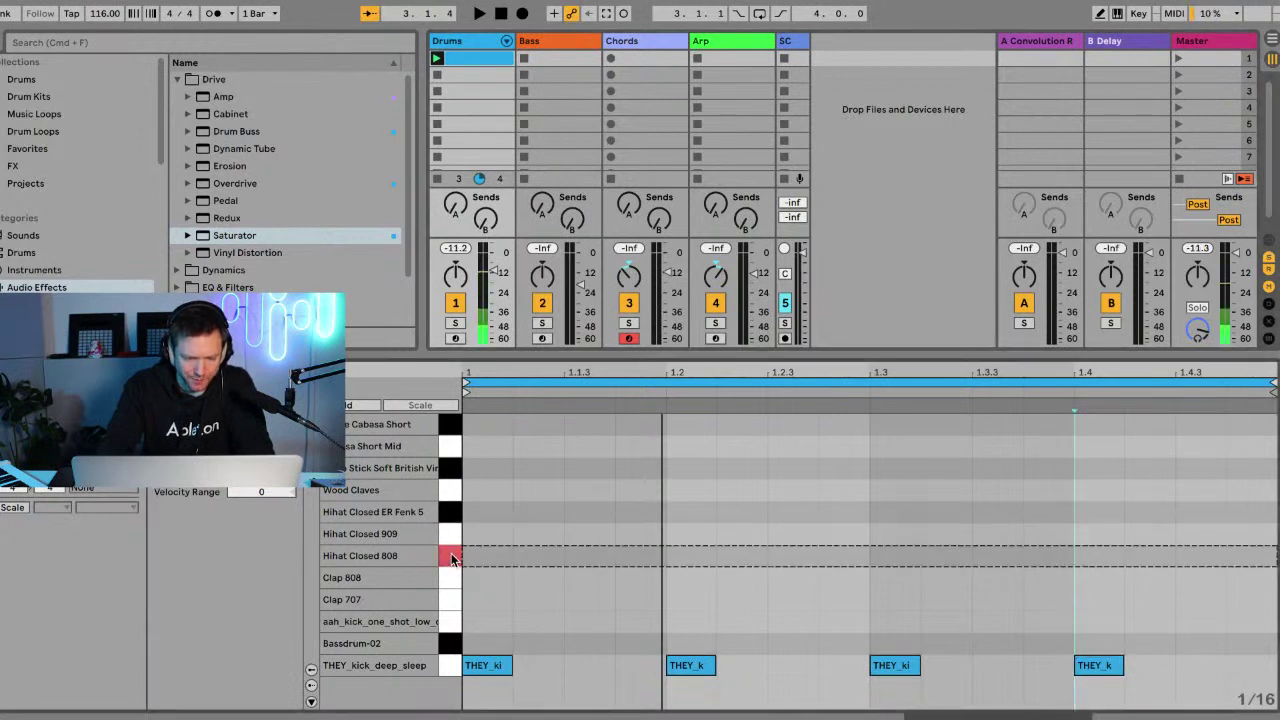
{"action": "key", "text": "b"}
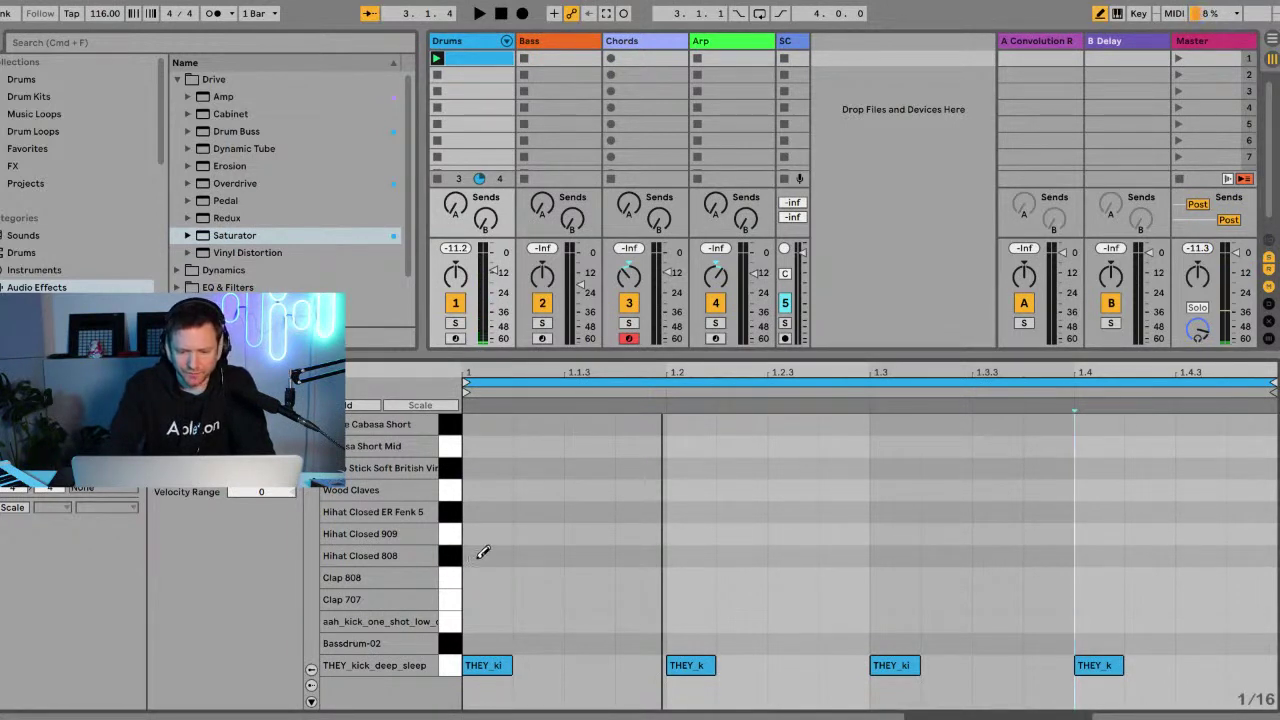
{"action": "left_click_drag", "start_coordinate": [486, 557], "coordinate": [949, 537]}
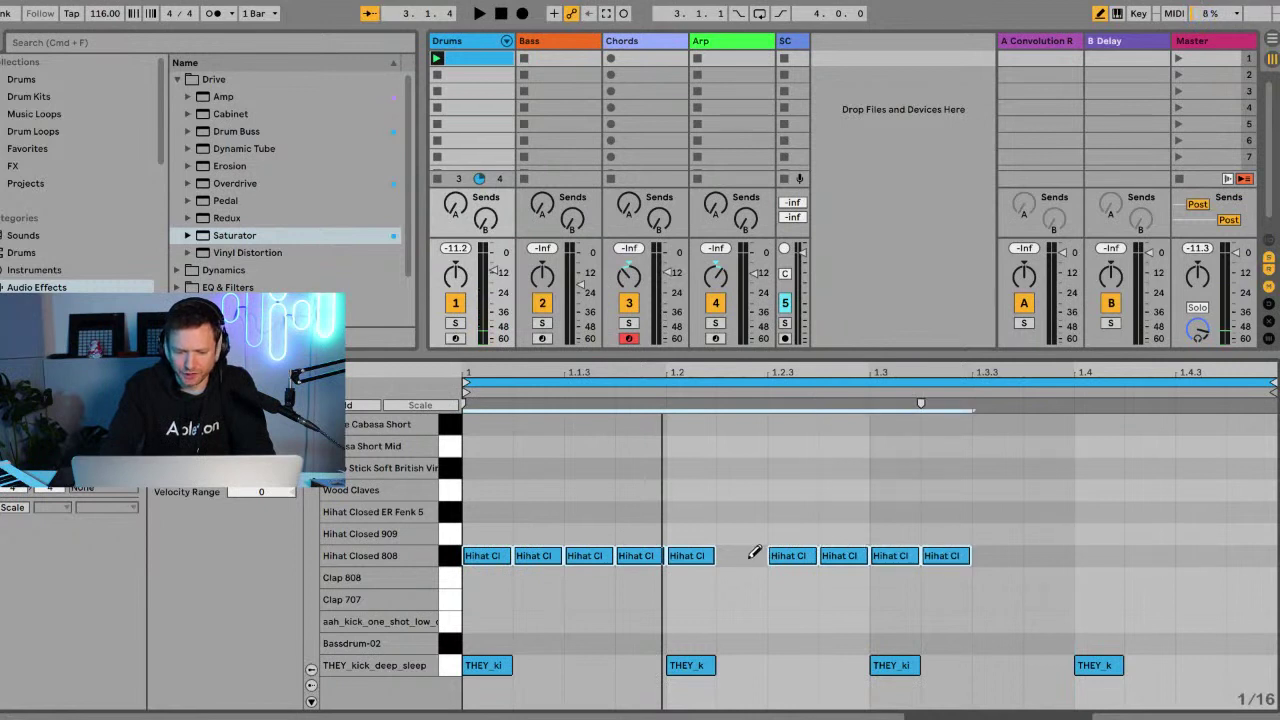
{"action": "left_click_drag", "start_coordinate": [752, 553], "coordinate": [1255, 556]}
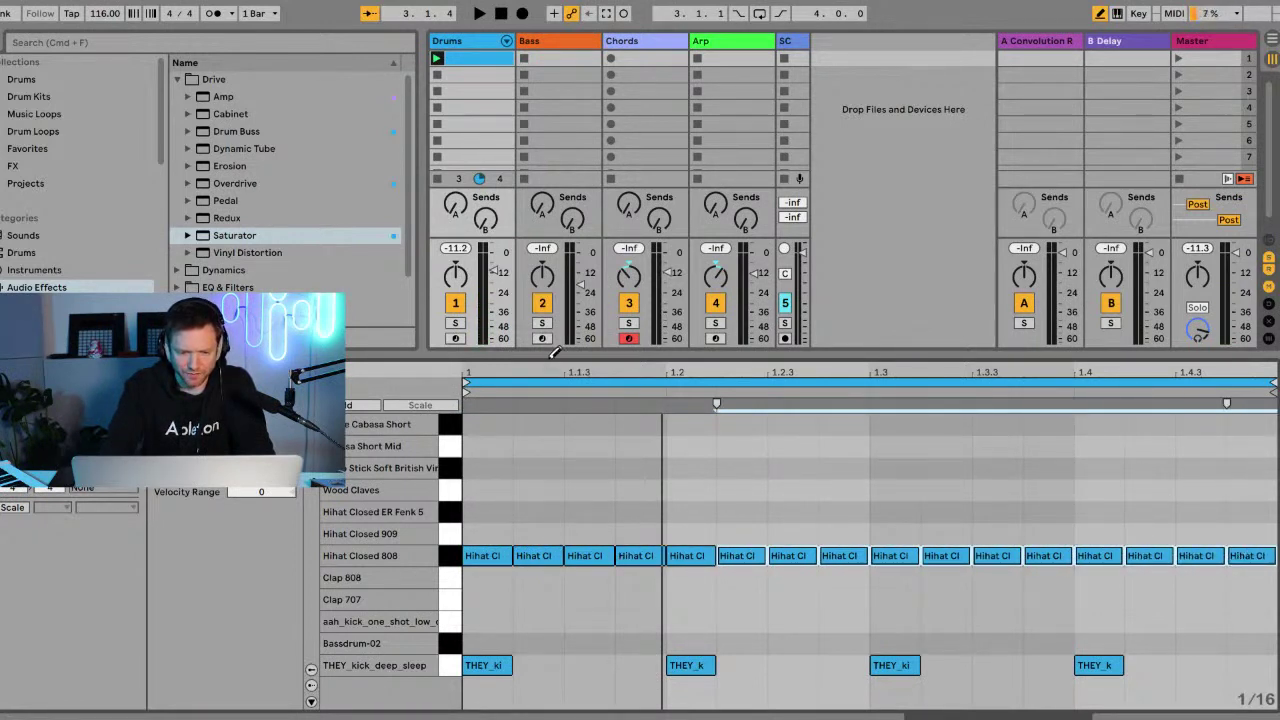
Enlarge the note editor further and show the velocity and probability lanes beneath the drum notes.
{"action": "left_click_drag", "start_coordinate": [553, 357], "coordinate": [533, 222]}
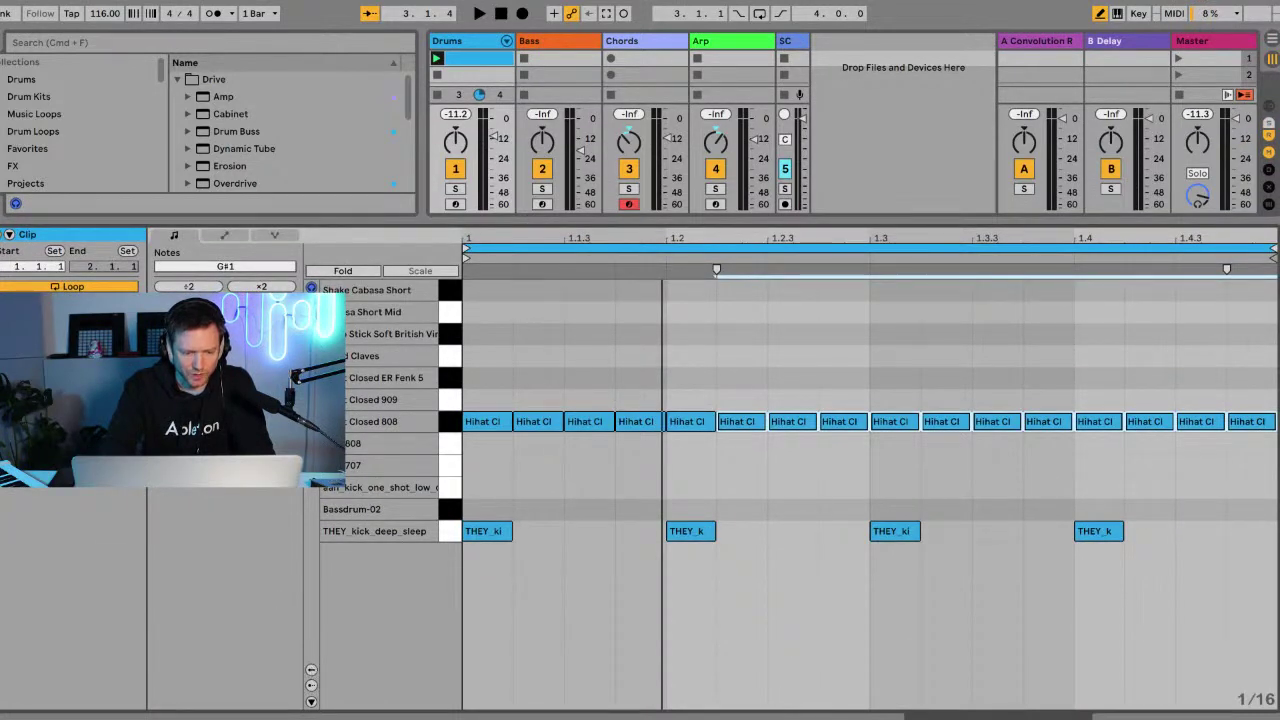
{"action": "left_click", "coordinate": [310, 672]}
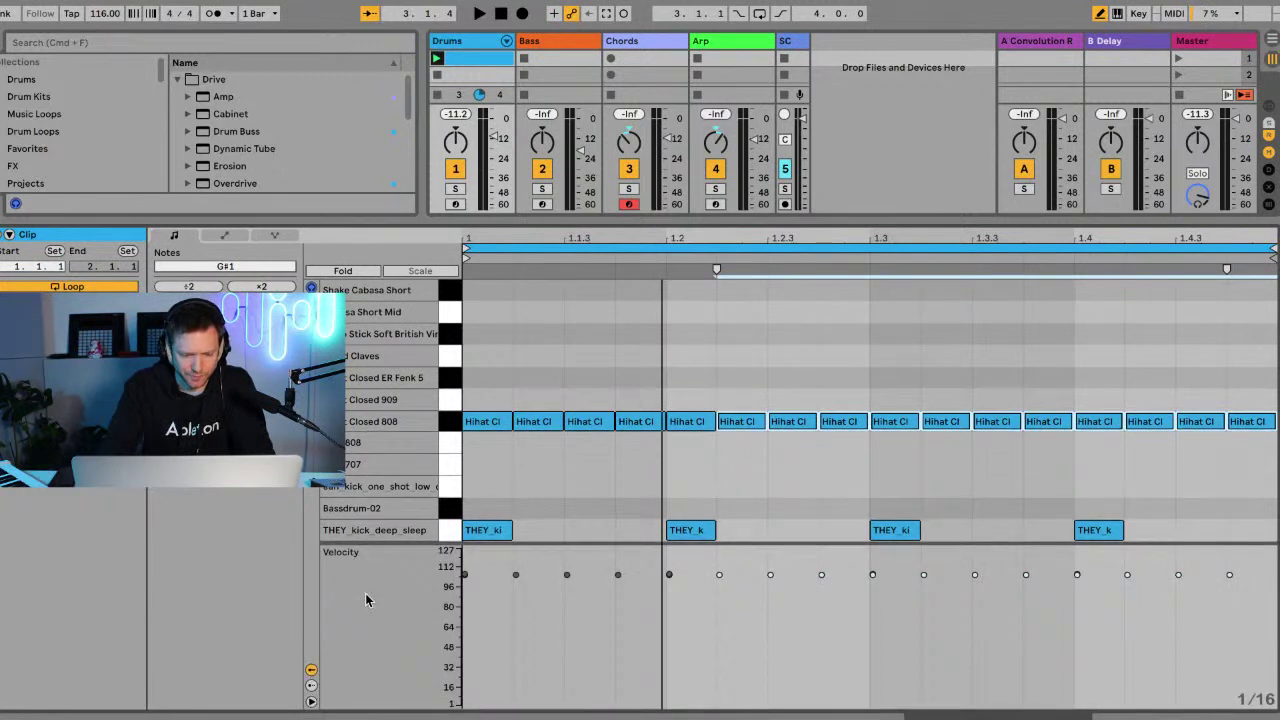
{"action": "left_click", "coordinate": [311, 686]}
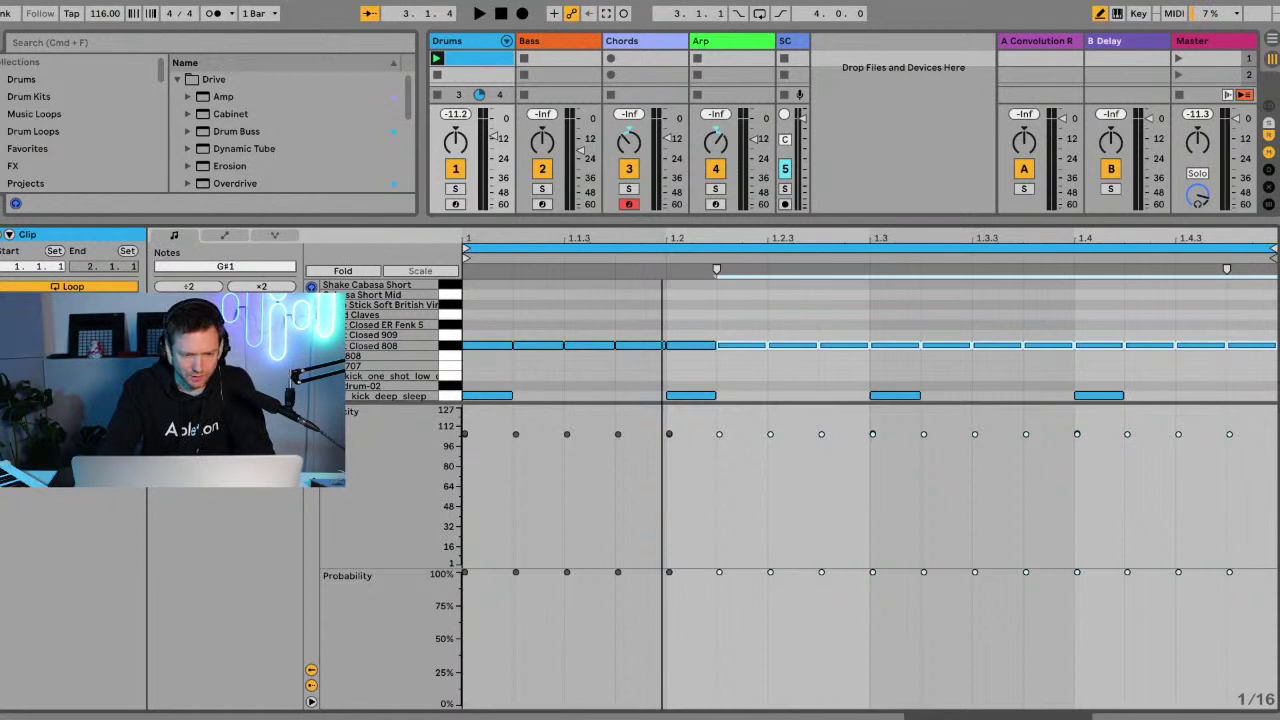
Play back the drum clip with the kick and hi-hat pattern.
{"action": "left_click", "coordinate": [482, 315]}
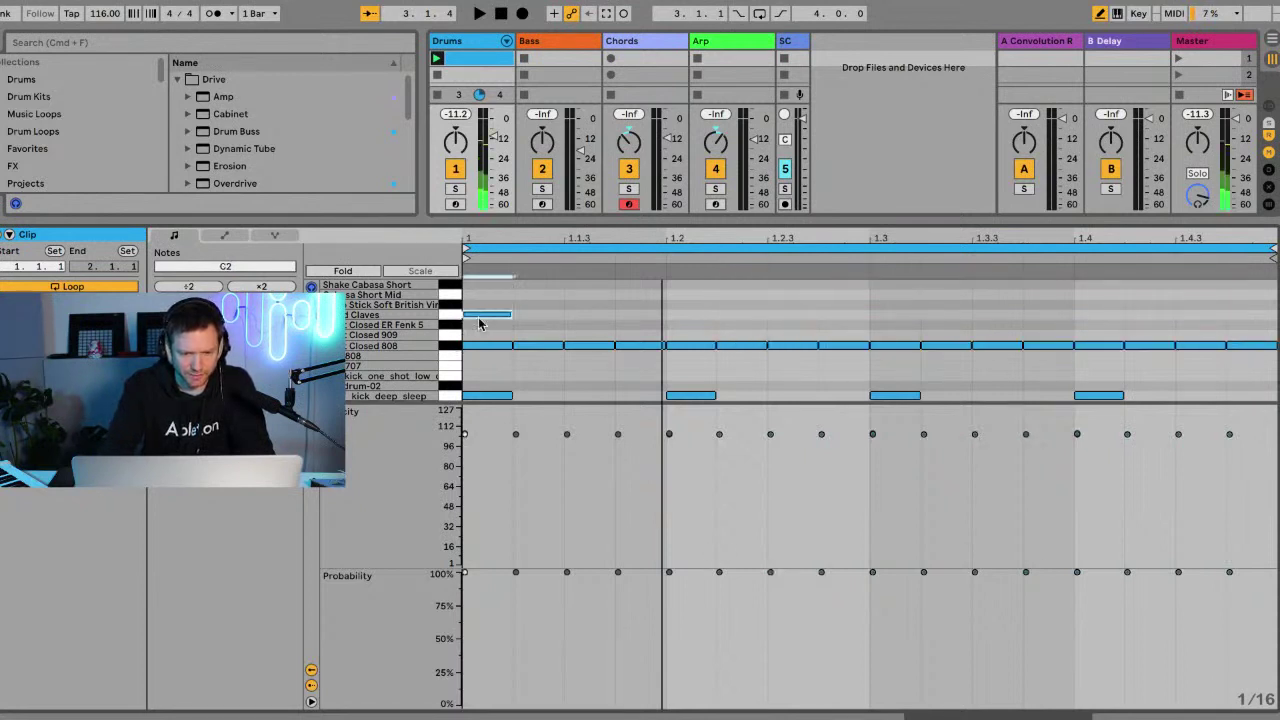
{"action": "left_click", "coordinate": [482, 315]}
{"action": "key", "text": "super+a"}
{"action": "key", "text": "space"}
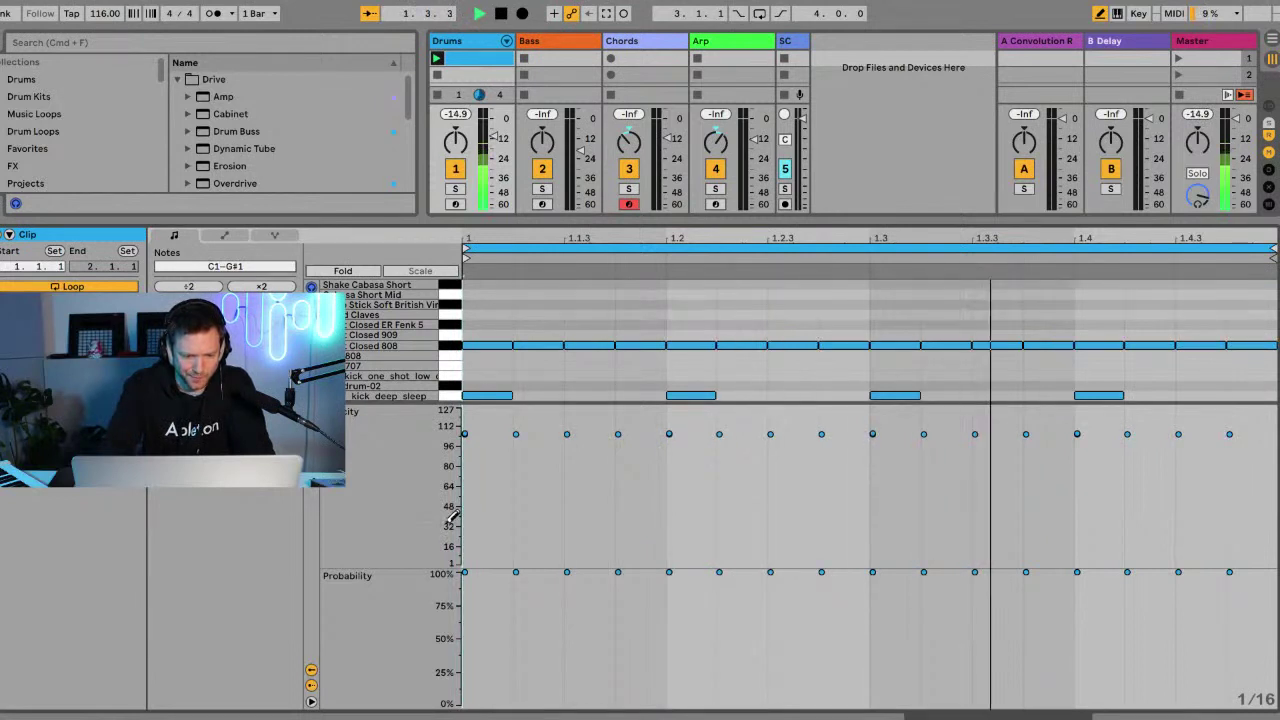
Hide the probability lane and randomize the velocities of all Hihat Closed 808 notes.
{"action": "left_click", "coordinate": [311, 685]}
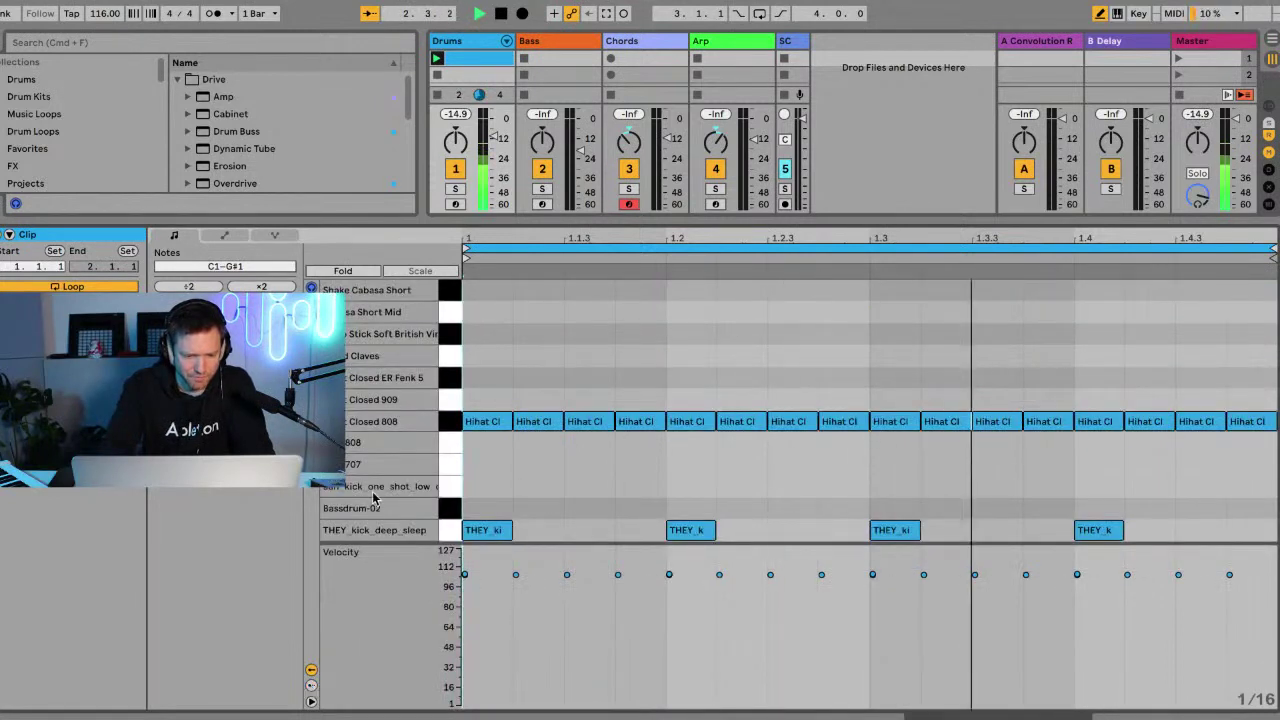
{"action": "left_click", "coordinate": [452, 421]}
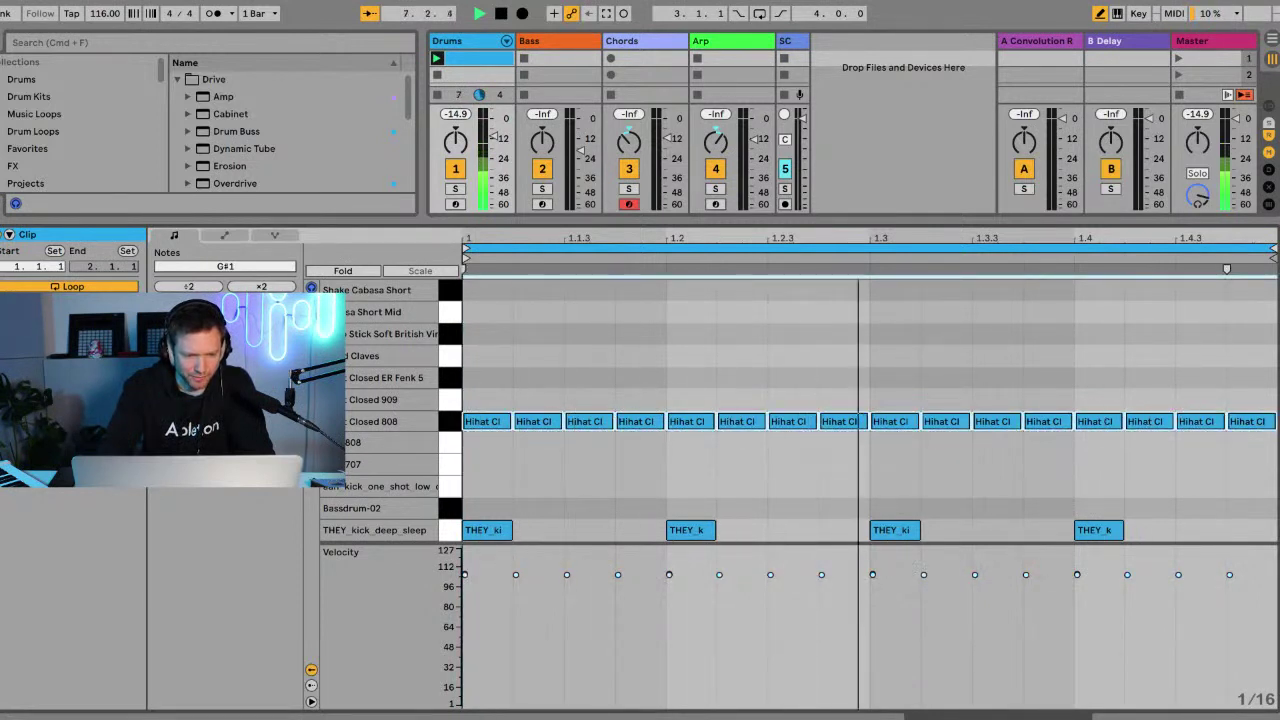
{"action": "key", "text": "ctrl+r"}
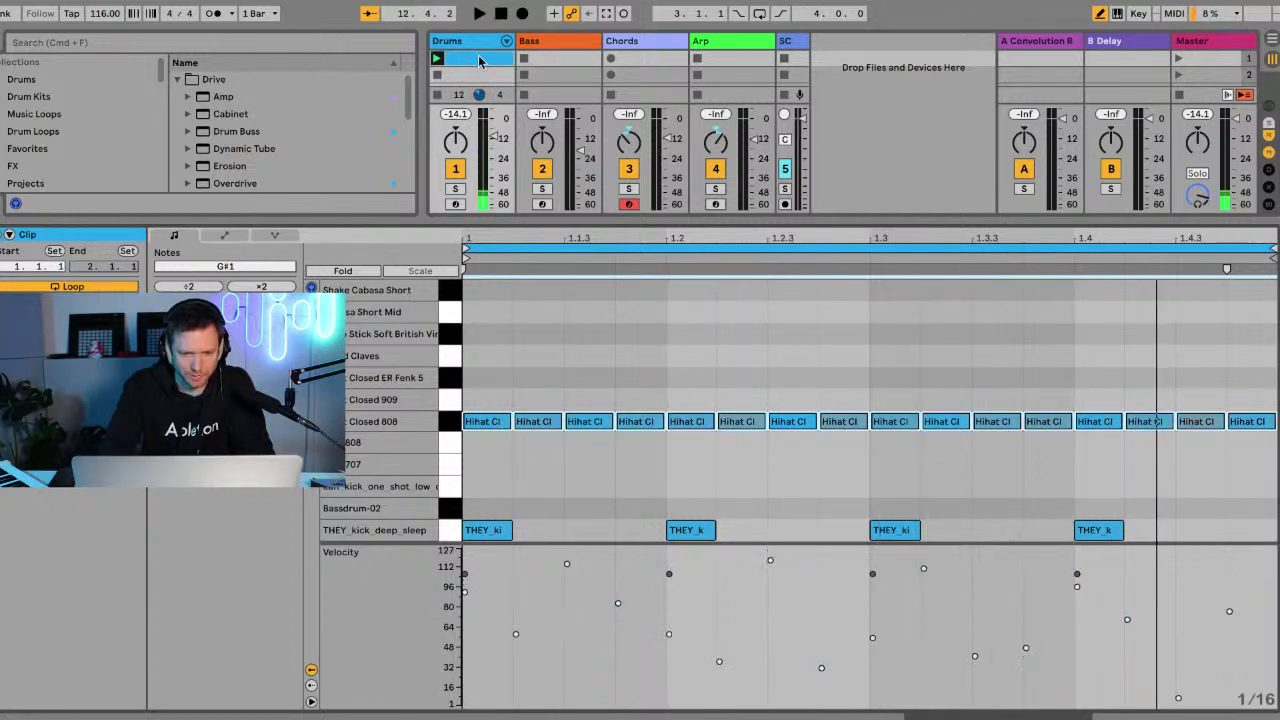
Unfold the Drums track into its chains, enlarge the mixer, and solo the Hihat Closed 808 chain during playback.
{"action": "left_click", "coordinate": [507, 43]}
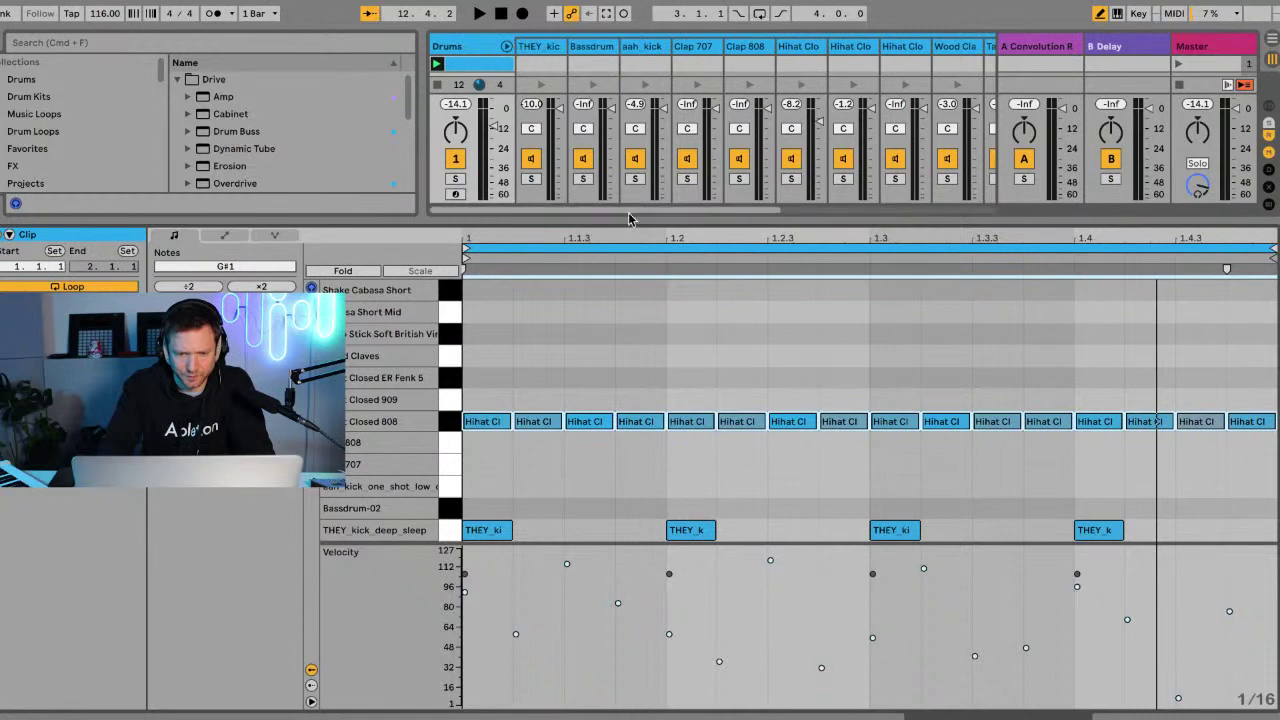
{"action": "left_click_drag", "start_coordinate": [629, 217], "coordinate": [629, 348]}
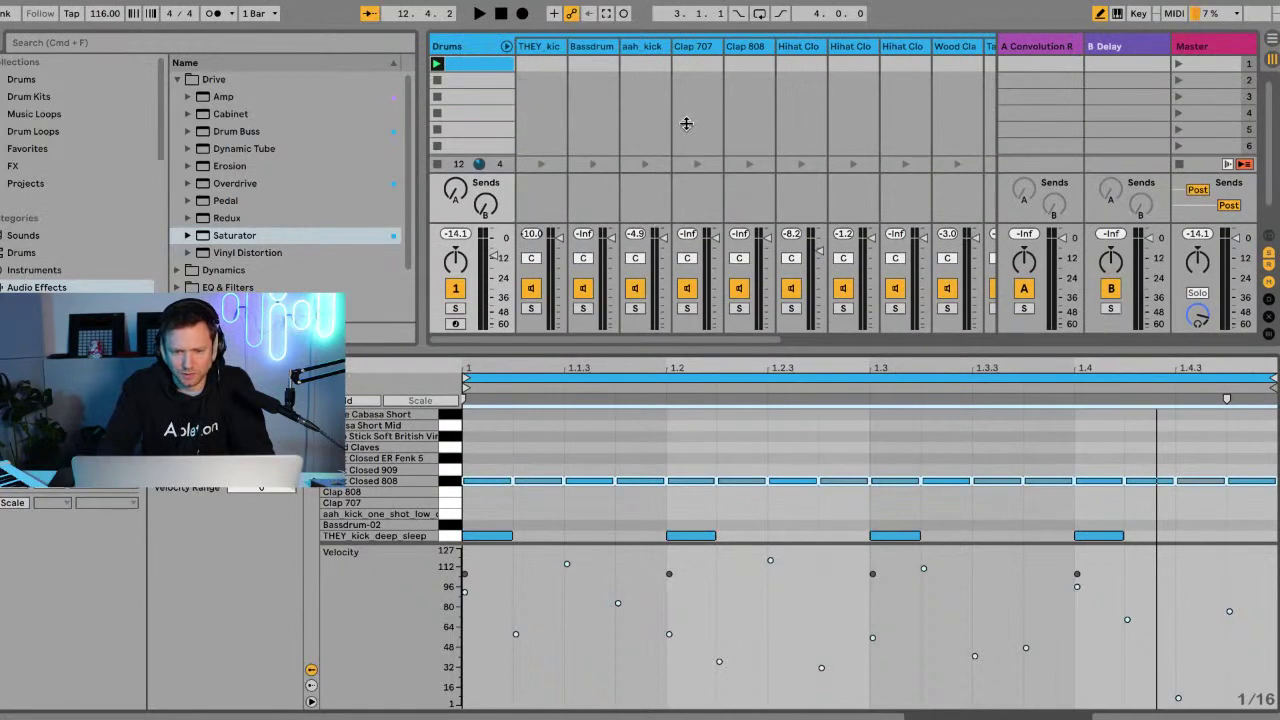
{"action": "scroll", "coordinate": [686, 123], "scroll_direction": "right", "scroll_amount": 10}
{"action": "key", "text": "space"}
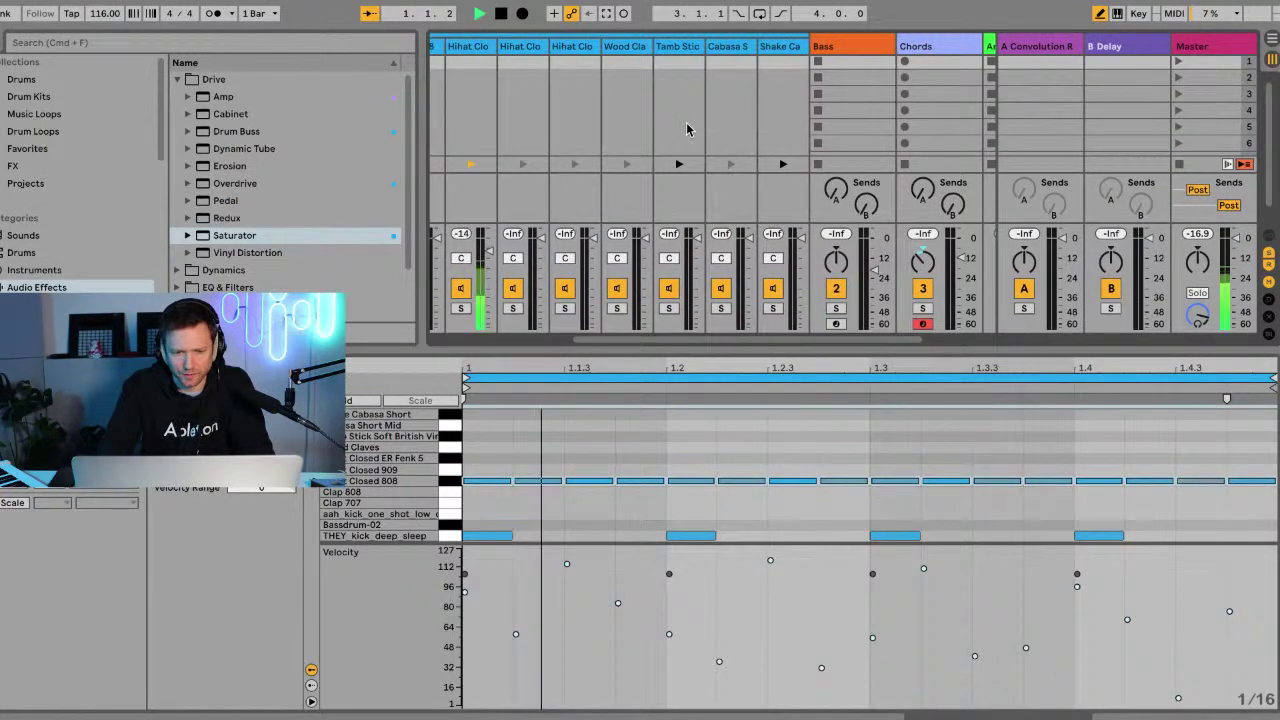
{"action": "left_click", "coordinate": [461, 308]}
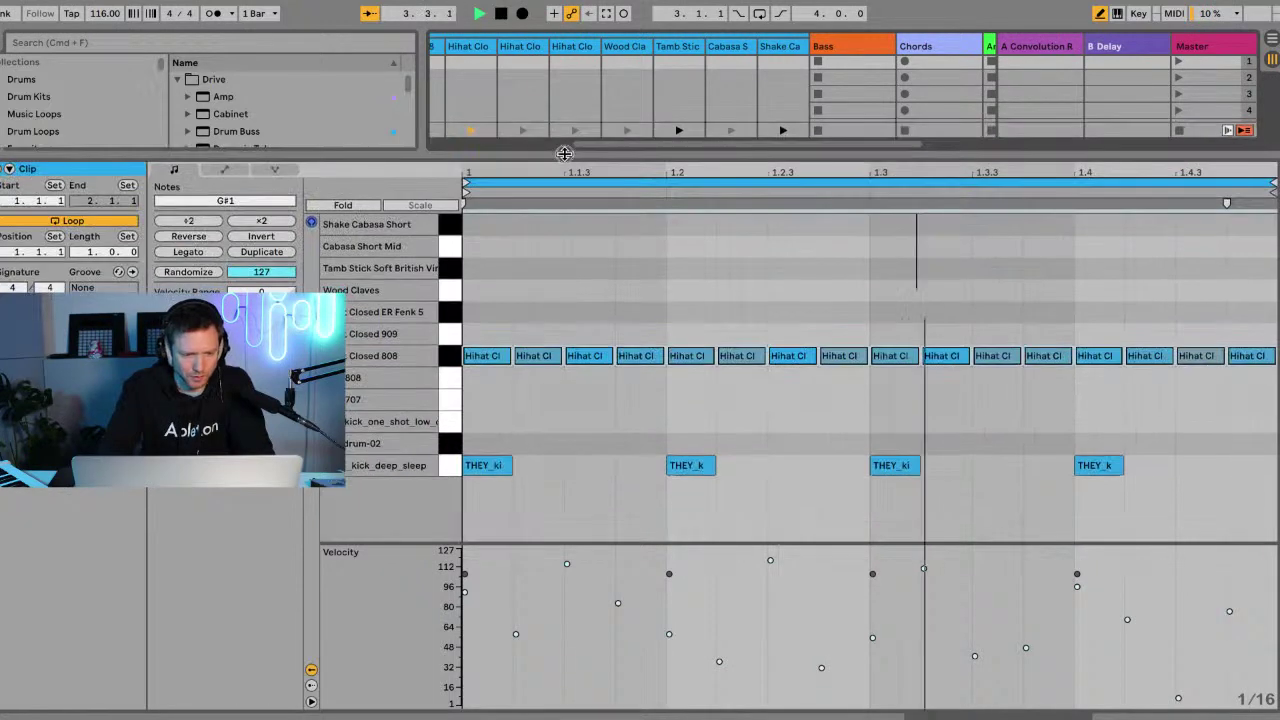
Enlarge the note editor and randomize the Hihat Closed 808 velocities several more times during playback.
{"action": "left_click_drag", "start_coordinate": [565, 350], "coordinate": [560, 152]}
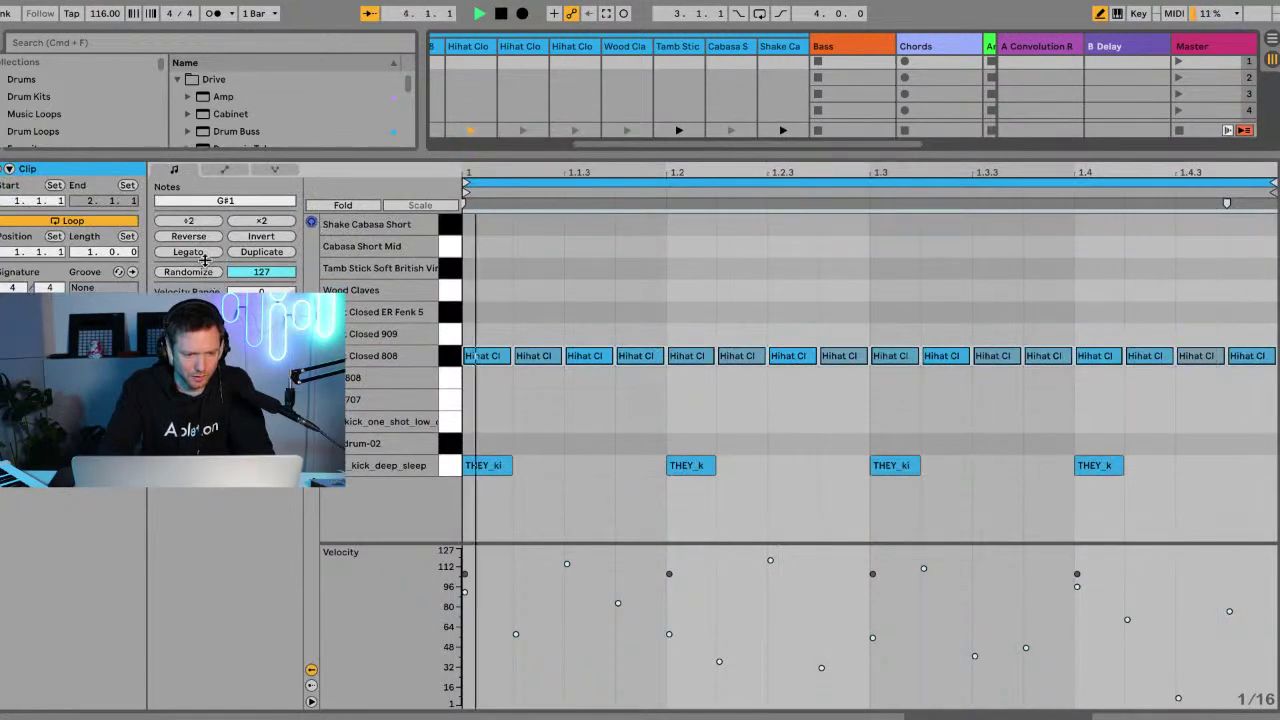
{"action": "left_click", "coordinate": [200, 273]}
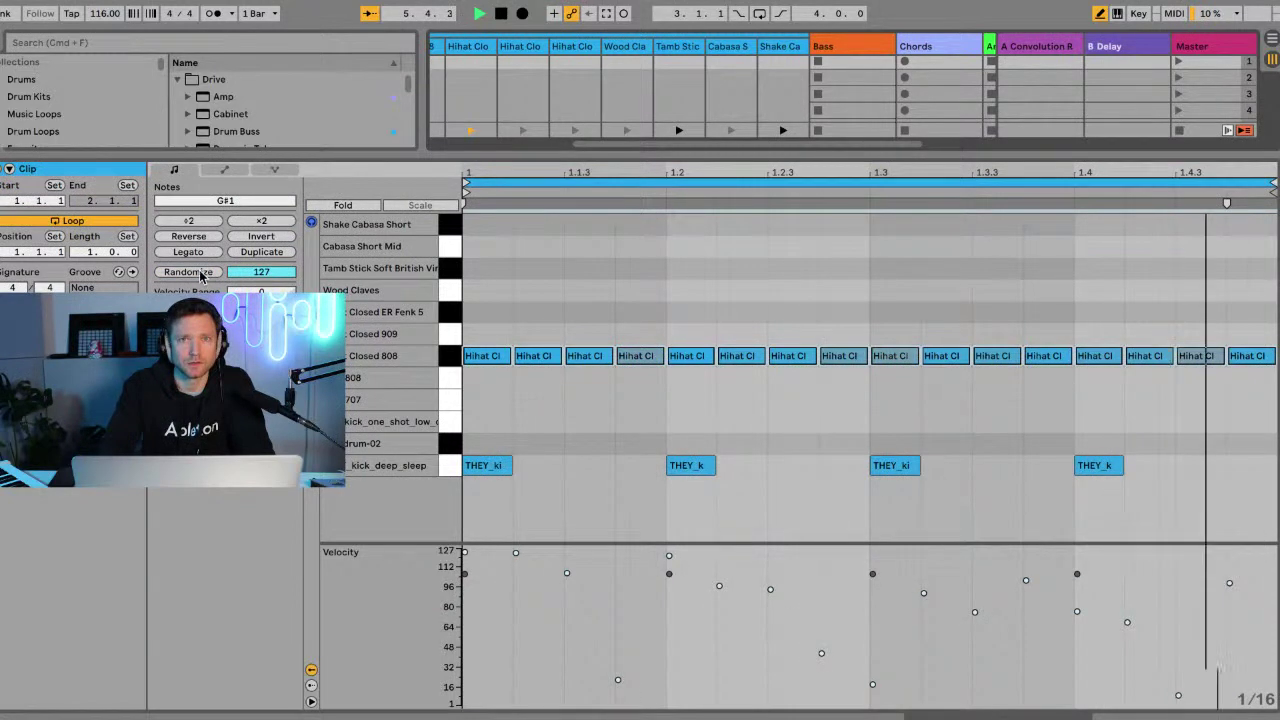
{"action": "left_click", "coordinate": [200, 273]}
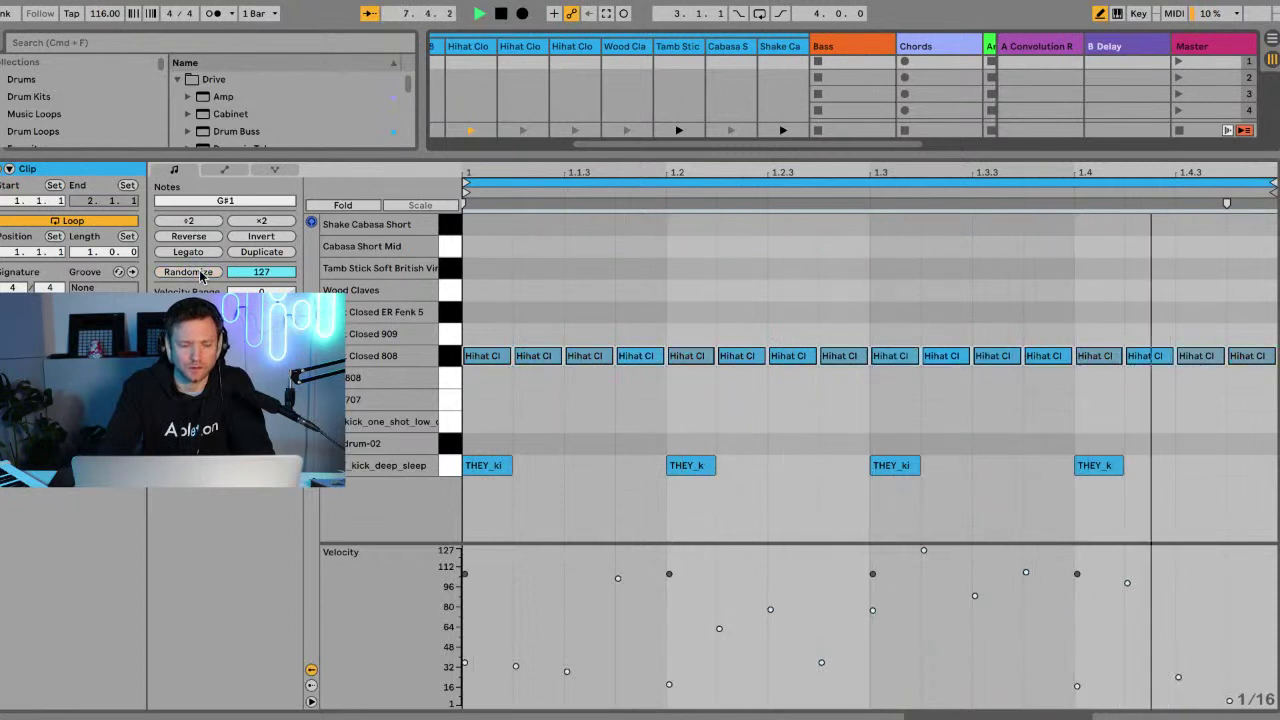
{"action": "left_click", "coordinate": [200, 274]}
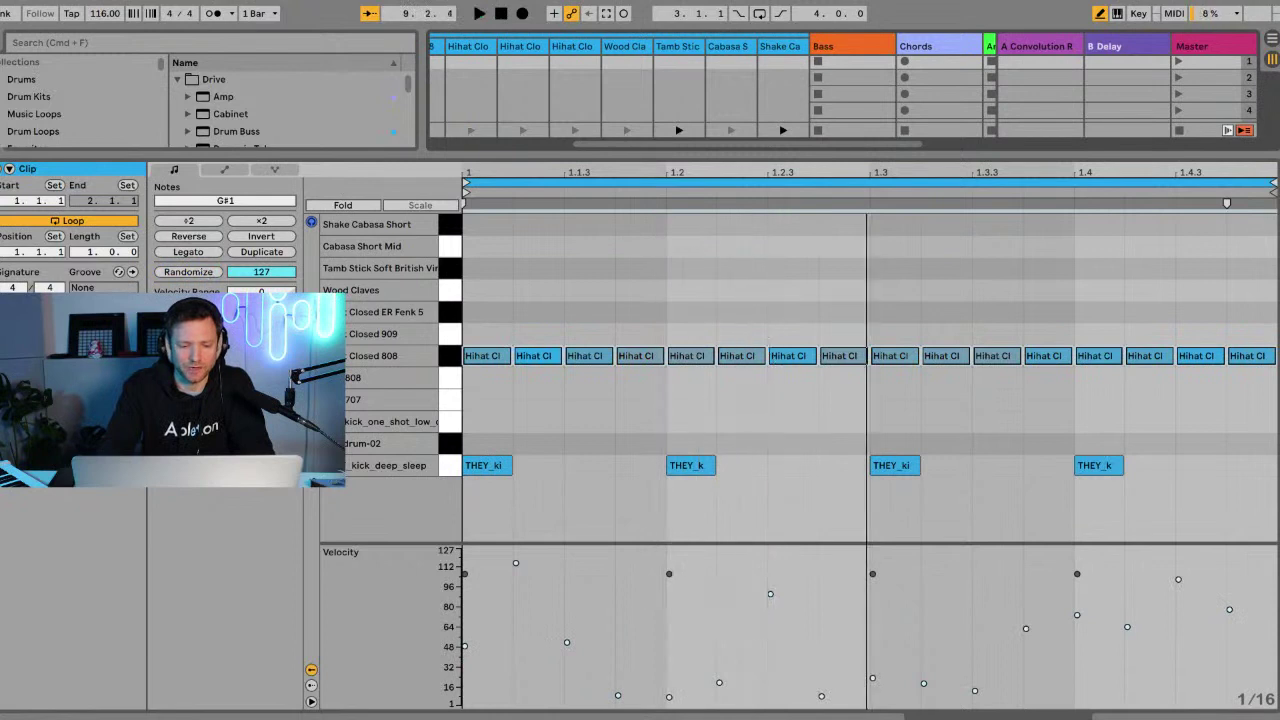
Enlarge the velocity lane, show the probability lane, and play the clip with all Hihat Closed 808 notes at 47% probability.
{"action": "left_click_drag", "start_coordinate": [426, 547], "coordinate": [421, 490]}
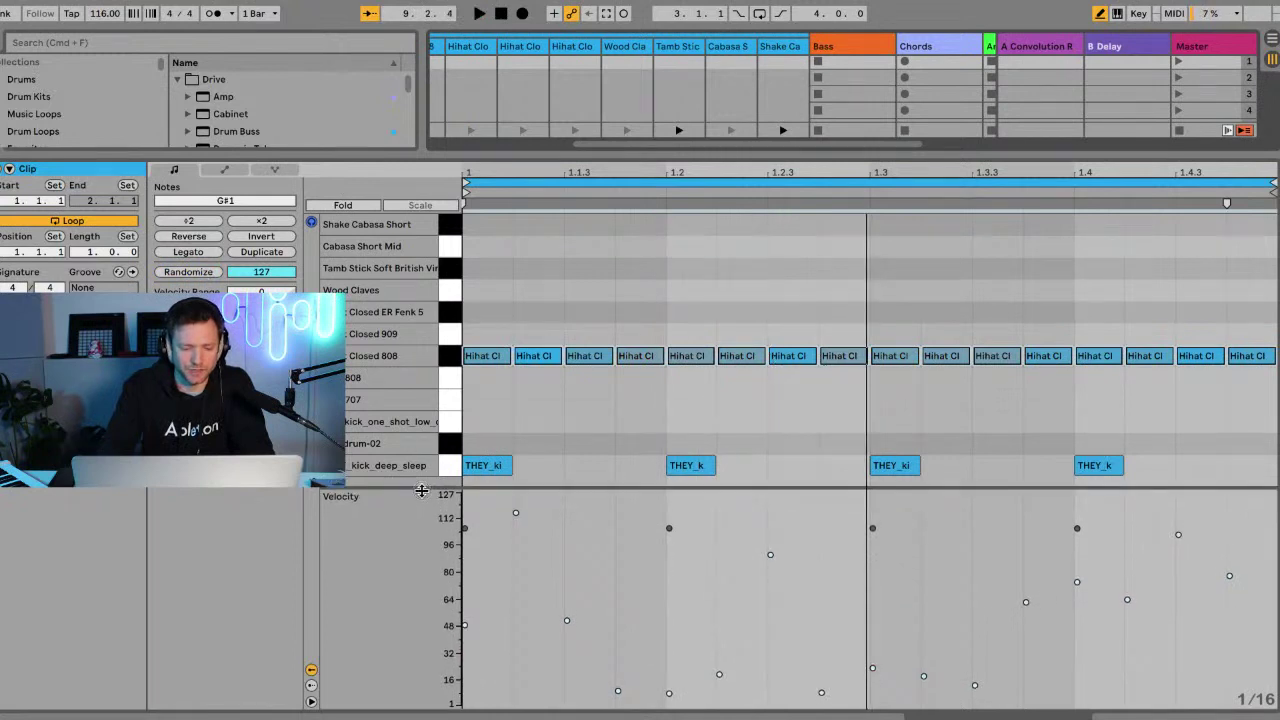
{"action": "left_click", "coordinate": [312, 686]}
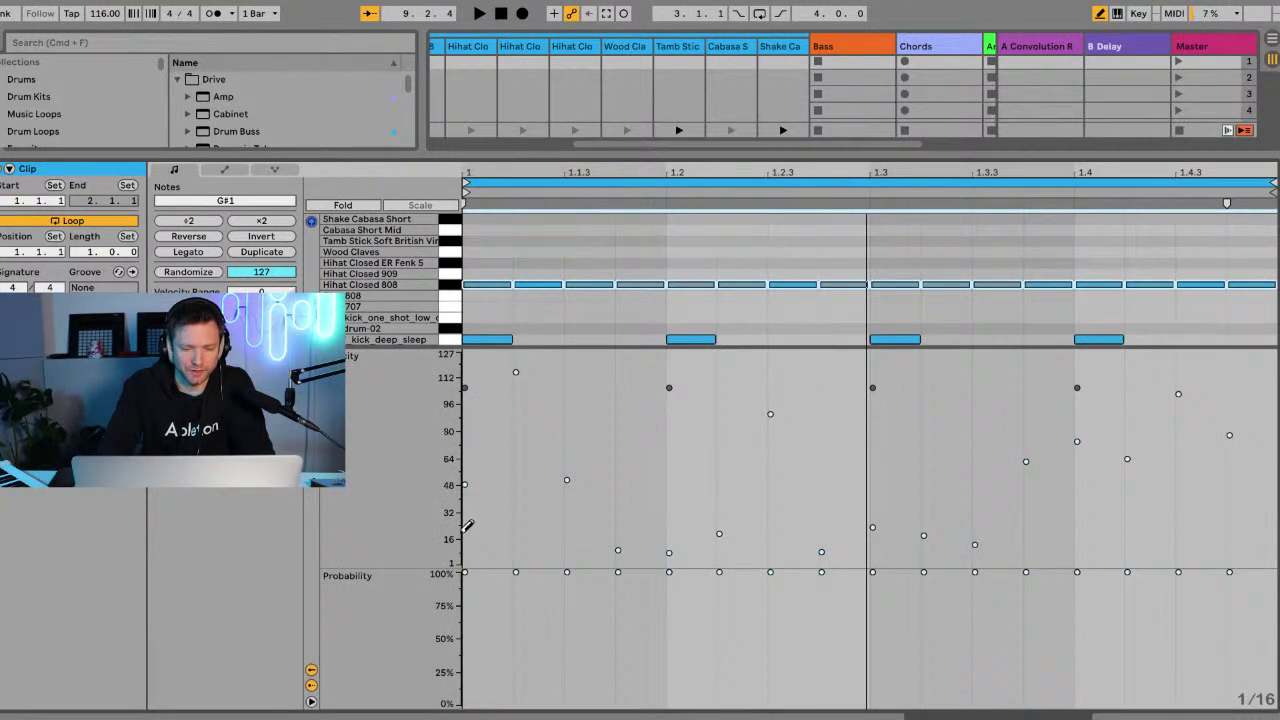
{"action": "left_click", "coordinate": [466, 575]}
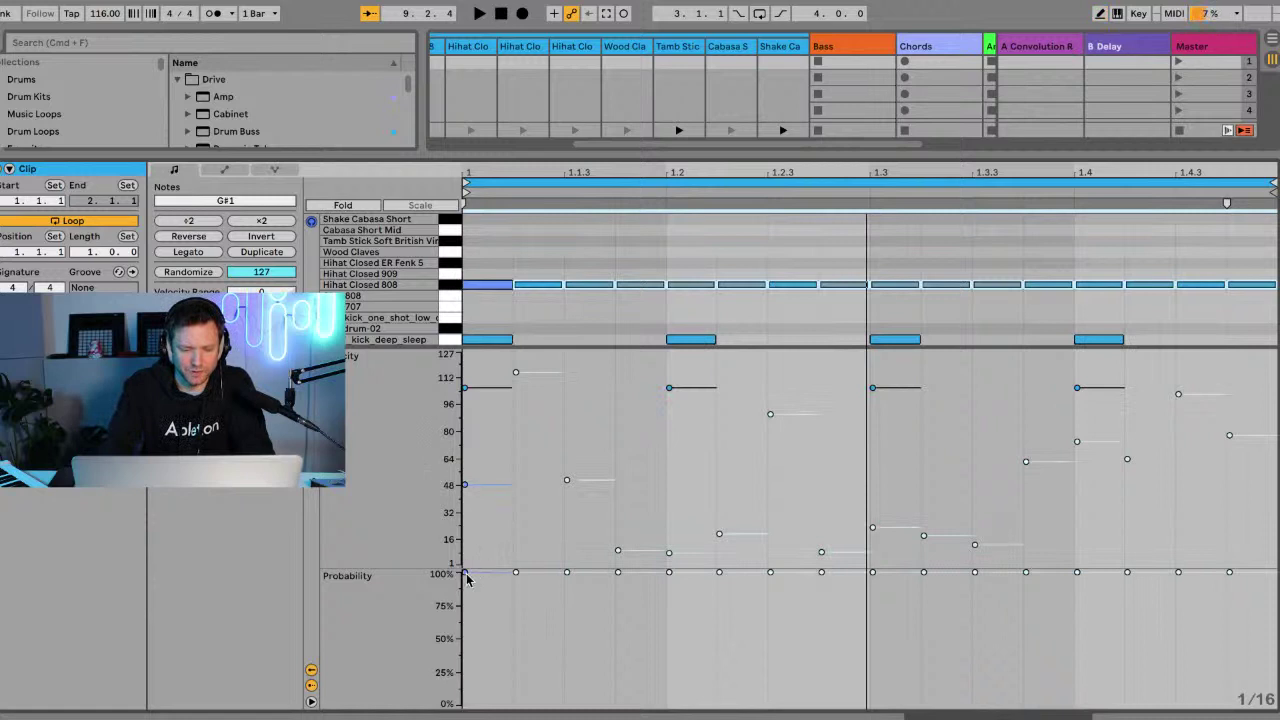
{"action": "left_click", "coordinate": [466, 578]}
{"action": "left_click_drag", "start_coordinate": [466, 578], "coordinate": [466, 578]}
{"action": "left_click", "coordinate": [465, 643]}
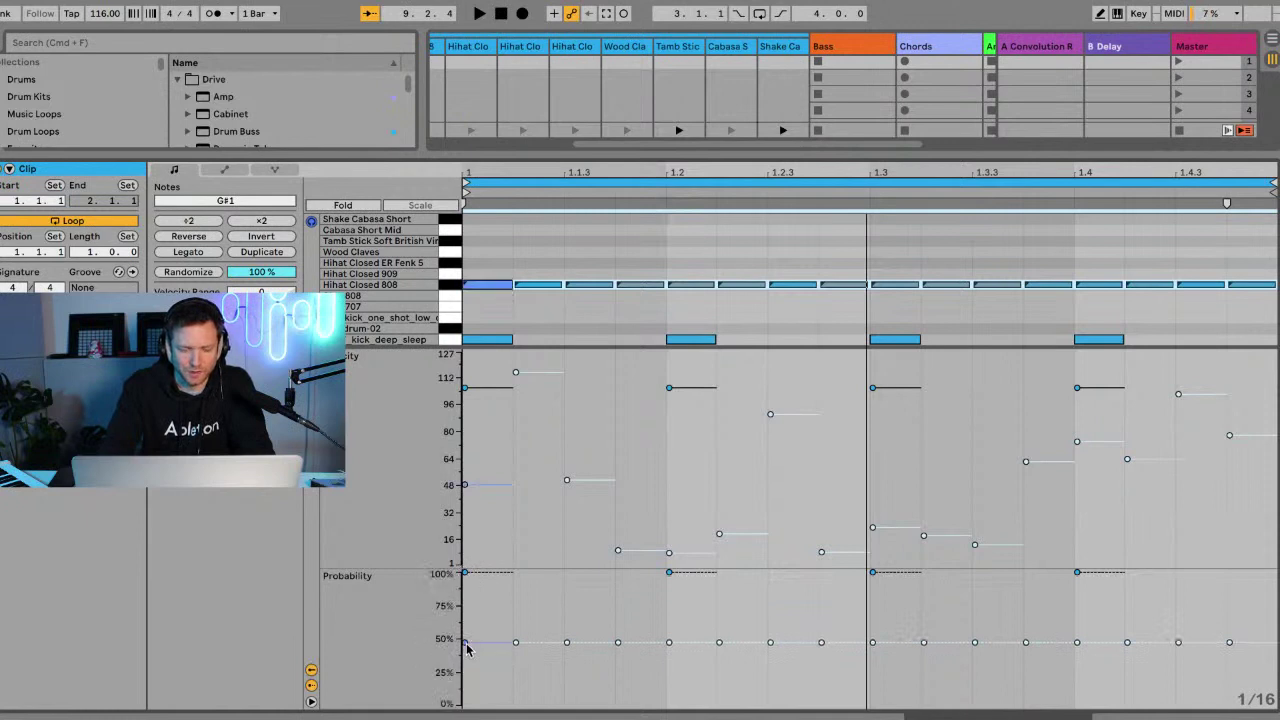
{"action": "left_click", "coordinate": [466, 648]}
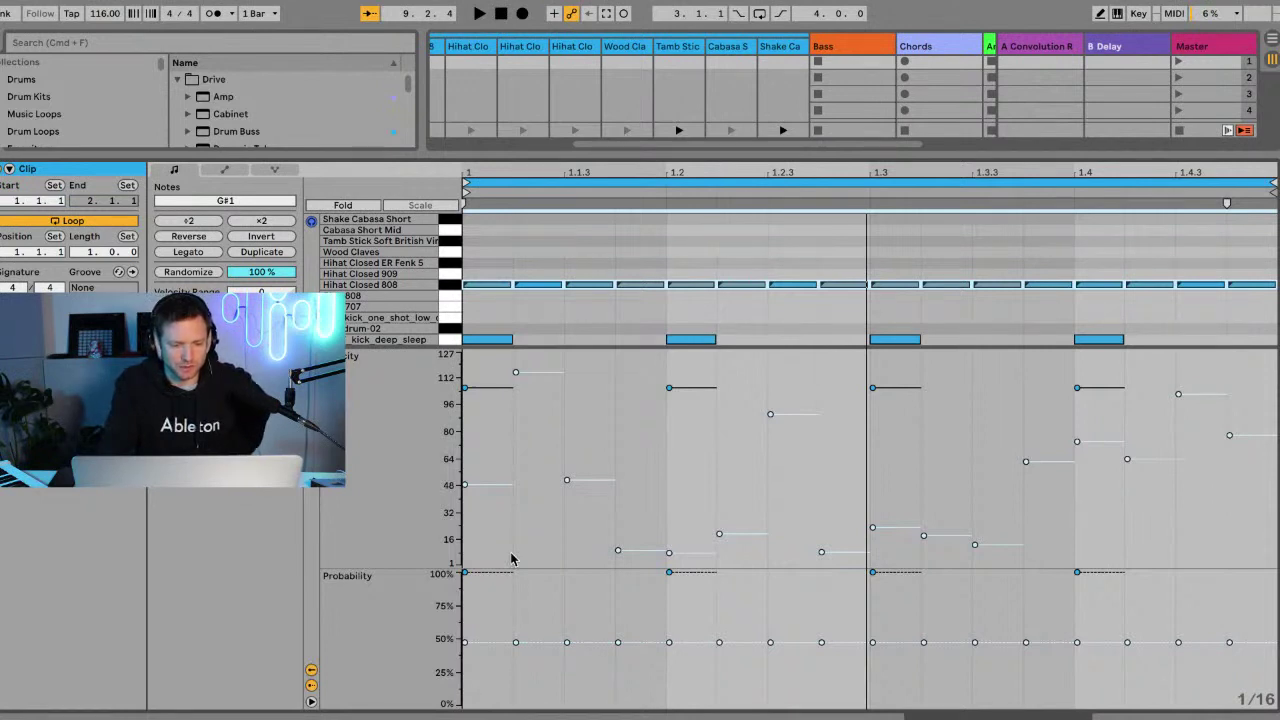
{"action": "key", "text": "space"}
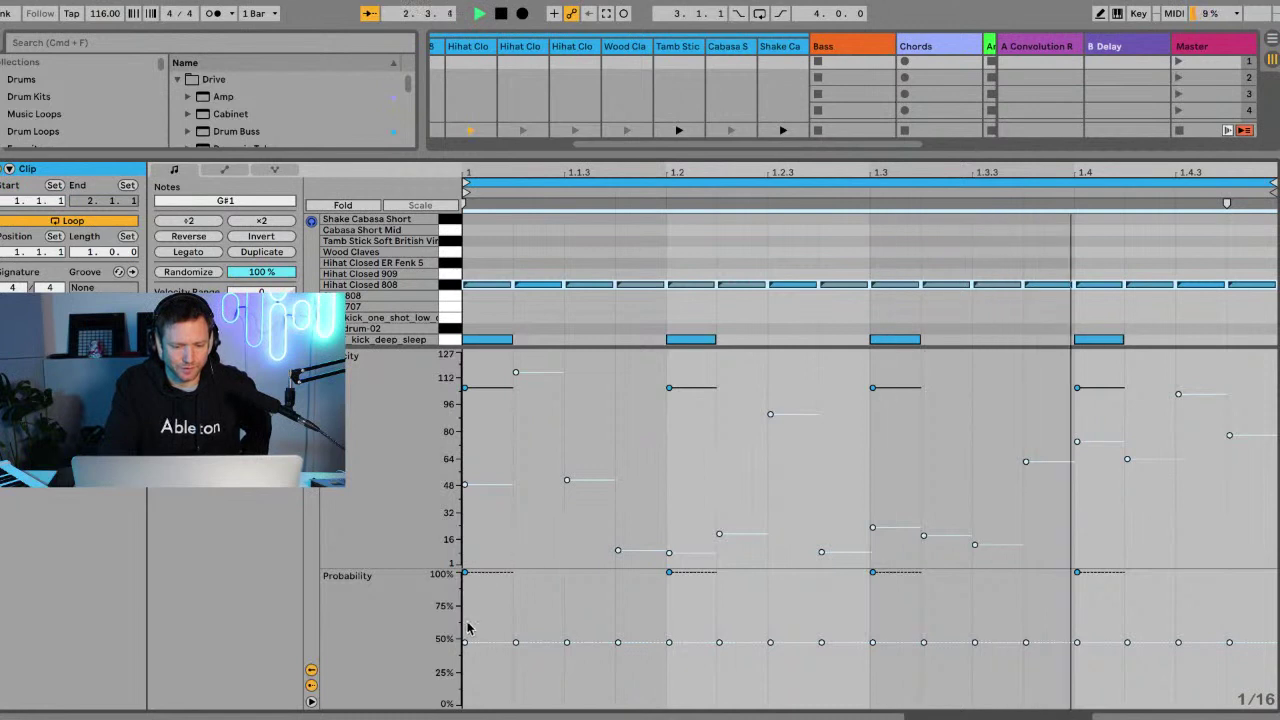
Raise the probability of all Hihat Closed 808 notes back to 100% during playback.
{"action": "mouse_move", "coordinate": [466, 645]}
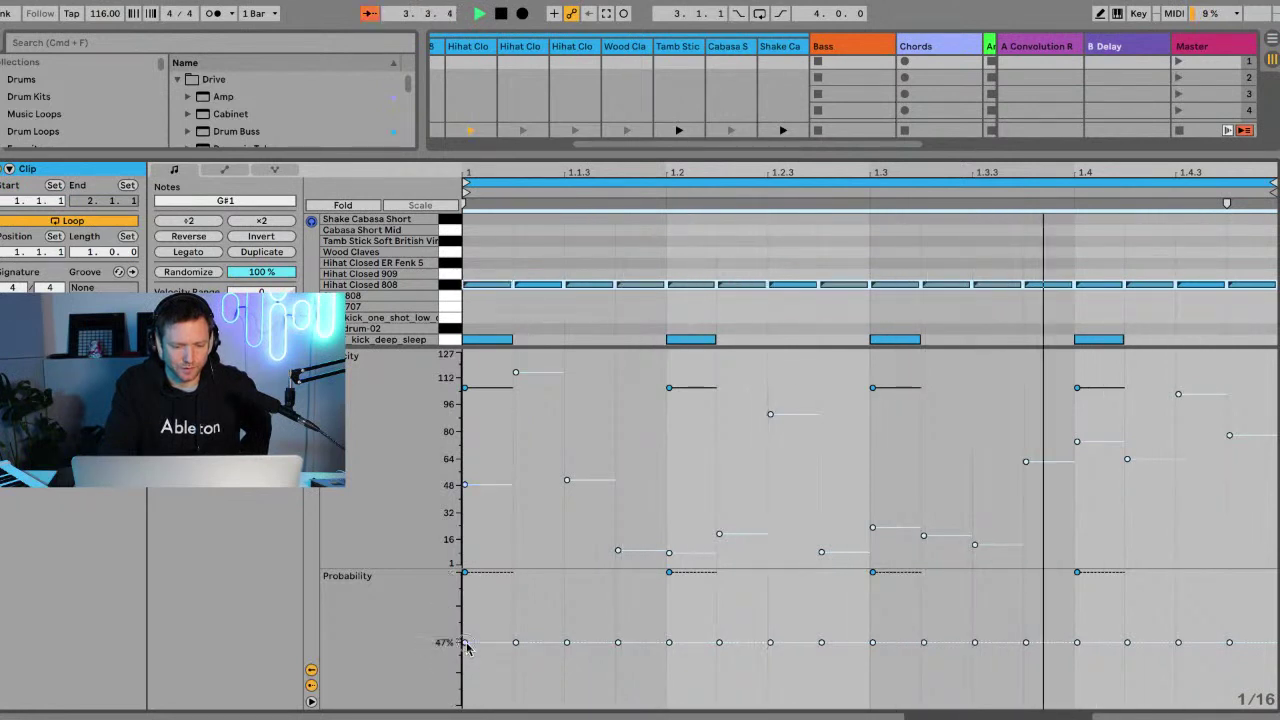
{"action": "left_click_drag", "start_coordinate": [466, 643], "coordinate": [466, 570]}
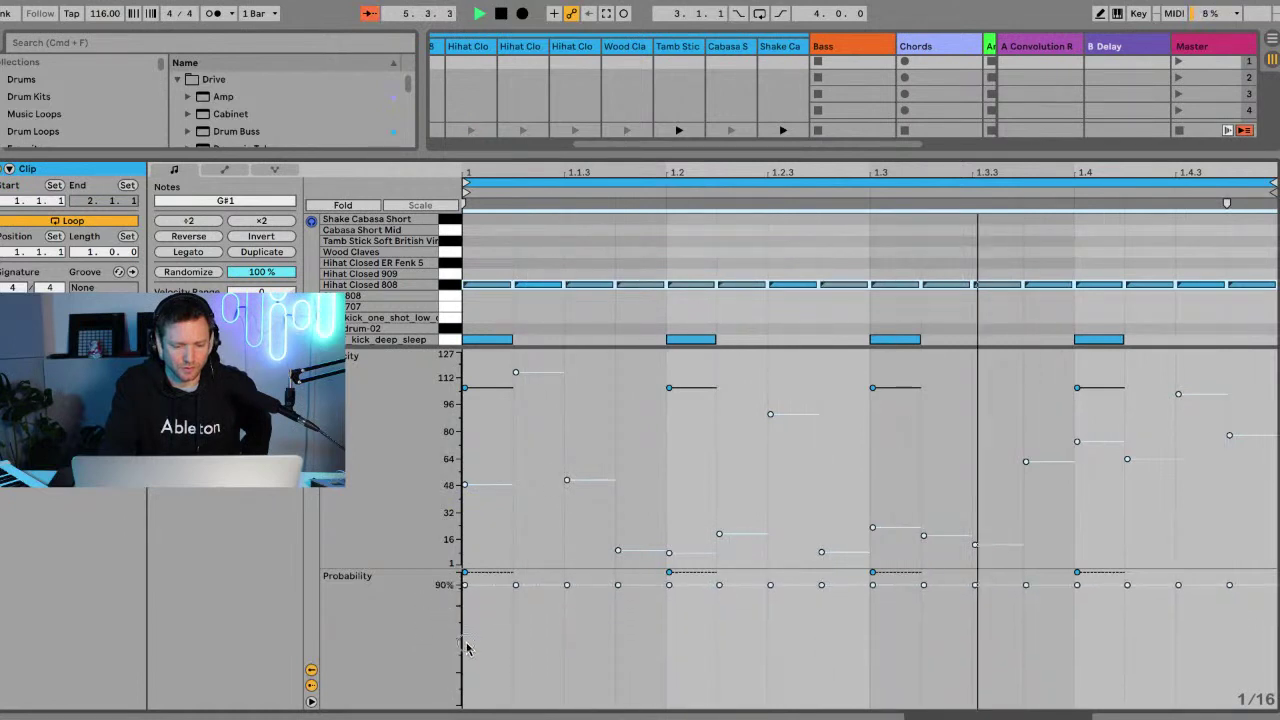
{"action": "left_click_drag", "start_coordinate": [466, 648], "coordinate": [466, 630]}
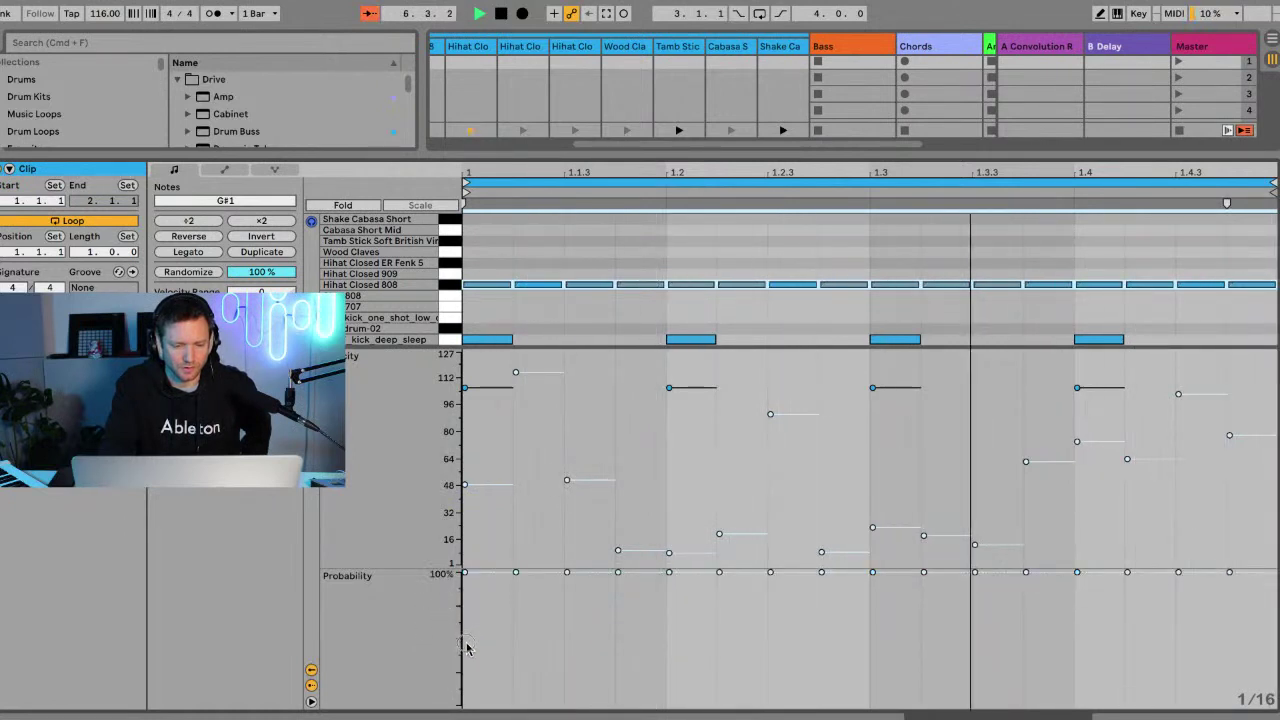
Hide the probability lane and randomize the Hihat Closed 808 velocities once more.
{"action": "left_click", "coordinate": [465, 573]}
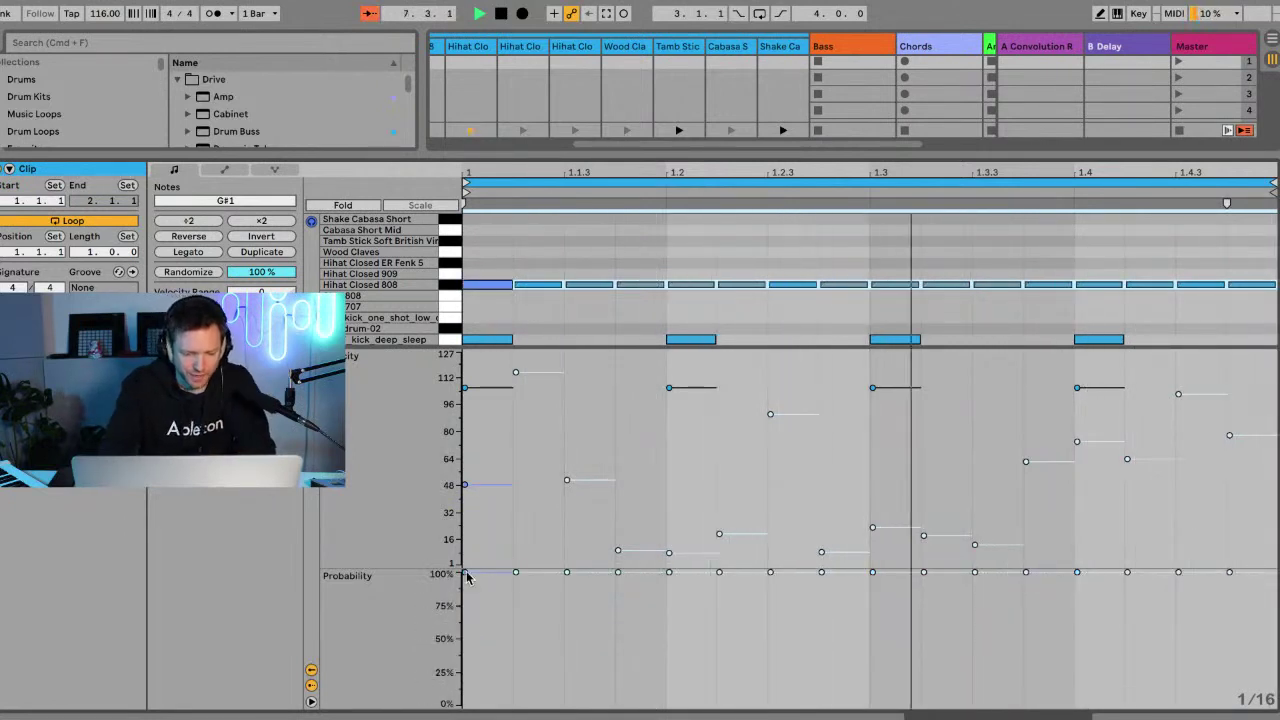
{"action": "left_click", "coordinate": [311, 685]}
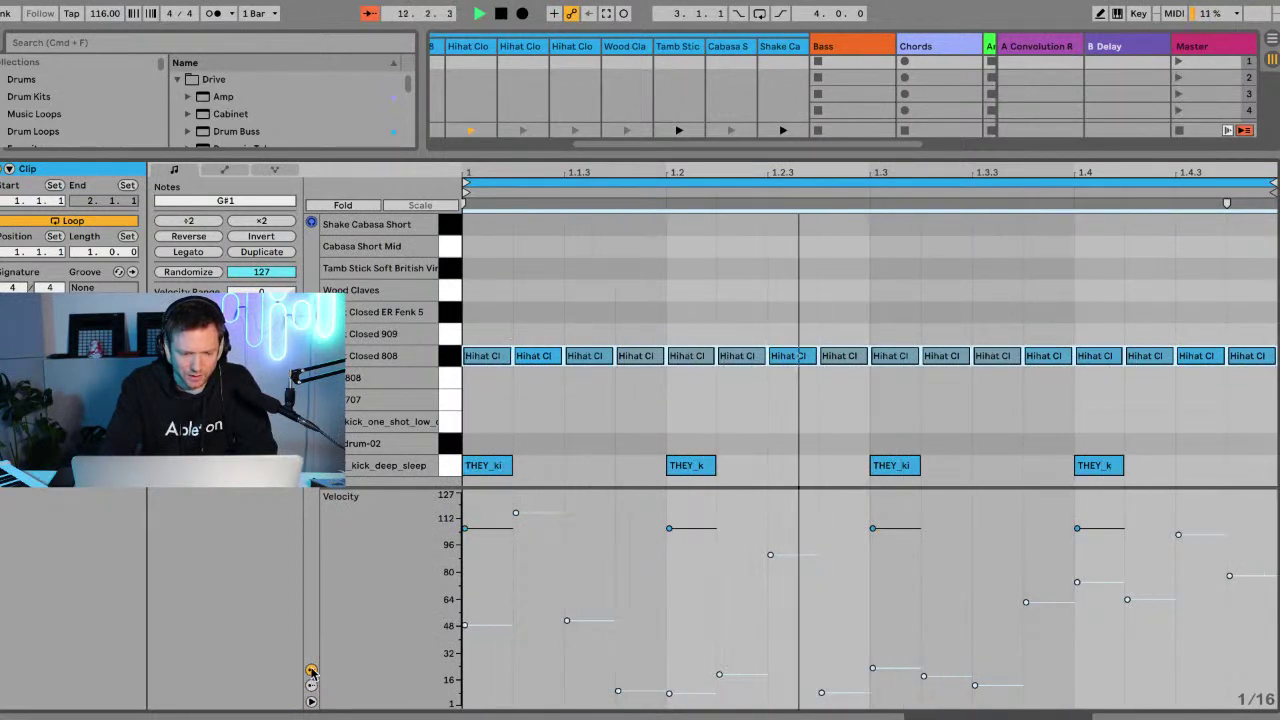
{"action": "left_click", "coordinate": [188, 272]}
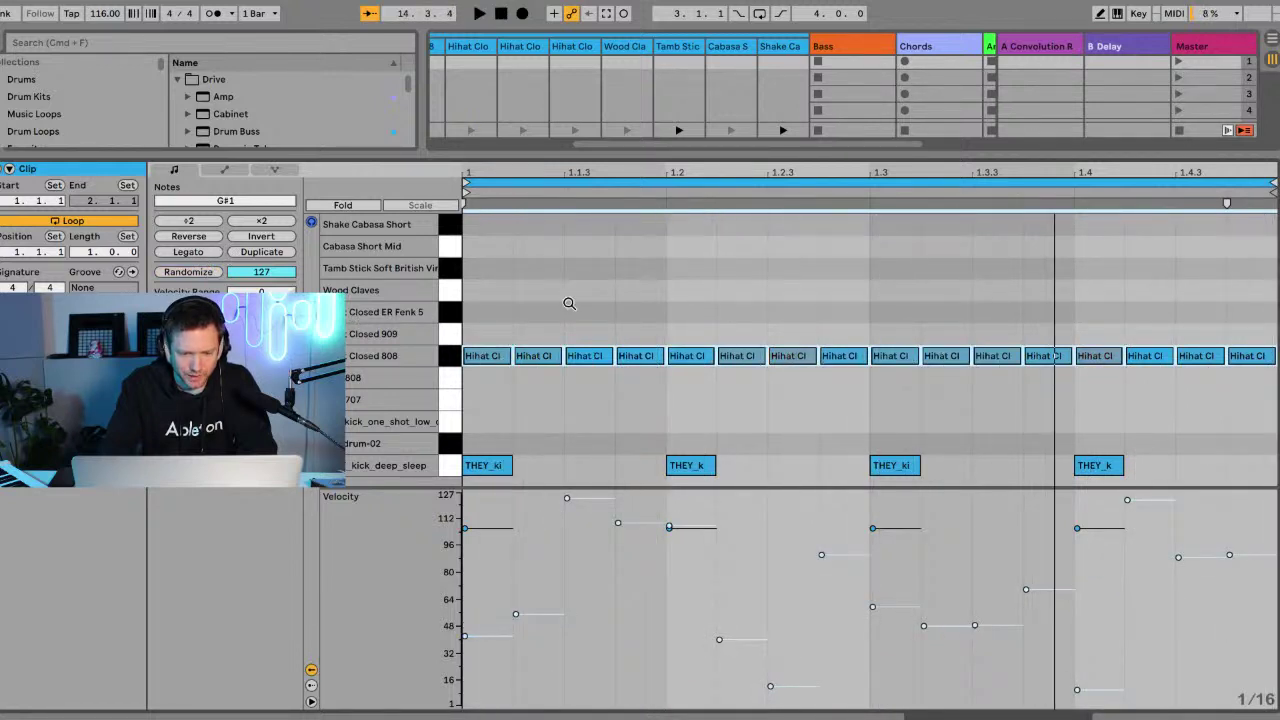
Reduce the note editor's height to reveal the mixer and hide the velocity lane.
{"action": "key", "text": "super+a"}
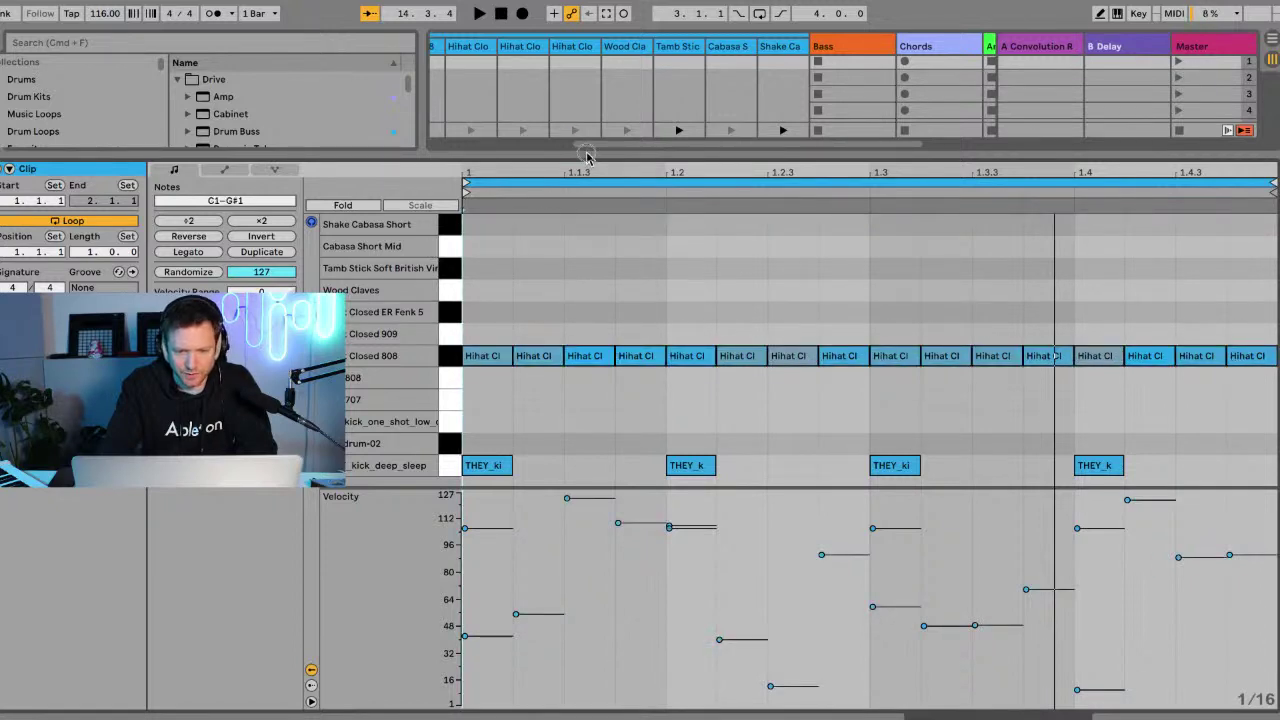
{"action": "left_click_drag", "start_coordinate": [585, 163], "coordinate": [525, 251]}
{"action": "left_click", "coordinate": [461, 359]}
{"action": "left_click", "coordinate": [461, 359]}
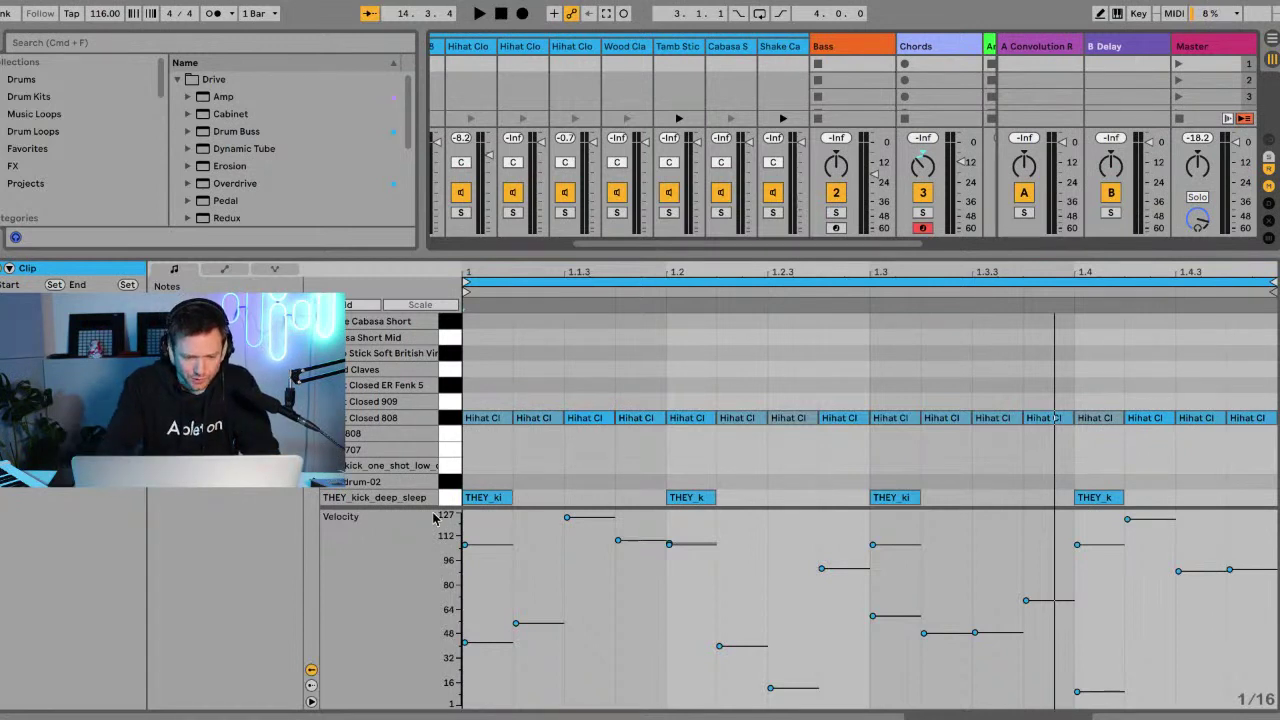
{"action": "left_click_drag", "start_coordinate": [438, 512], "coordinate": [354, 683]}
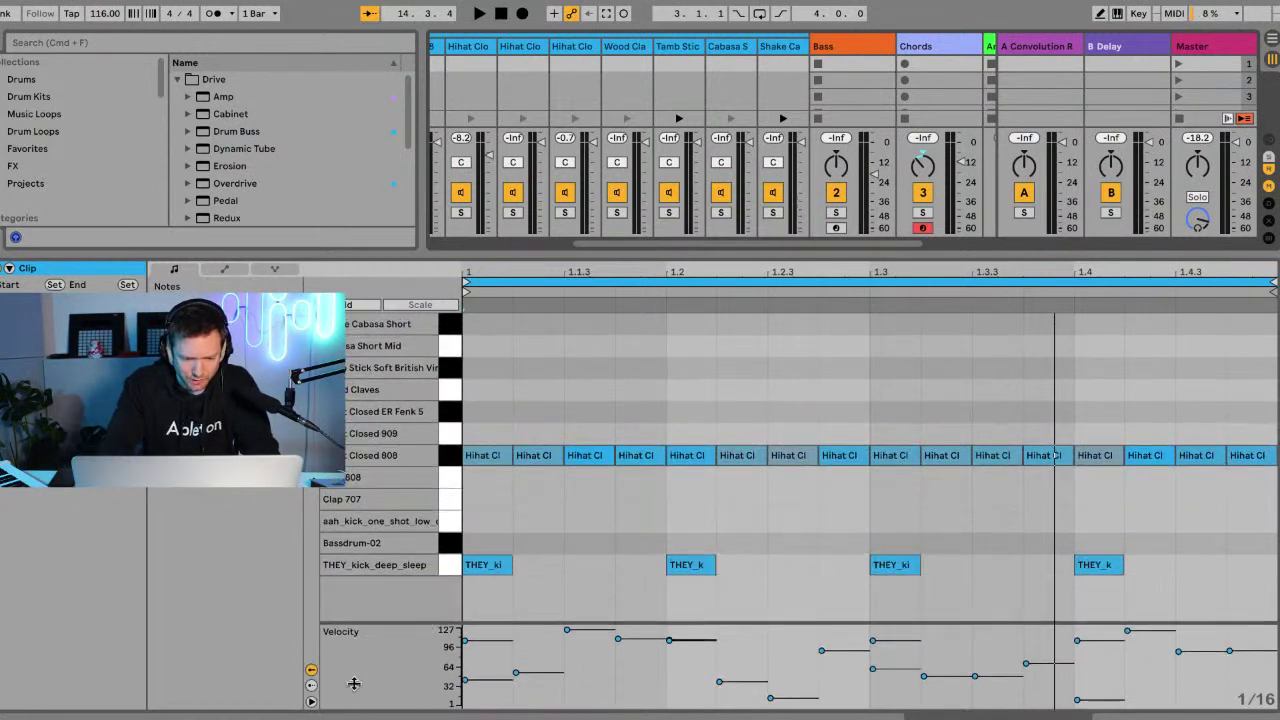
{"action": "left_click", "coordinate": [311, 670]}
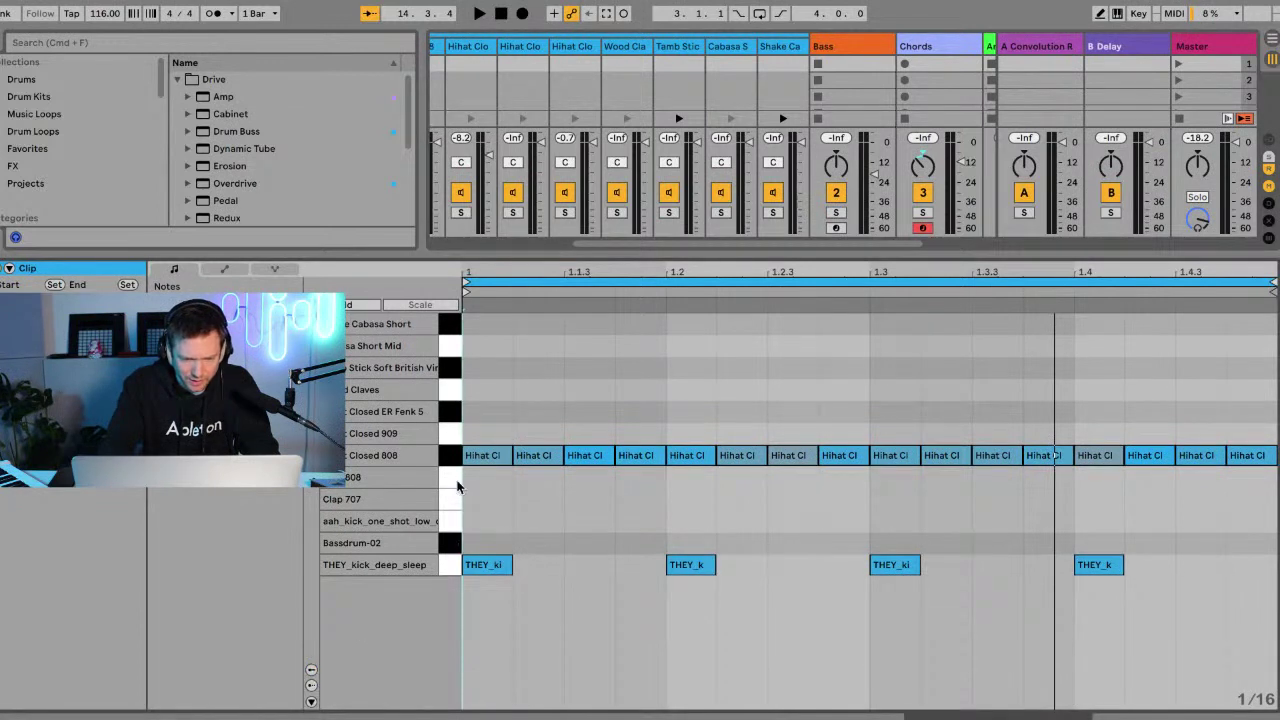
Audition the ER Fenk 5 and 909 closed hi-hats, try a Hihat Closed 909 note at 1.1.3, remove it, and play the clip.
{"action": "left_click", "coordinate": [450, 417]}
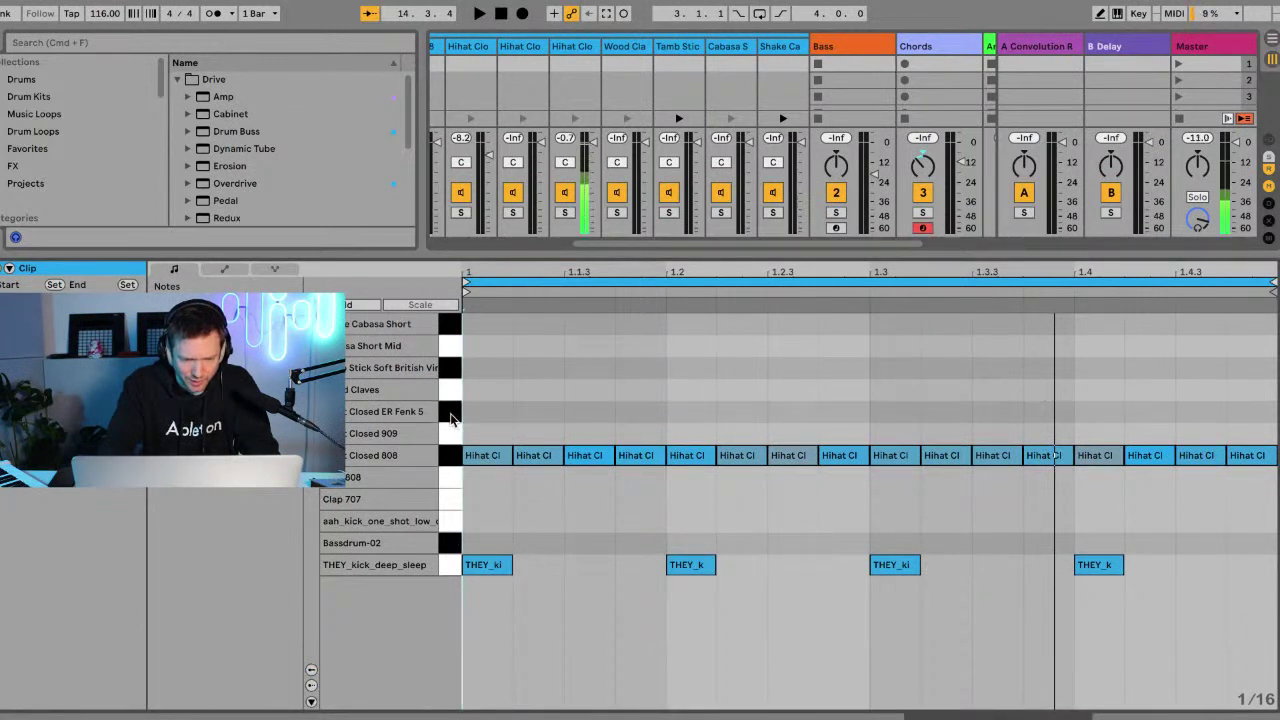
{"action": "left_click", "coordinate": [451, 431]}
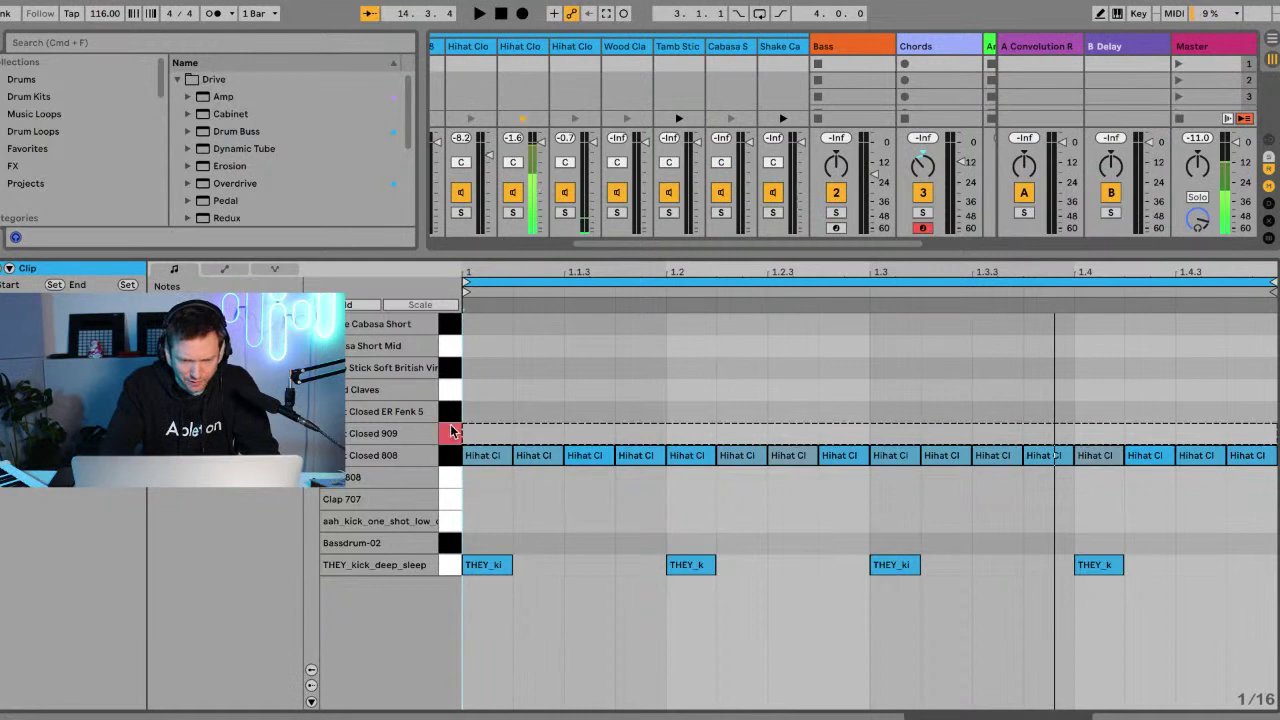
{"action": "double_click", "coordinate": [578, 433]}
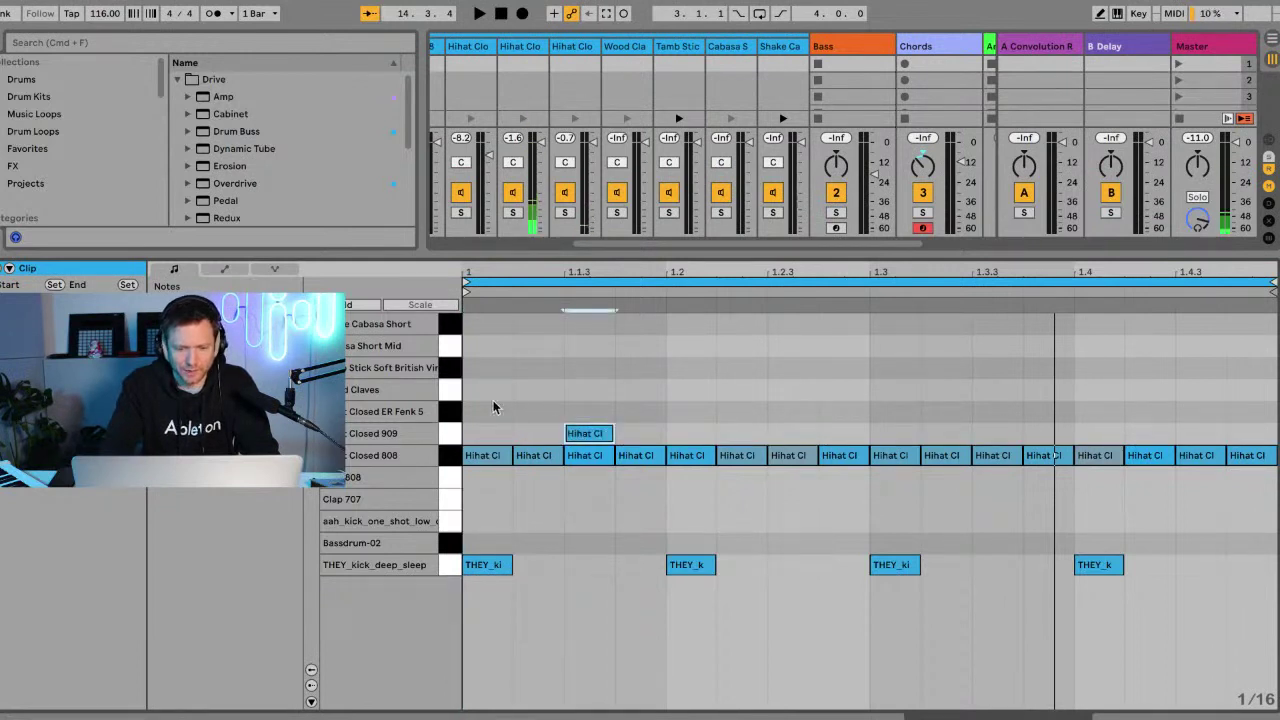
{"action": "double_click", "coordinate": [592, 430]}
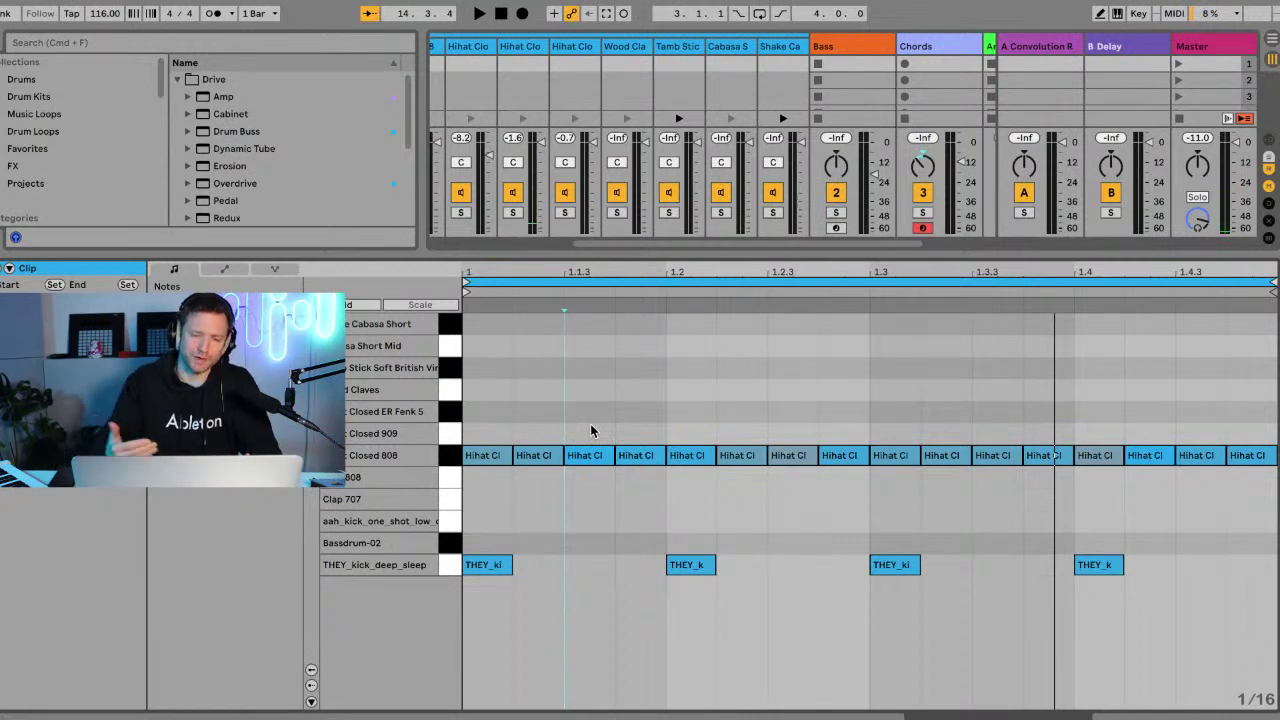
{"action": "key", "text": "space"}
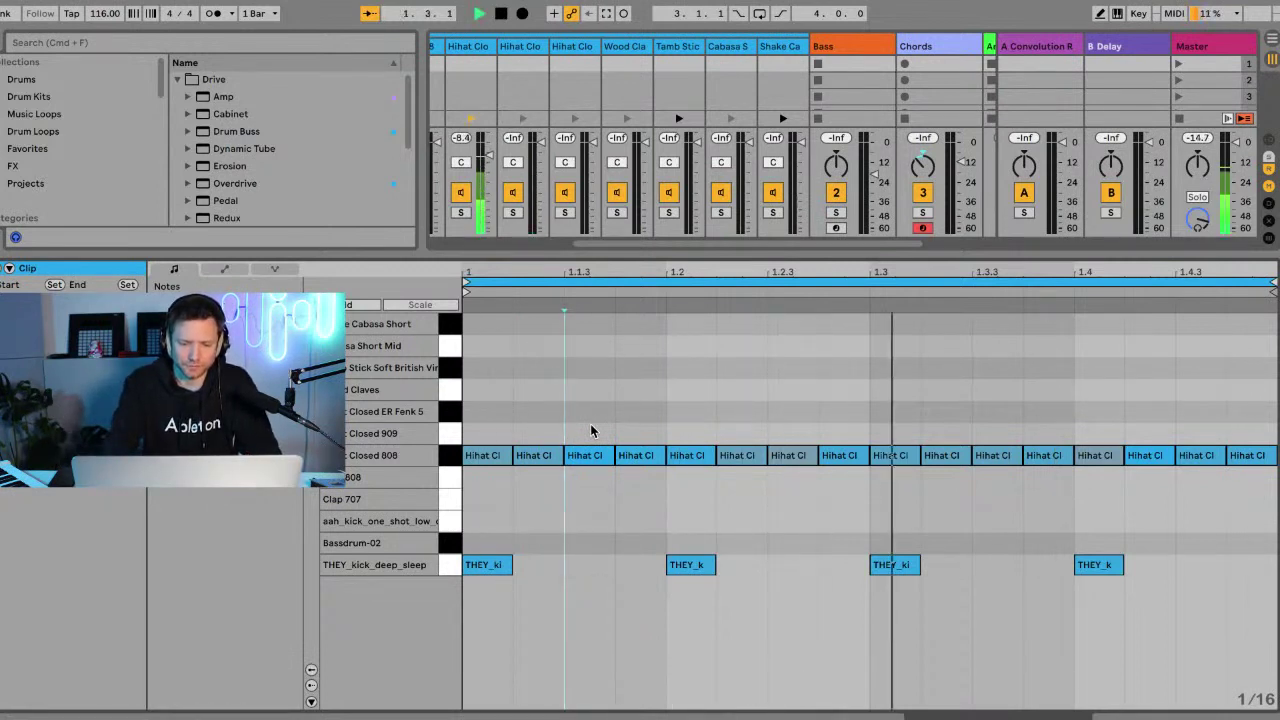
{"action": "key", "text": "space"}
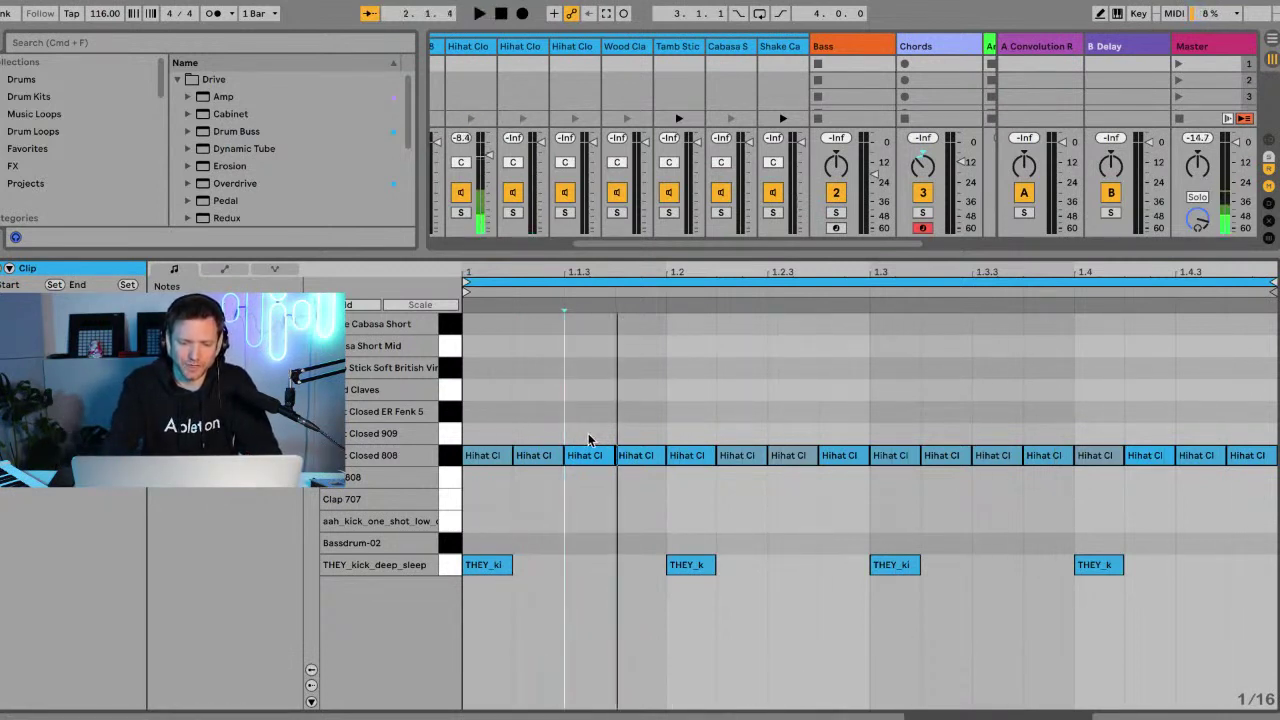
Add Hihat Closed 909 notes on the offbeats 1.1.3, 1.2.3, 1.3.3 and 1.4.3 and play back the clip.
{"action": "double_click", "coordinate": [588, 434]}
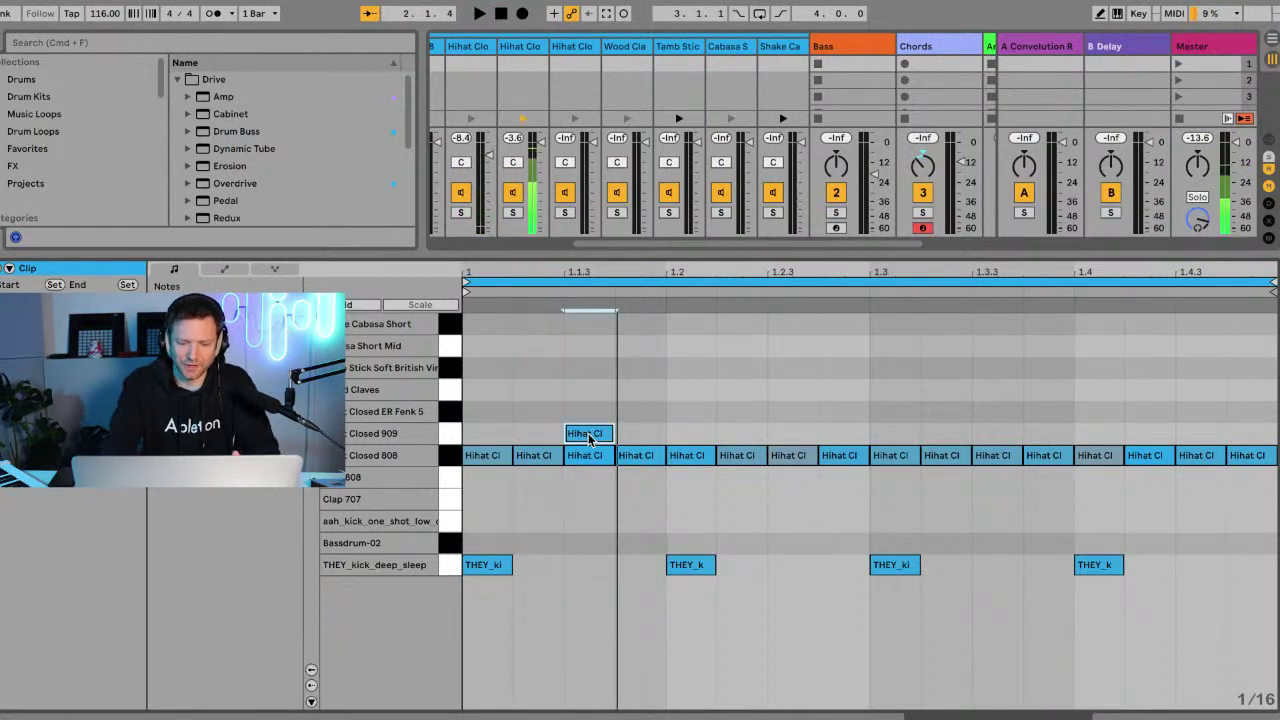
{"action": "double_click", "coordinate": [785, 433]}
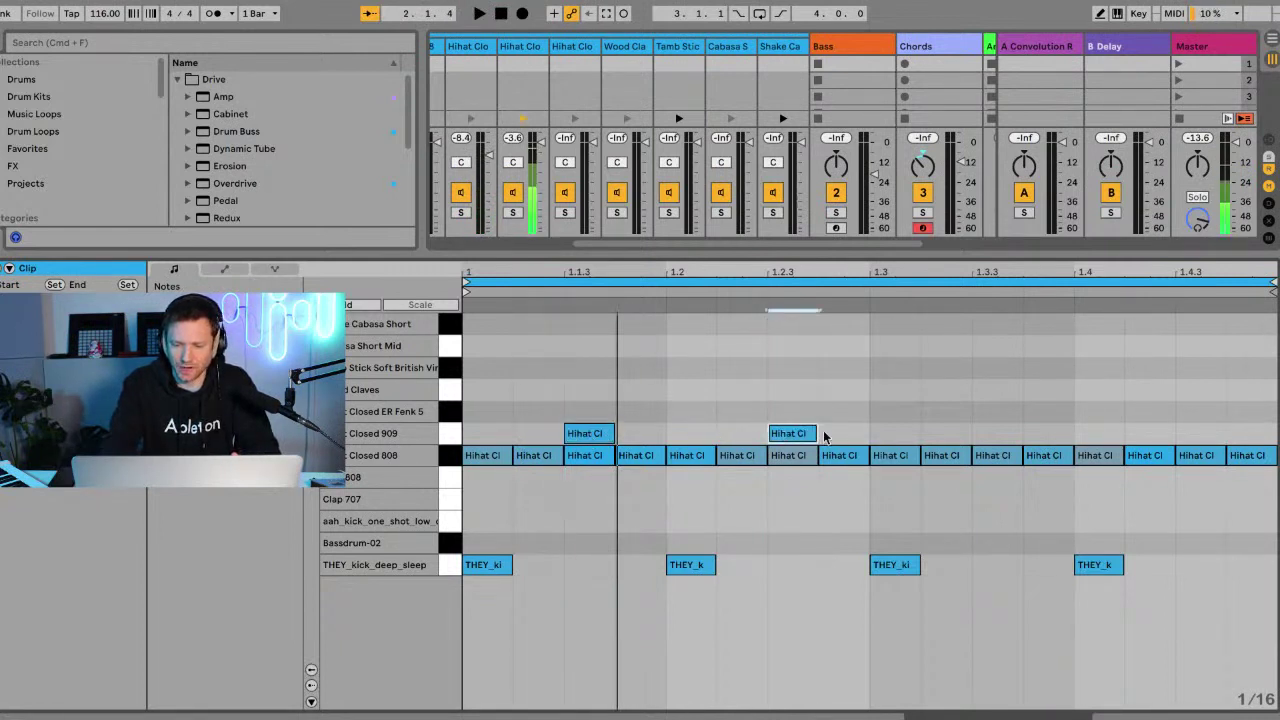
{"action": "double_click", "coordinate": [986, 435]}
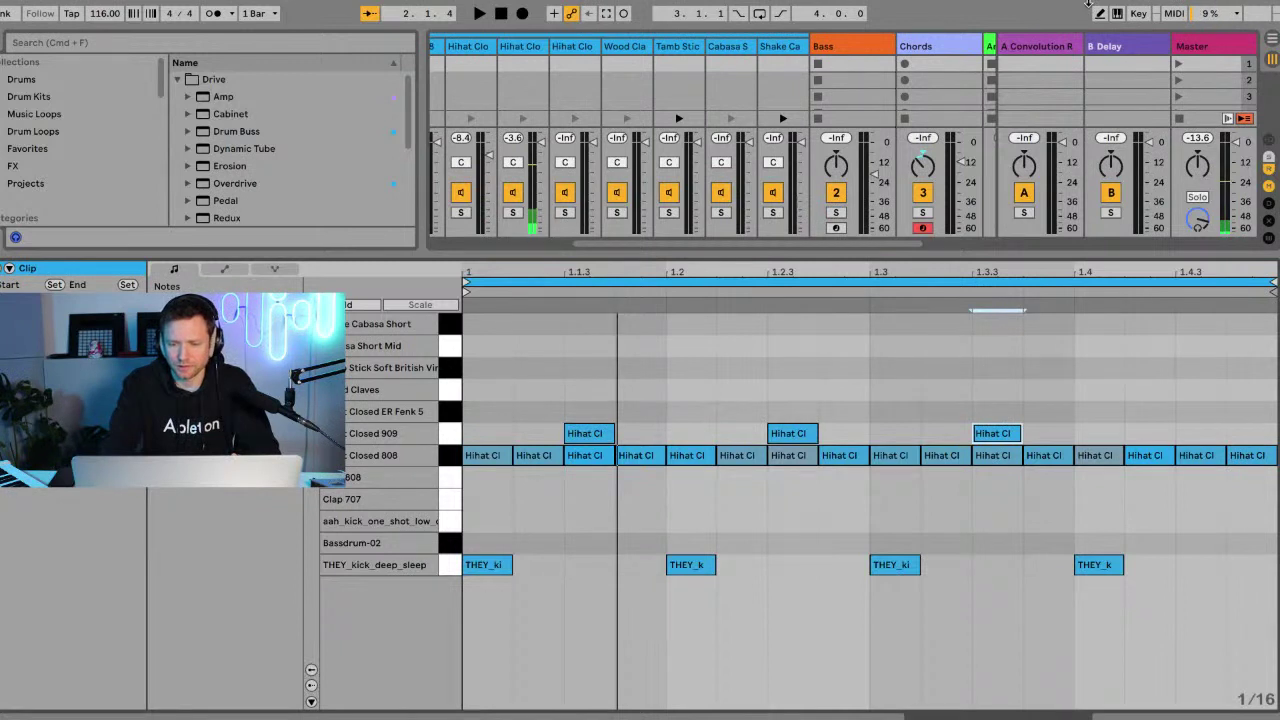
{"action": "double_click", "coordinate": [1195, 431]}
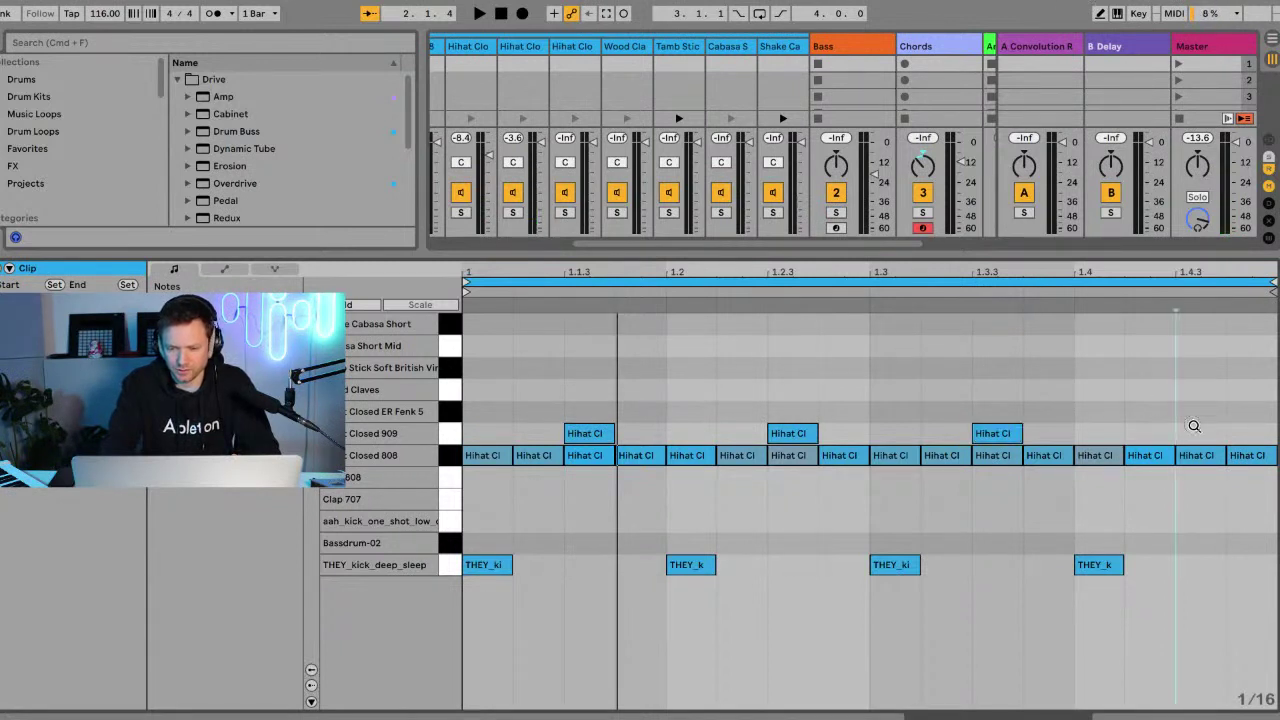
{"action": "key", "text": "space"}
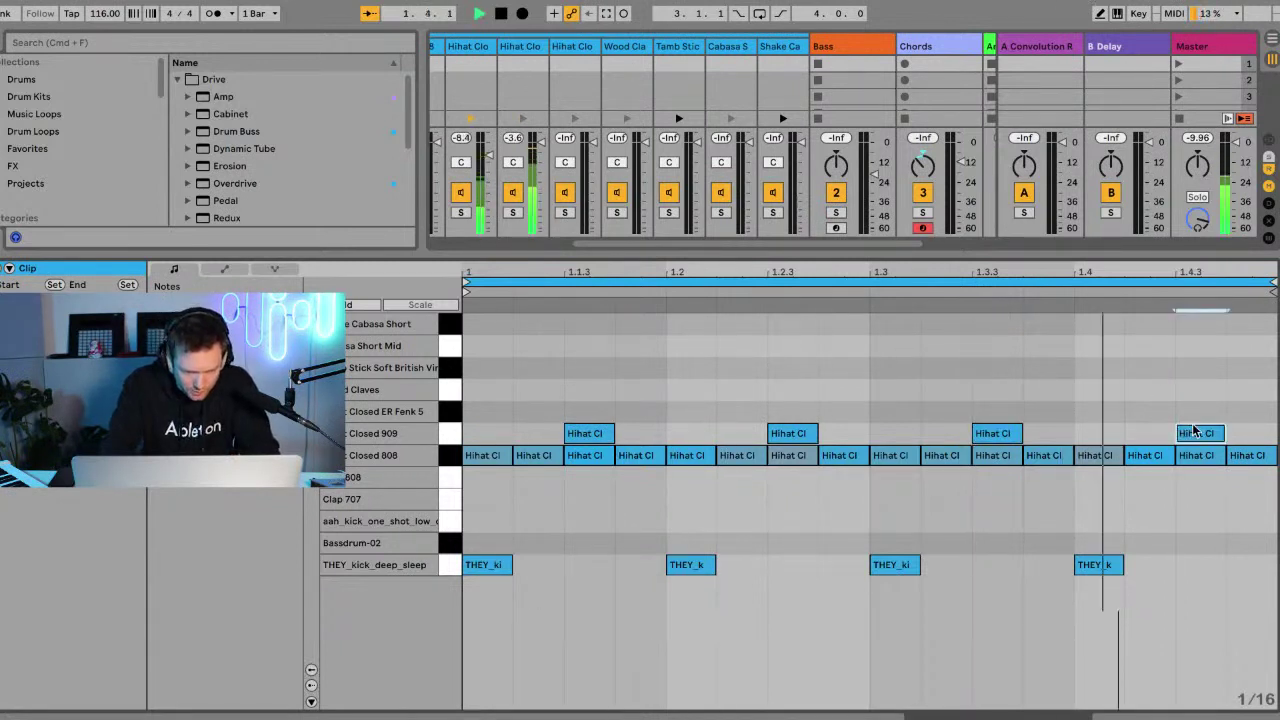
{"action": "key", "text": "space"}
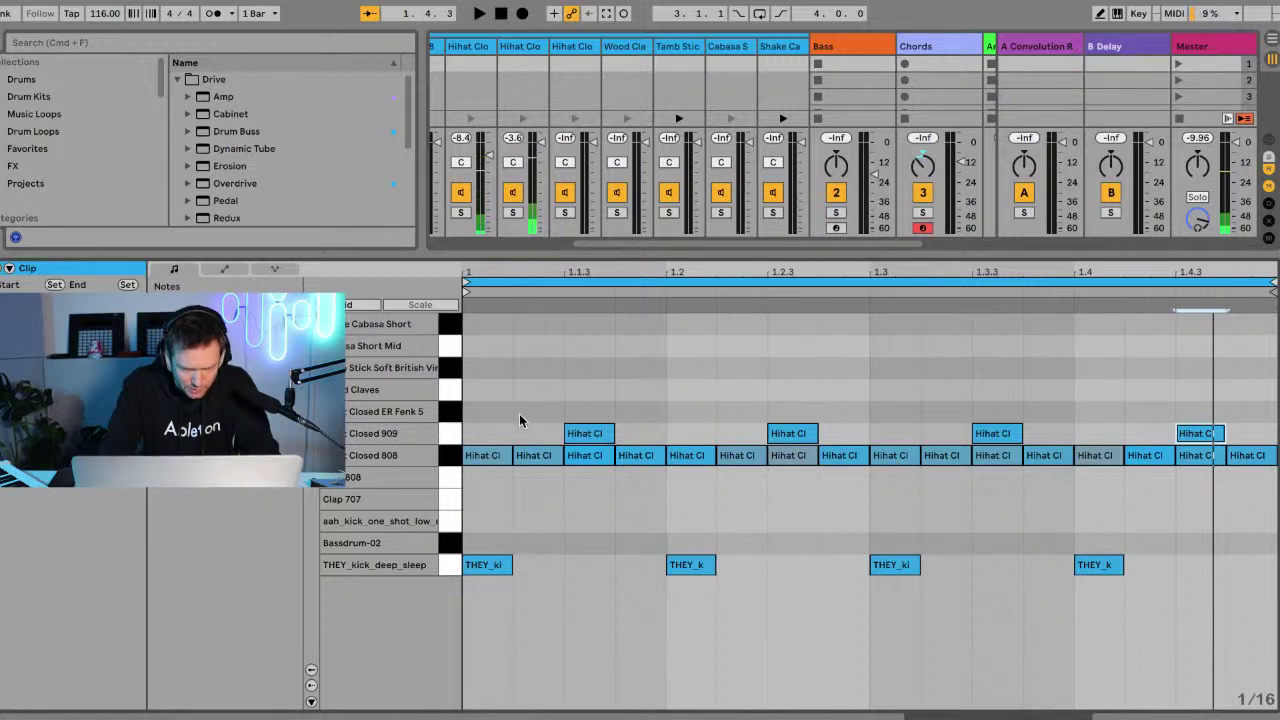
Select all four Hihat Closed 909 offbeat notes and move them up three rows to the Tamb Stick Soft British sound.
{"action": "left_click", "coordinate": [447, 412]}
{"action": "left_click", "coordinate": [447, 436]}
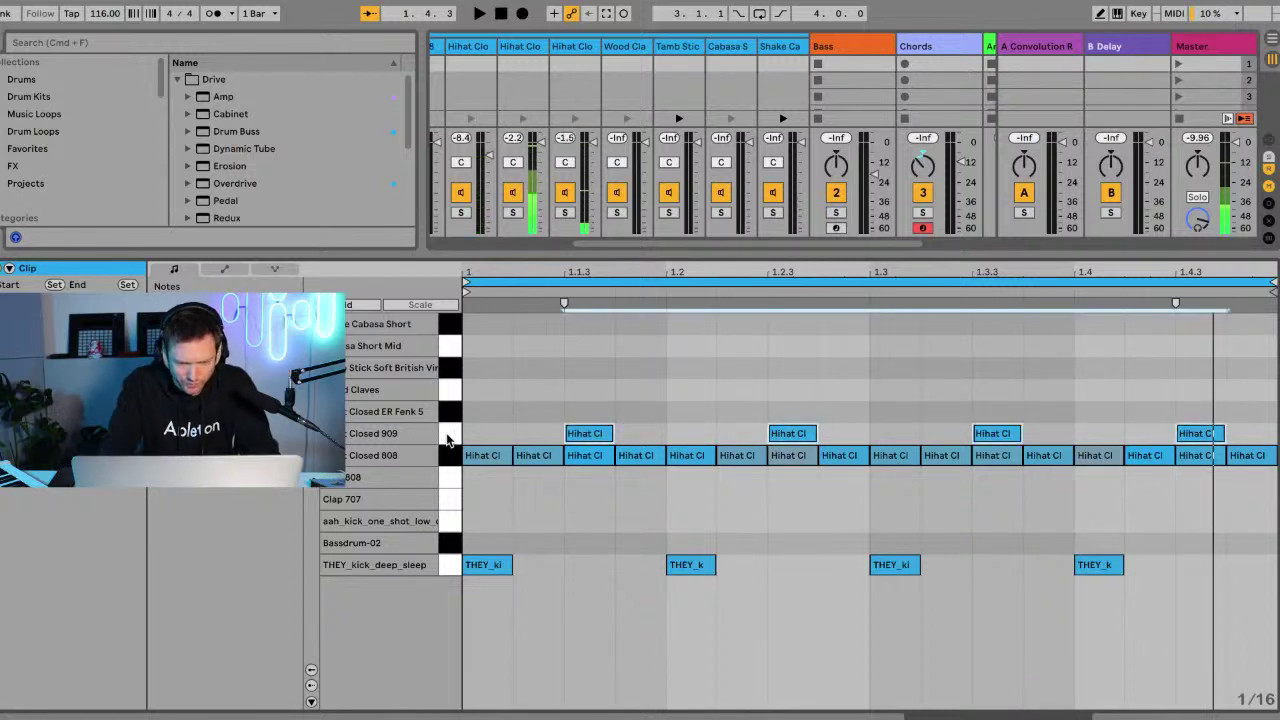
{"action": "left_click", "coordinate": [591, 430]}
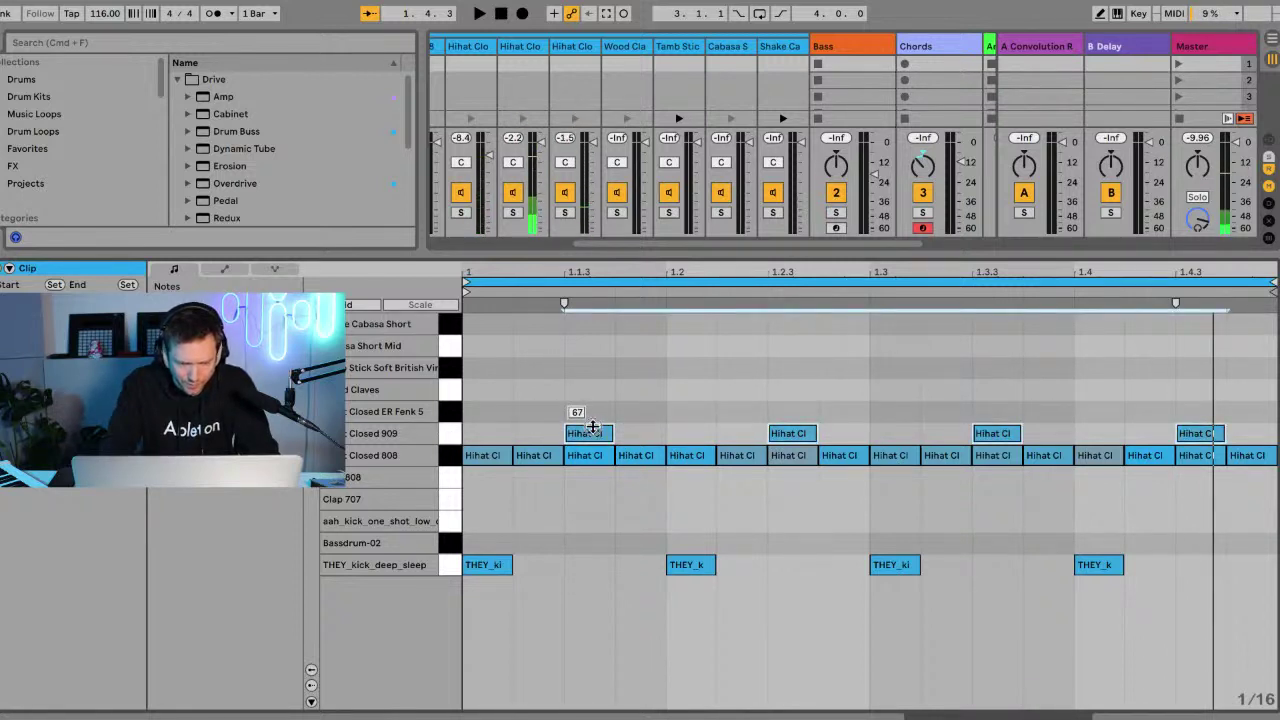
{"action": "key", "text": "Up"}
{"action": "key", "text": "Up"}
{"action": "key", "text": "Up"}
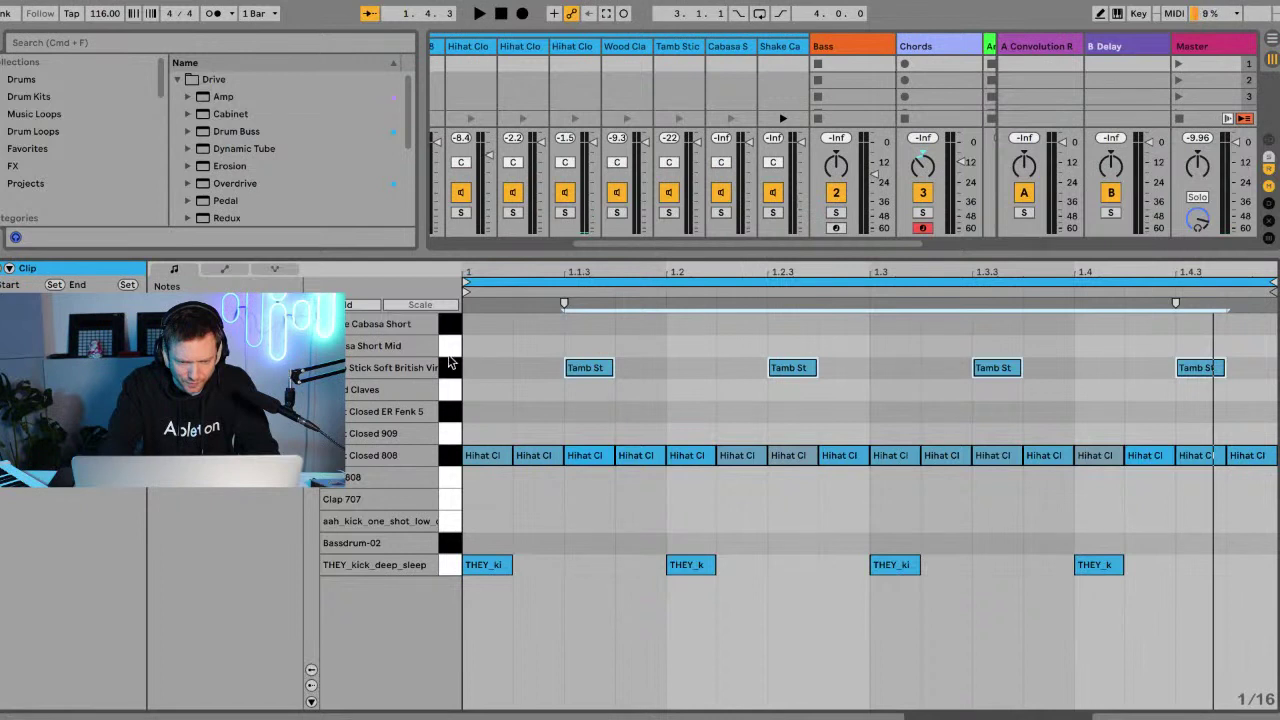
Move the four selected offbeat notes up one row to the Cabasa Short Mid sound and play back the clip.
{"action": "key", "text": "Up"}
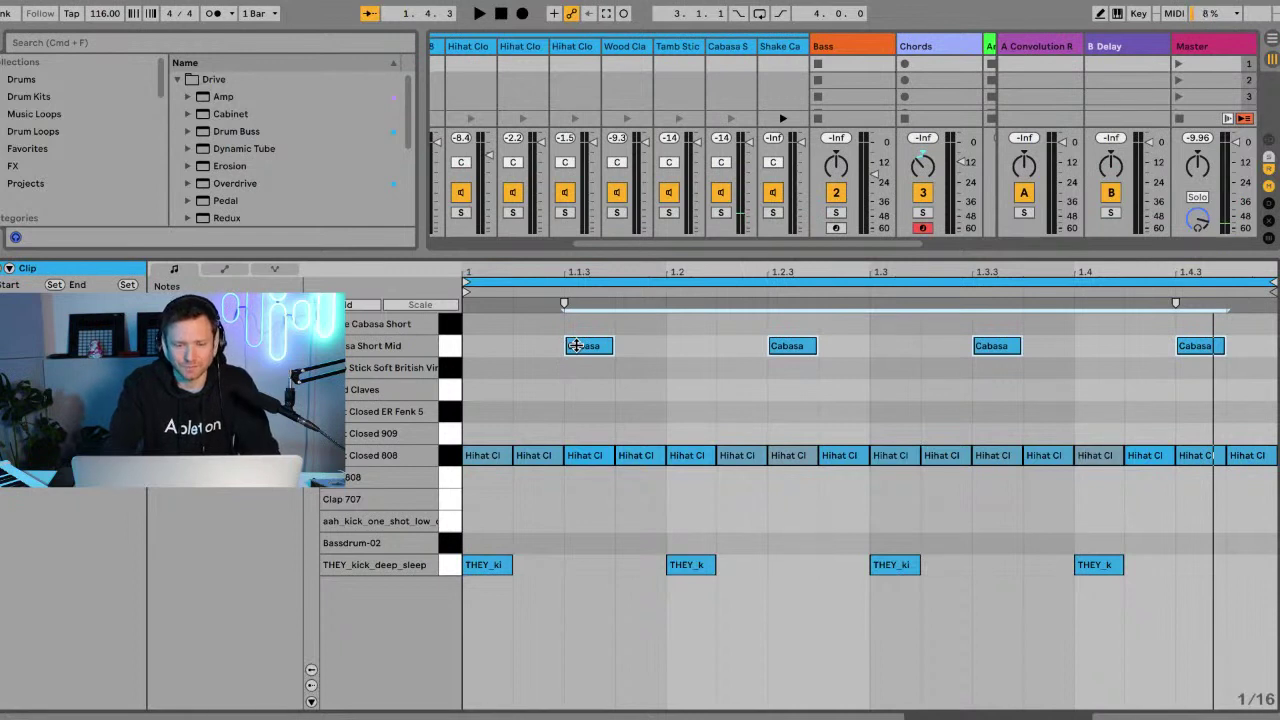
{"action": "key", "text": "space"}
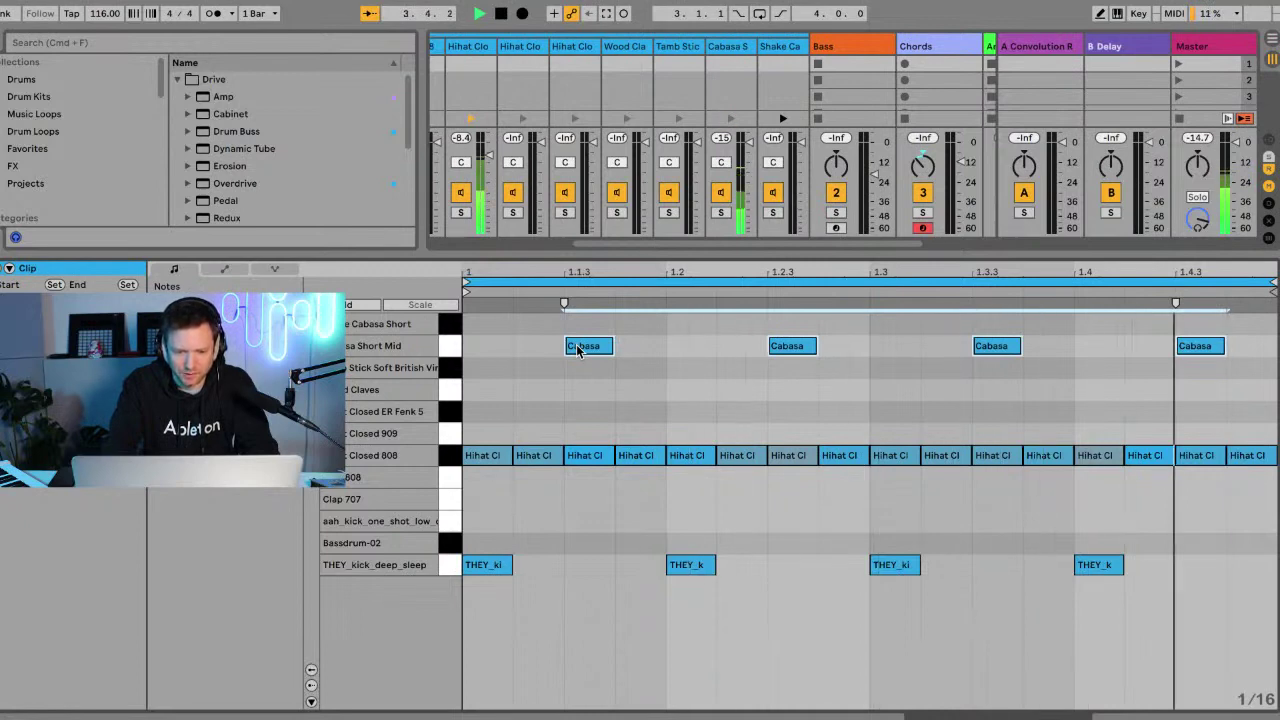
{"action": "key", "text": "space"}
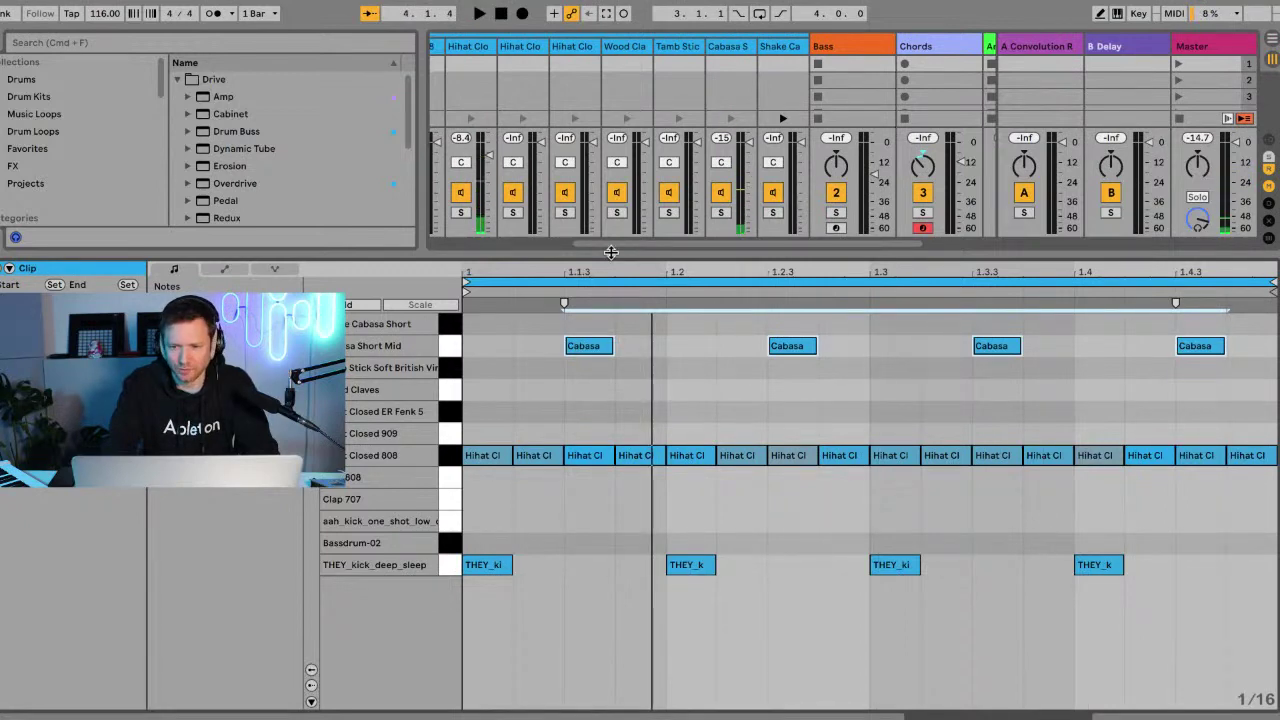
Enlarge the Session View, fold the Drums track's chains and select the first clip slot of the Chords track.
{"action": "left_click_drag", "start_coordinate": [611, 252], "coordinate": [590, 403]}
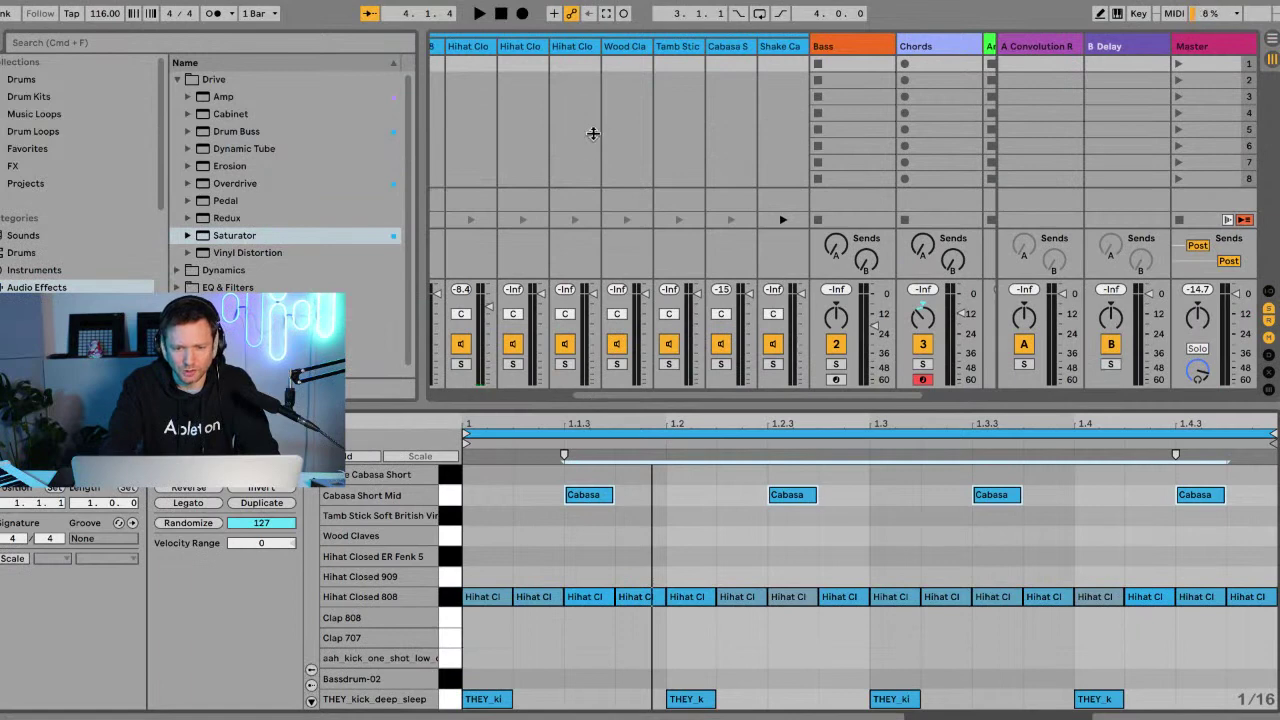
{"action": "scroll", "coordinate": [593, 133], "scroll_direction": "left", "scroll_amount": 5}
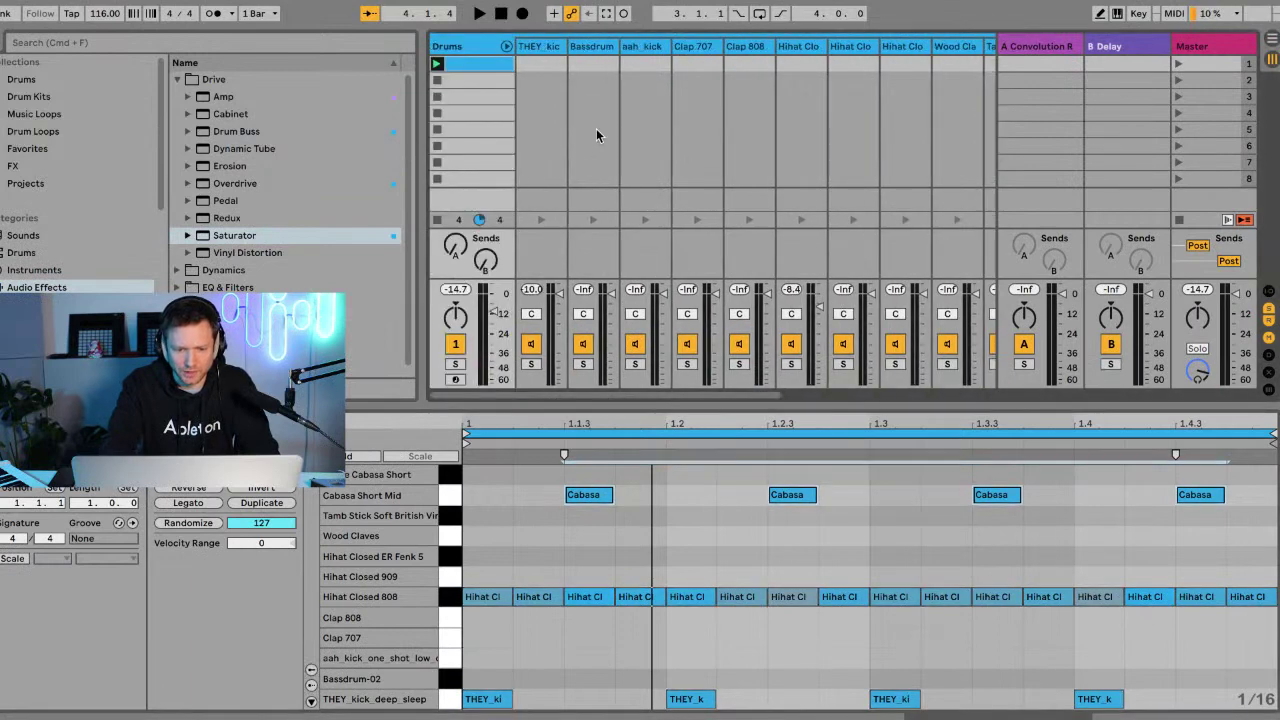
{"action": "left_click", "coordinate": [506, 46]}
{"action": "left_click", "coordinate": [637, 64]}
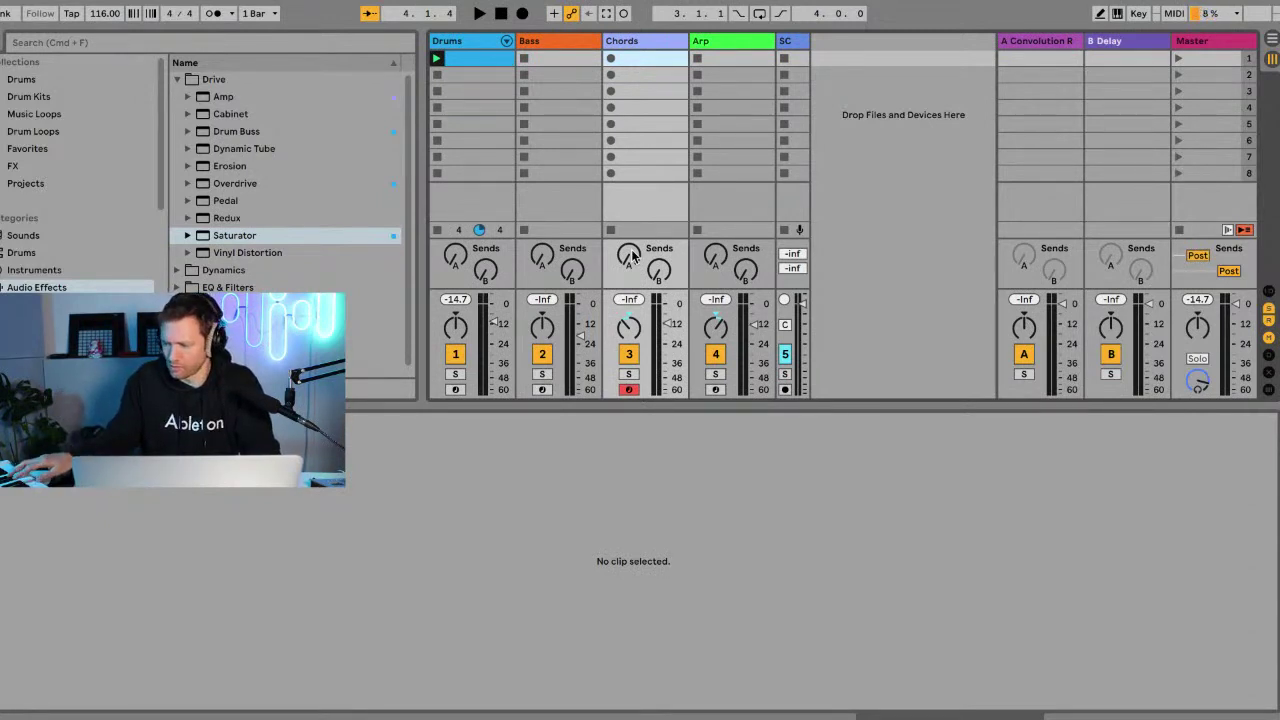
{"action": "double_click", "coordinate": [630, 57]}
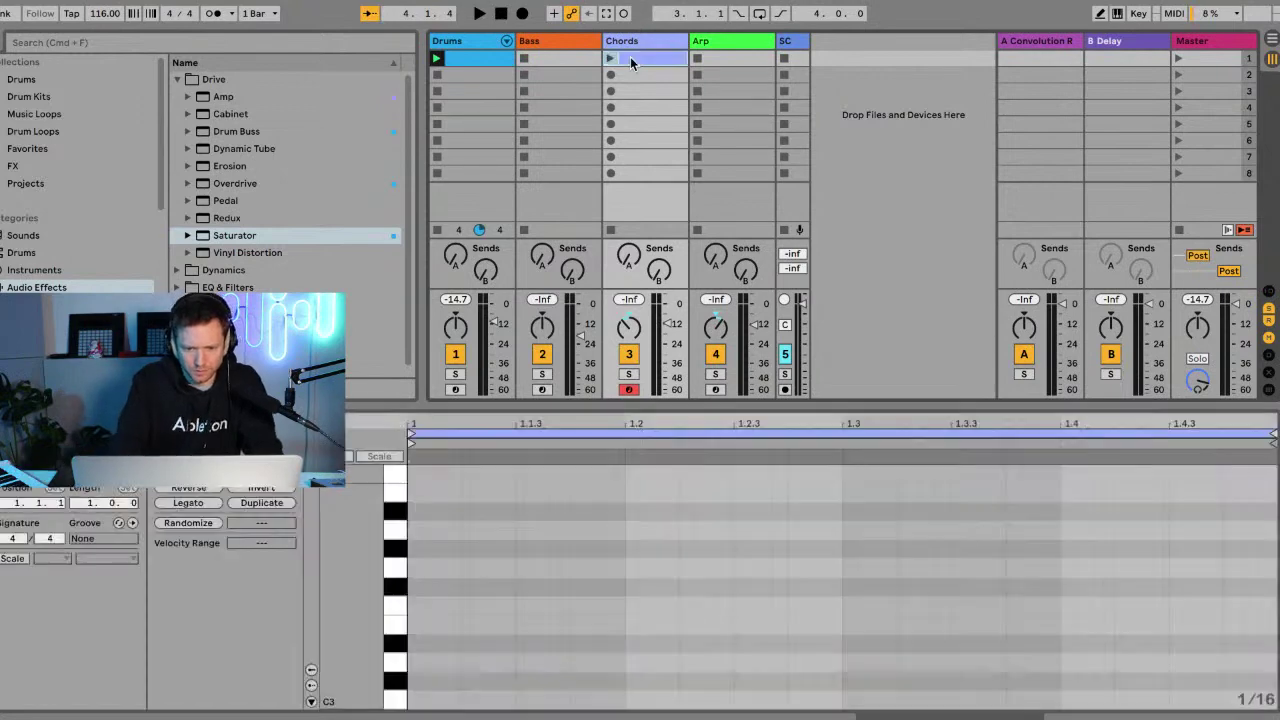
{"action": "left_click", "coordinate": [398, 548]}
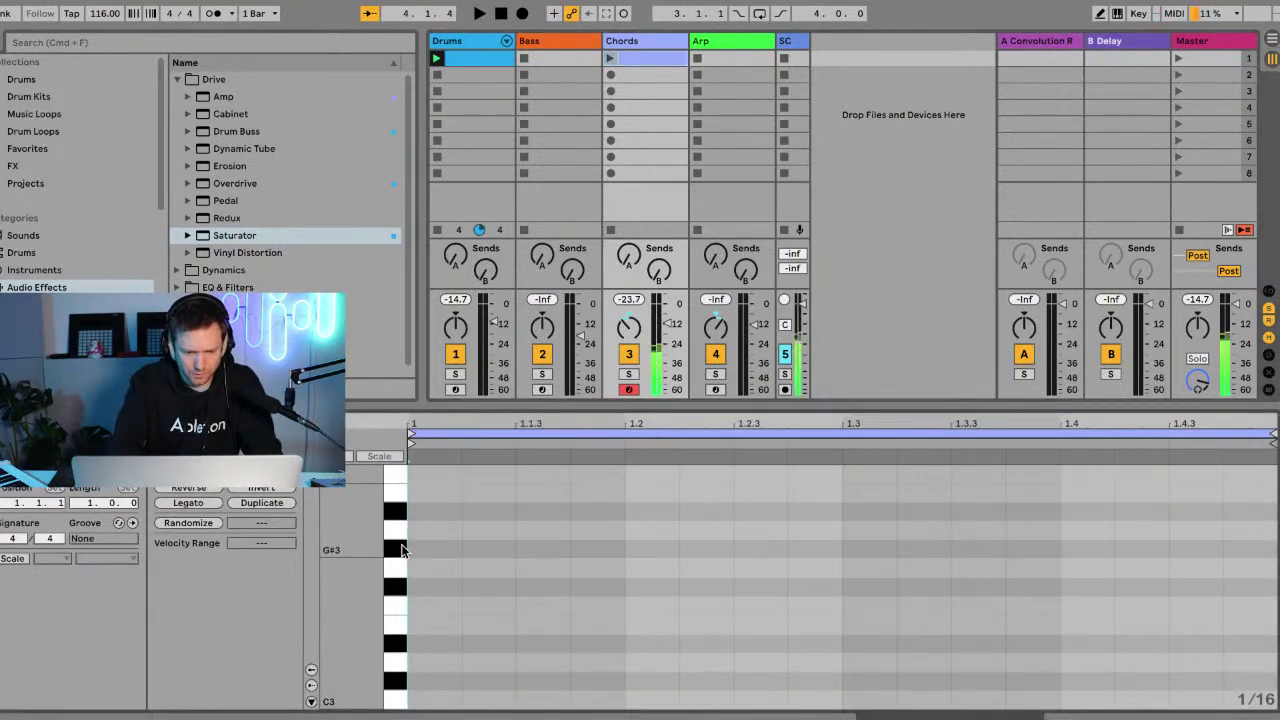
{"action": "left_click_drag", "start_coordinate": [504, 406], "coordinate": [506, 212]}
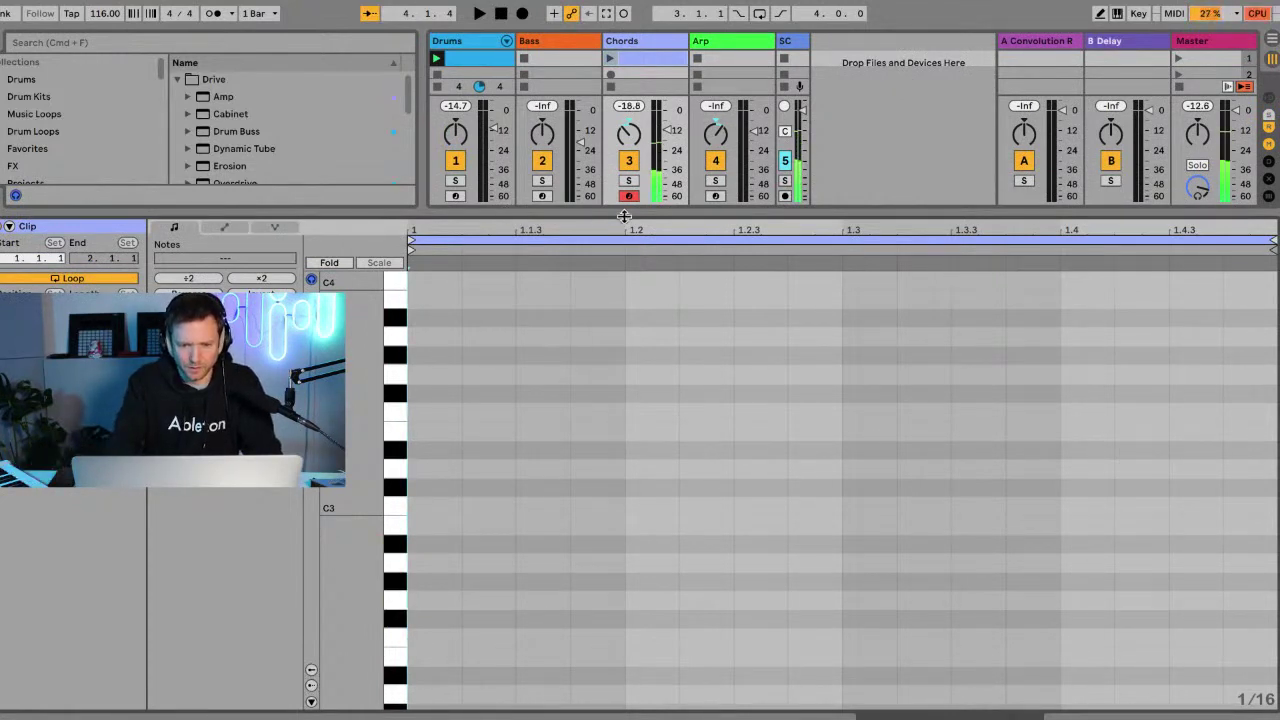
{"action": "left_click_drag", "start_coordinate": [628, 214], "coordinate": [622, 405]}
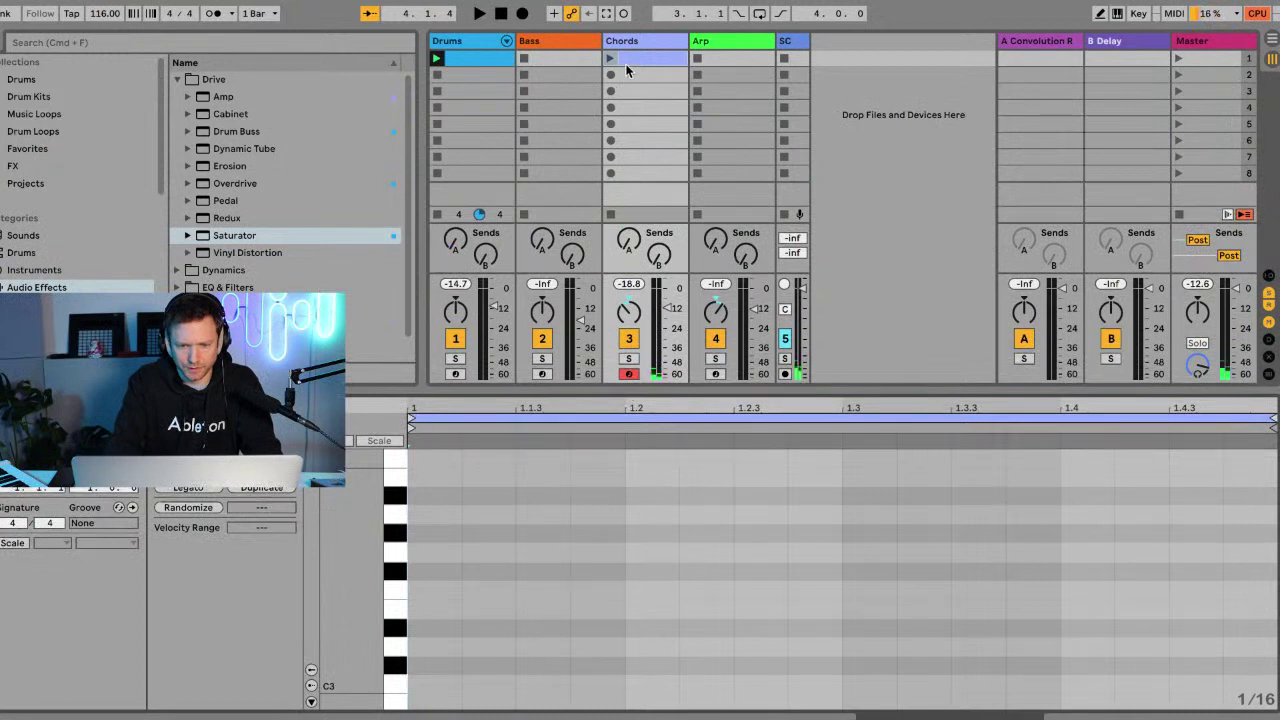
{"action": "key", "text": "Delete"}
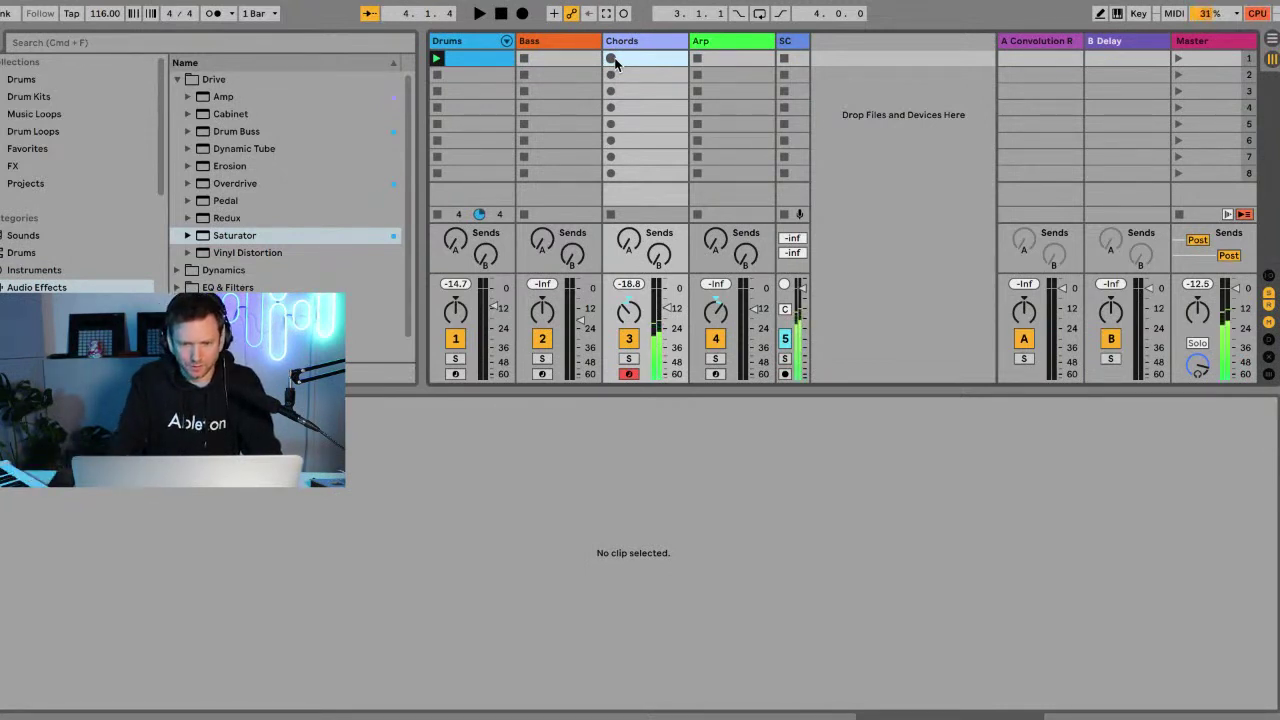
{"action": "double_click", "coordinate": [636, 58]}
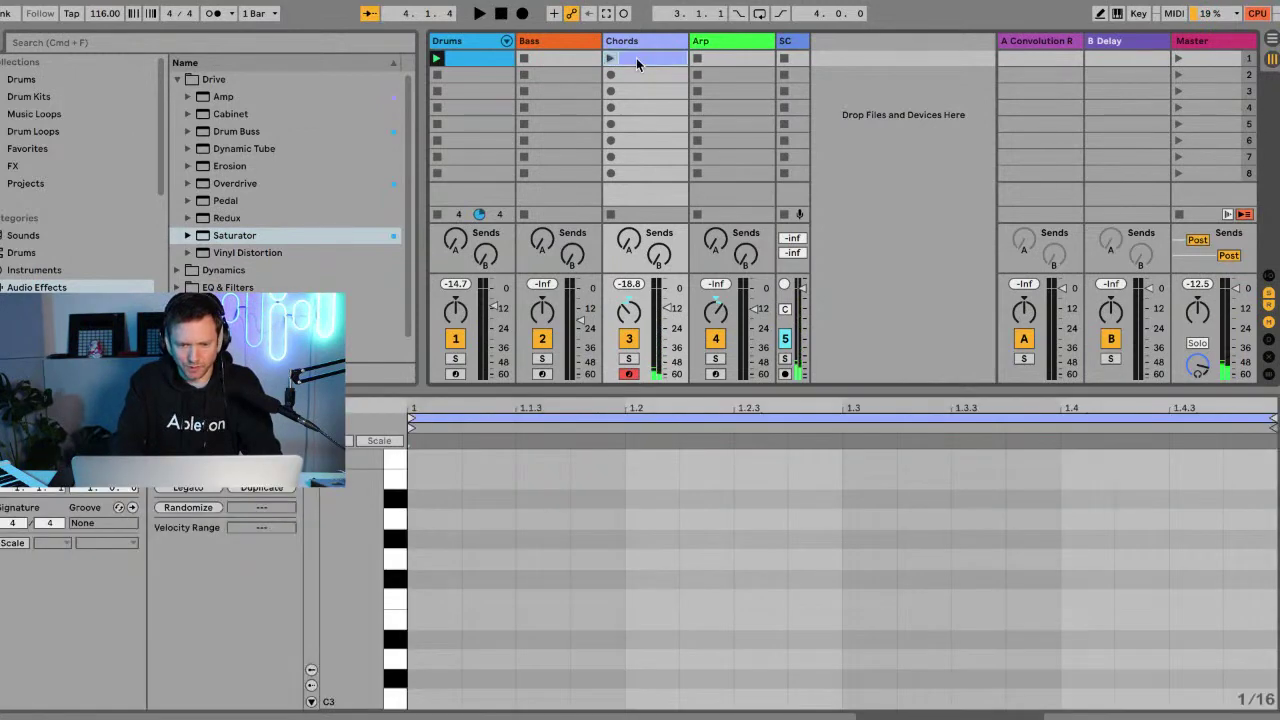
{"action": "left_click_drag", "start_coordinate": [640, 390], "coordinate": [629, 165]}
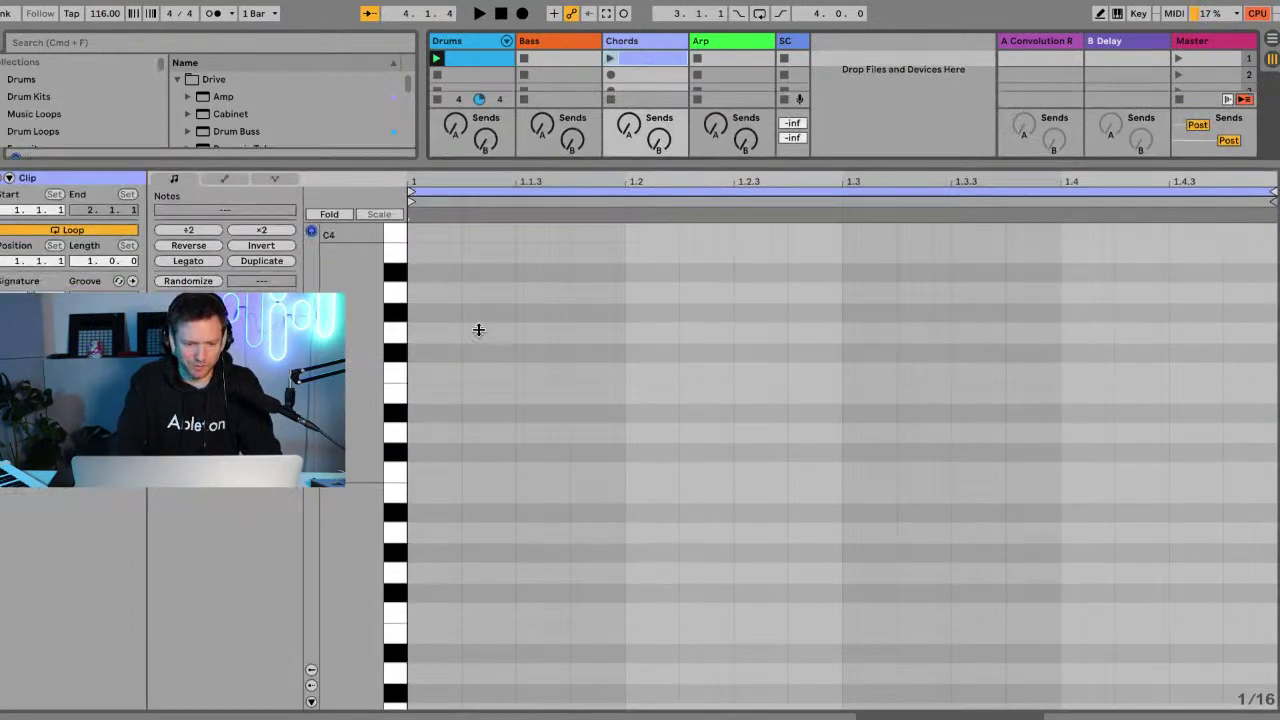
{"action": "scroll", "coordinate": [350, 458], "scroll_direction": "up", "scroll_amount": 3}
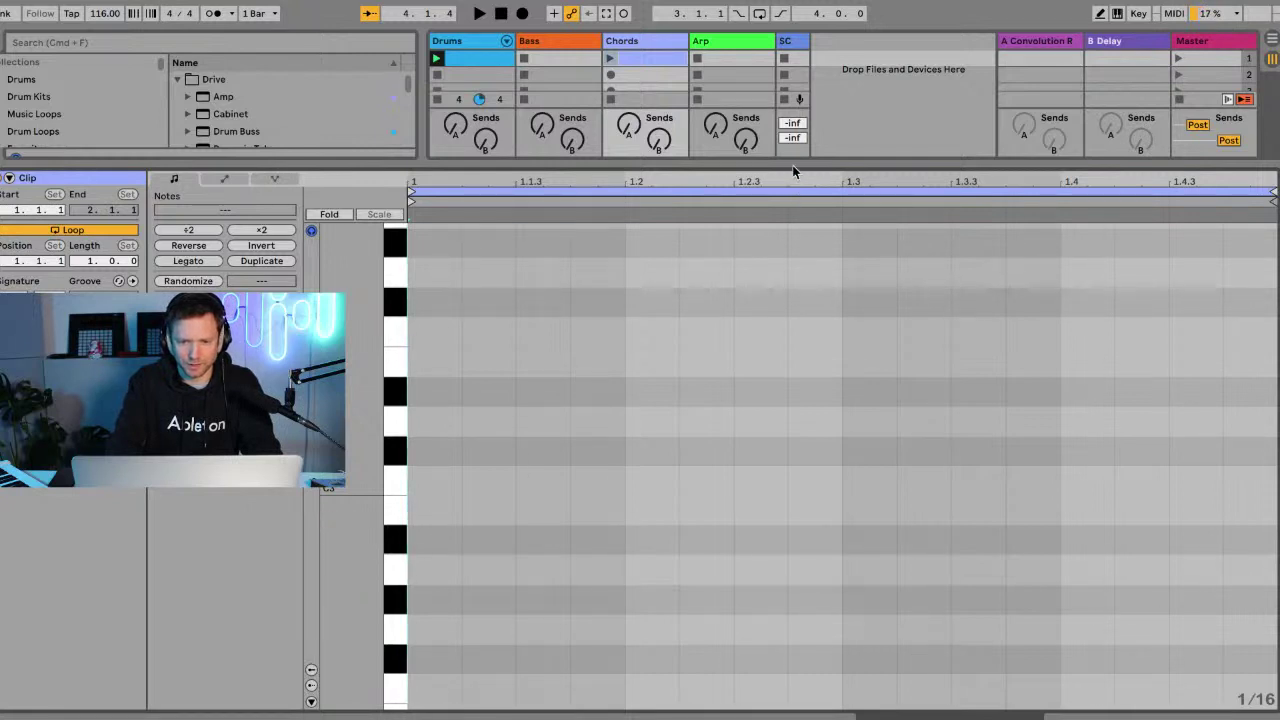
{"action": "left_click_drag", "start_coordinate": [793, 168], "coordinate": [786, 278]}
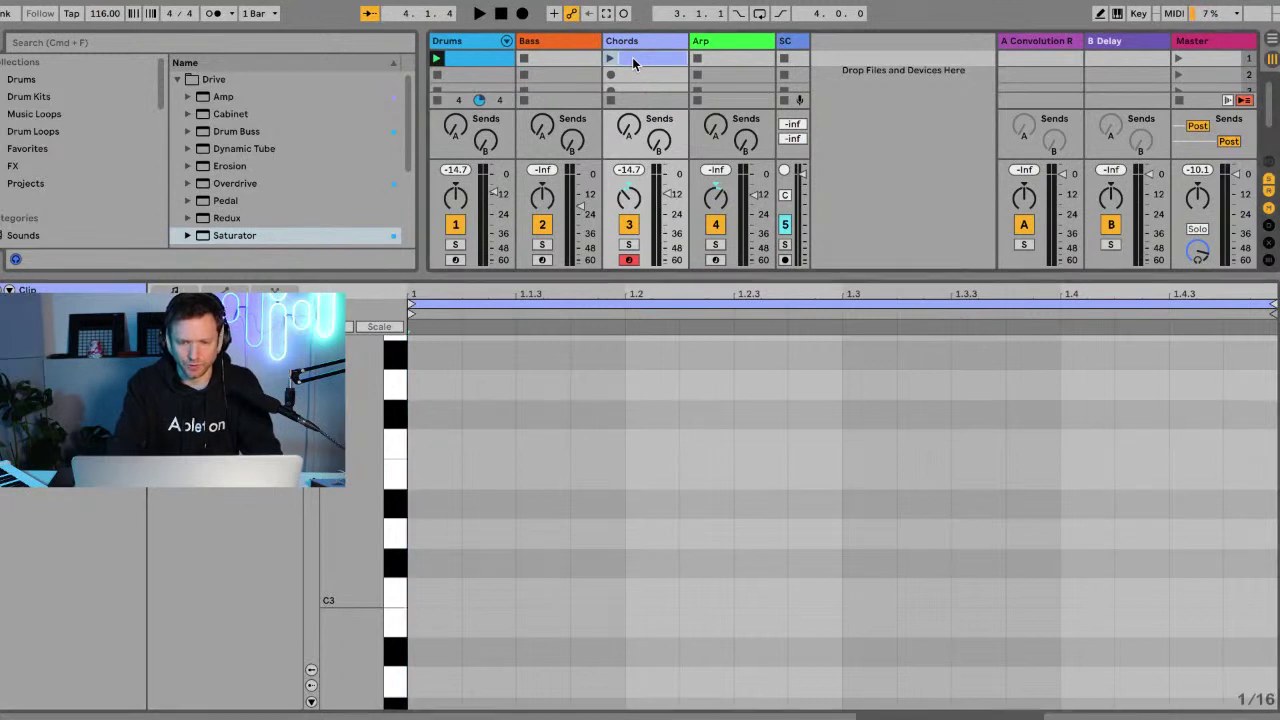
{"action": "key", "text": "Delete"}
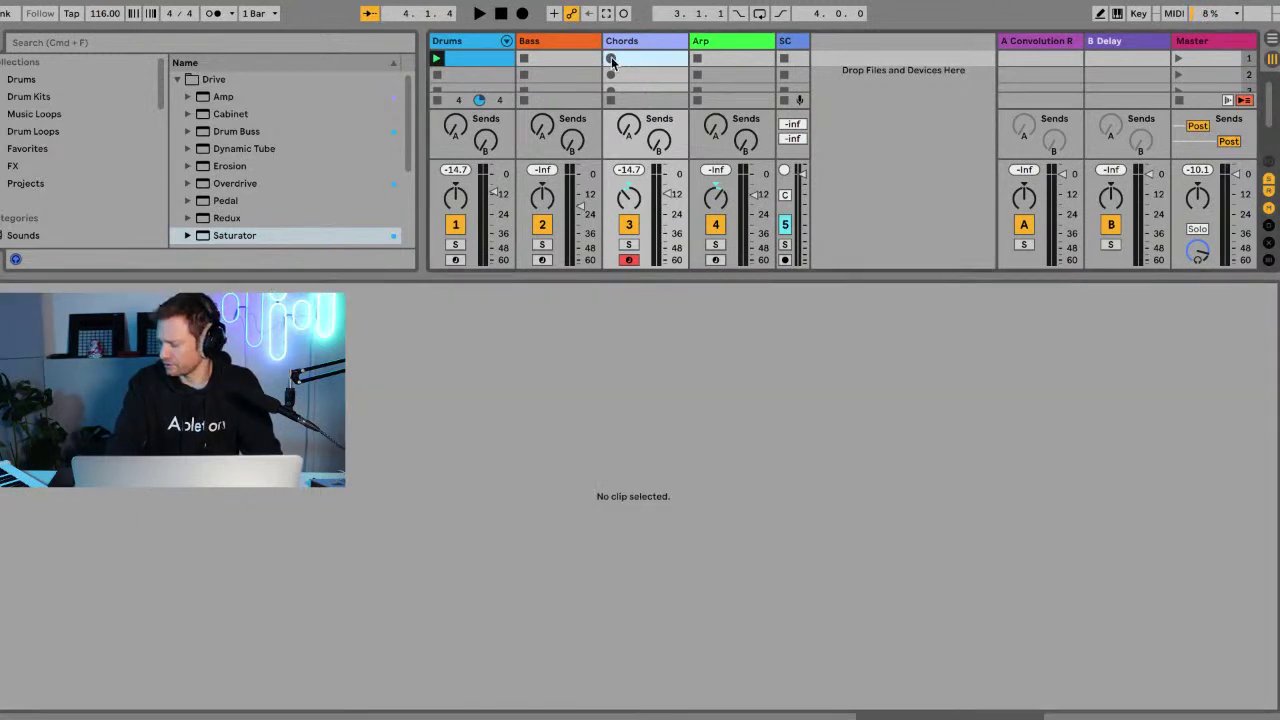
Record an eight-bar clip in the first Chords slot with two-bar G minor, D minor, C minor and G minor triads.
{"action": "left_click", "coordinate": [611, 59]}
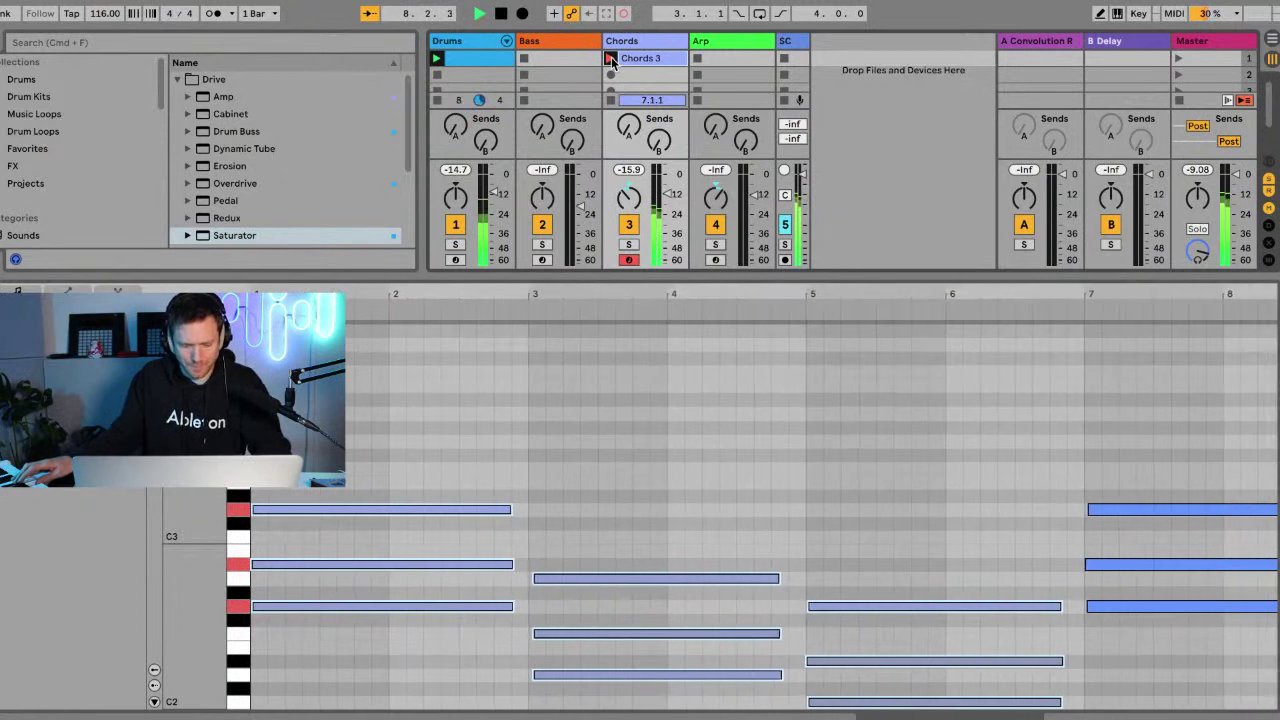
{"action": "left_click", "coordinate": [611, 59]}
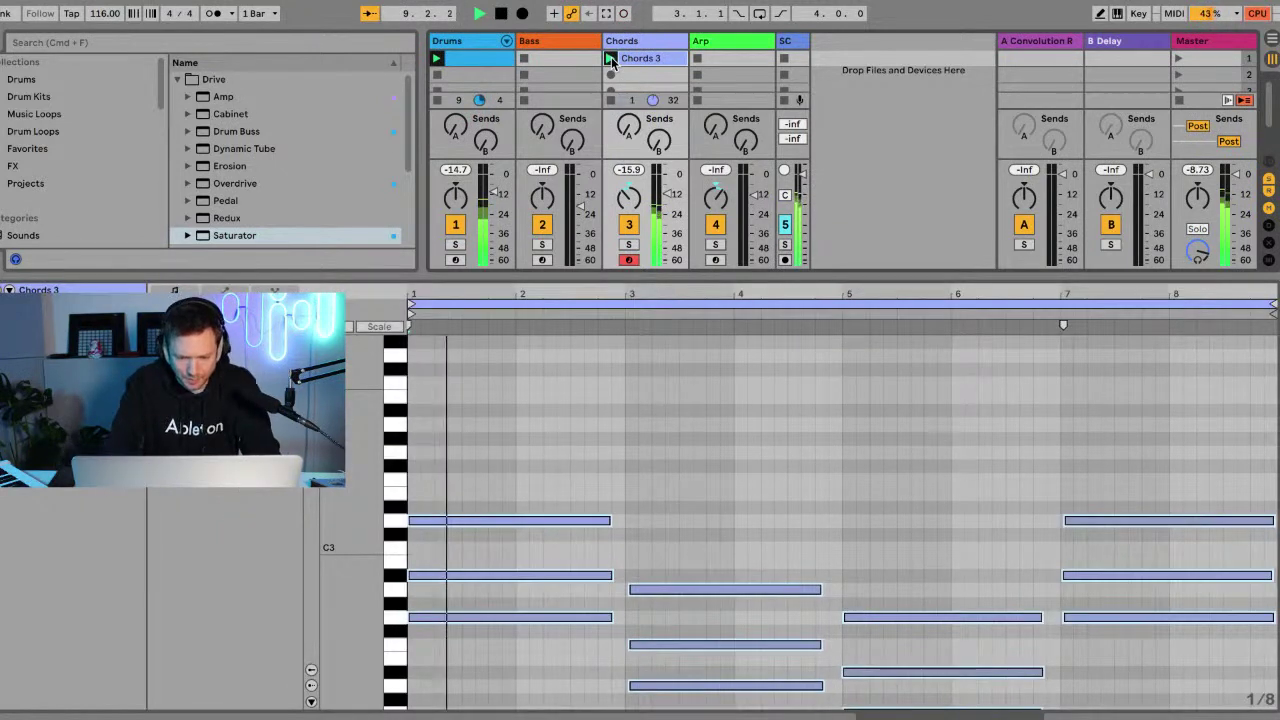
Make all the recorded chord notes legato, and quantize their starts and ends to 1/4 at 100%.
{"action": "left_click", "coordinate": [670, 424]}
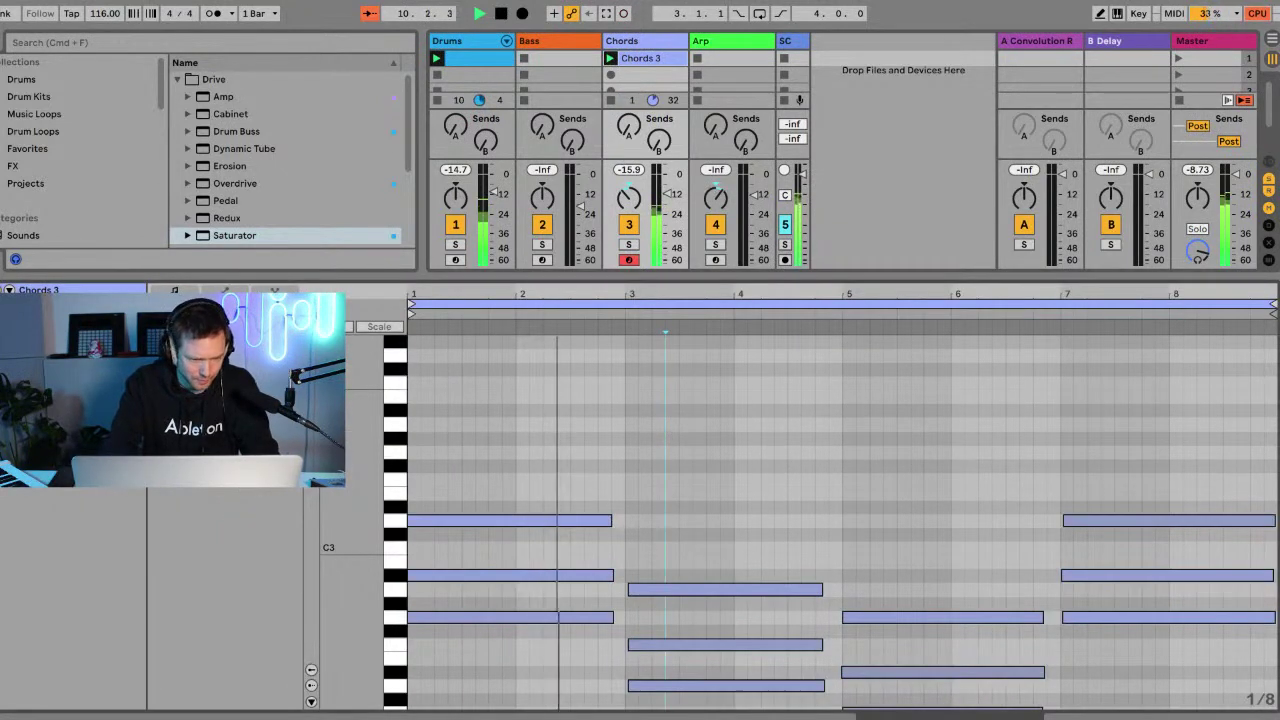
{"action": "key", "text": "ctrl+l"}
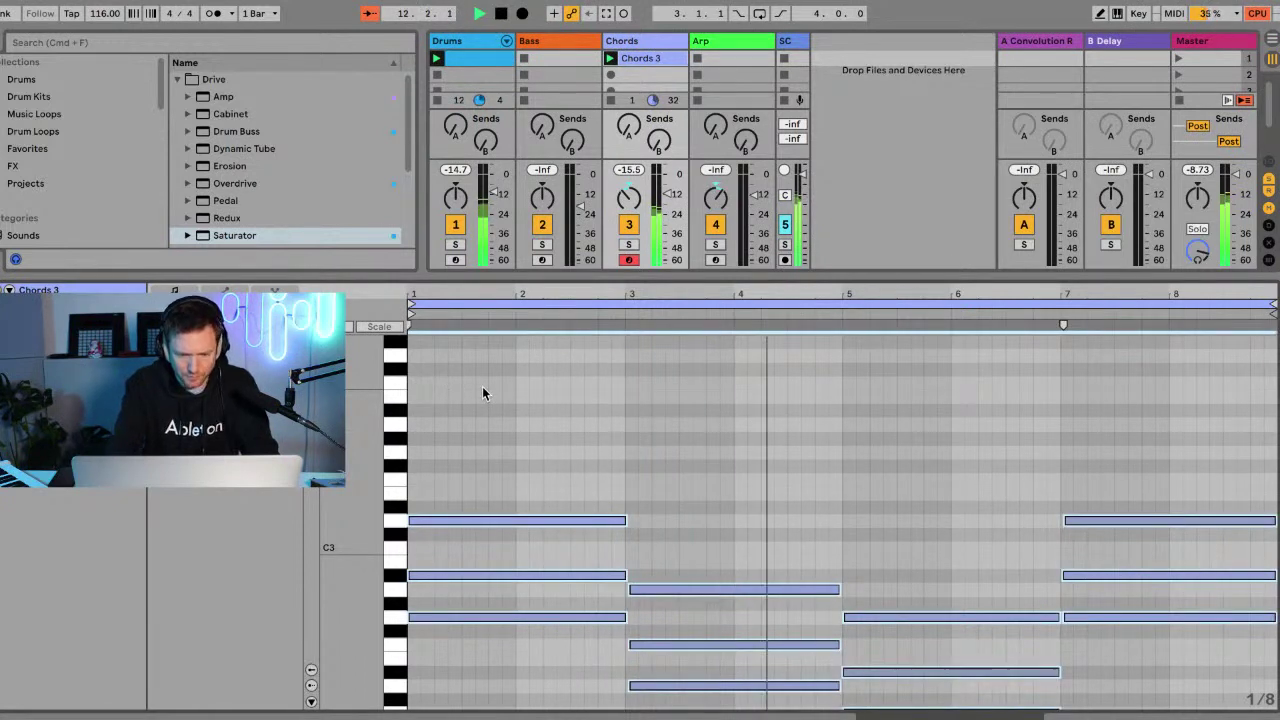
{"action": "key", "text": "ctrl+shift+u"}
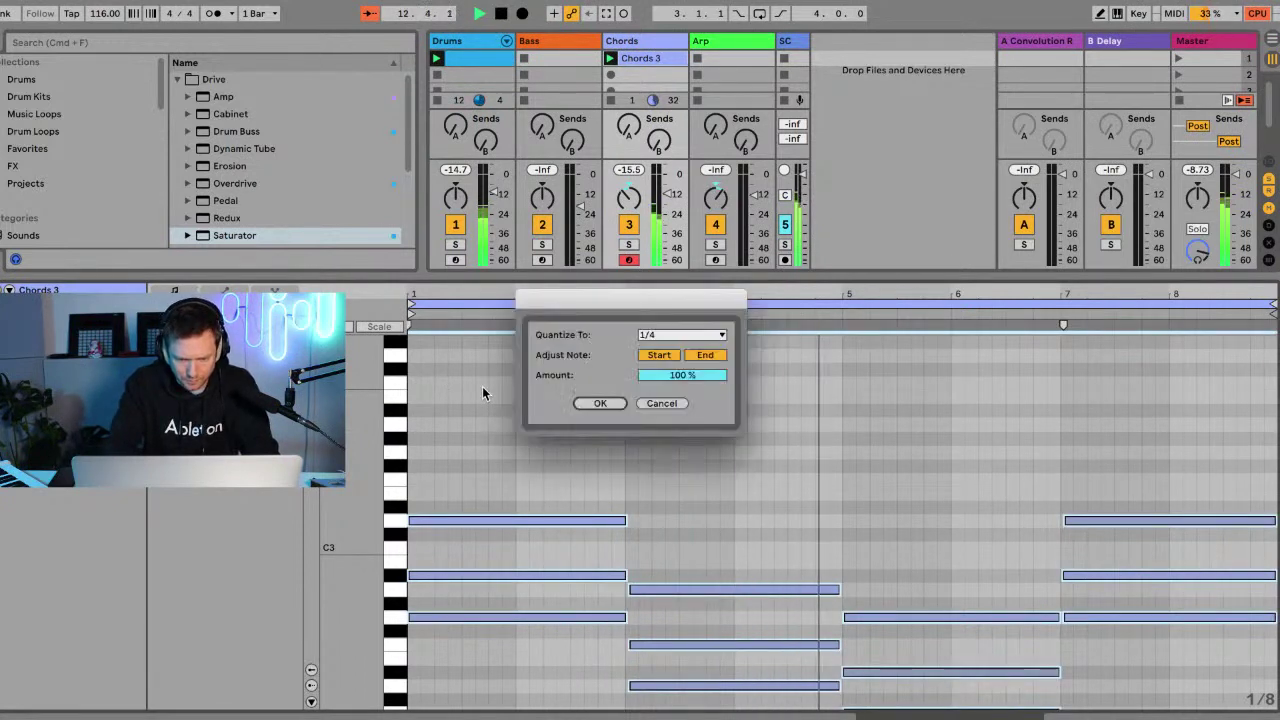
{"action": "left_click", "coordinate": [603, 403]}
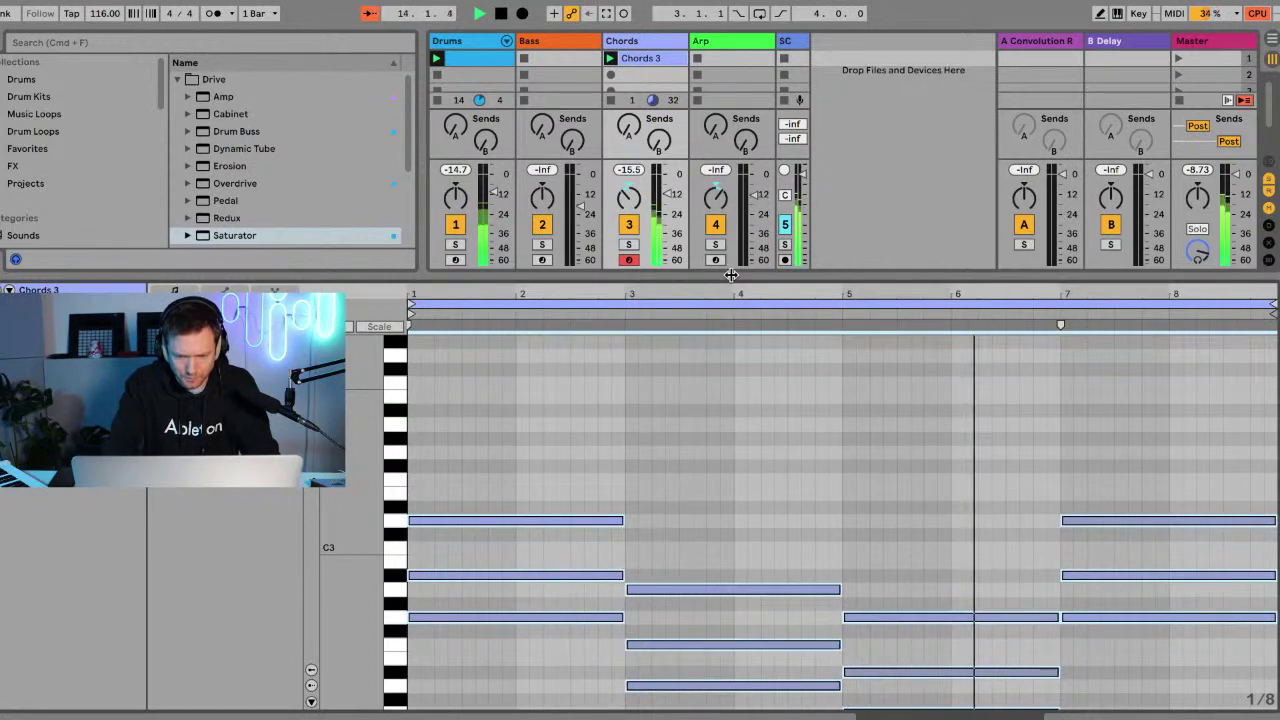
Enlarge the note editor and highlight each of the four chords in turn to examine its notes.
{"action": "left_click_drag", "start_coordinate": [725, 266], "coordinate": [725, 184]}
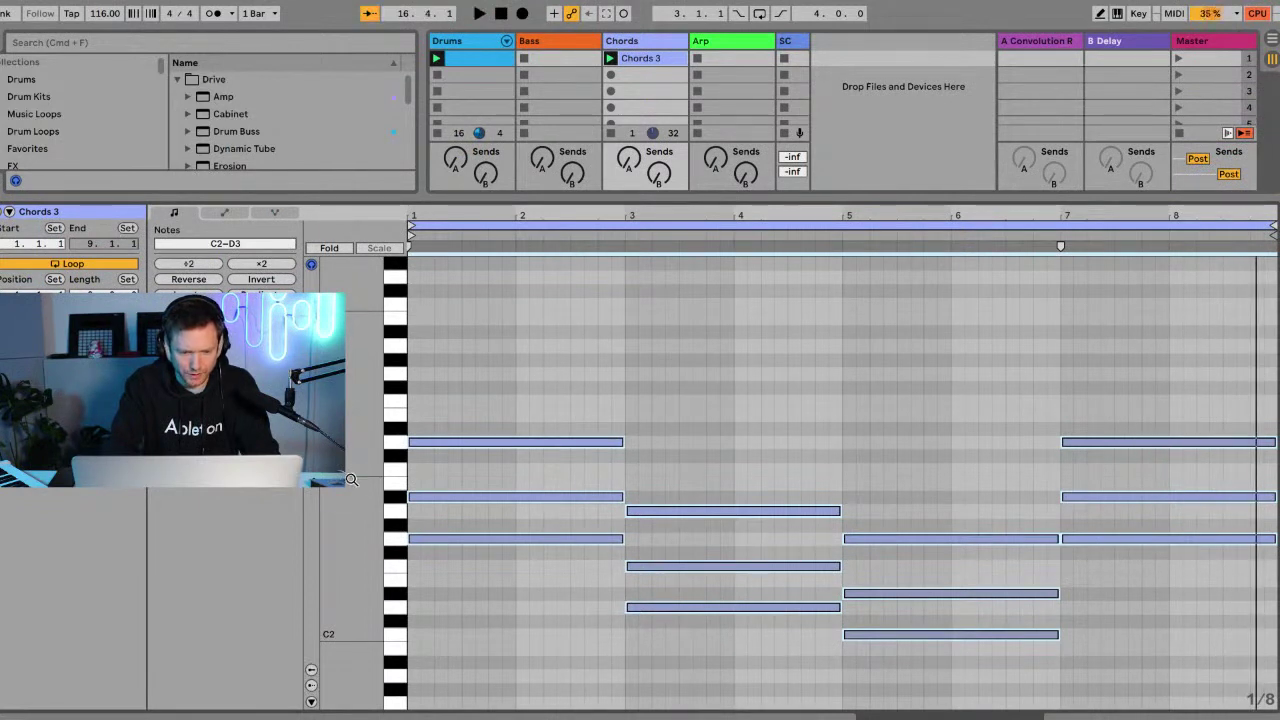
{"action": "left_click_drag", "start_coordinate": [351, 479], "coordinate": [499, 382]}
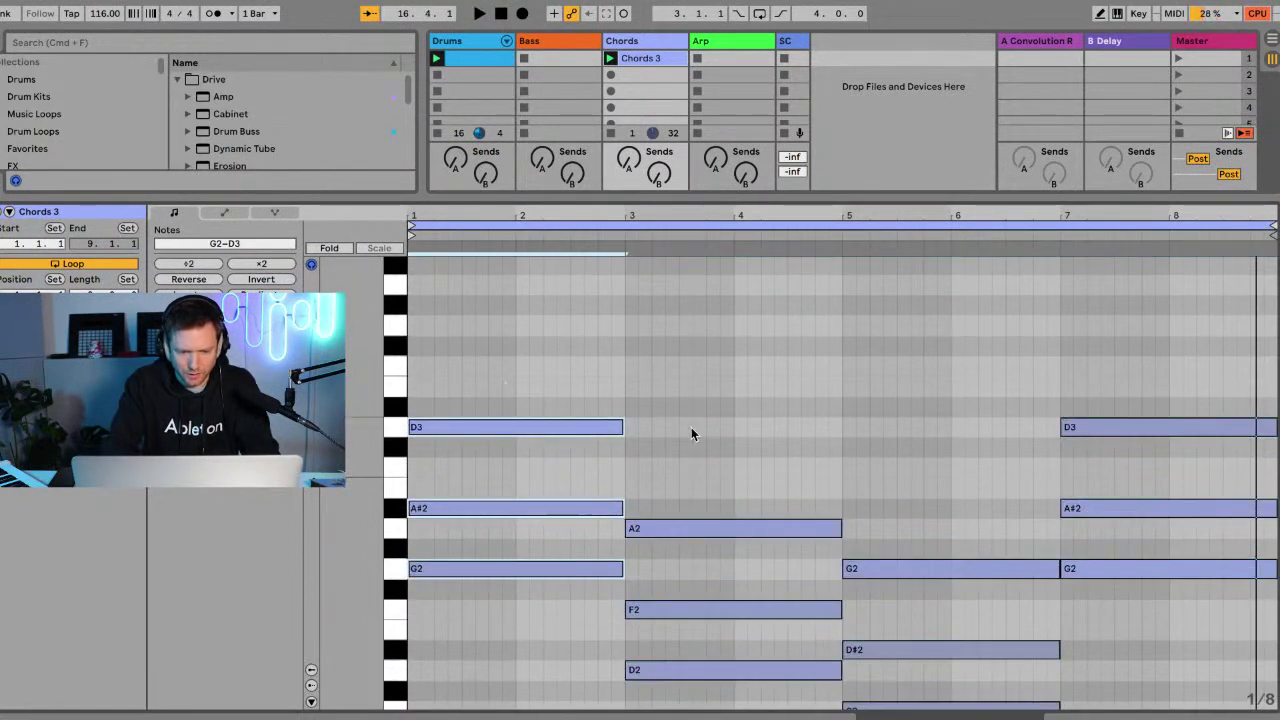
{"action": "scroll", "coordinate": [714, 446], "scroll_direction": "down", "scroll_amount": 3}
{"action": "left_click_drag", "start_coordinate": [710, 607], "coordinate": [711, 371]}
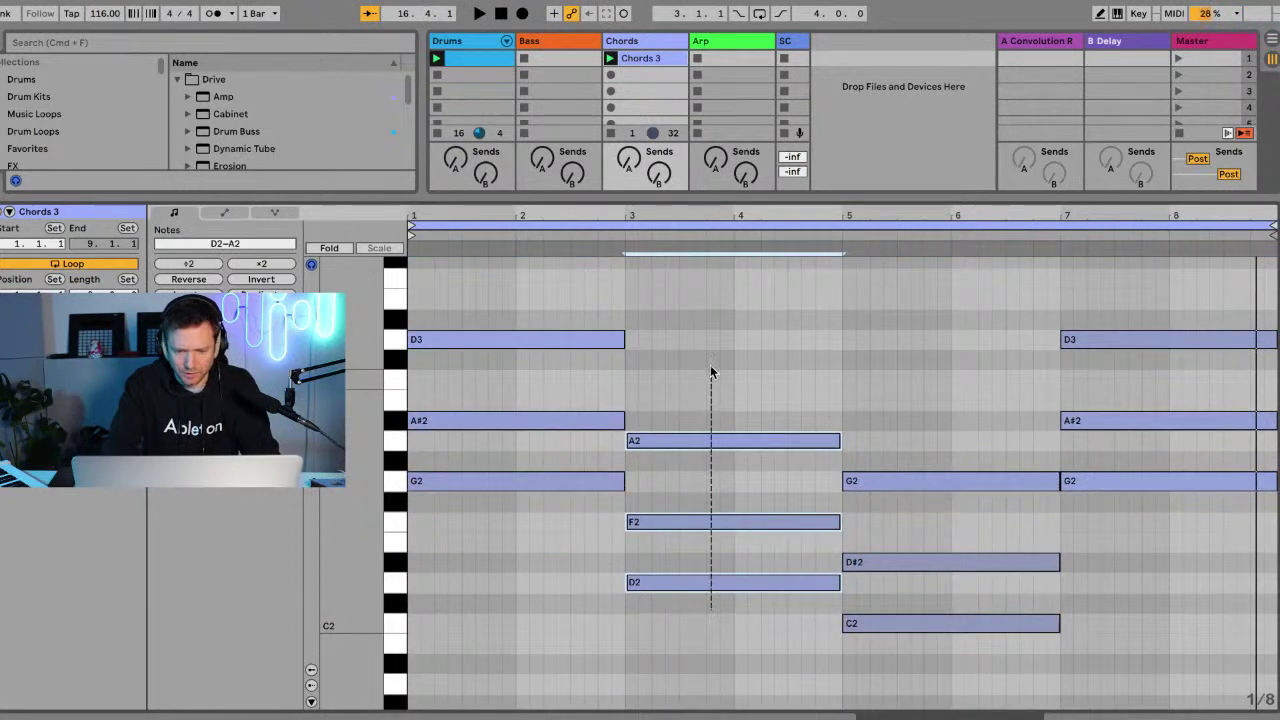
{"action": "left_click_drag", "start_coordinate": [907, 655], "coordinate": [907, 484]}
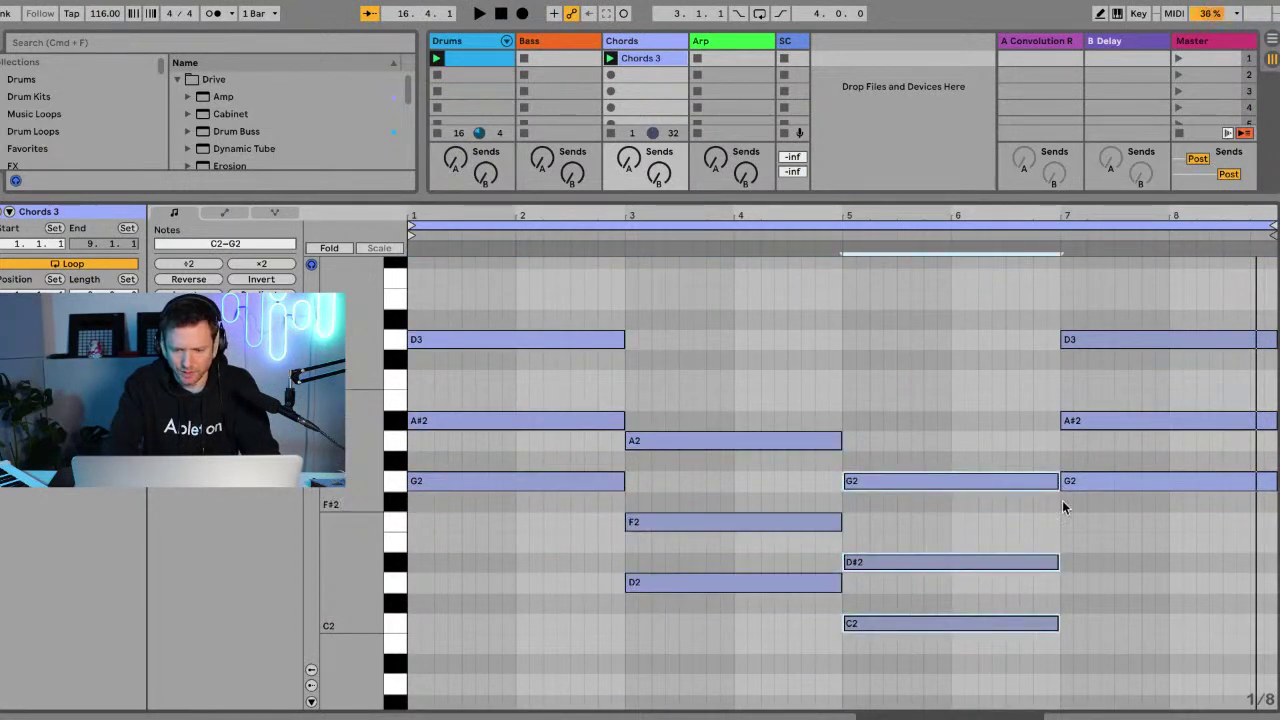
{"action": "left_click_drag", "start_coordinate": [1112, 515], "coordinate": [1113, 282]}
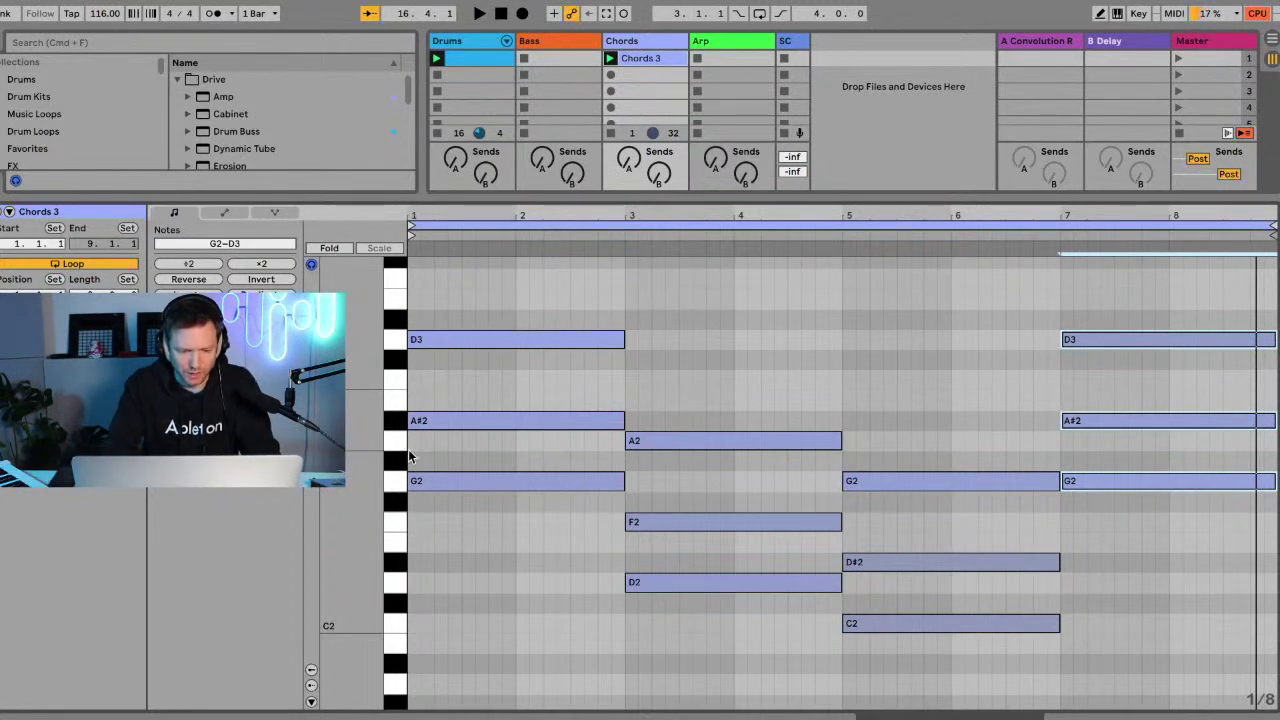
Add a top note doubling the root of each two-bar chord: G3, D3, C3 and G3.
{"action": "scroll", "coordinate": [449, 500], "scroll_direction": "up", "scroll_amount": 3}
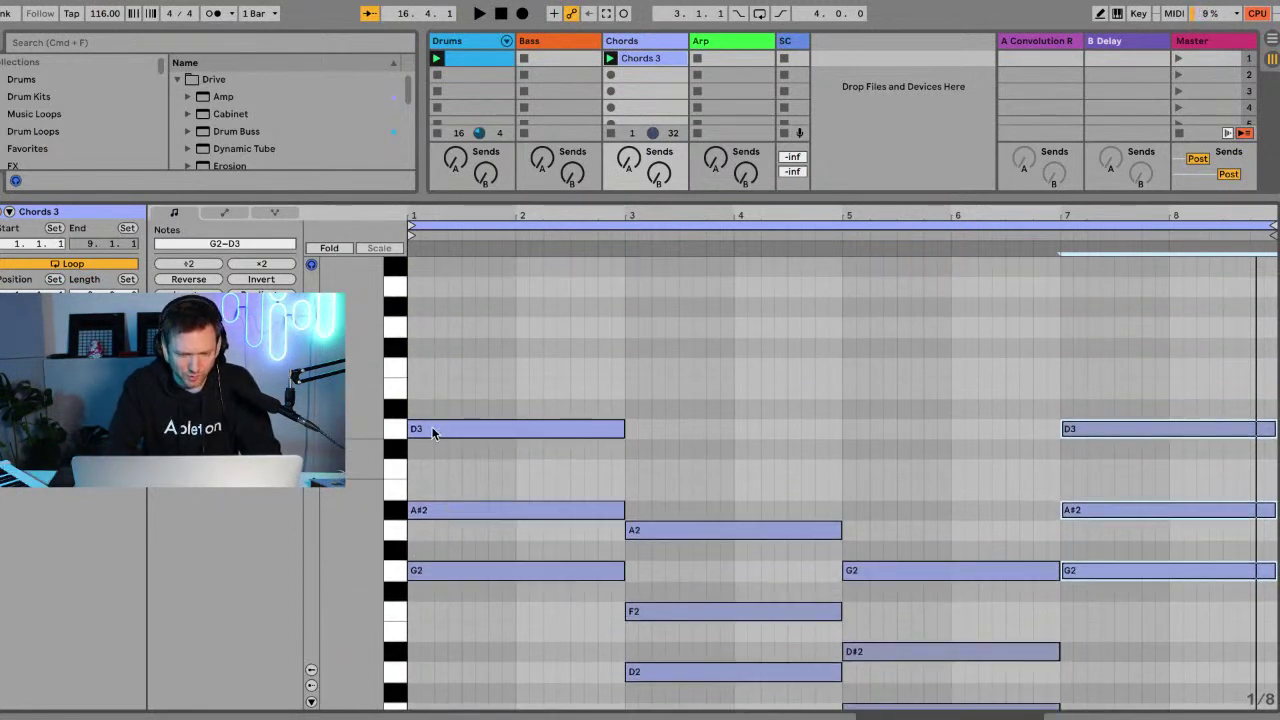
{"action": "double_click", "coordinate": [430, 368]}
{"action": "left_click_drag", "start_coordinate": [430, 368], "coordinate": [434, 334]}
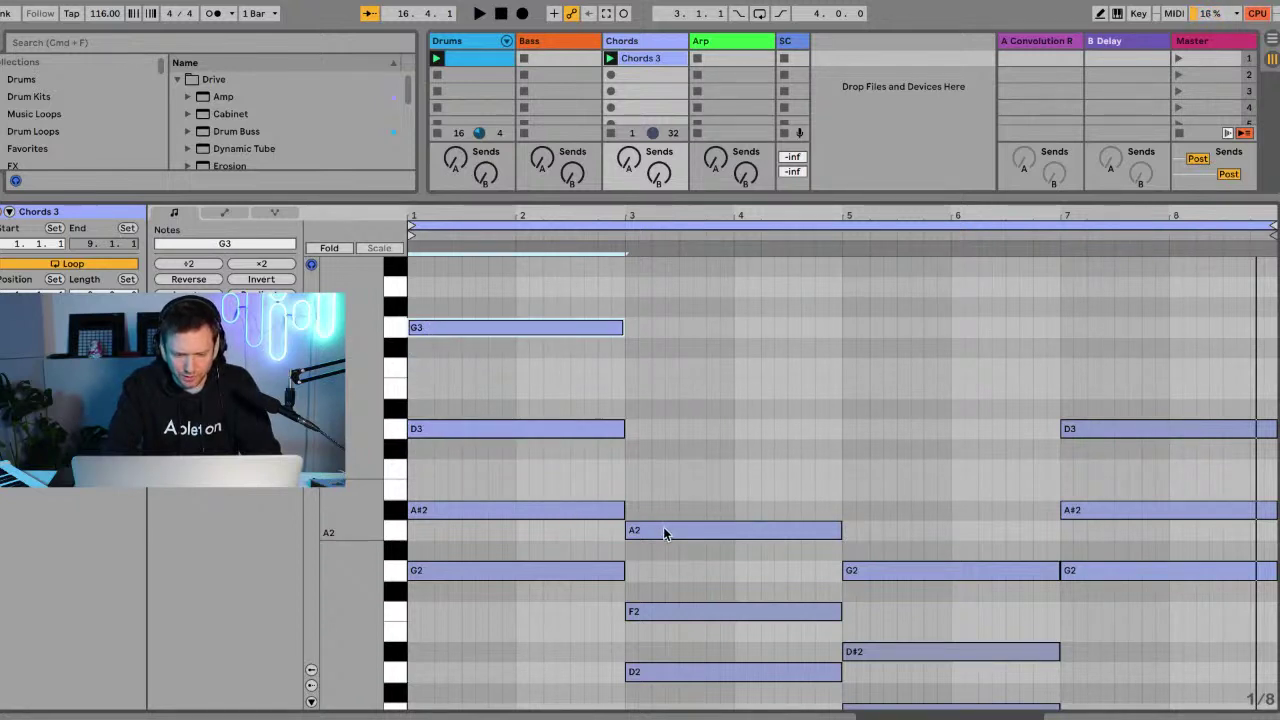
{"action": "left_click_drag", "start_coordinate": [663, 530], "coordinate": [666, 442]}
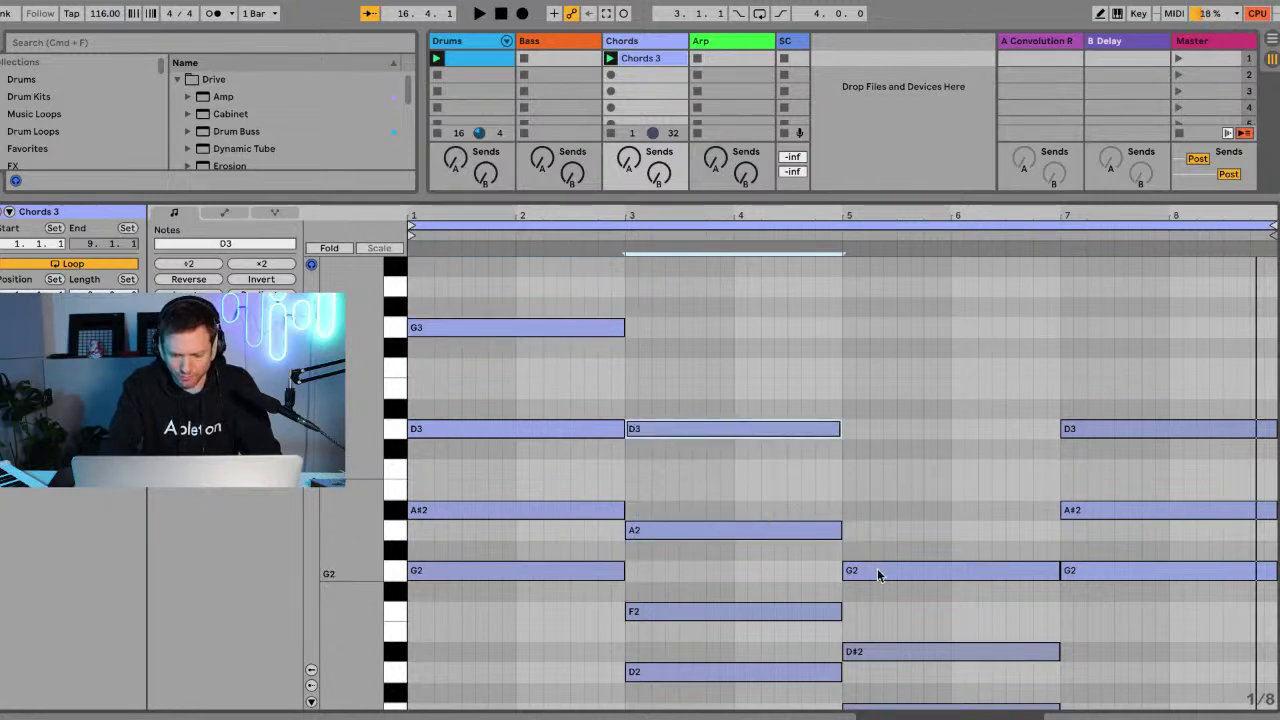
{"action": "scroll", "coordinate": [878, 573], "scroll_direction": "down", "scroll_amount": 3}
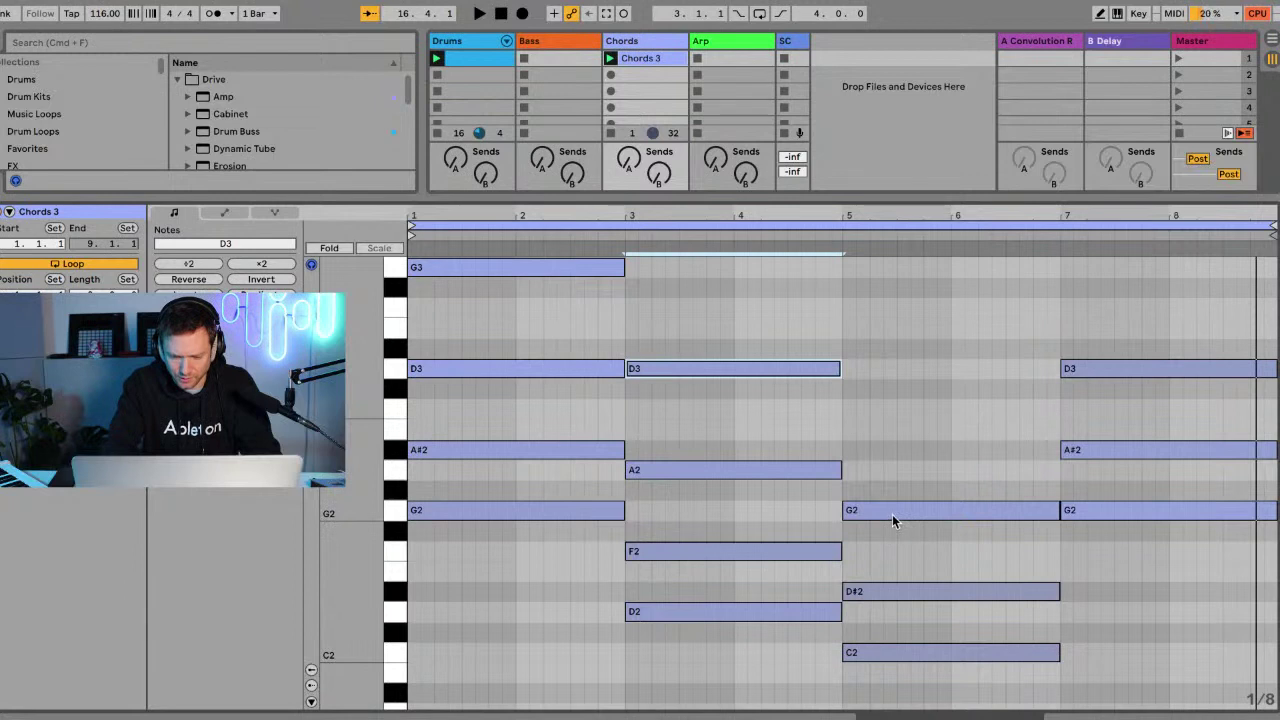
{"action": "left_click_drag", "start_coordinate": [892, 514], "coordinate": [890, 420]}
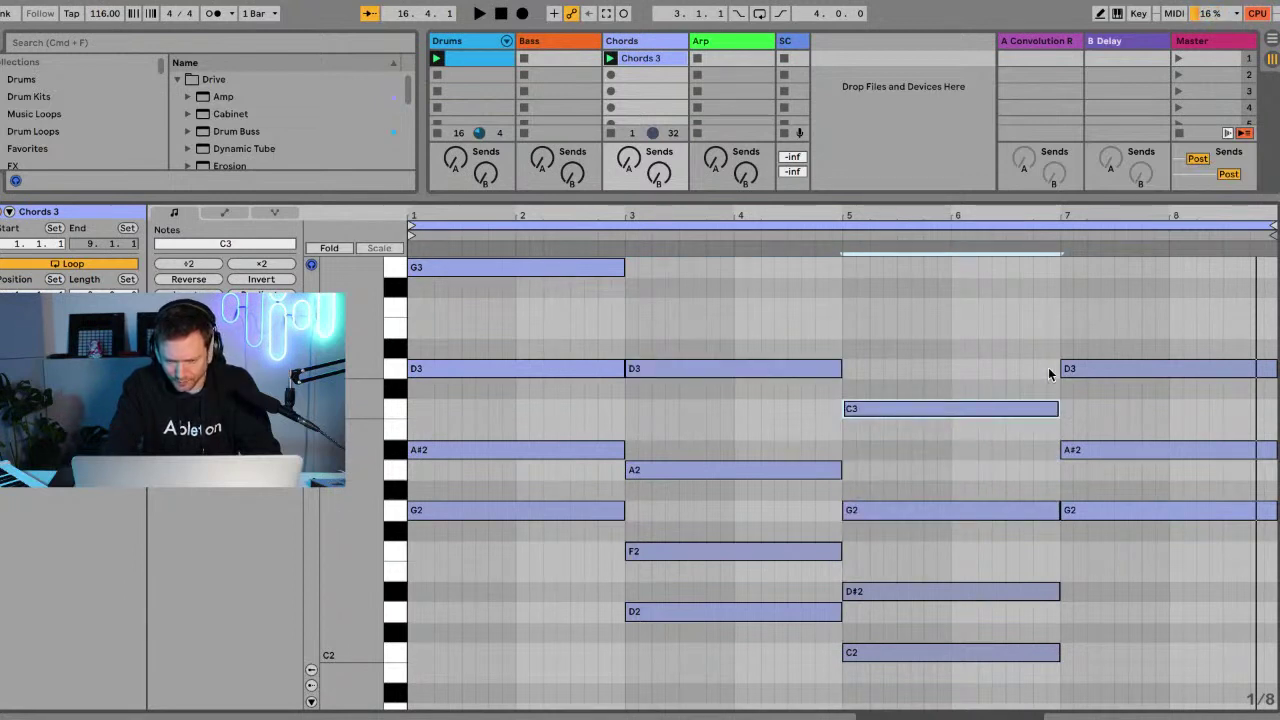
{"action": "left_click_drag", "start_coordinate": [1088, 369], "coordinate": [1088, 266]}
Play back the drums with the extended chords through the first bars and stop.
{"action": "key", "text": "space"}
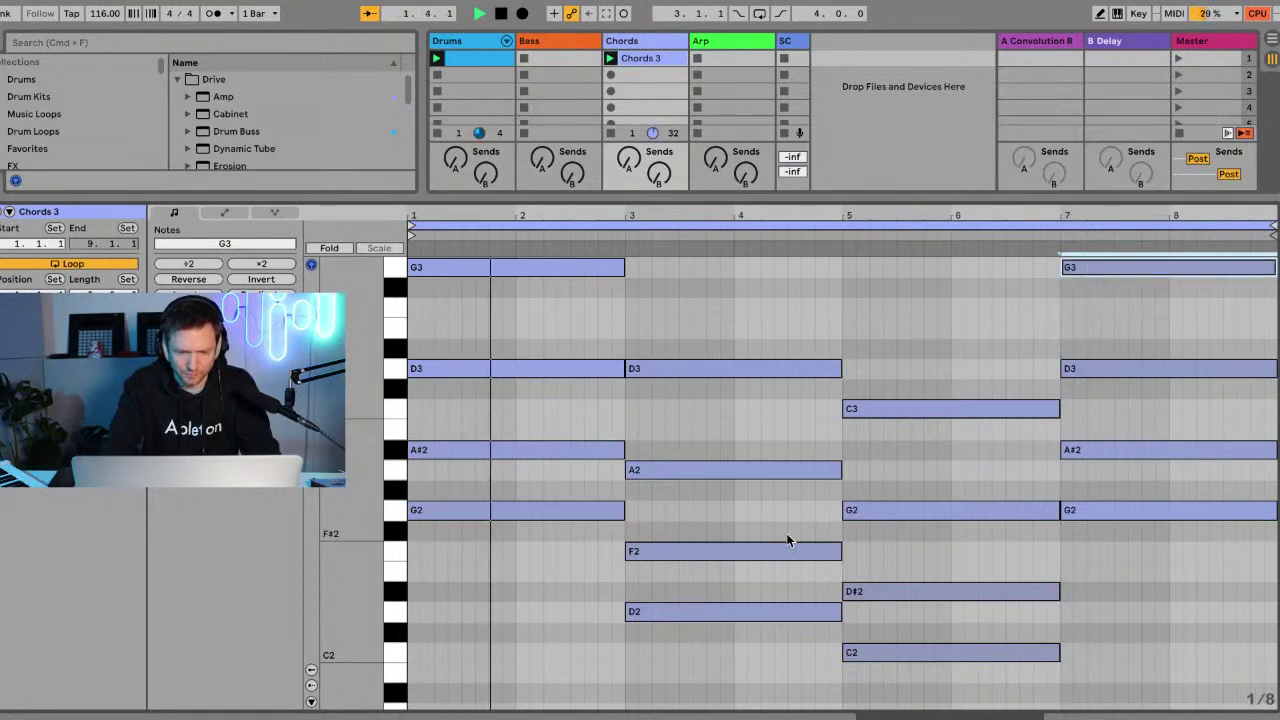
{"action": "scroll", "coordinate": [786, 540], "scroll_direction": "up", "scroll_amount": 3}
{"action": "scroll", "coordinate": [786, 540], "scroll_direction": "down", "scroll_amount": 2}
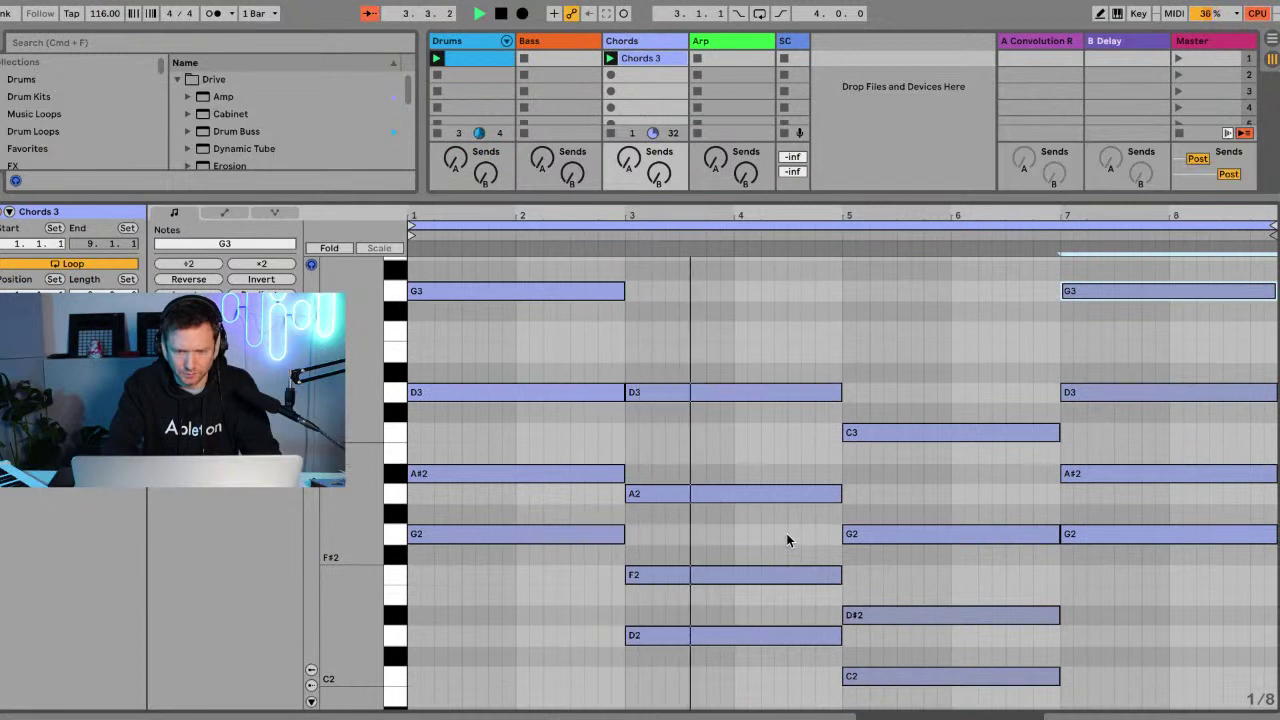
{"action": "key", "text": "space"}
Set the audio buffer size to 2048 Samples in the preferences and briefly play back the clips.
{"action": "key", "text": "super+comma"}
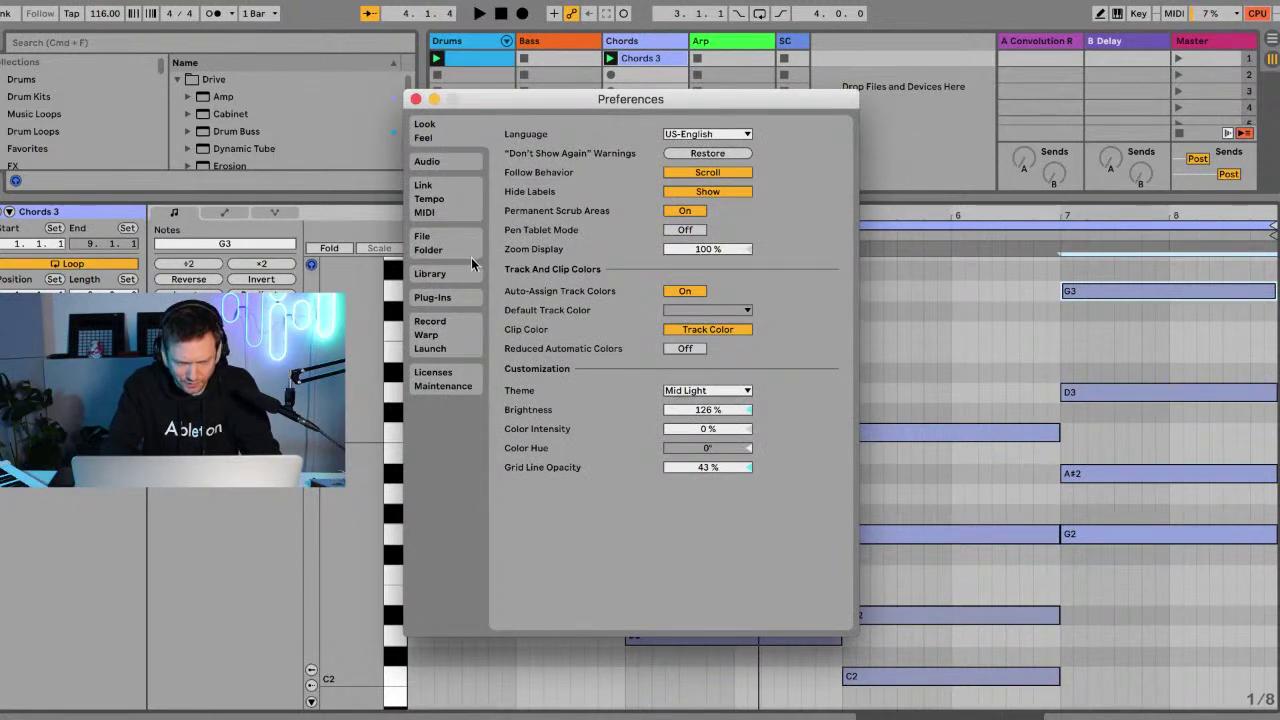
{"action": "left_click", "coordinate": [446, 333]}
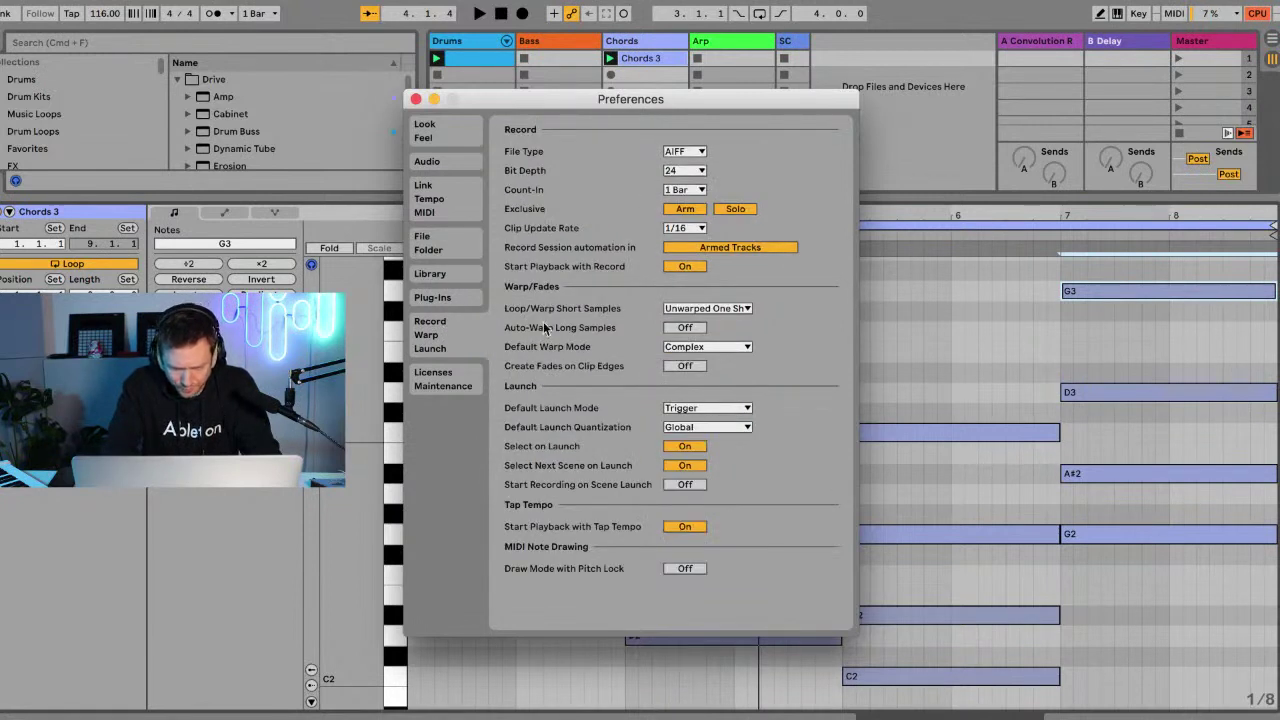
{"action": "left_click", "coordinate": [446, 160]}
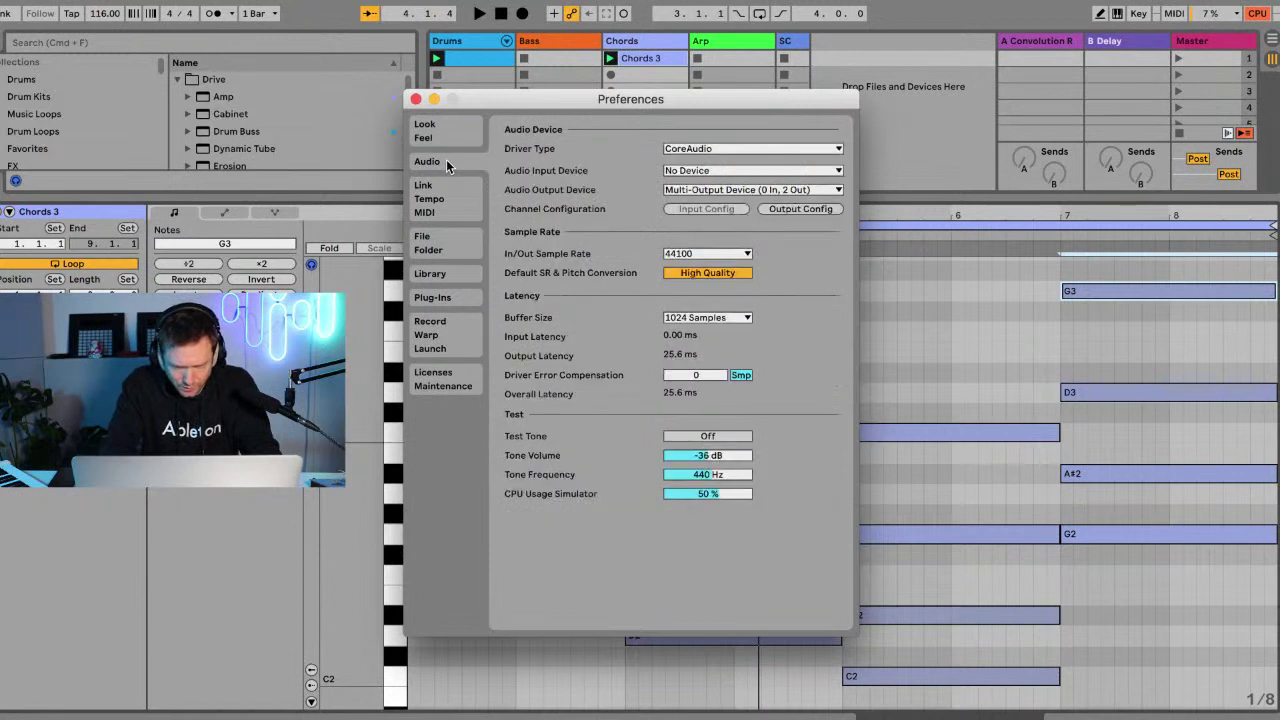
{"action": "left_click", "coordinate": [716, 318]}
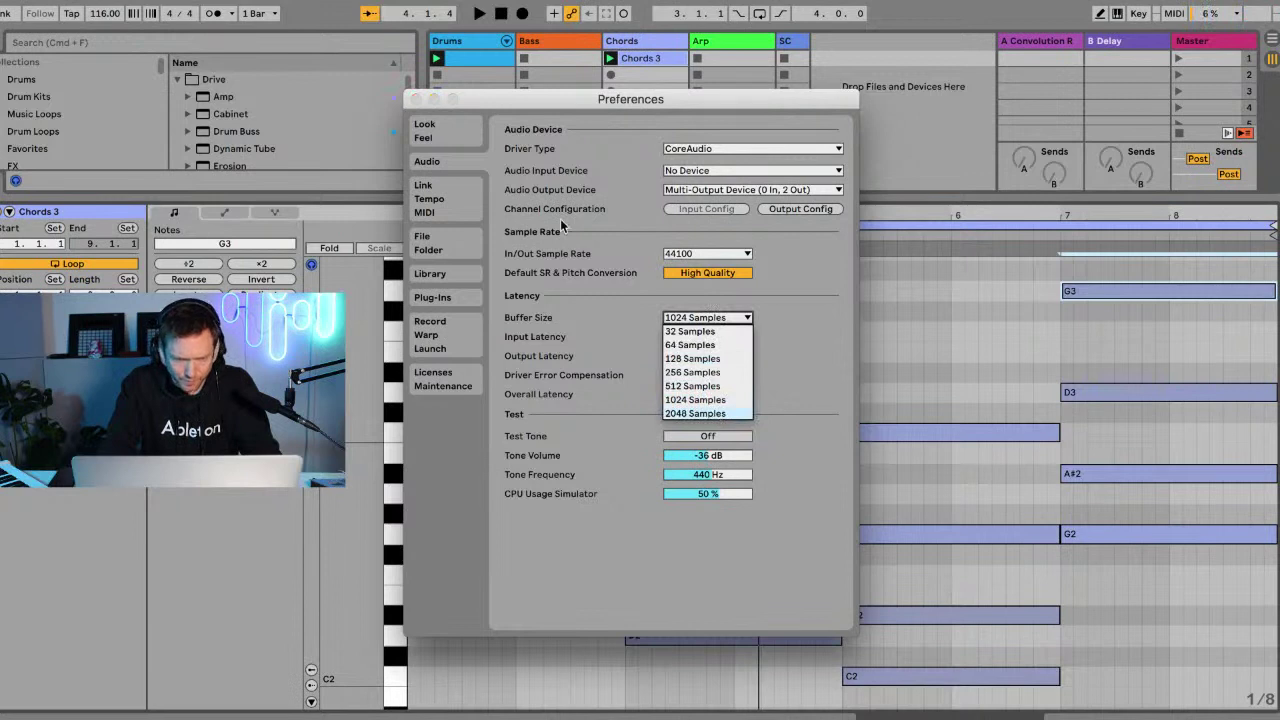
{"action": "key", "text": "Return"}
{"action": "left_click", "coordinate": [415, 101]}
{"action": "key", "text": "space"}
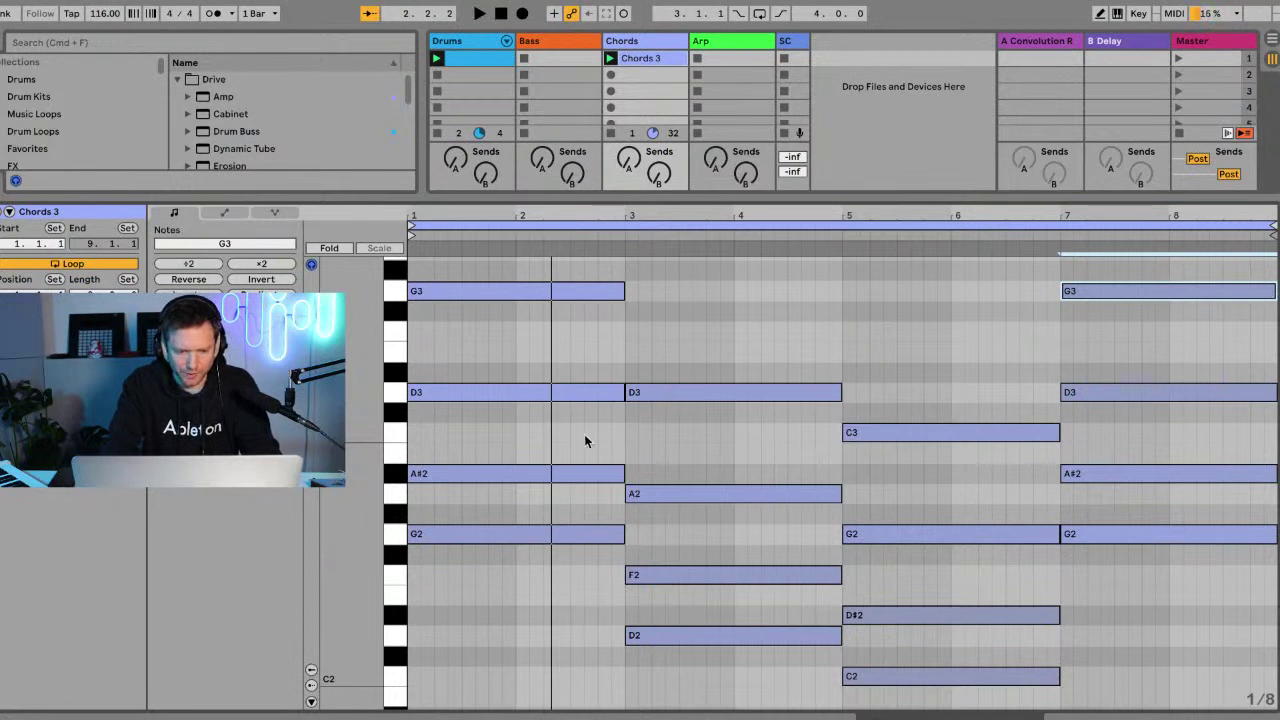
Try raising the lowest note of the second chord, D2, by one octave to D3.
{"action": "scroll", "coordinate": [585, 441], "scroll_direction": "up", "scroll_amount": 2}
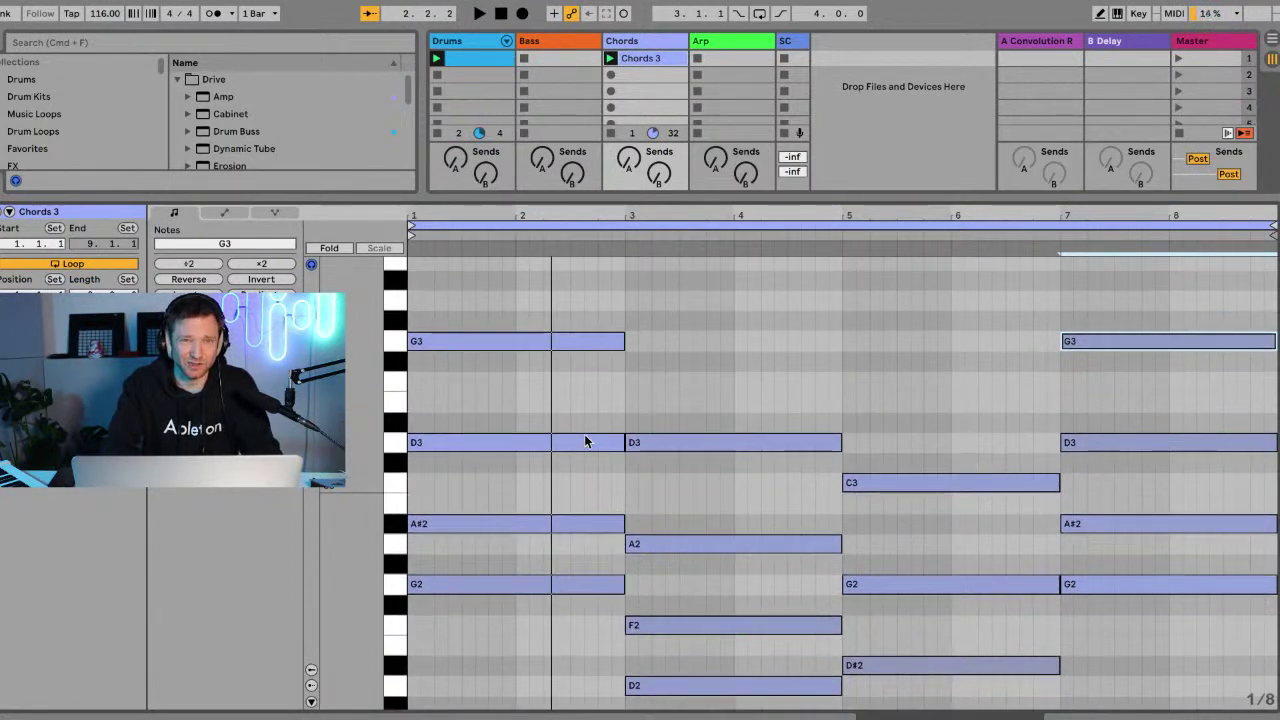
{"action": "scroll", "coordinate": [564, 493], "scroll_direction": "down", "scroll_amount": 3}
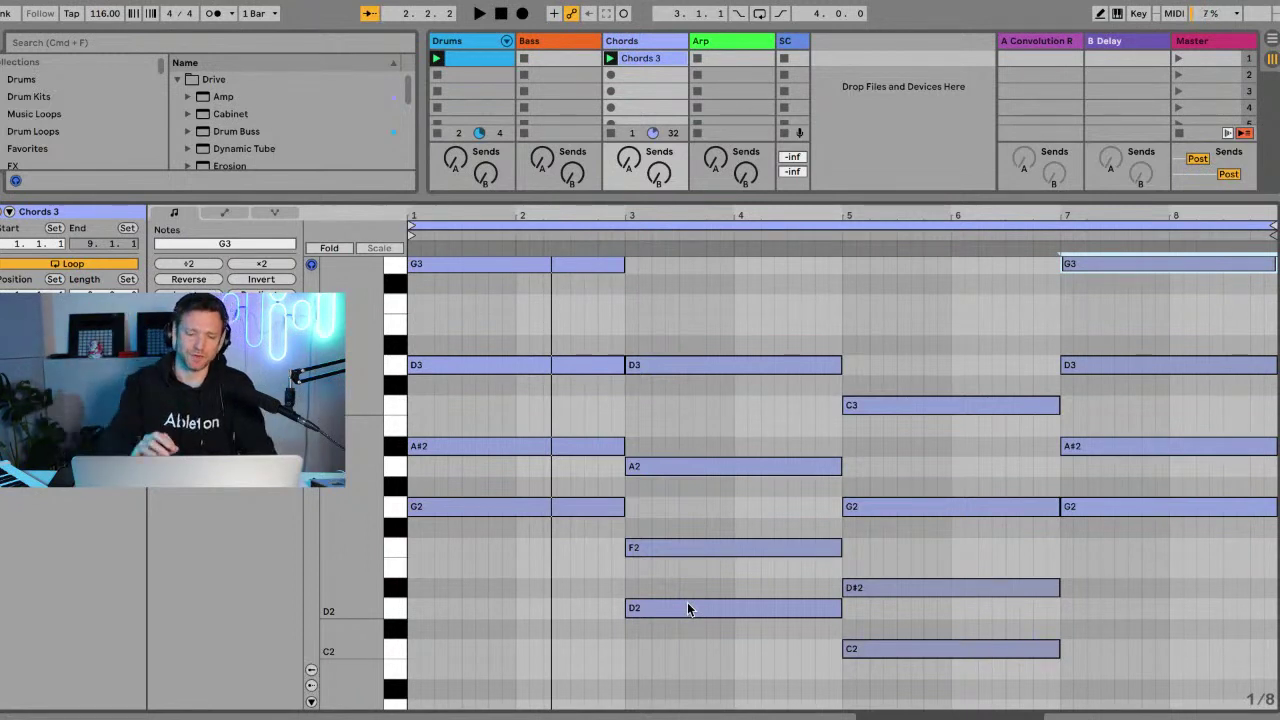
{"action": "scroll", "coordinate": [687, 608], "scroll_direction": "up", "scroll_amount": 4}
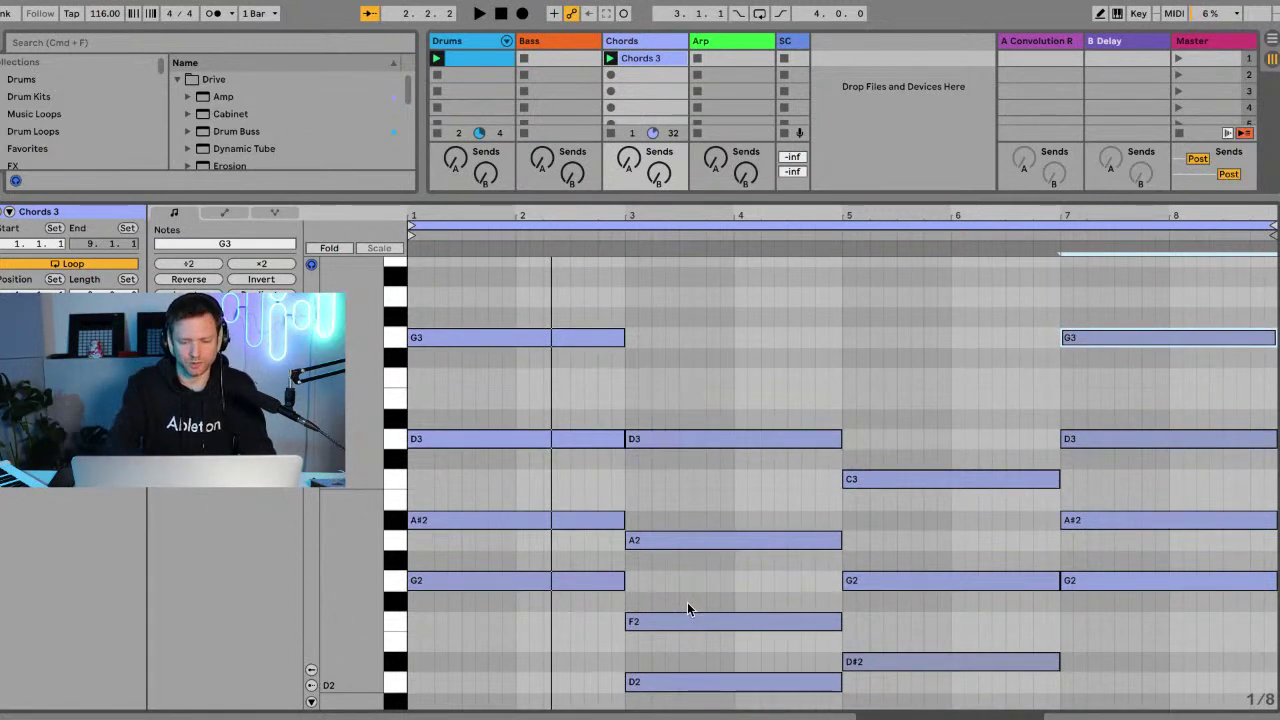
{"action": "scroll", "coordinate": [687, 608], "scroll_direction": "down", "scroll_amount": 4}
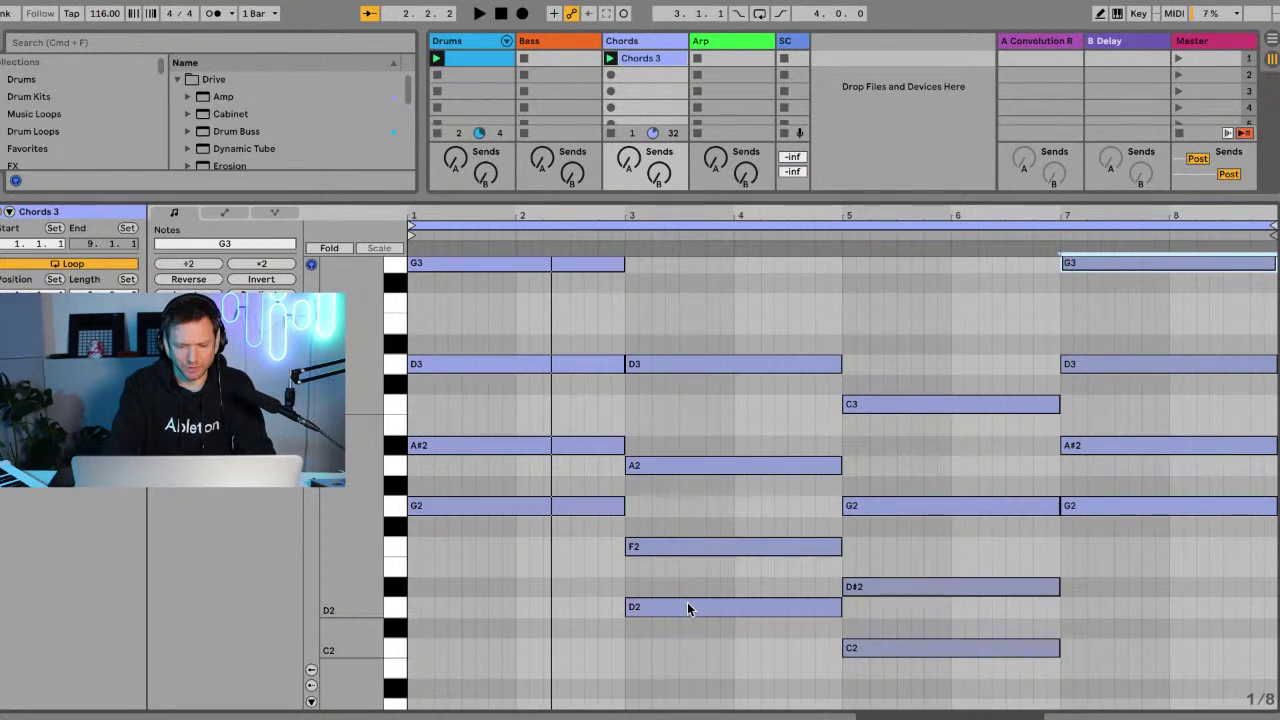
{"action": "left_click", "coordinate": [687, 607]}
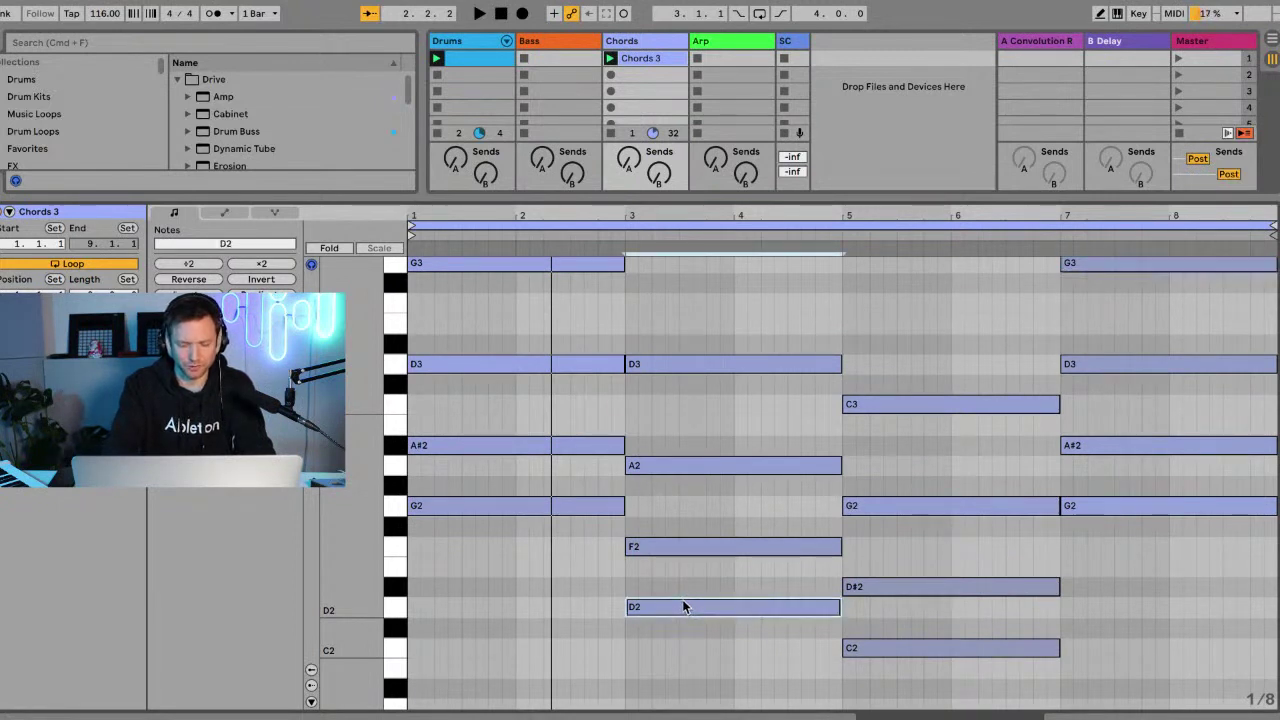
{"action": "key", "text": "shift+Up"}
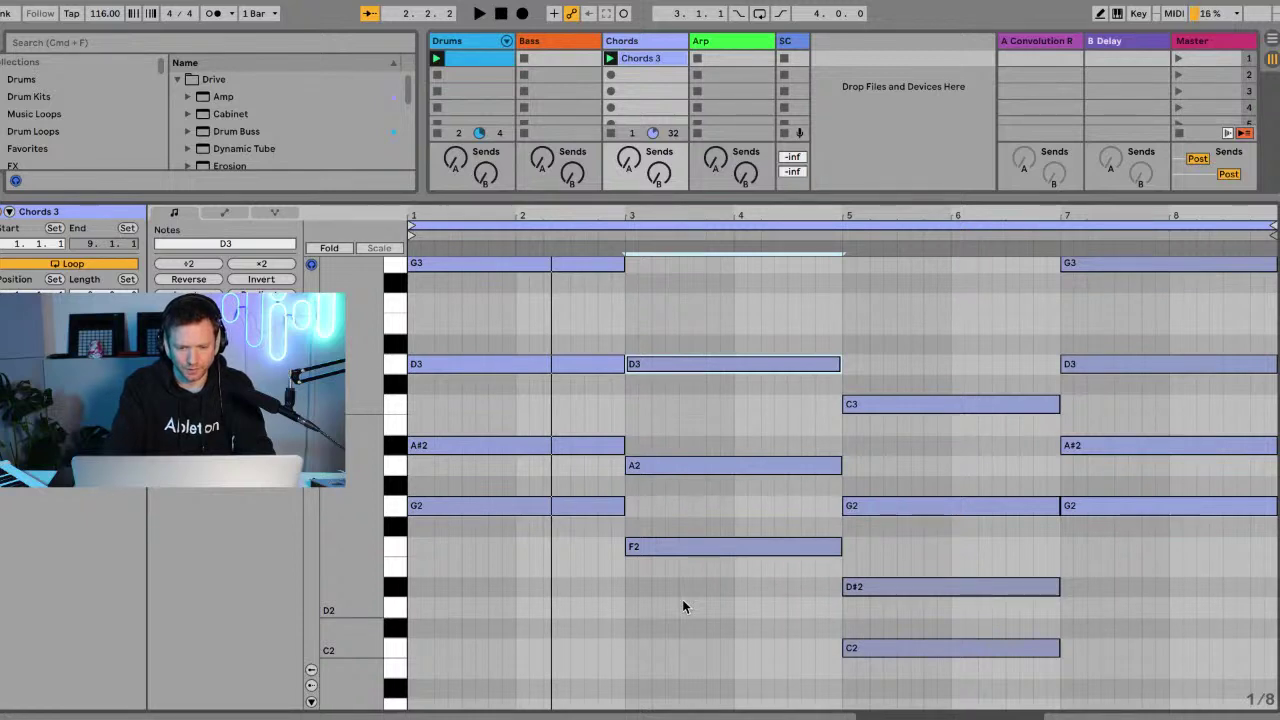
{"action": "scroll", "coordinate": [683, 606], "scroll_direction": "up", "scroll_amount": 5}
{"action": "scroll", "coordinate": [683, 606], "scroll_direction": "down", "scroll_amount": 3}
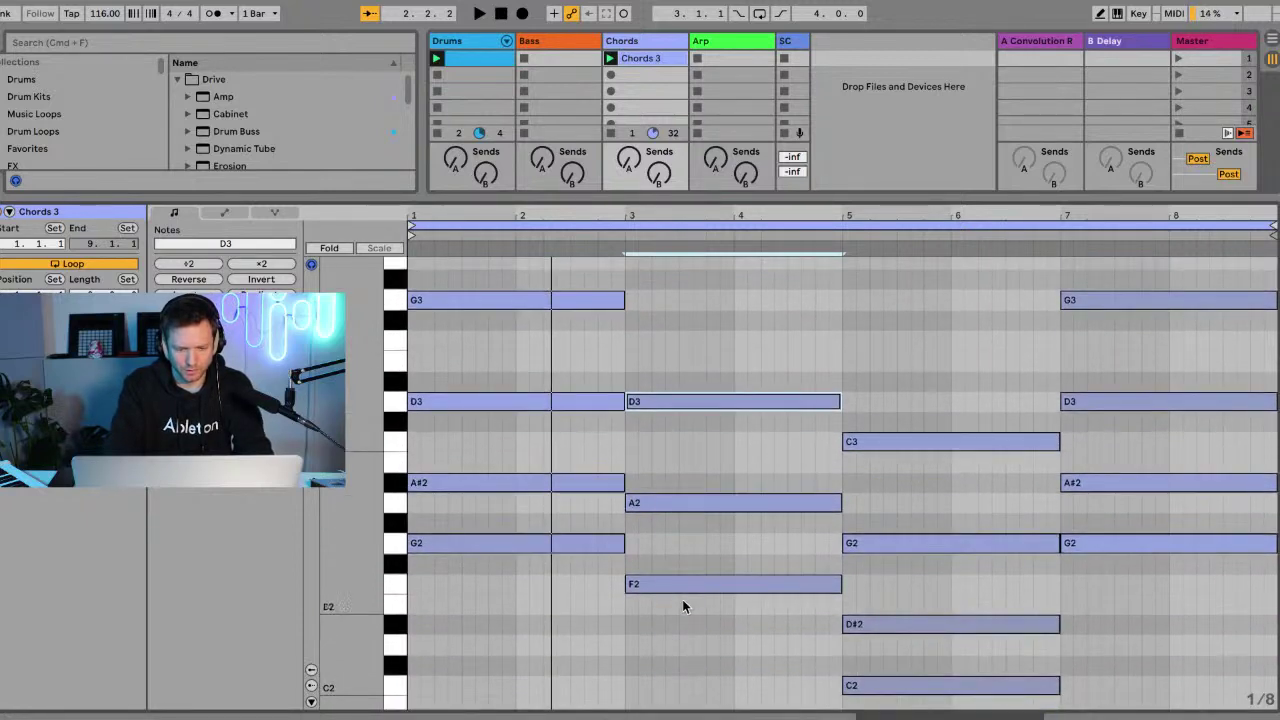
{"action": "key", "text": "shift+Down"}
Raise the F2 note of the second chord by one octave to F3 and highlight the whole chord.
{"action": "scroll", "coordinate": [682, 599], "scroll_direction": "up", "scroll_amount": 2}
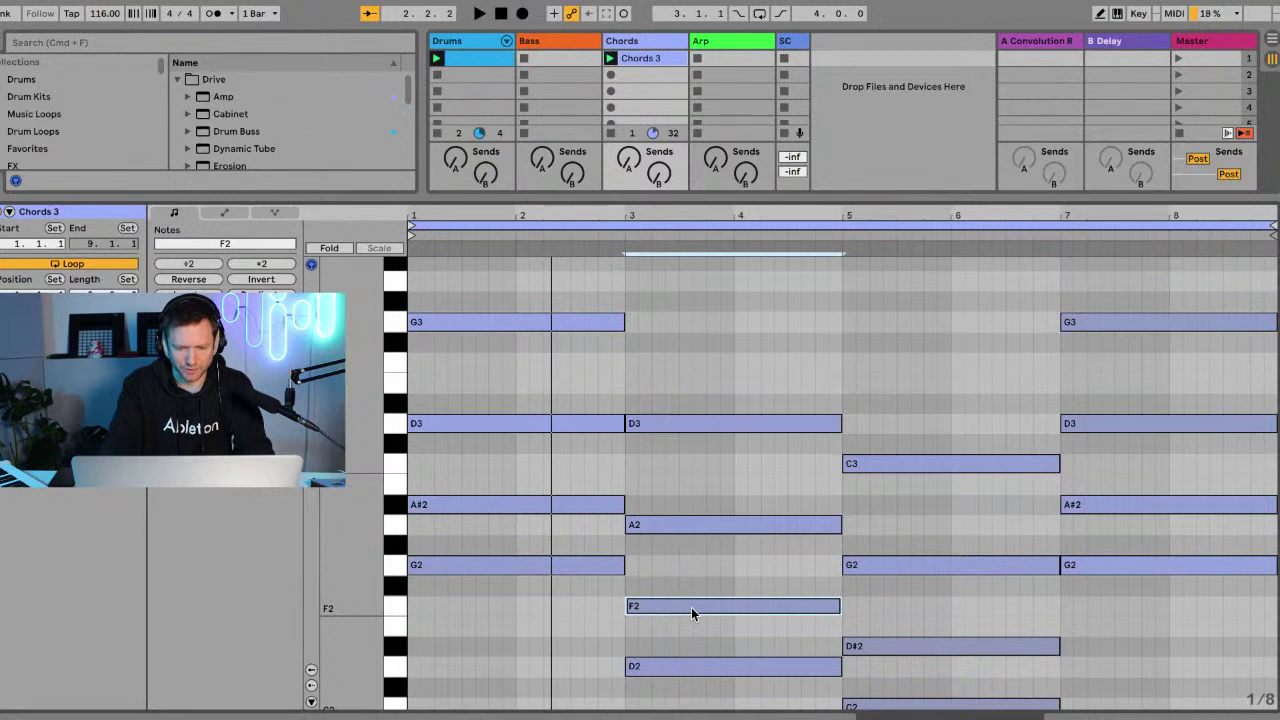
{"action": "key", "text": "shift+Up"}
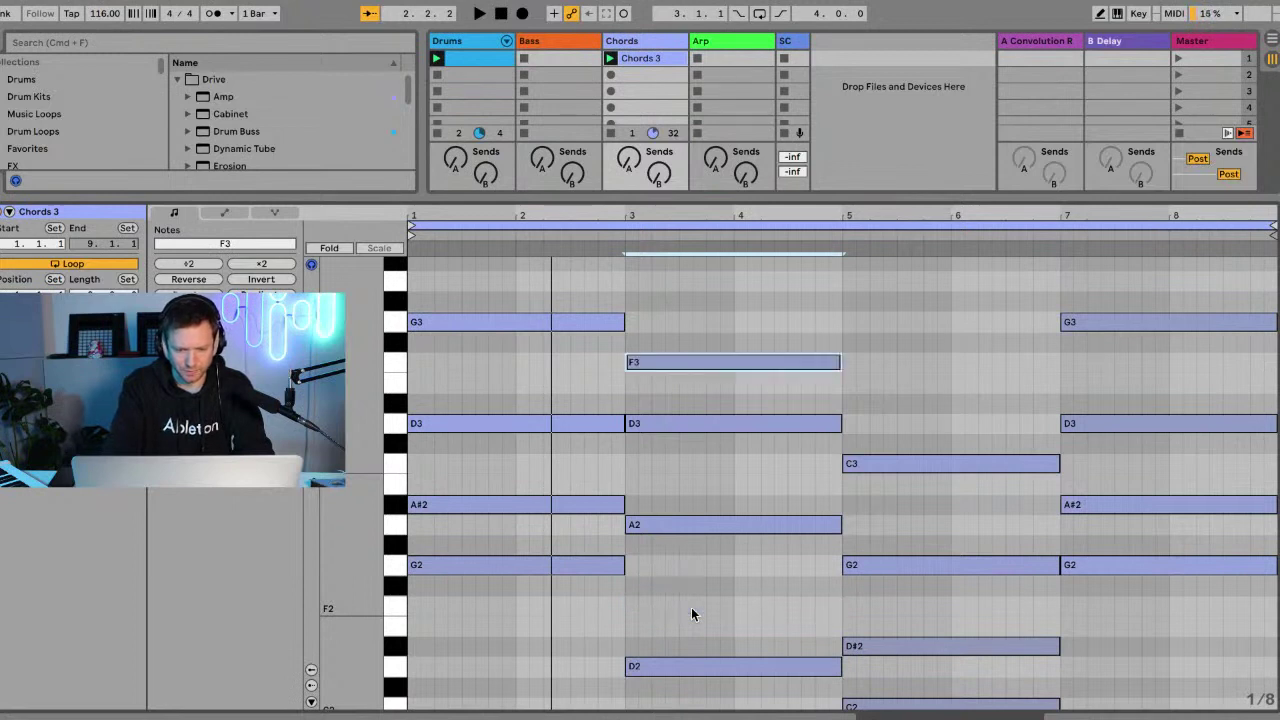
{"action": "left_click_drag", "start_coordinate": [698, 684], "coordinate": [697, 293]}
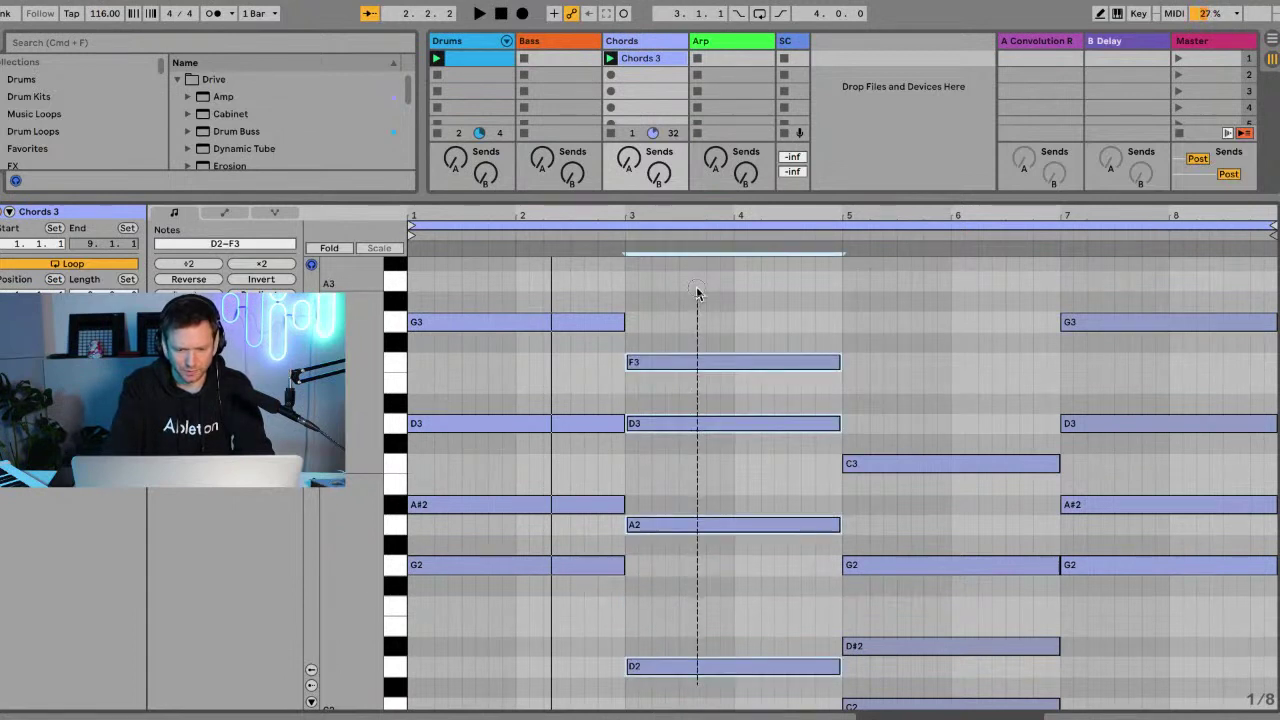
{"action": "scroll", "coordinate": [884, 538], "scroll_direction": "down", "scroll_amount": 1}
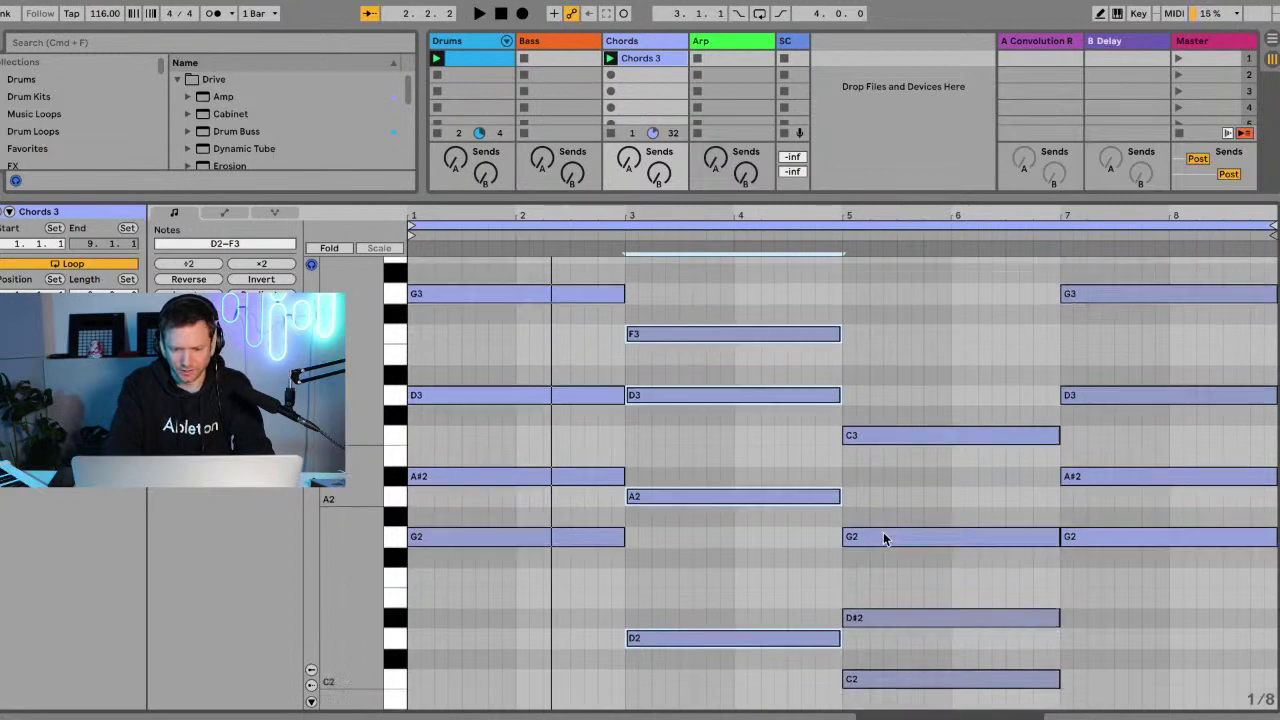
Raise the D#2 note of the third chord, at bar 5, by one octave to D#3.
{"action": "scroll", "coordinate": [884, 540], "scroll_direction": "down", "scroll_amount": 3}
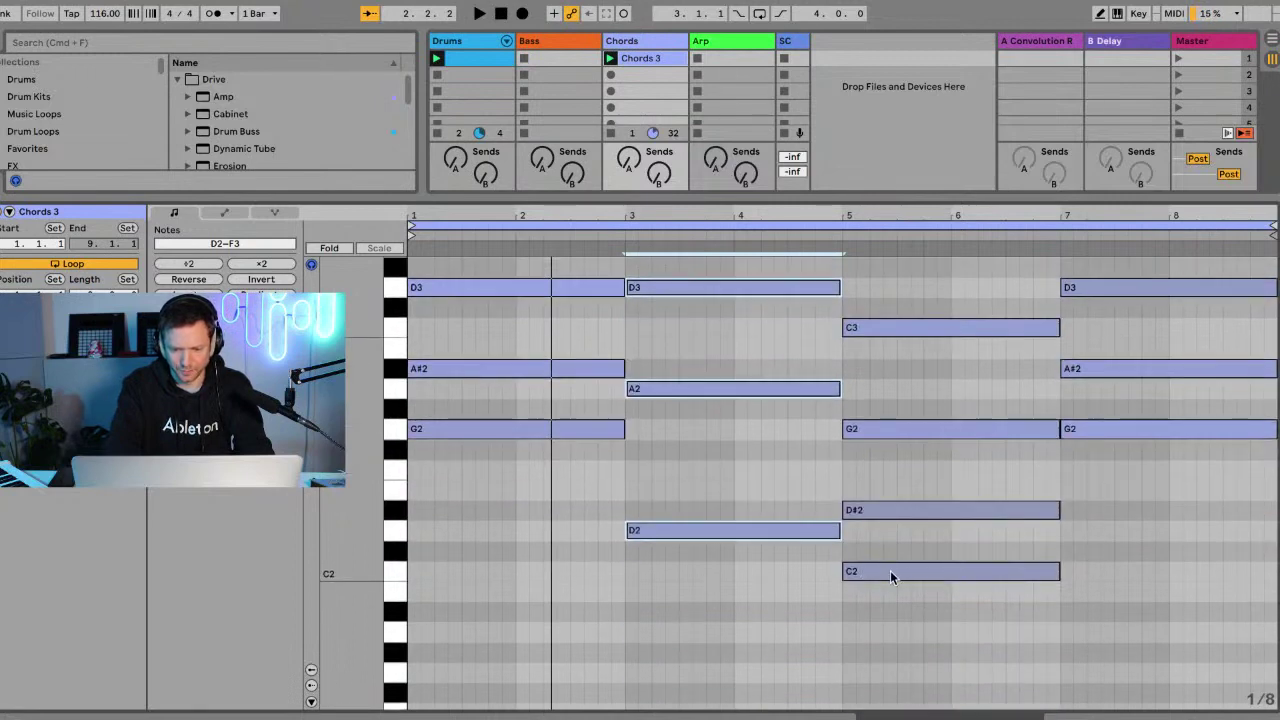
{"action": "left_click", "coordinate": [897, 510]}
{"action": "key", "text": "shift+Up"}
{"action": "scroll", "coordinate": [897, 510], "scroll_direction": "up", "scroll_amount": 2}
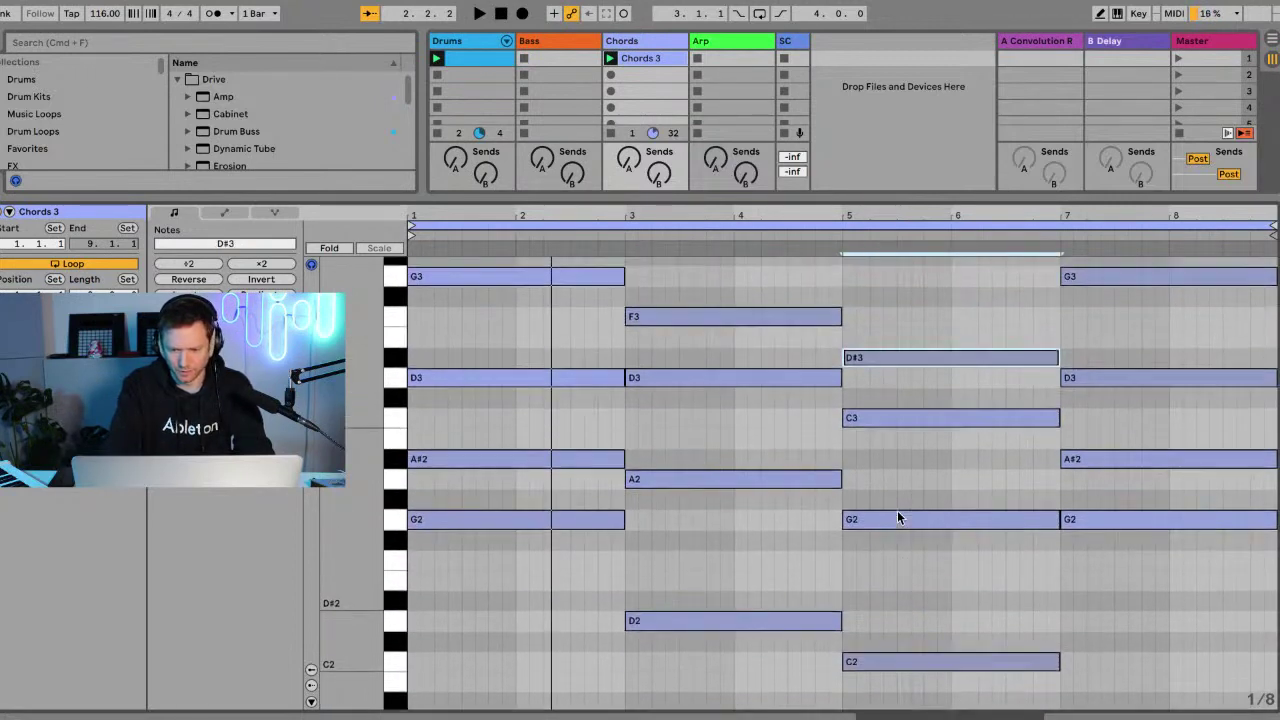
Try lowering the top G3 note of the last chord by one octave to G2.
{"action": "left_click", "coordinate": [1115, 276]}
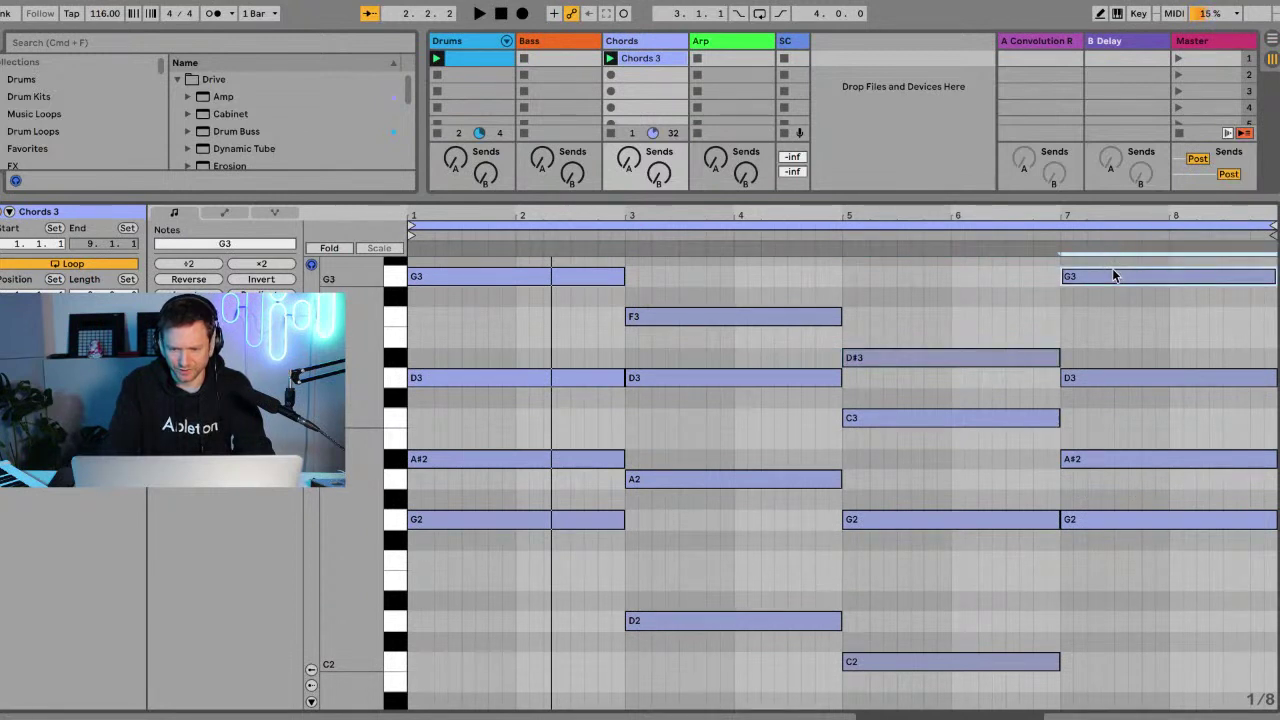
{"action": "key", "text": "shift+Down"}
{"action": "key", "text": "shift+Up"}
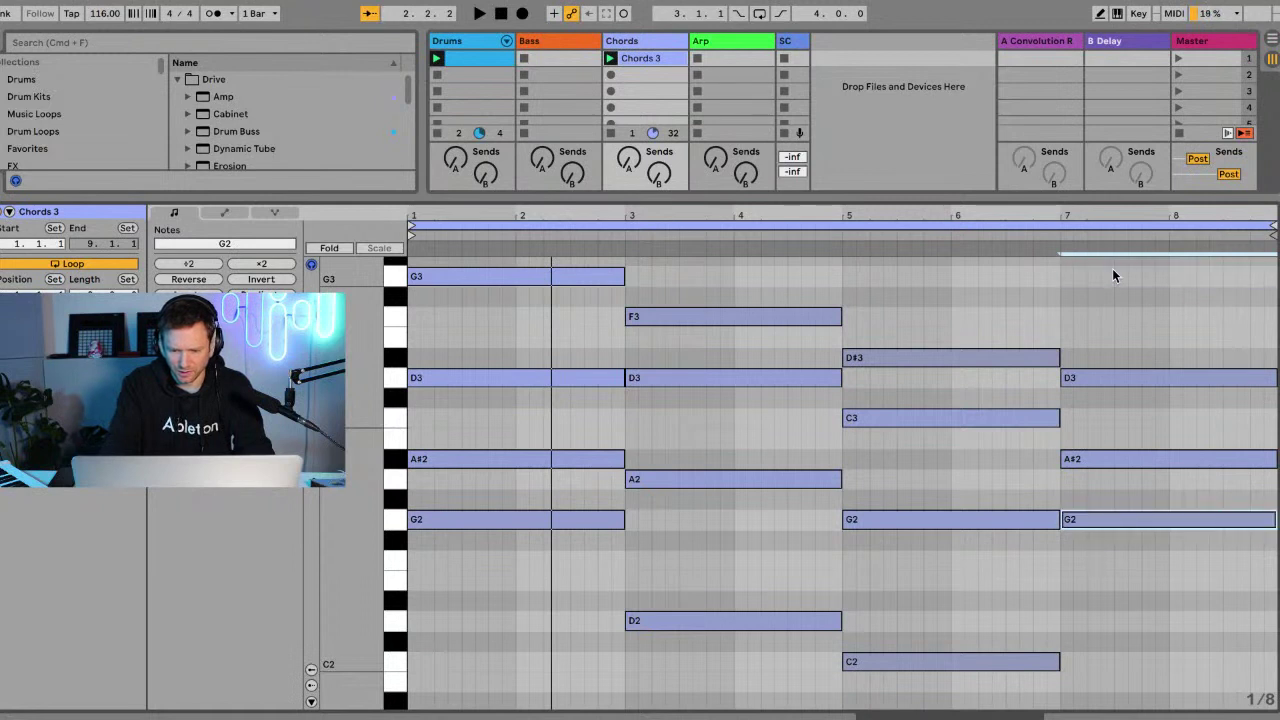
{"action": "scroll", "coordinate": [1113, 276], "scroll_direction": "down", "scroll_amount": 3}
{"action": "scroll", "coordinate": [1113, 276], "scroll_direction": "up", "scroll_amount": 3}
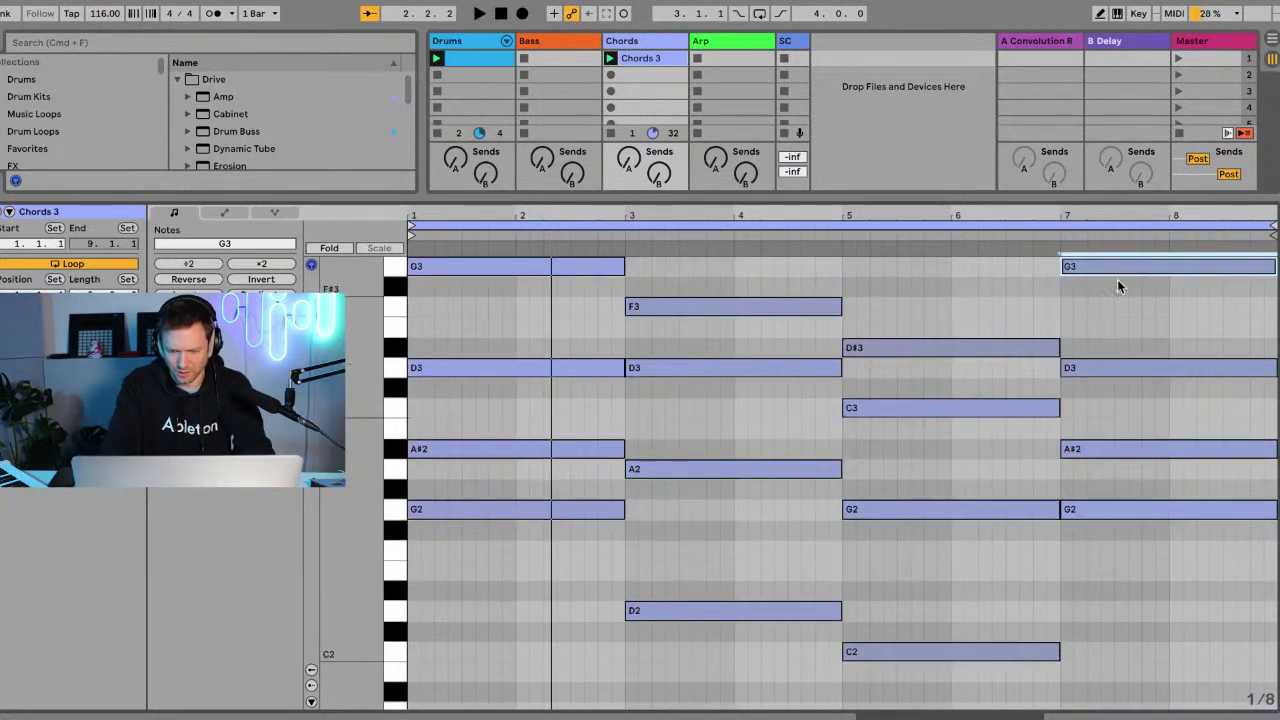
Raise the A#2 note of the last chord by one octave to A#3 and briefly play back the progression.
{"action": "scroll", "coordinate": [1115, 278], "scroll_direction": "up", "scroll_amount": 3}
{"action": "left_click", "coordinate": [1097, 508]}
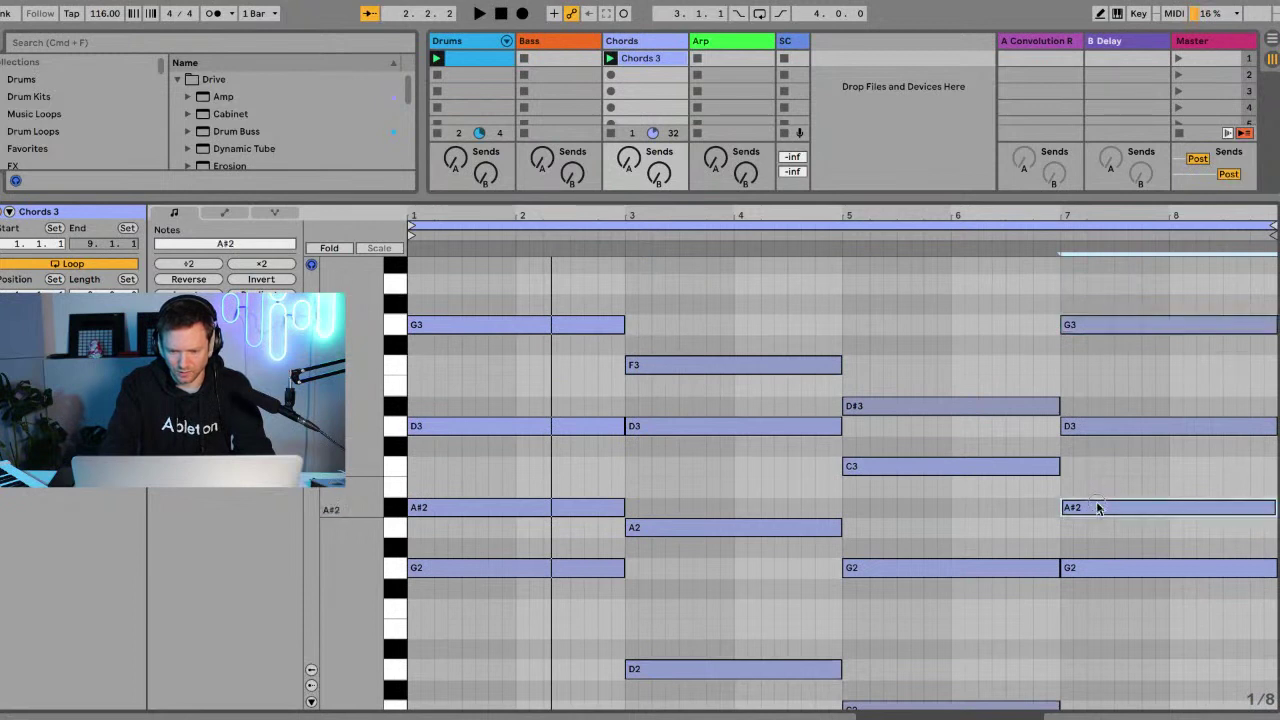
{"action": "key", "text": "shift+Up"}
{"action": "scroll", "coordinate": [1096, 508], "scroll_direction": "up", "scroll_amount": 1}
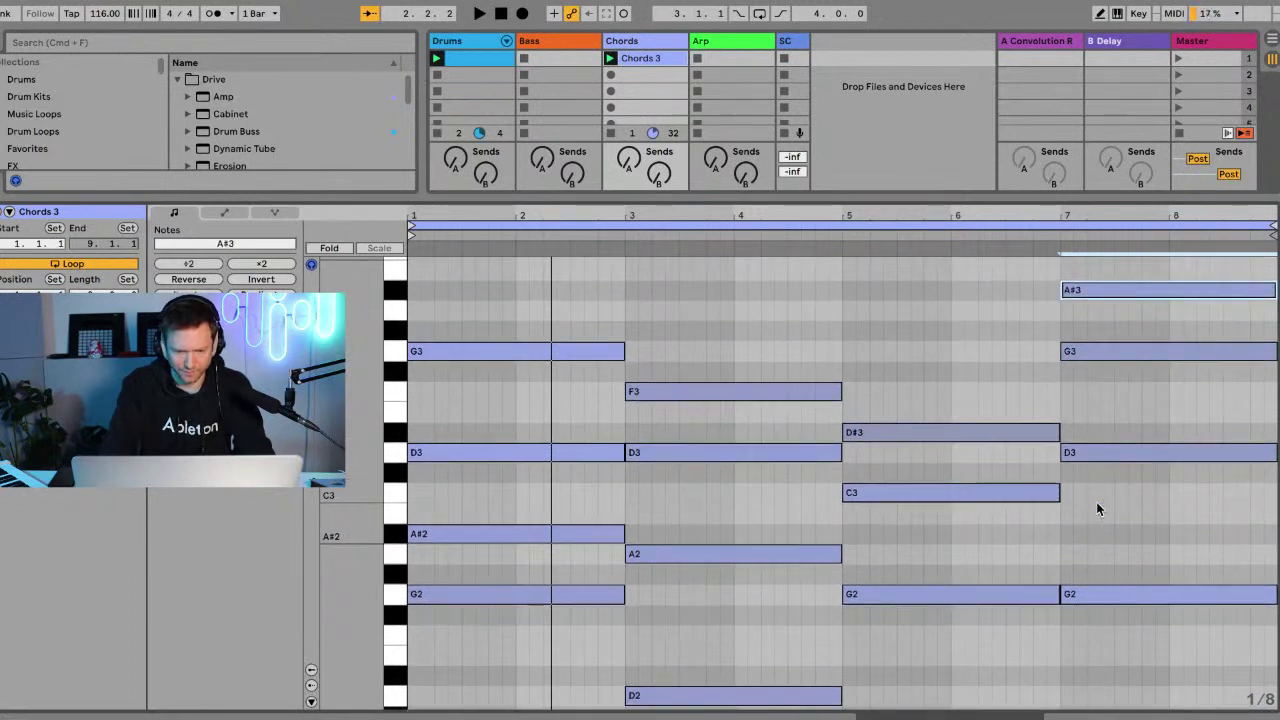
{"action": "scroll", "coordinate": [1096, 508], "scroll_direction": "down", "scroll_amount": 4}
{"action": "key", "text": "space"}
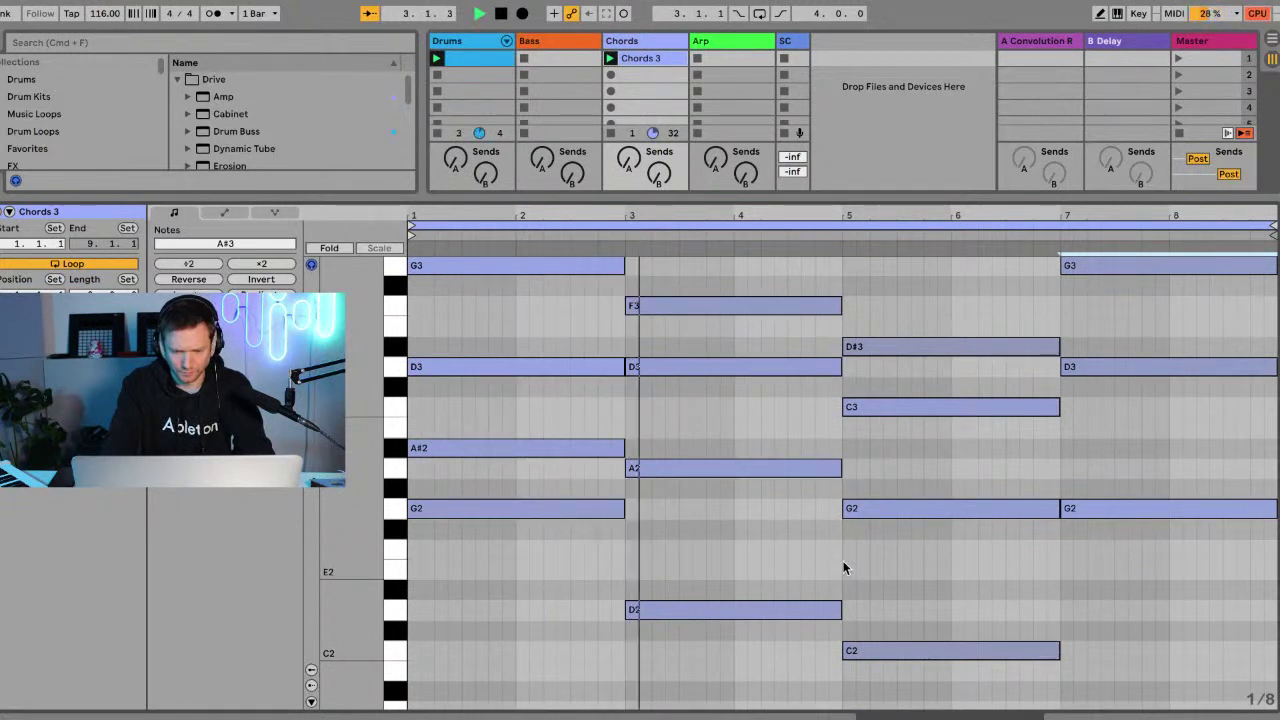
{"action": "key", "text": "space"}
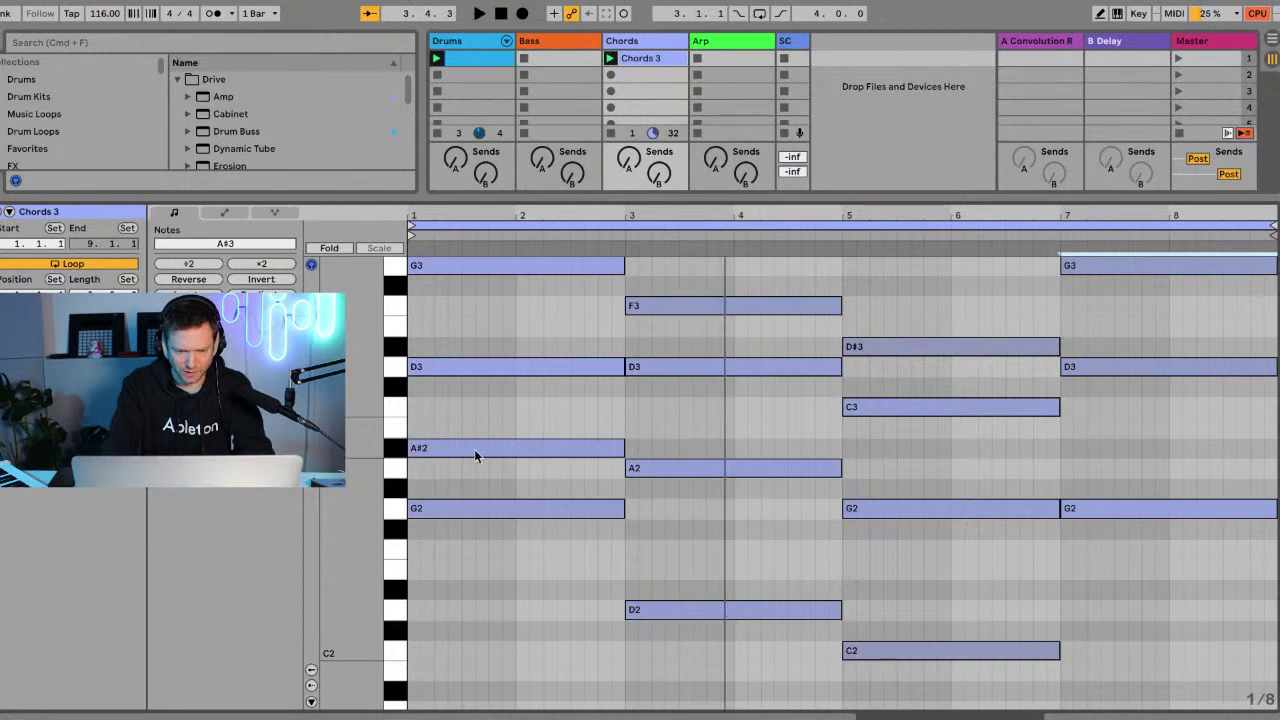
Lower the A#2 note of the first chord by one octave to A#1 and play back the revised voicing.
{"action": "left_click", "coordinate": [474, 449]}
{"action": "key", "text": "shift+Down"}
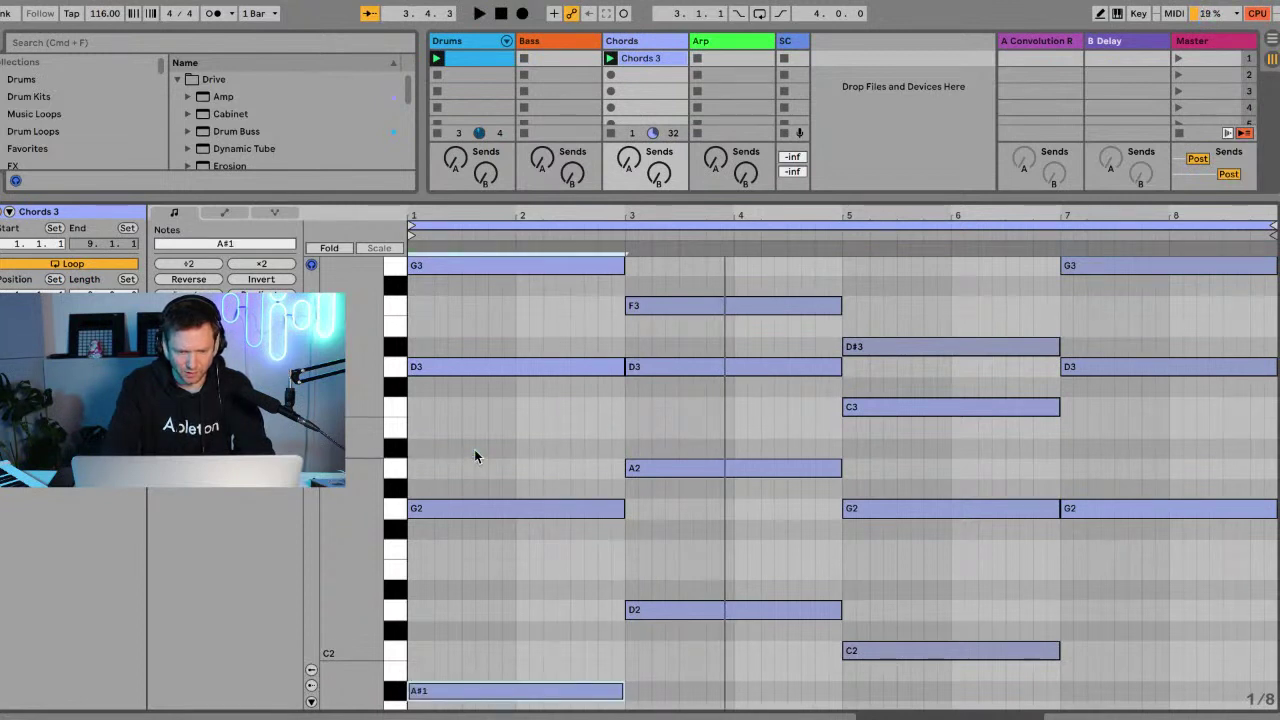
{"action": "scroll", "coordinate": [474, 456], "scroll_direction": "down", "scroll_amount": 2}
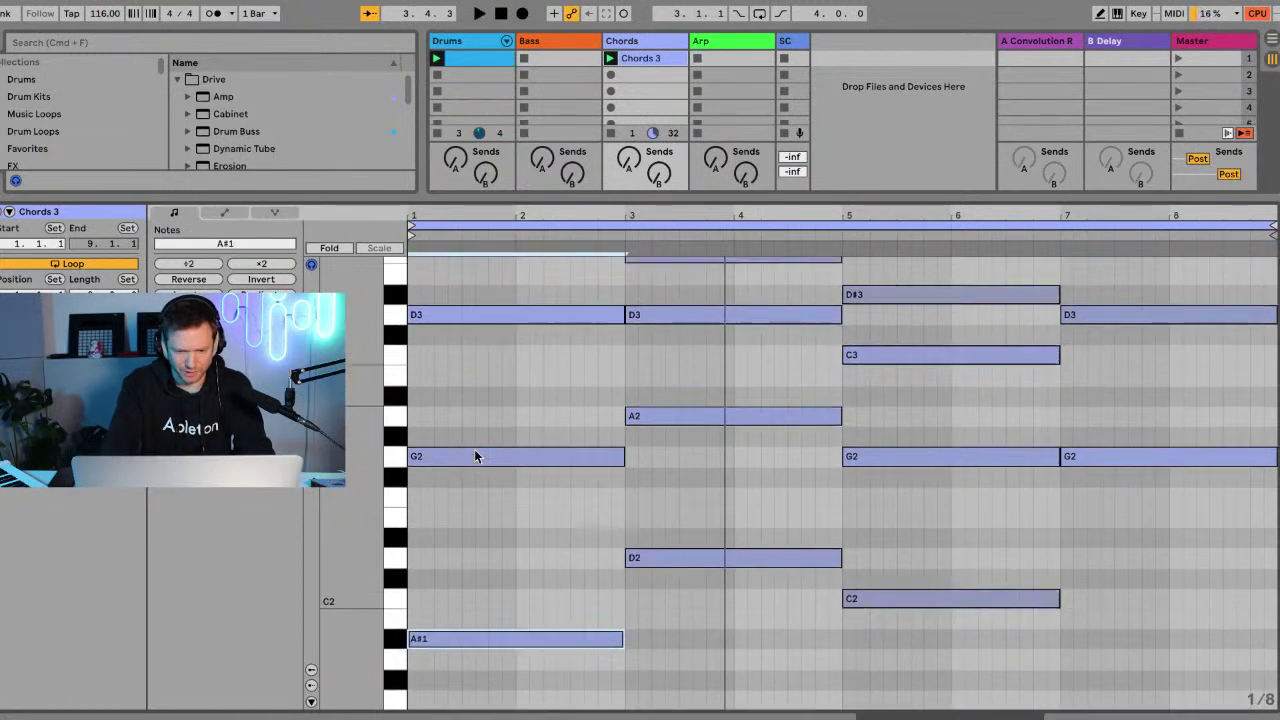
{"action": "key", "text": "space"}
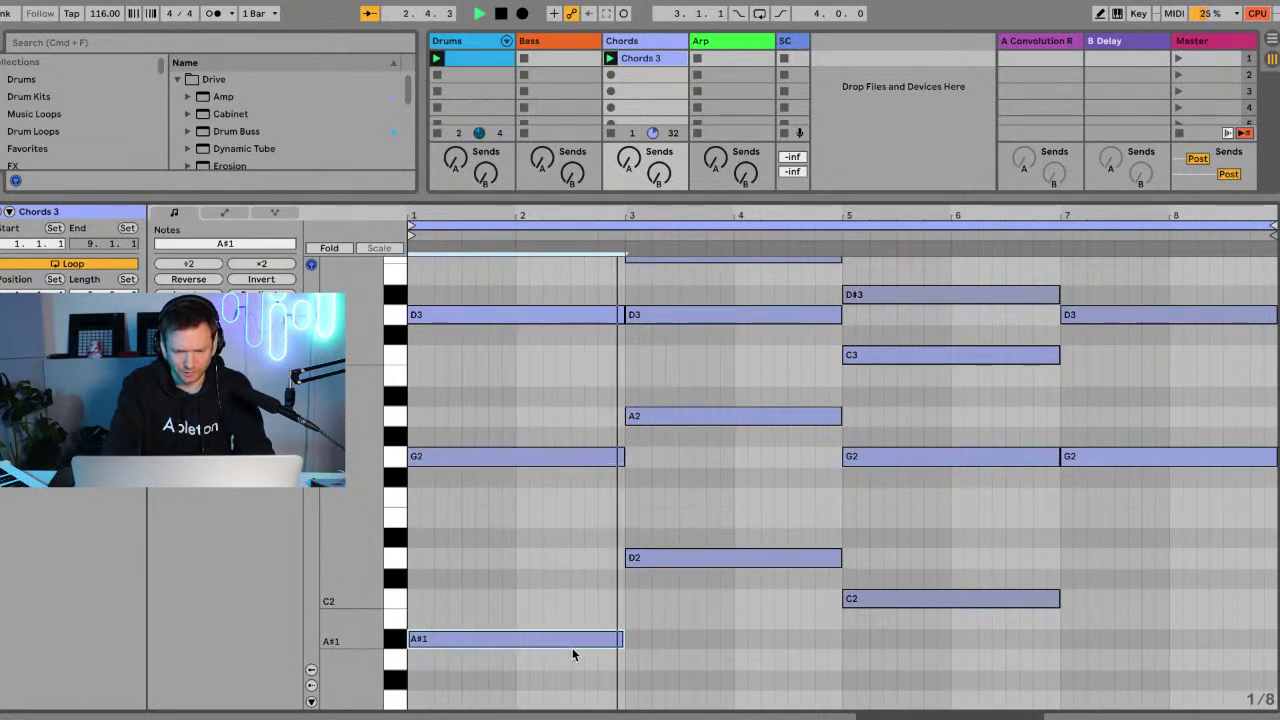
{"action": "scroll", "coordinate": [572, 648], "scroll_direction": "up", "scroll_amount": 3}
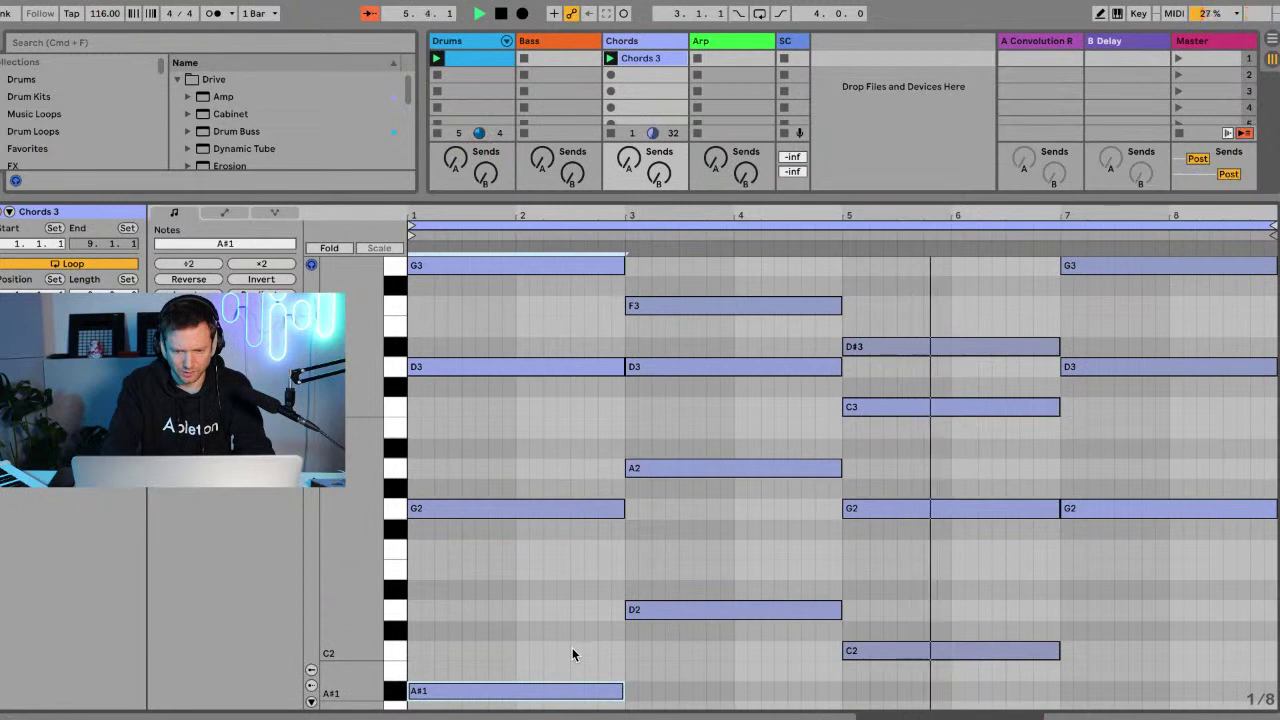
Try raising the C3 note of the third chord by one octave to C4.
{"action": "left_click", "coordinate": [935, 409]}
{"action": "key", "text": "shift+Up"}
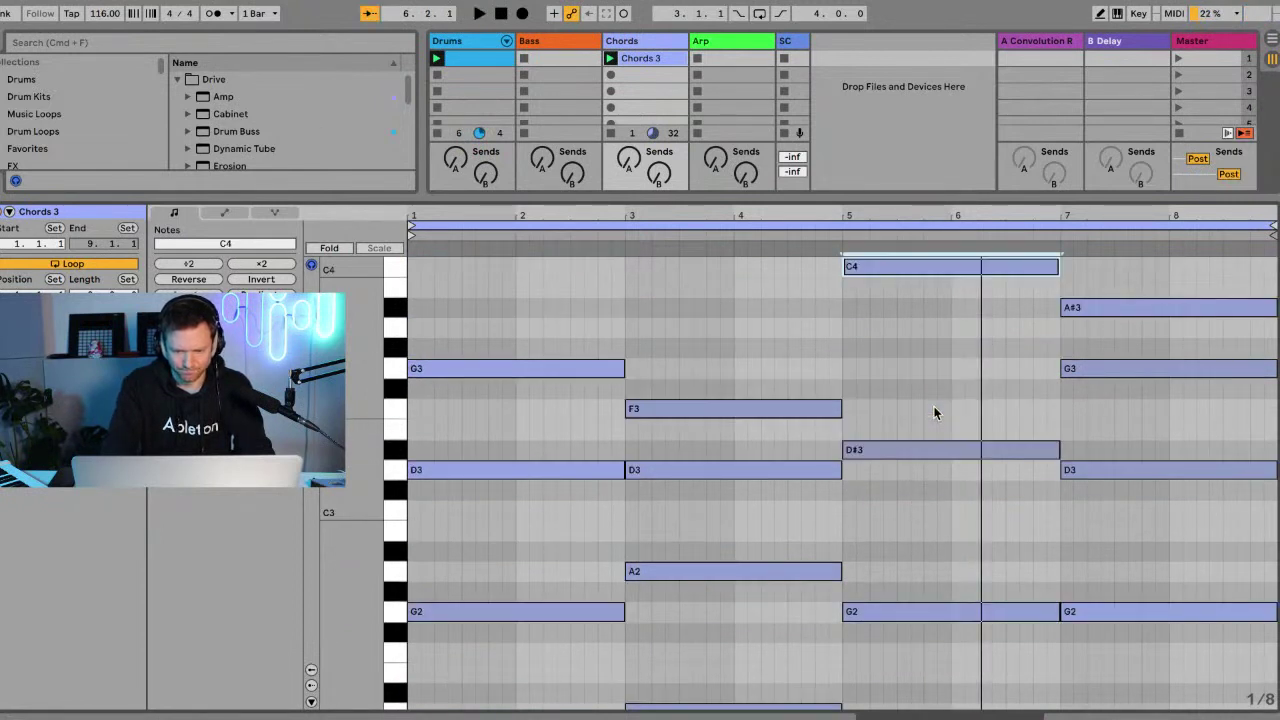
{"action": "key", "text": "shift+Down"}
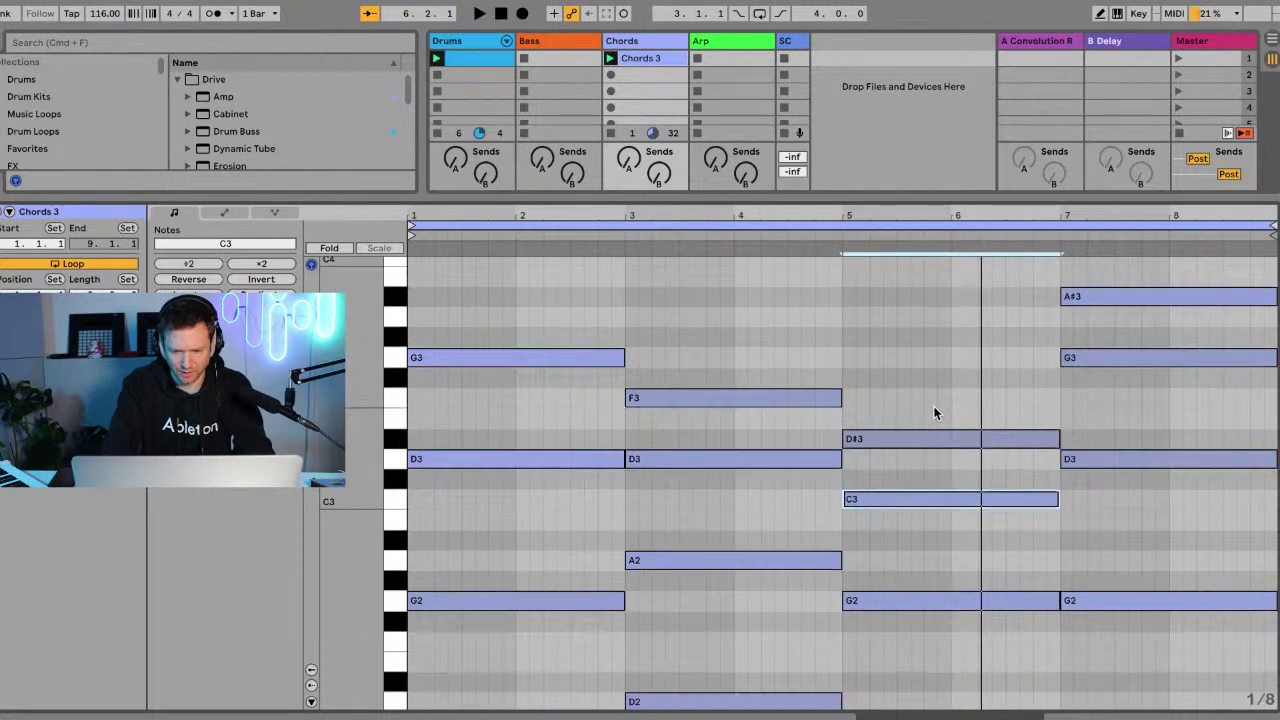
Raise the G2 note of the third chord by one octave to G3, and play back the full progression.
{"action": "left_click", "coordinate": [911, 517]}
{"action": "key", "text": "shift+Up"}
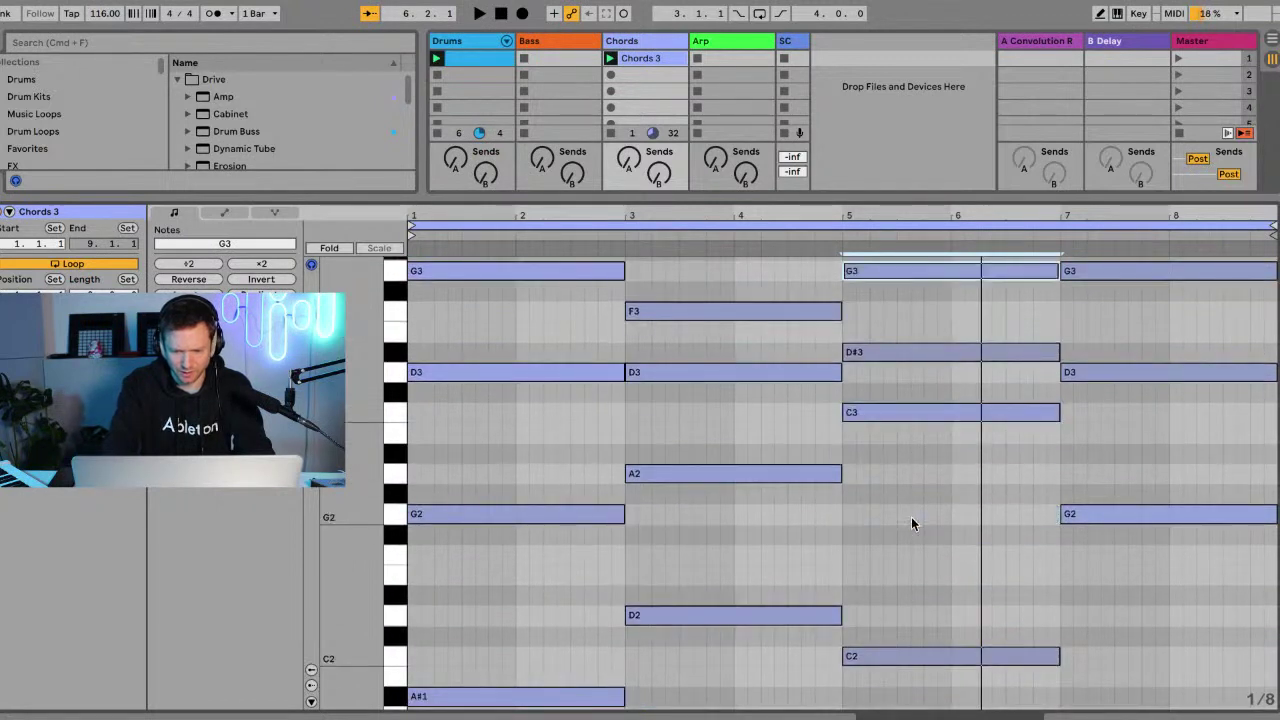
{"action": "key", "text": "space"}
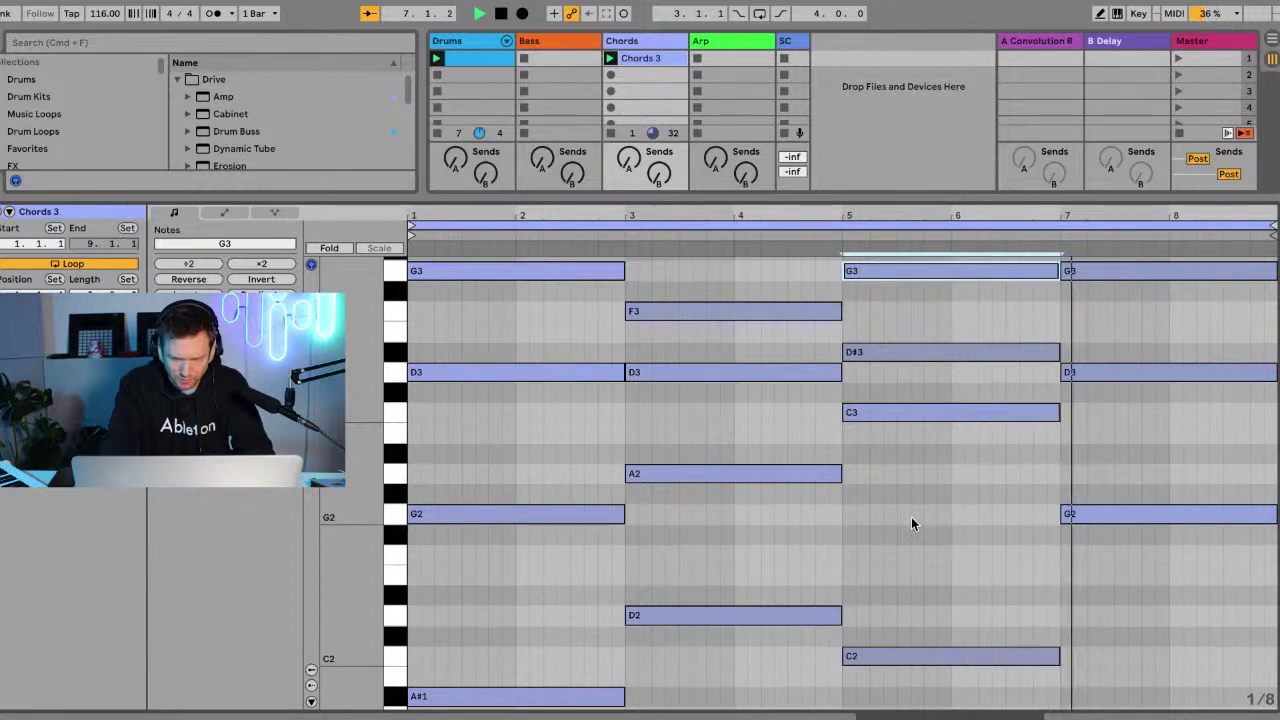
{"action": "scroll", "coordinate": [911, 517], "scroll_direction": "up", "scroll_amount": 3}
{"action": "scroll", "coordinate": [911, 522], "scroll_direction": "down", "scroll_amount": 3}
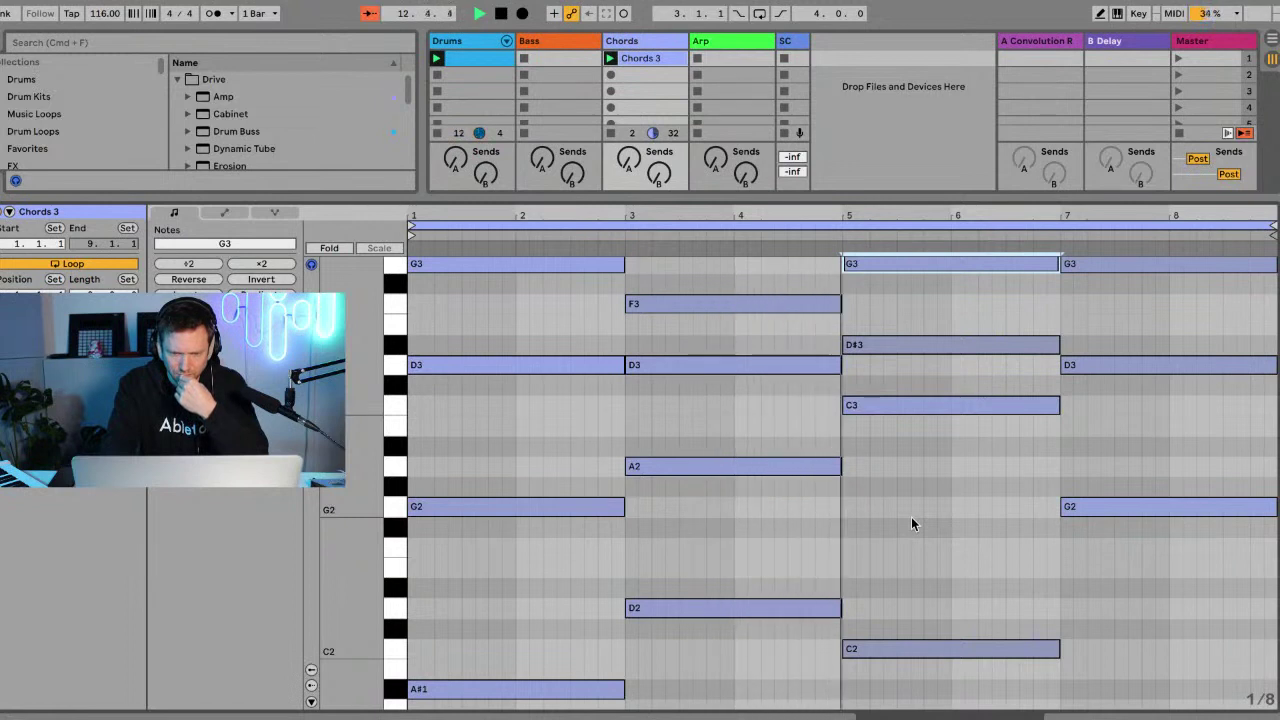
{"action": "key", "text": "space"}
{"action": "scroll", "coordinate": [911, 516], "scroll_direction": "up", "scroll_amount": 3}
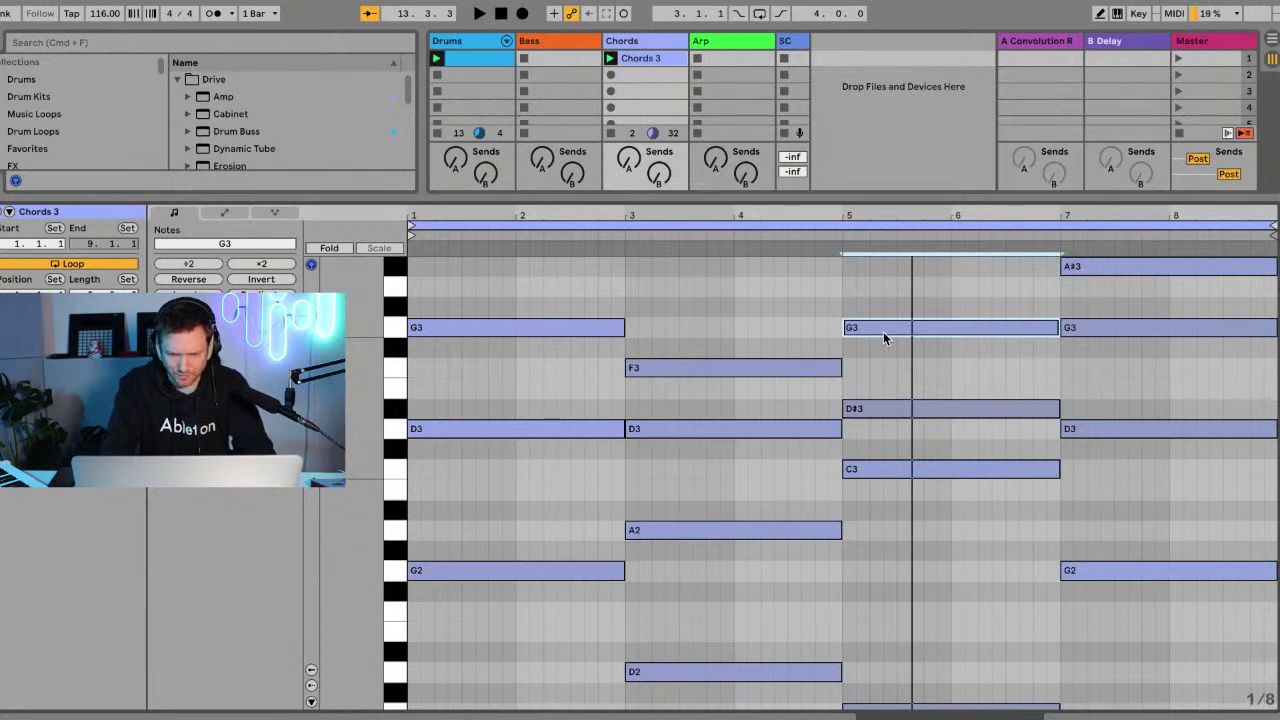
Lower the G3 note of the third chord by one octave to G2 and select all of that chord's notes.
{"action": "key", "text": "shift+Down"}
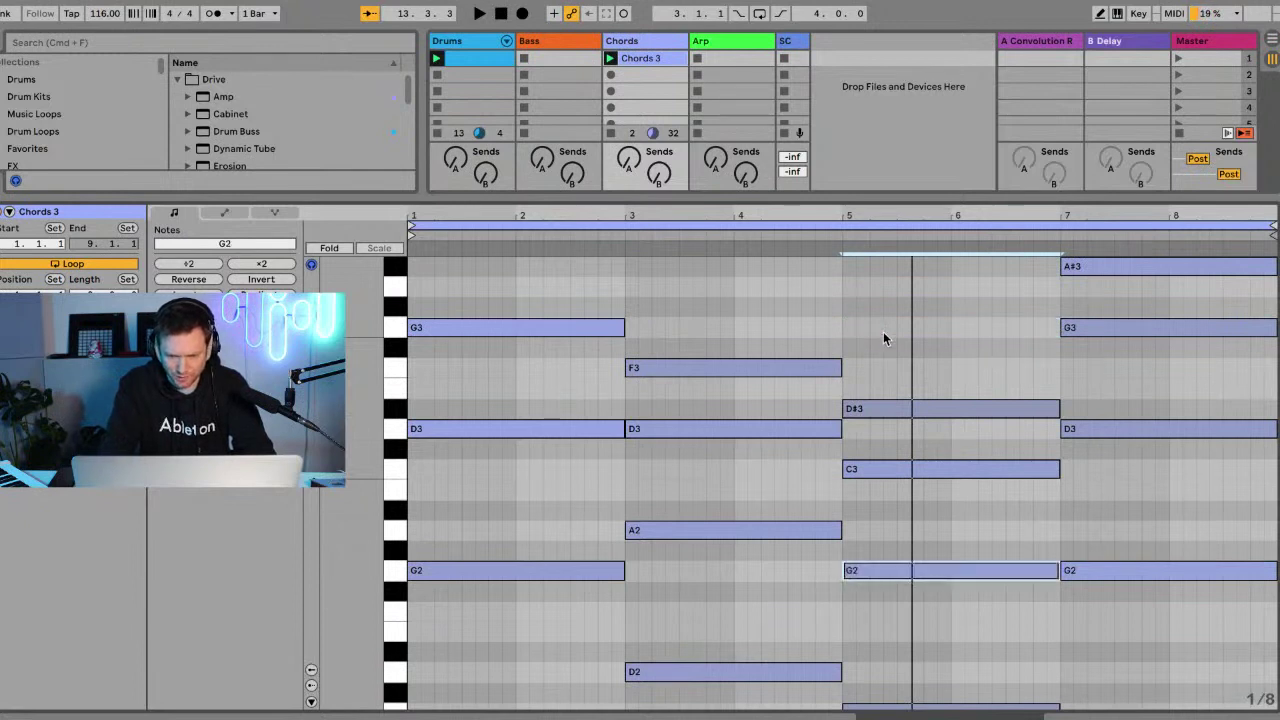
{"action": "scroll", "coordinate": [897, 576], "scroll_direction": "down", "scroll_amount": 4}
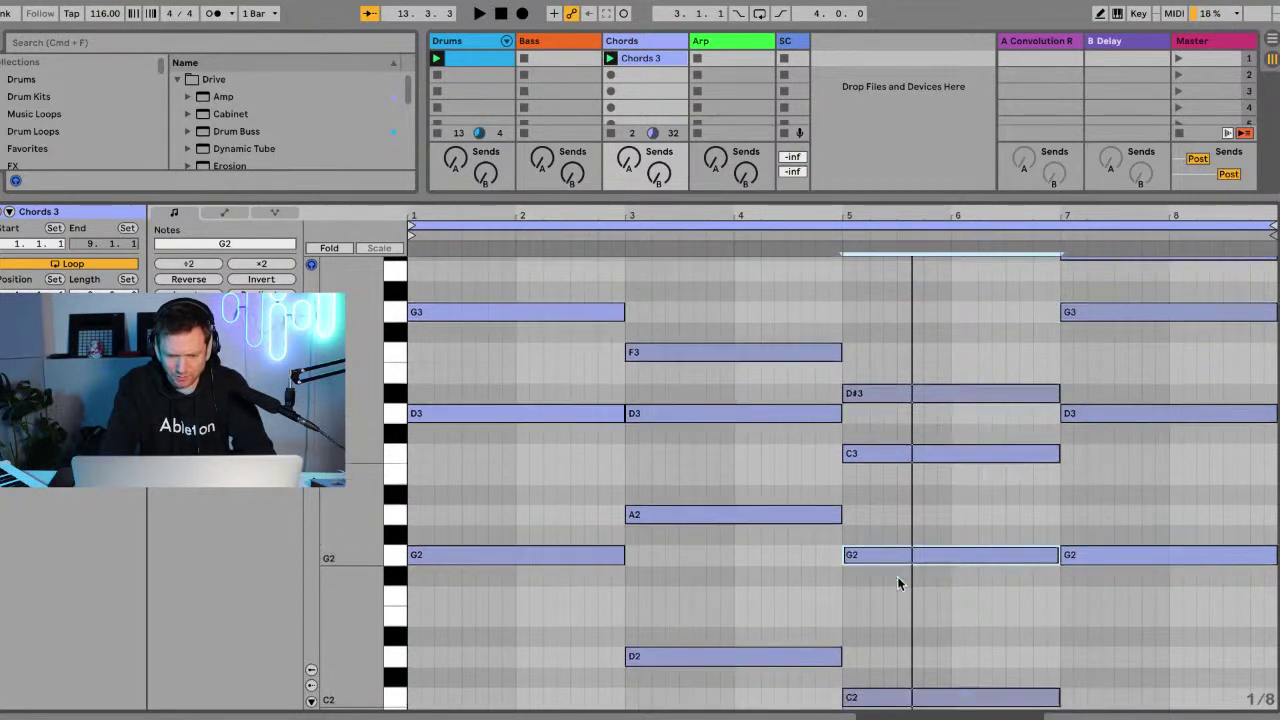
{"action": "left_click_drag", "start_coordinate": [893, 640], "coordinate": [895, 296]}
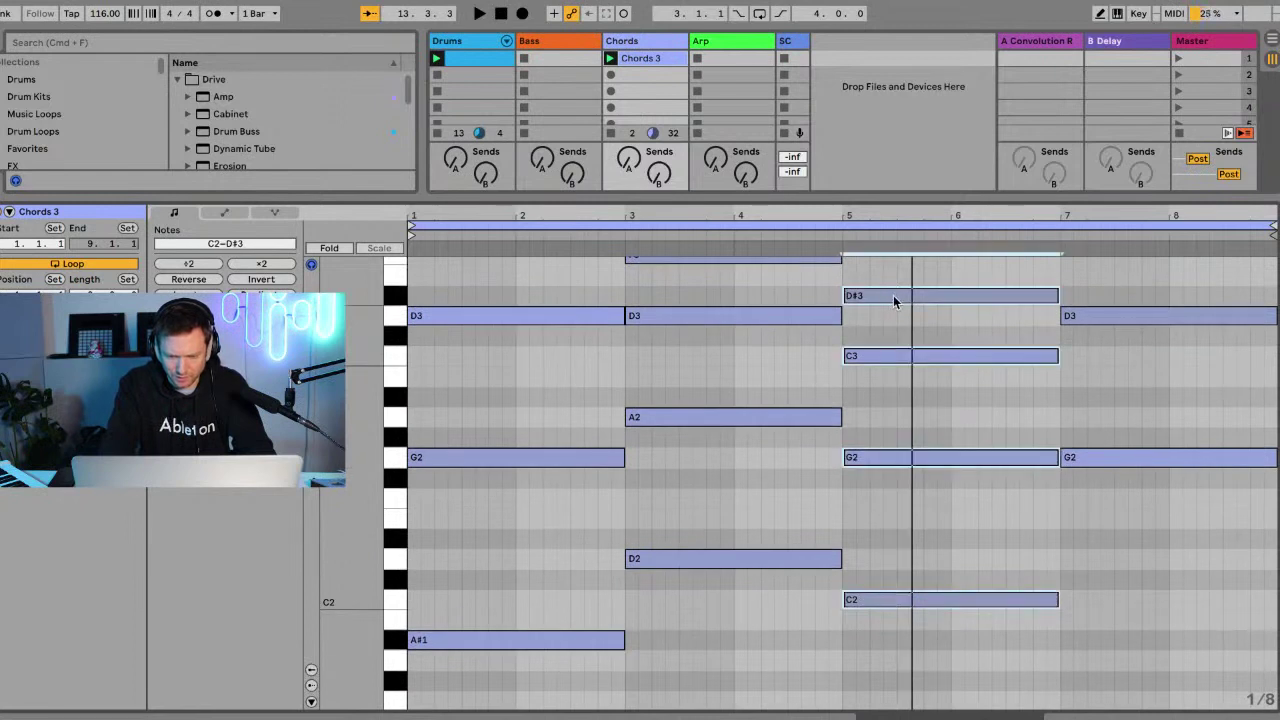
Raise the D#3 note of the third chord by four semitones to G3.
{"action": "scroll", "coordinate": [890, 370], "scroll_direction": "up", "scroll_amount": 3}
{"action": "left_click", "coordinate": [889, 365]}
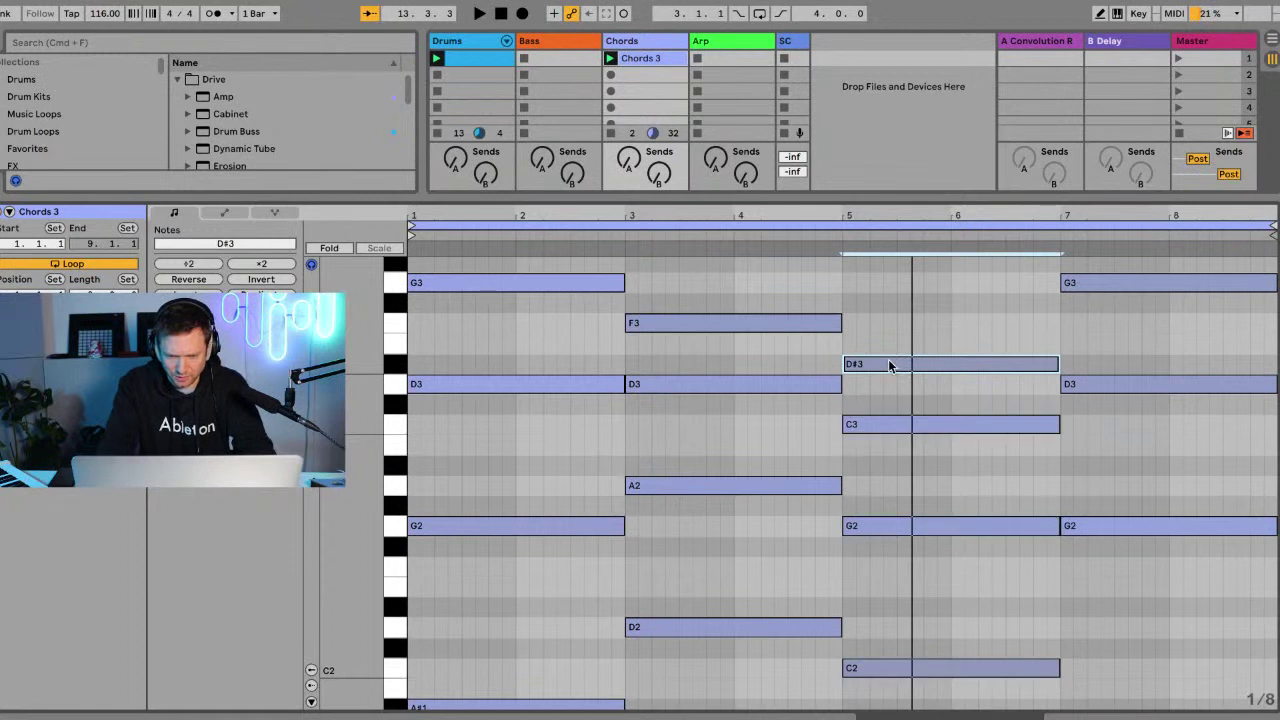
{"action": "key", "text": "Up"}
{"action": "key", "text": "Up"}
{"action": "key", "text": "Up"}
{"action": "key", "text": "Up"}
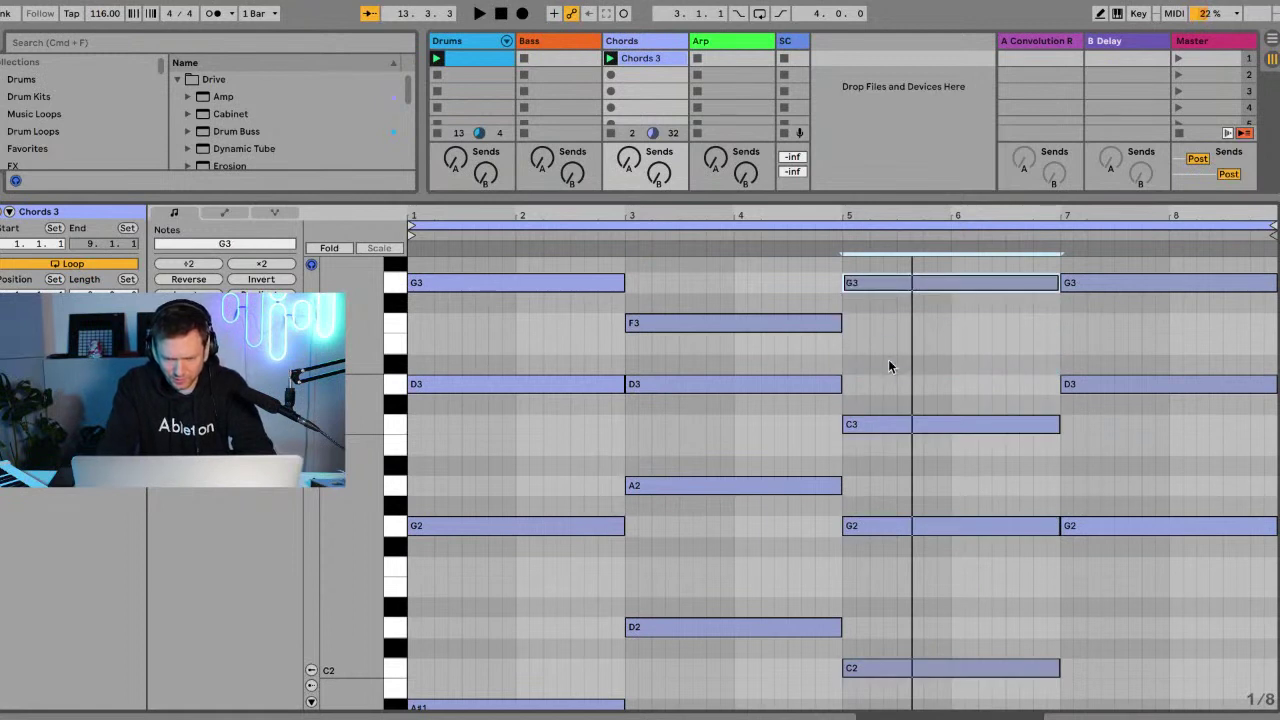
Select the third chord's notes from C2 to G3 and briefly play back the clip to check the voicing.
{"action": "left_click", "coordinate": [873, 700]}
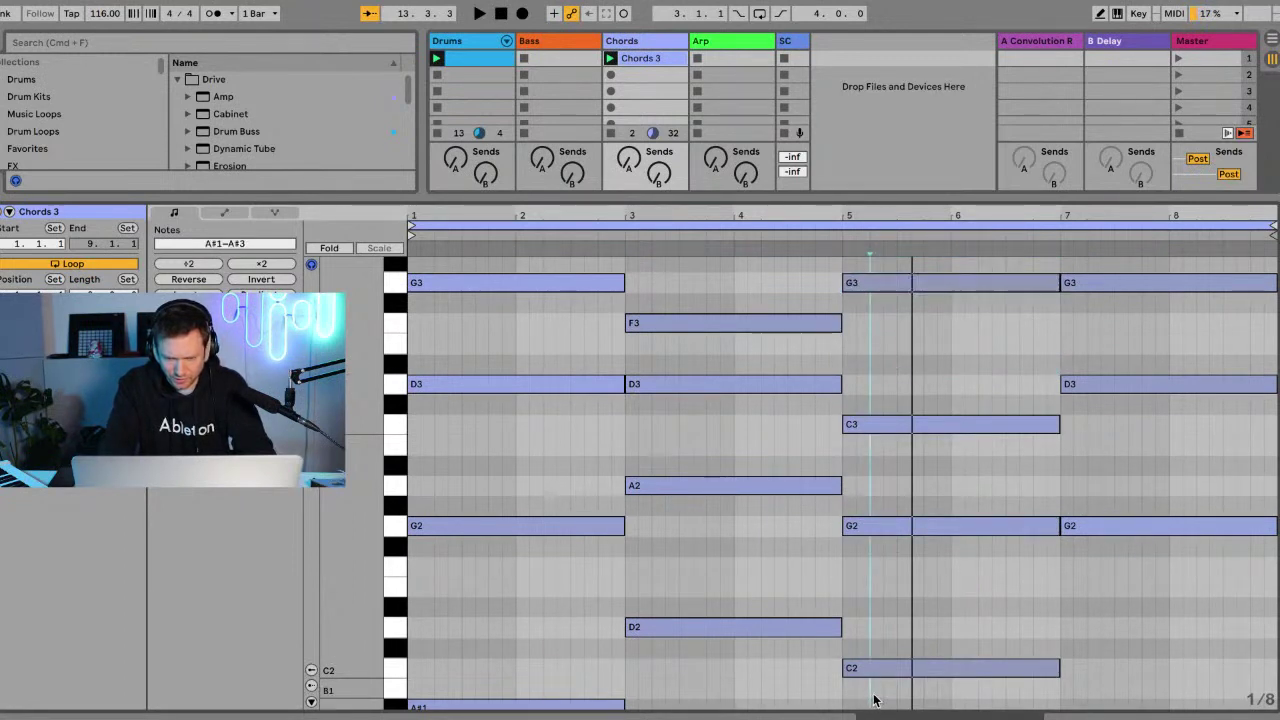
{"action": "left_click_drag", "start_coordinate": [873, 700], "coordinate": [877, 264]}
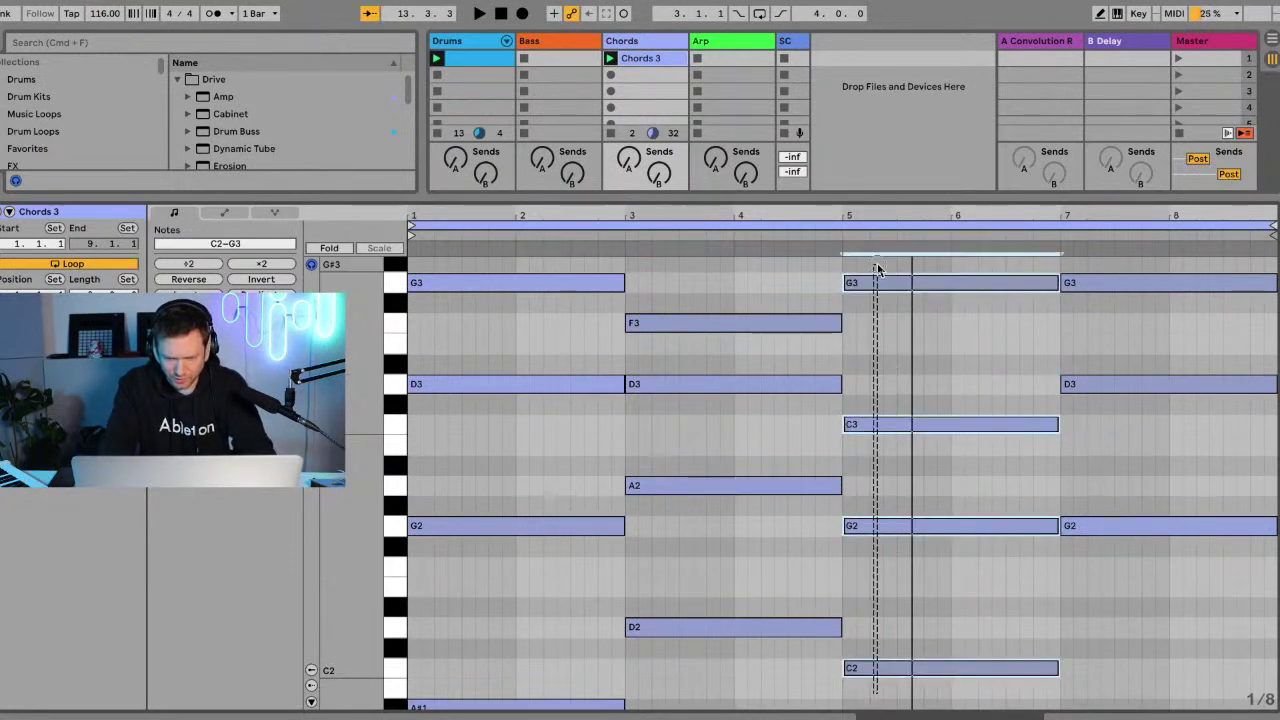
{"action": "left_click", "coordinate": [837, 228]}
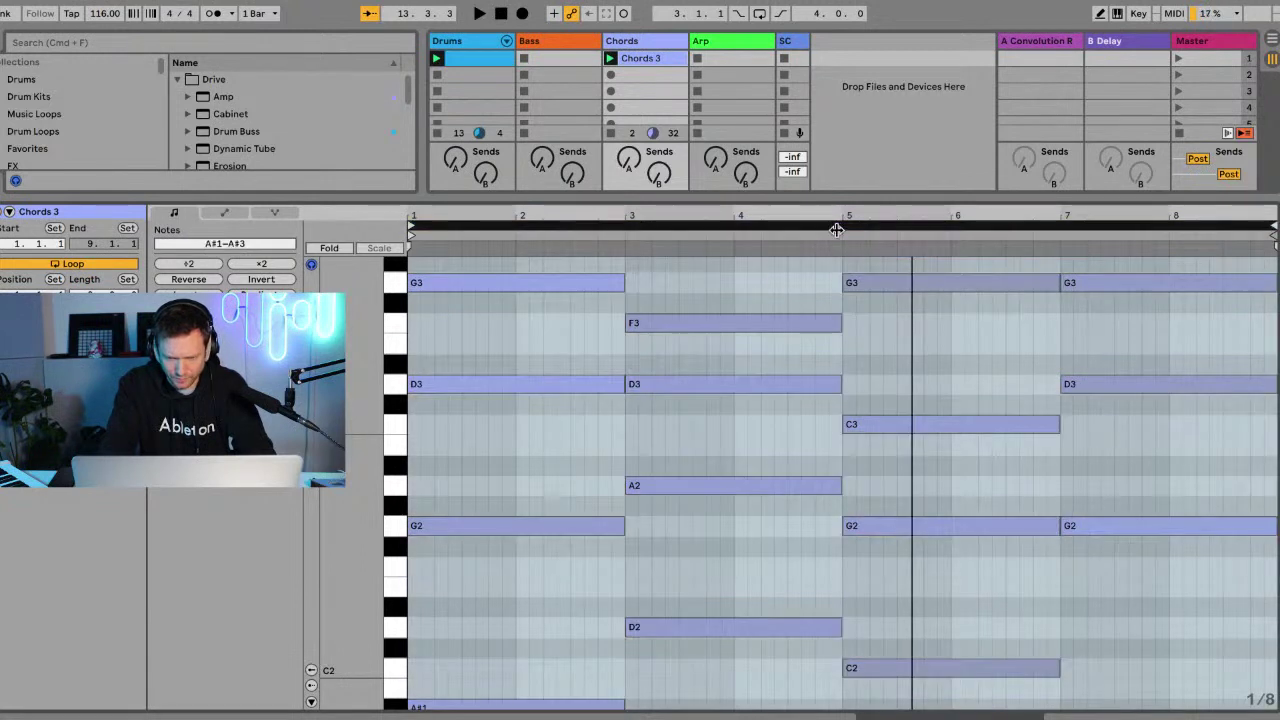
{"action": "left_click", "coordinate": [837, 229]}
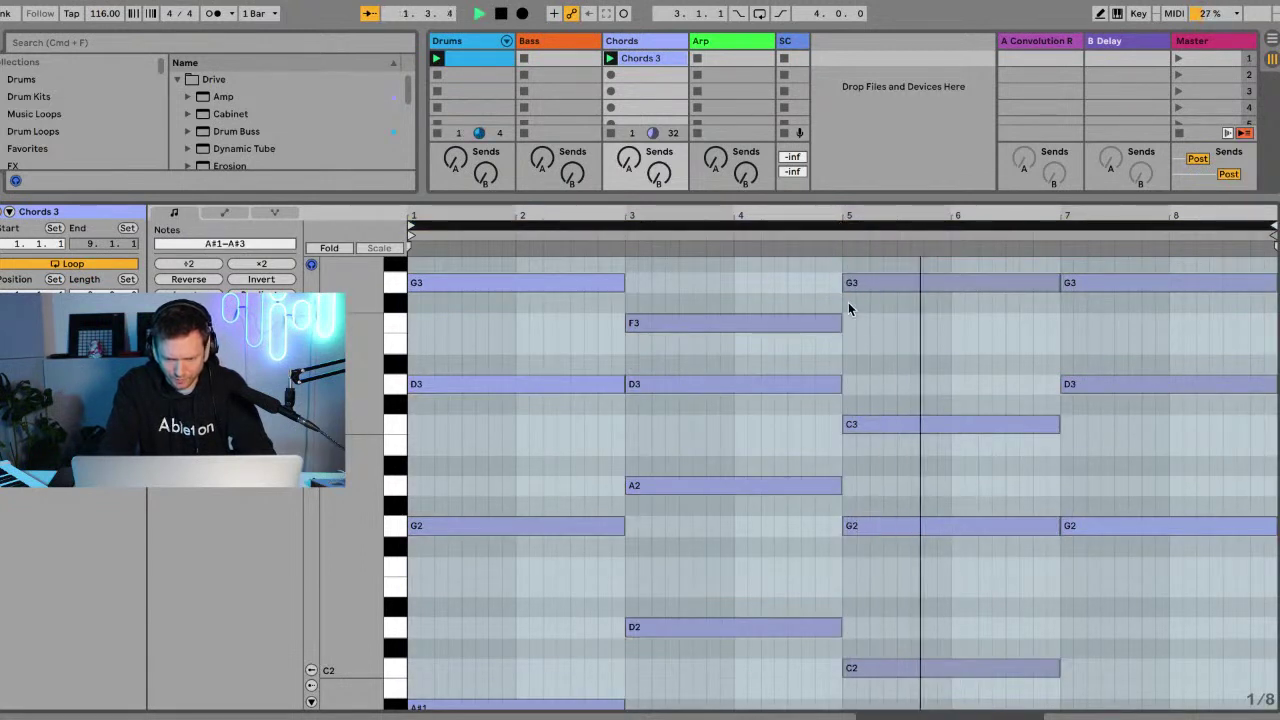
{"action": "key", "text": "space"}
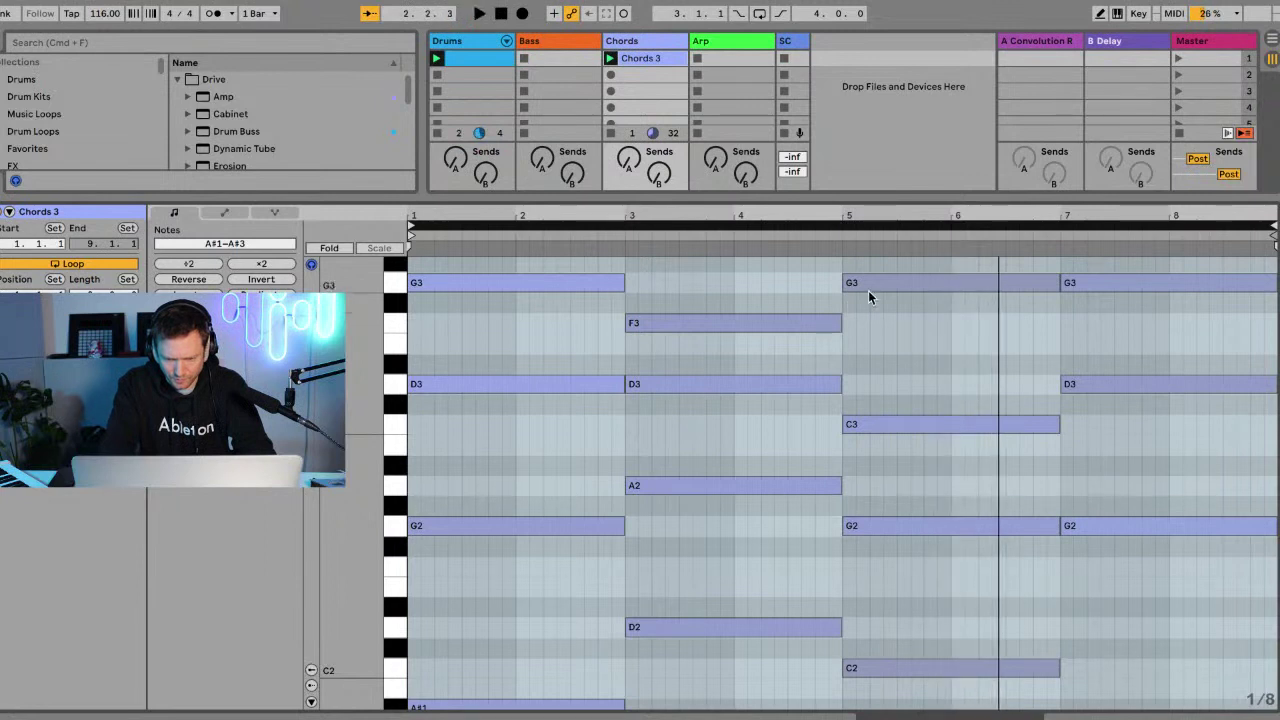
Raise the C3 note of the third chord by three semitones to D#3.
{"action": "left_click", "coordinate": [869, 287]}
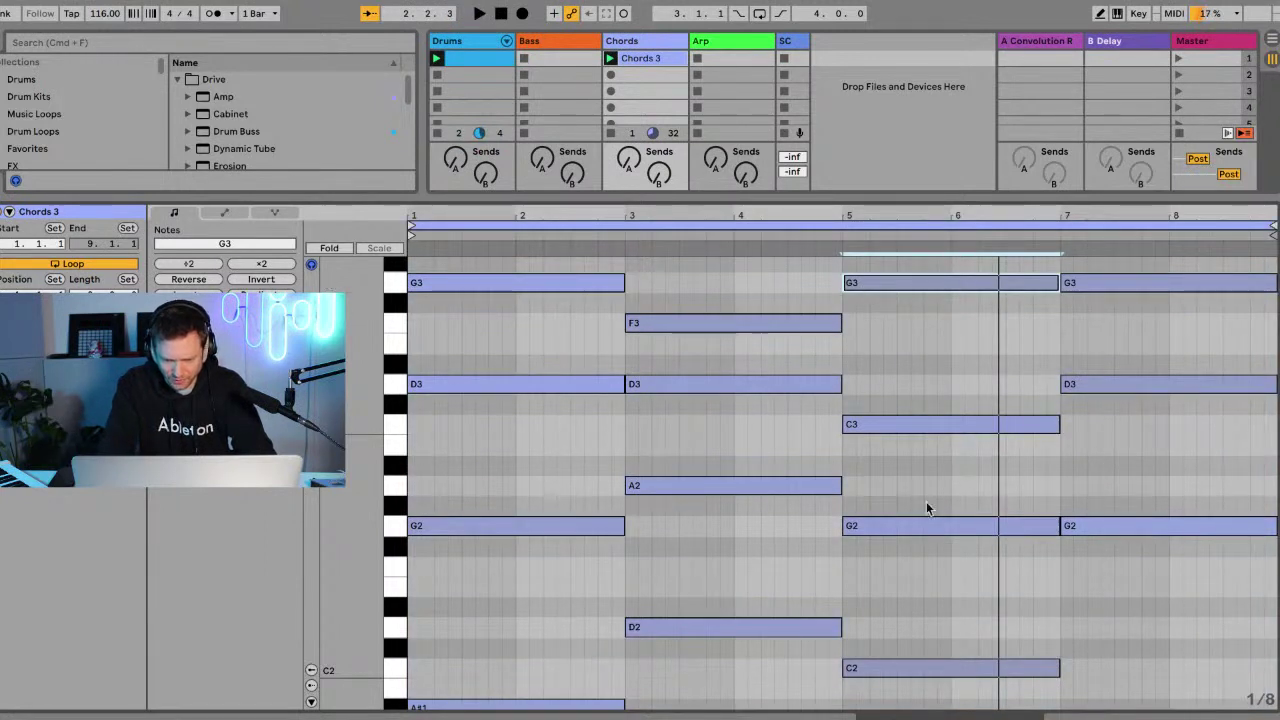
{"action": "left_click", "coordinate": [910, 429]}
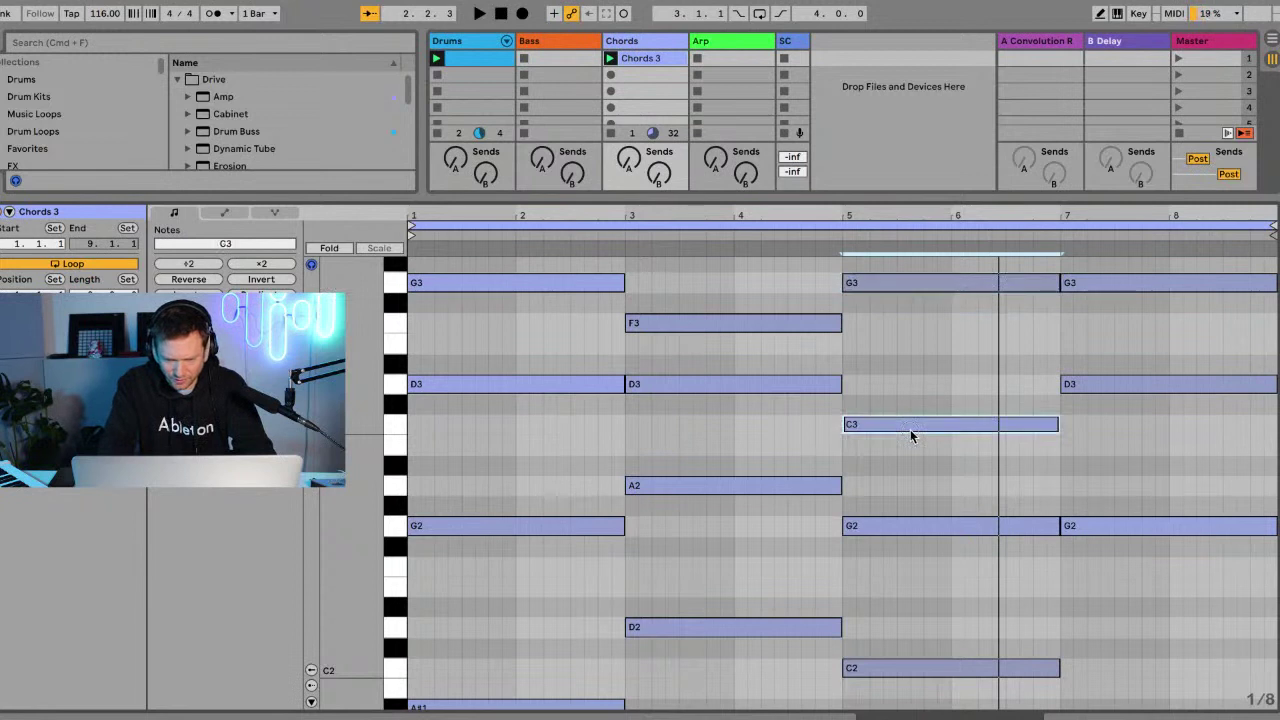
{"action": "key", "text": "Up"}
{"action": "key", "text": "Up"}
{"action": "key", "text": "Up"}
{"action": "key", "text": "Up"}
{"action": "key", "text": "Down"}
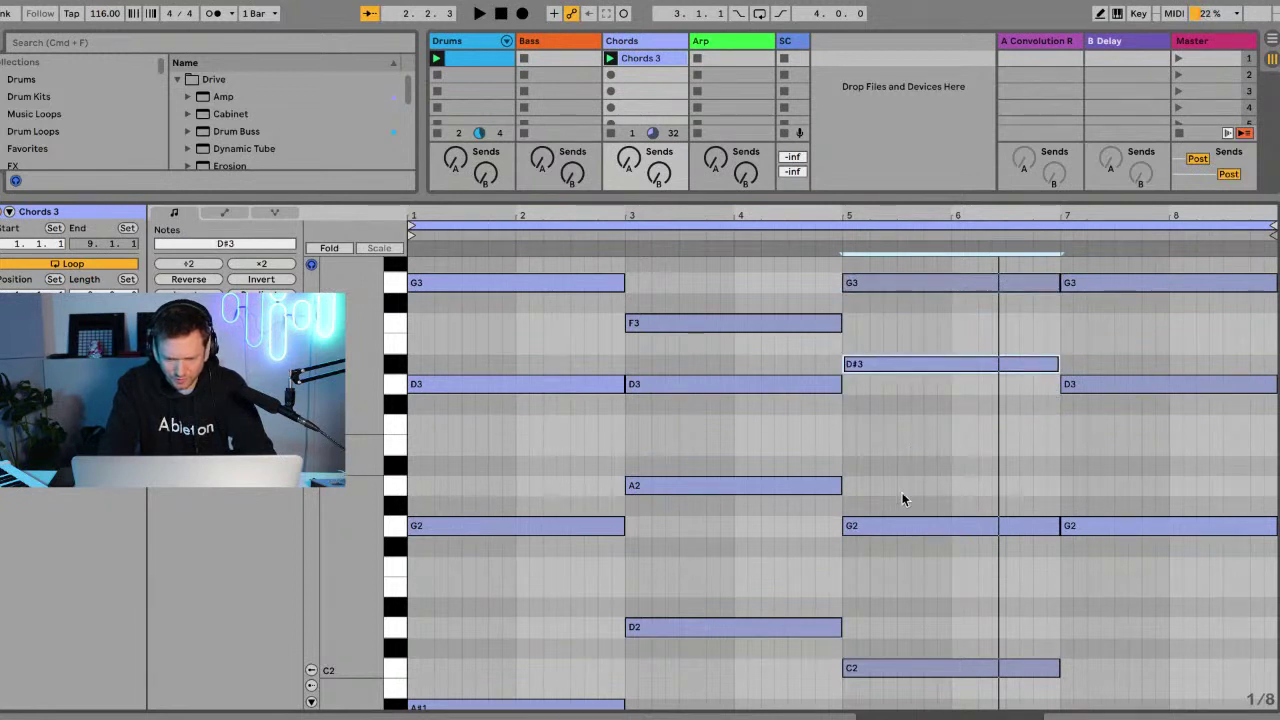
Audition the individual notes of the revised third chord and play back the full progression.
{"action": "left_click_drag", "start_coordinate": [912, 692], "coordinate": [911, 526]}
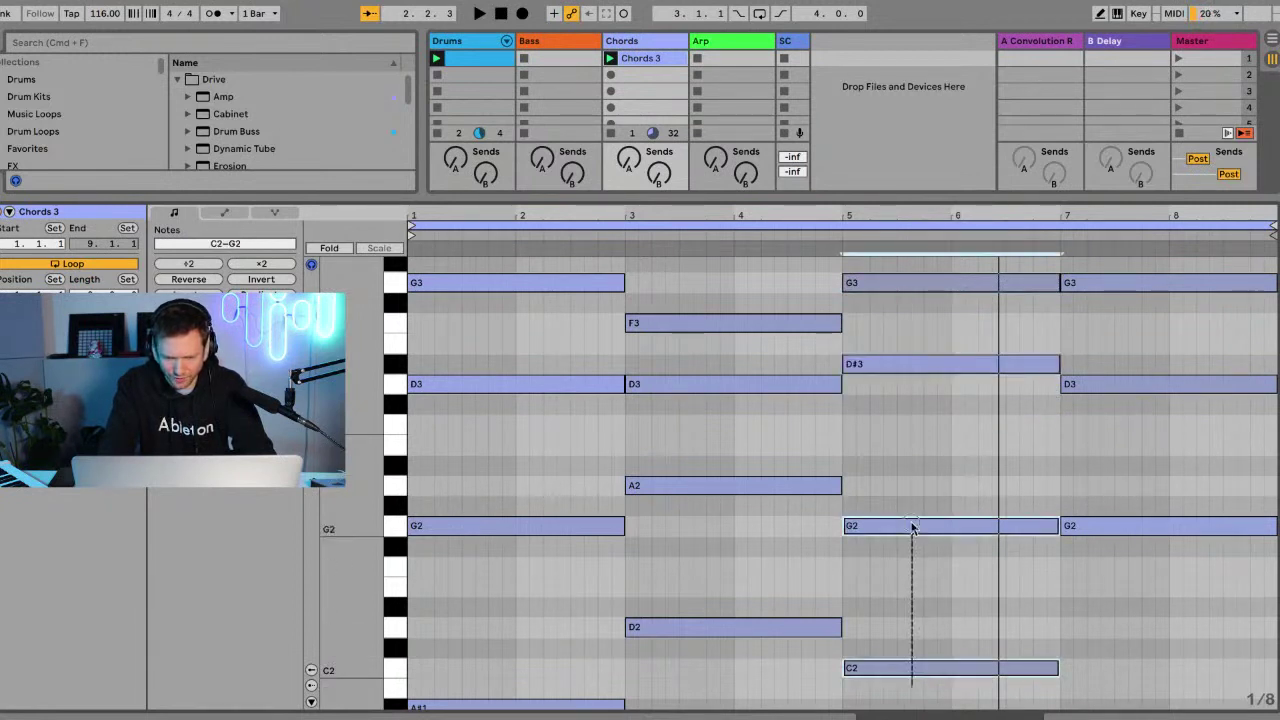
{"action": "left_click", "coordinate": [890, 363]}
{"action": "left_click", "coordinate": [890, 286]}
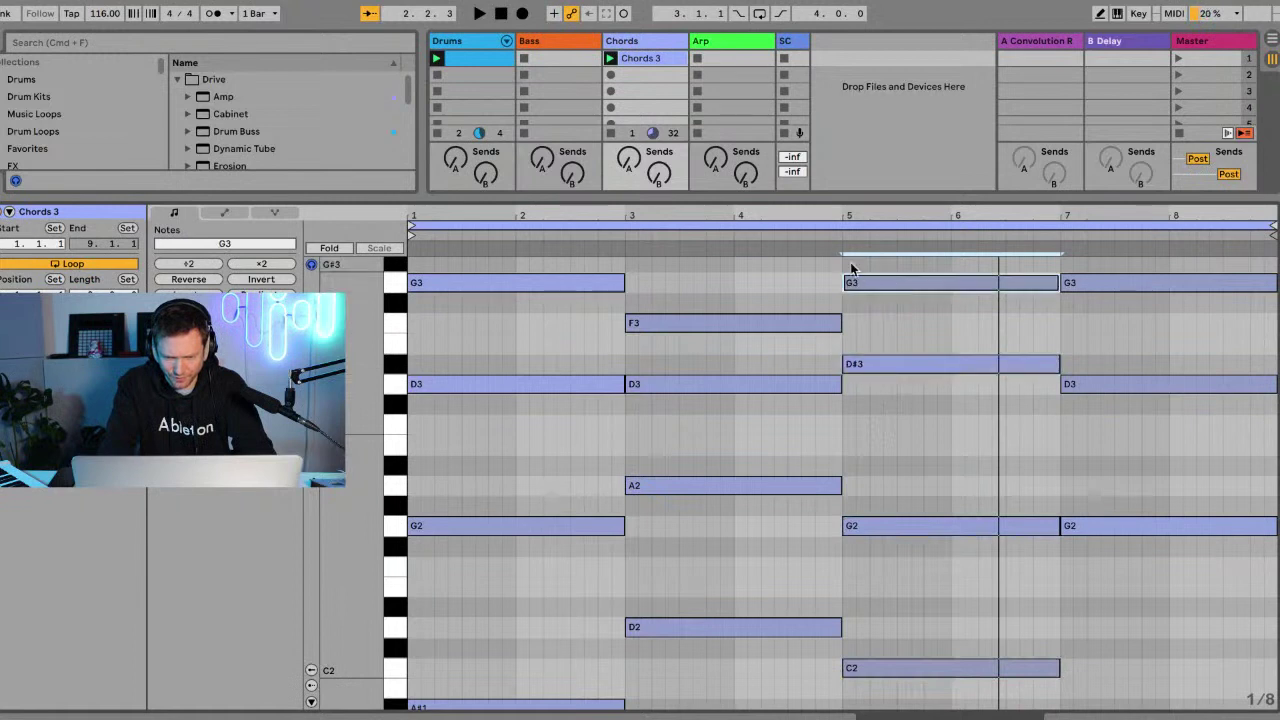
{"action": "key", "text": "space"}
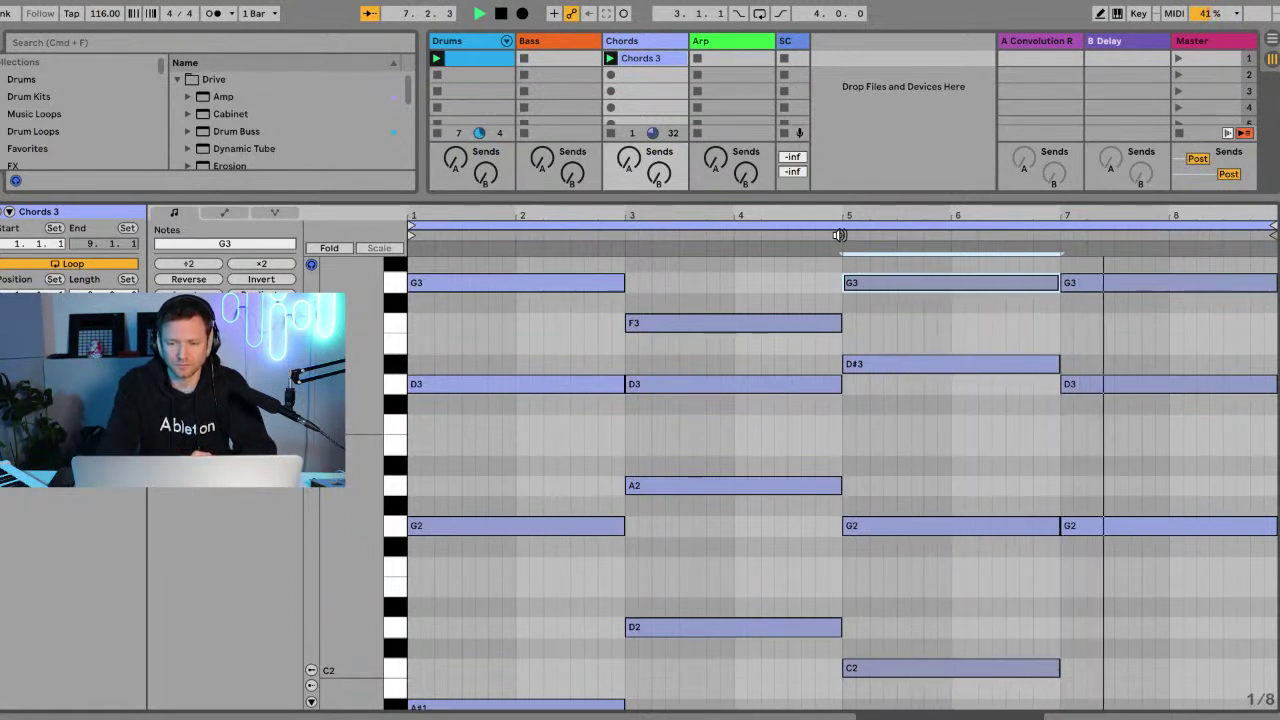
{"action": "scroll", "coordinate": [948, 506], "scroll_direction": "up", "scroll_amount": 4}
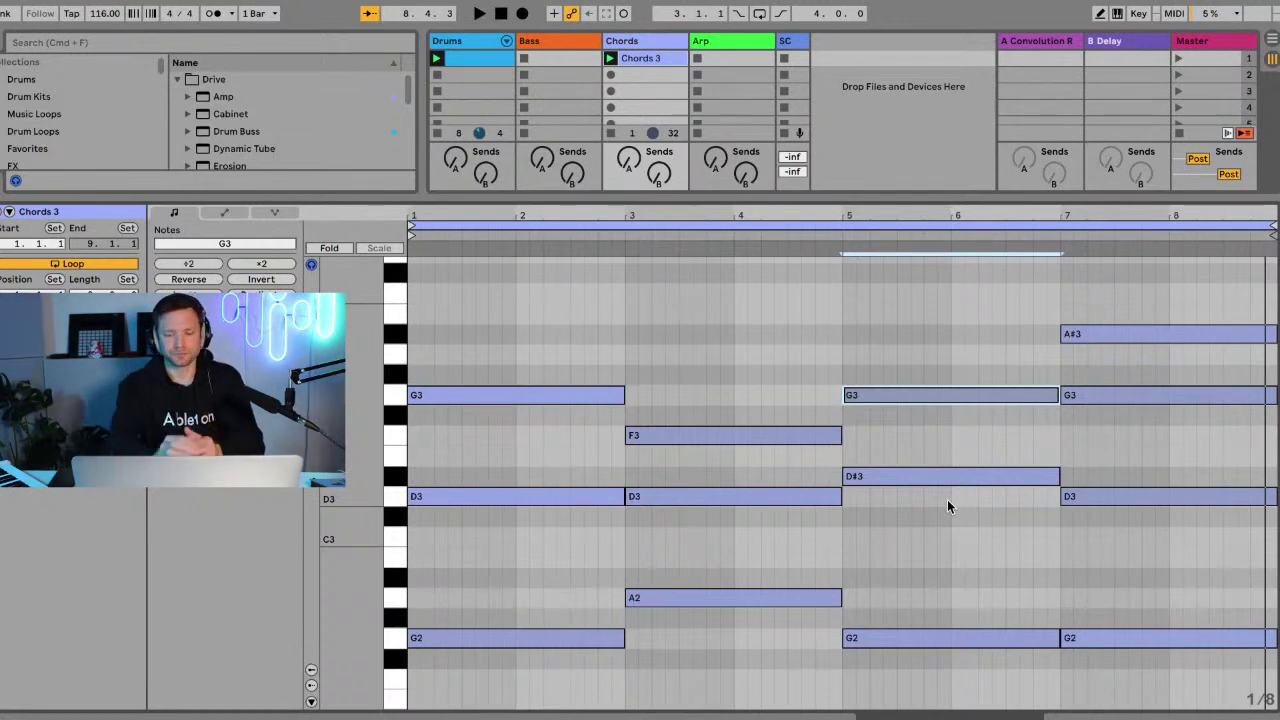
{"action": "scroll", "coordinate": [947, 500], "scroll_direction": "down", "scroll_amount": 4}
{"action": "scroll", "coordinate": [949, 507], "scroll_direction": "up", "scroll_amount": 10}
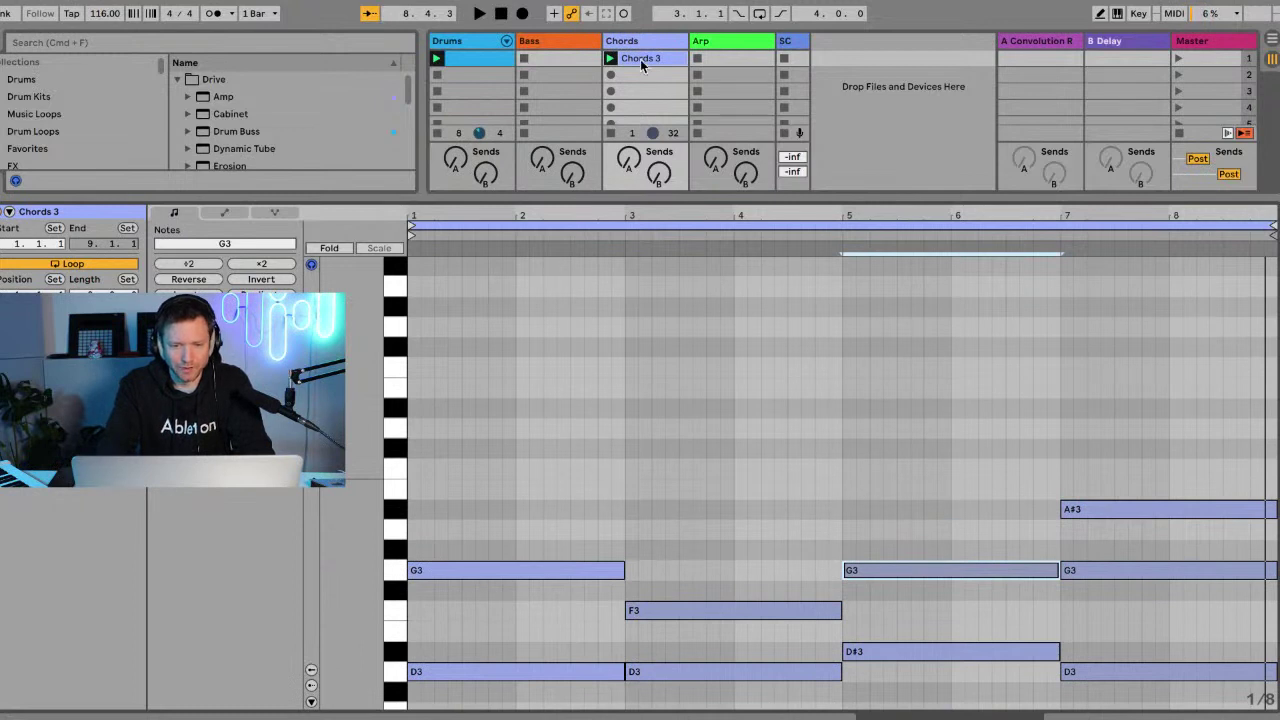
Copy the Chords 3 clip into the first slot of the Arp track and enlarge its note editor.
{"action": "left_click_drag", "start_coordinate": [651, 59], "coordinate": [722, 60]}
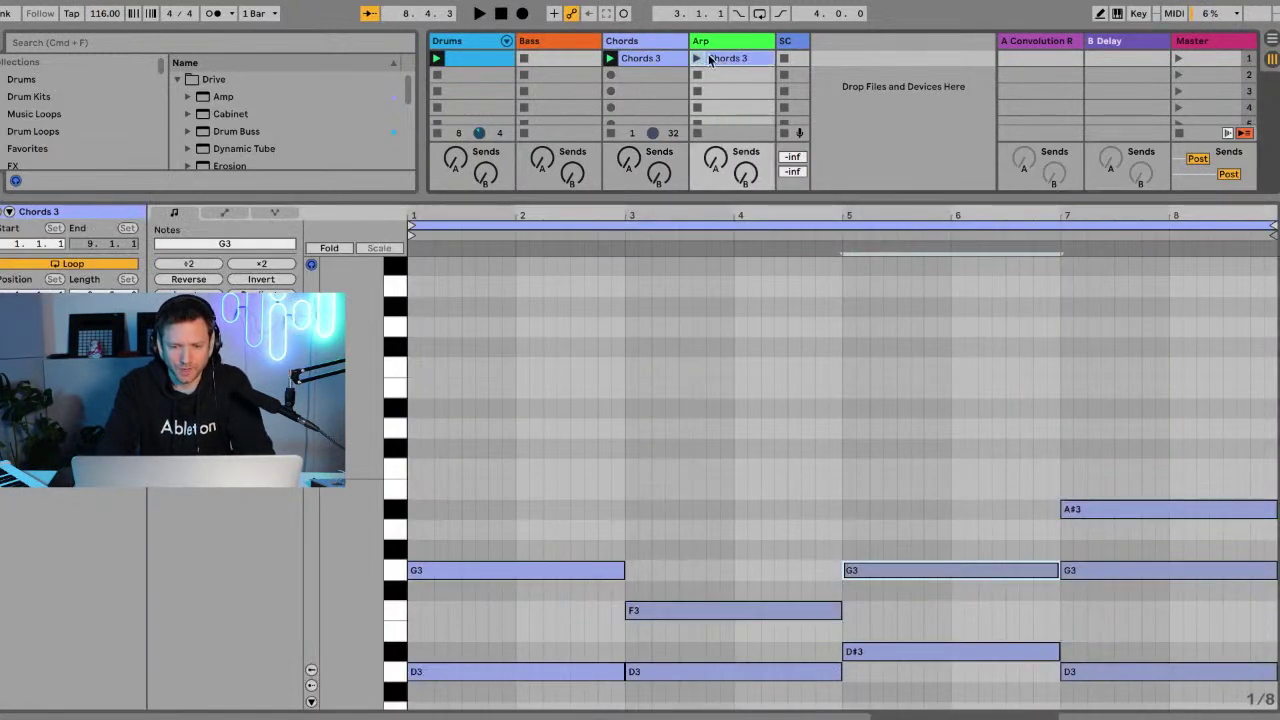
{"action": "double_click", "coordinate": [721, 194]}
{"action": "scroll", "coordinate": [717, 273], "scroll_direction": "down", "scroll_amount": 5}
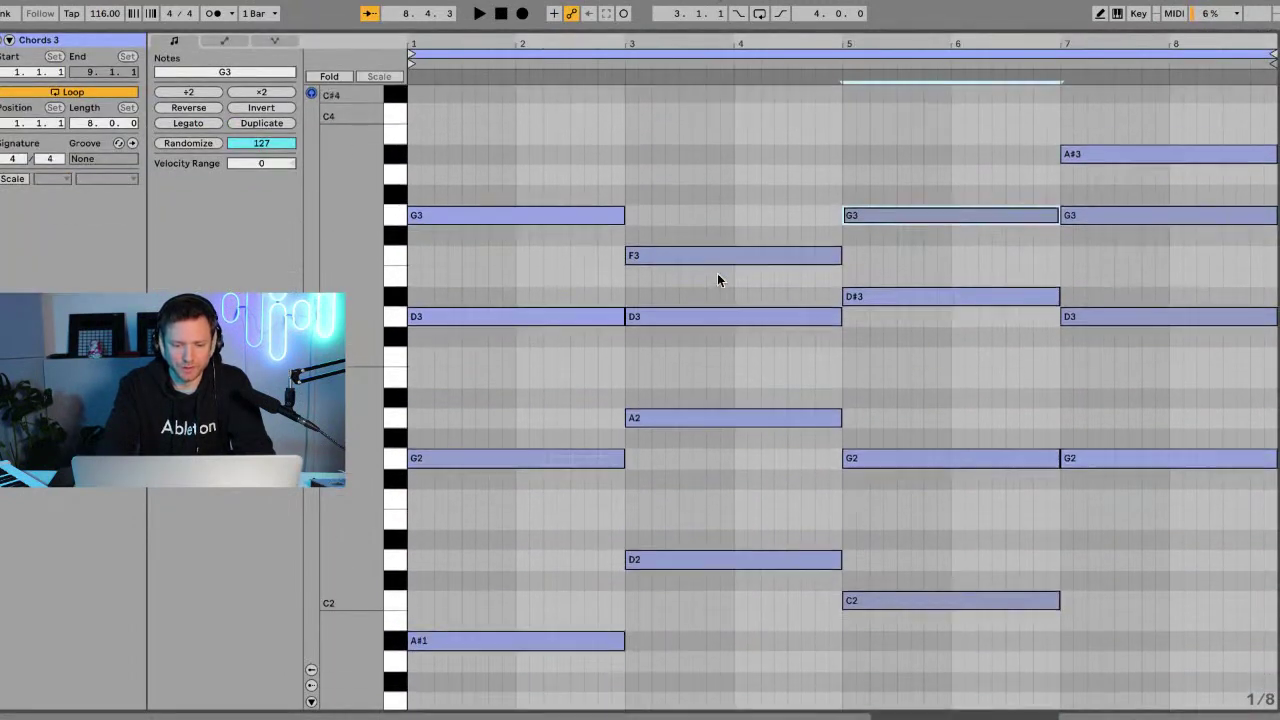
Shorten all four notes of the first chord in the Arp clip to a 1/16 length.
{"action": "left_click_drag", "start_coordinate": [586, 651], "coordinate": [589, 138]}
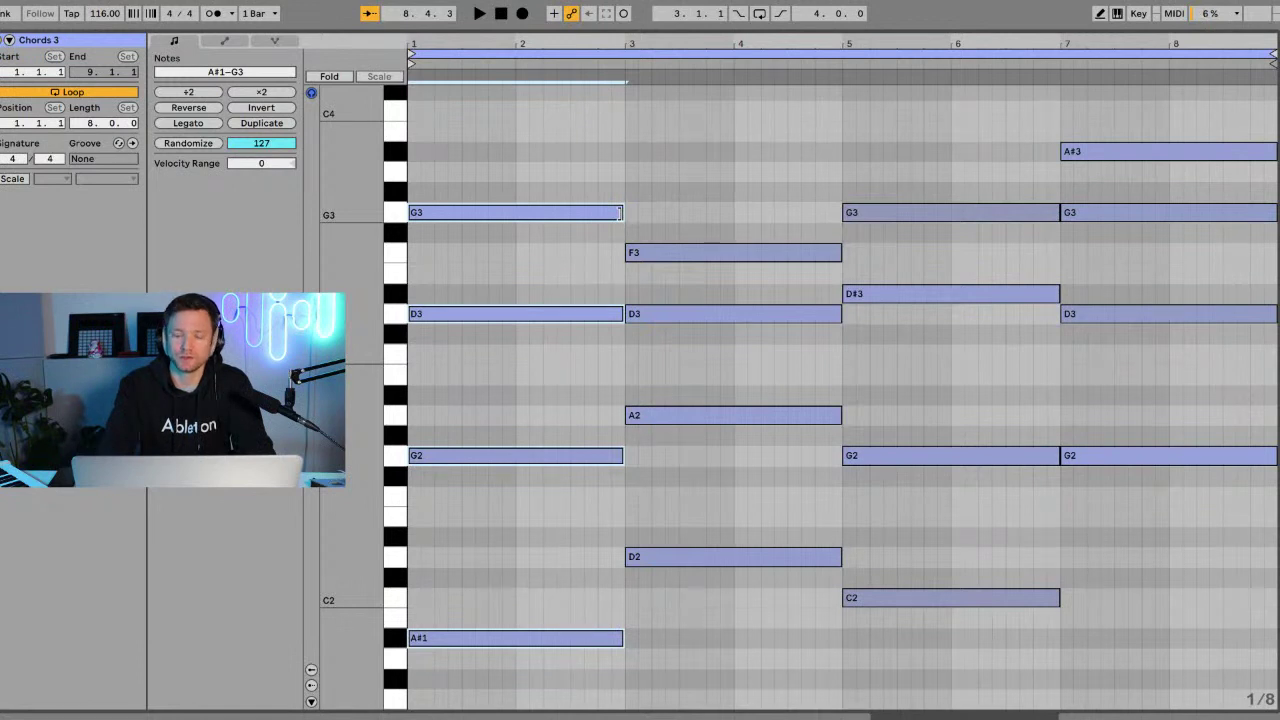
{"action": "left_click_drag", "start_coordinate": [622, 212], "coordinate": [419, 213]}
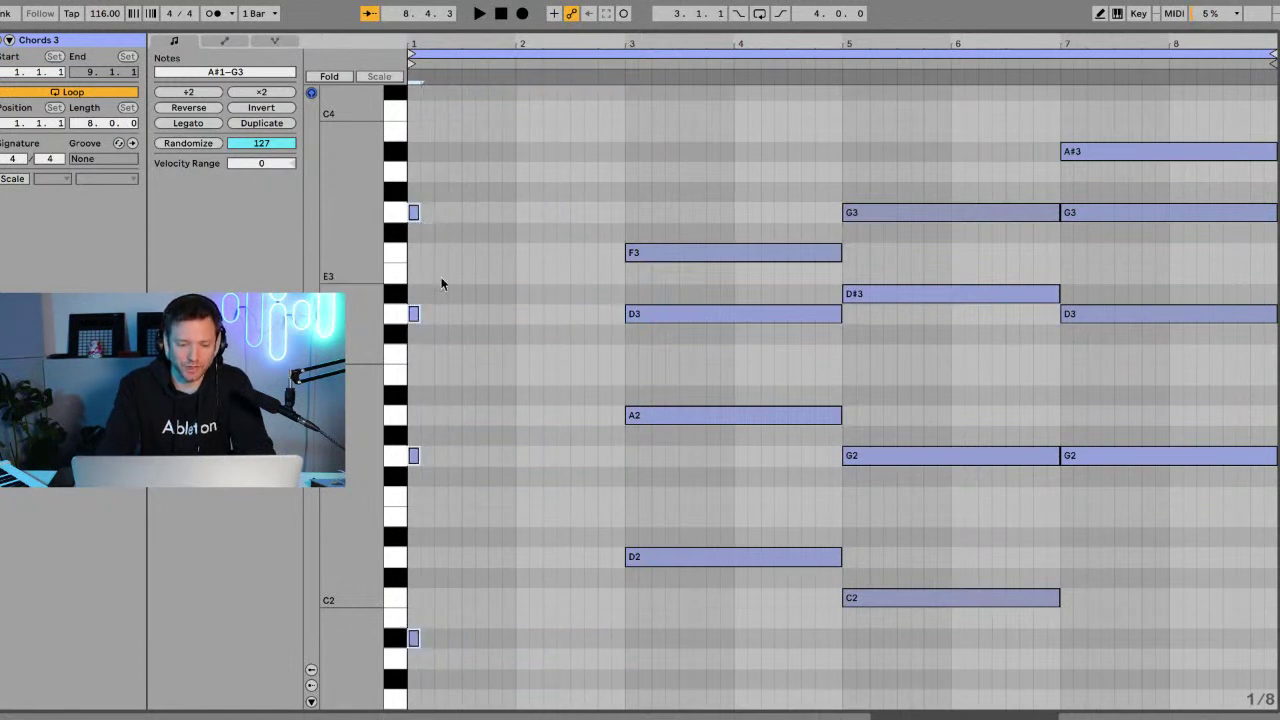
{"action": "left_click", "coordinate": [416, 455]}
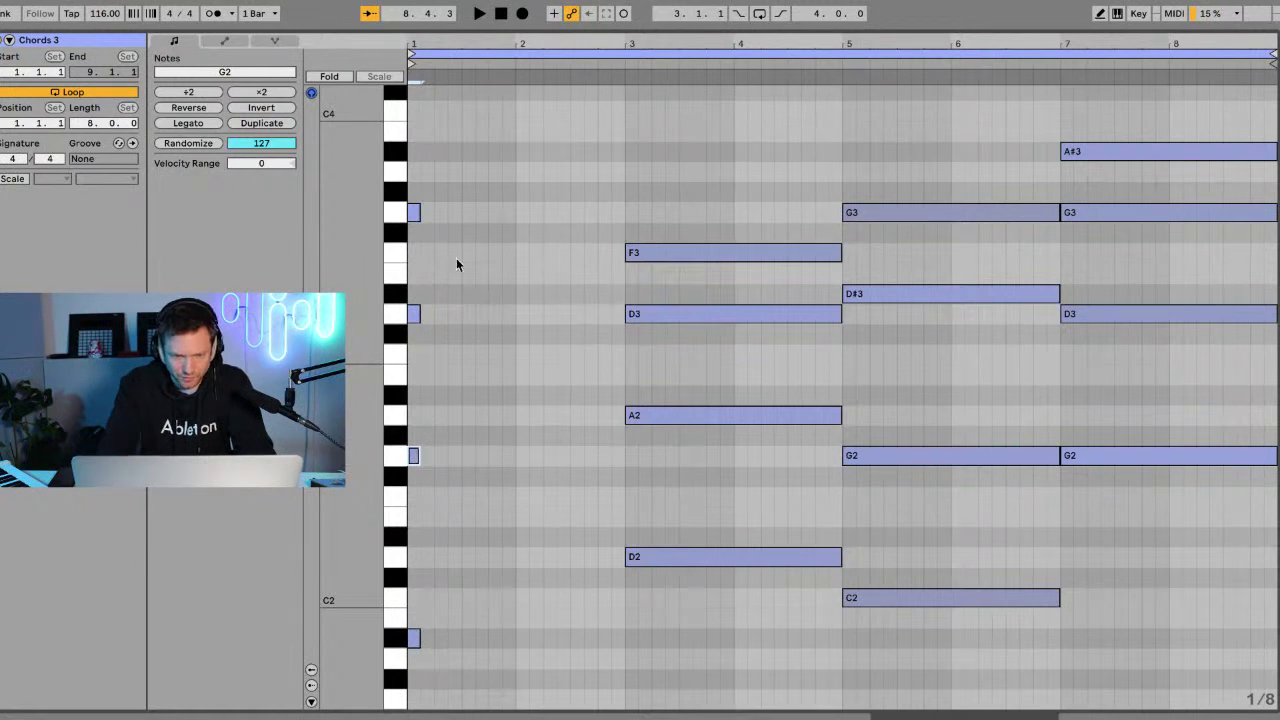
{"action": "left_click_drag", "start_coordinate": [443, 45], "coordinate": [470, 44]}
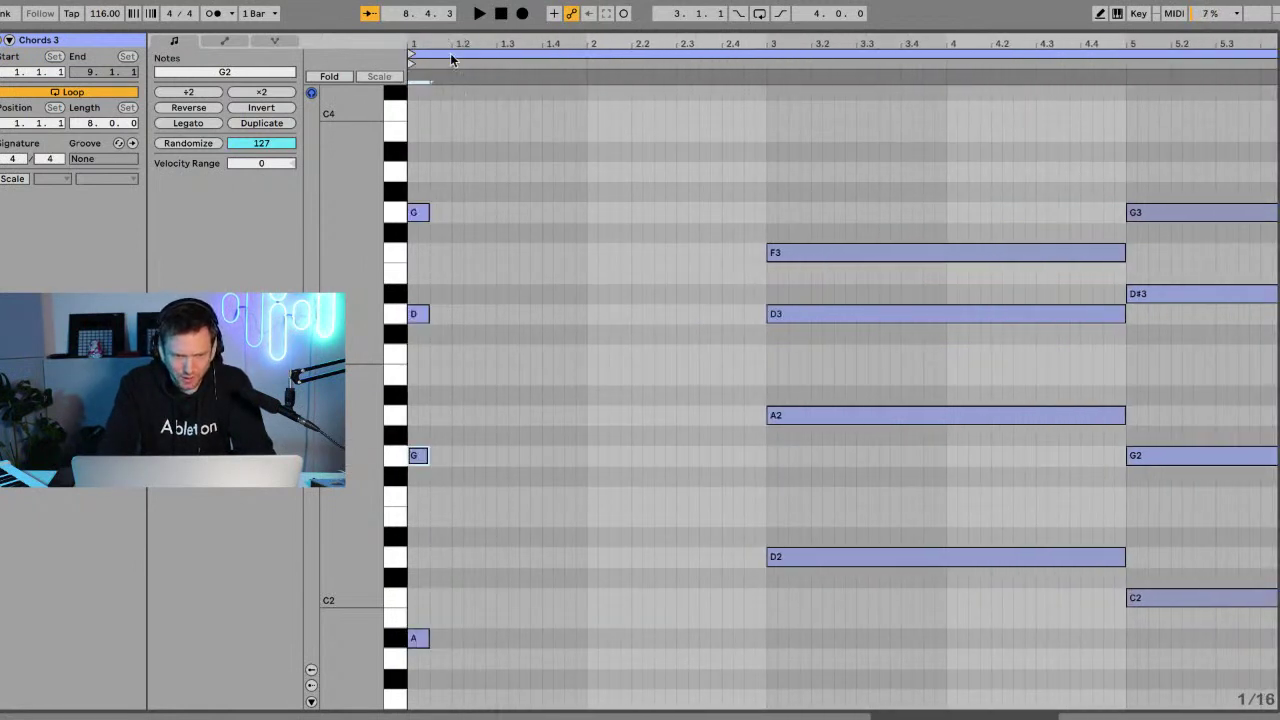
{"action": "left_click_drag", "start_coordinate": [447, 45], "coordinate": [465, 48]}
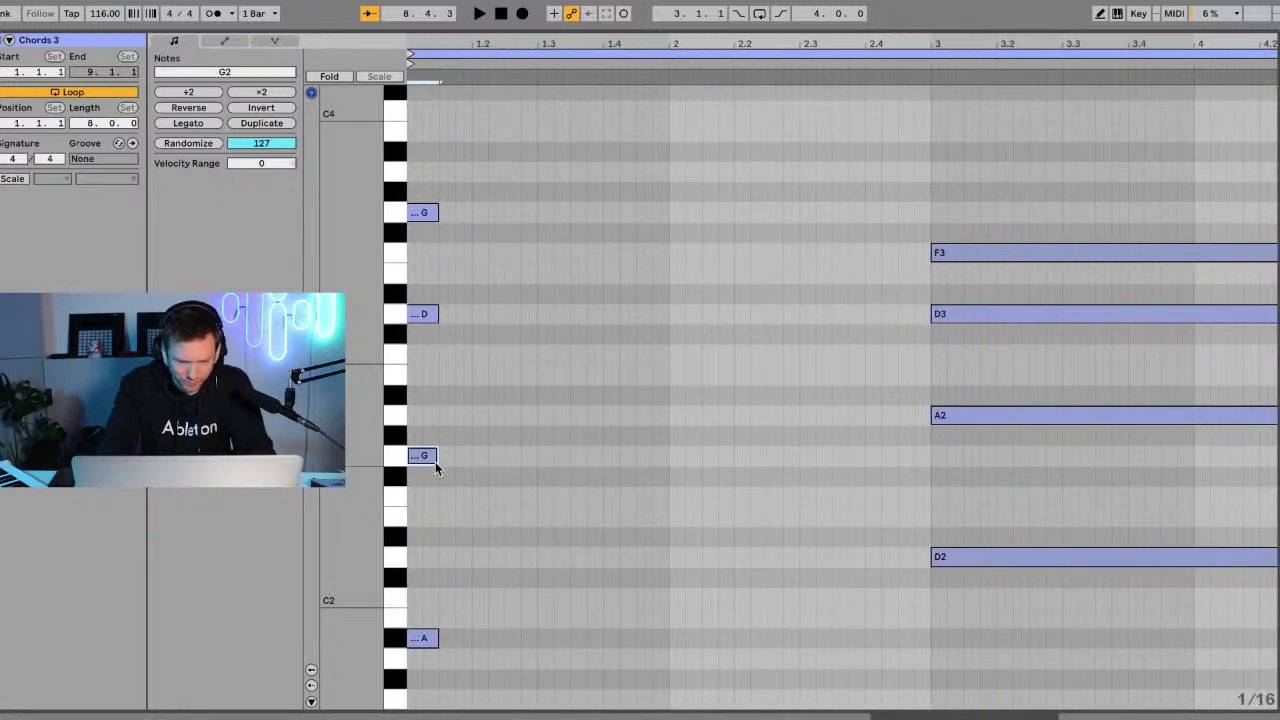
{"action": "left_click_drag", "start_coordinate": [433, 665], "coordinate": [421, 213]}
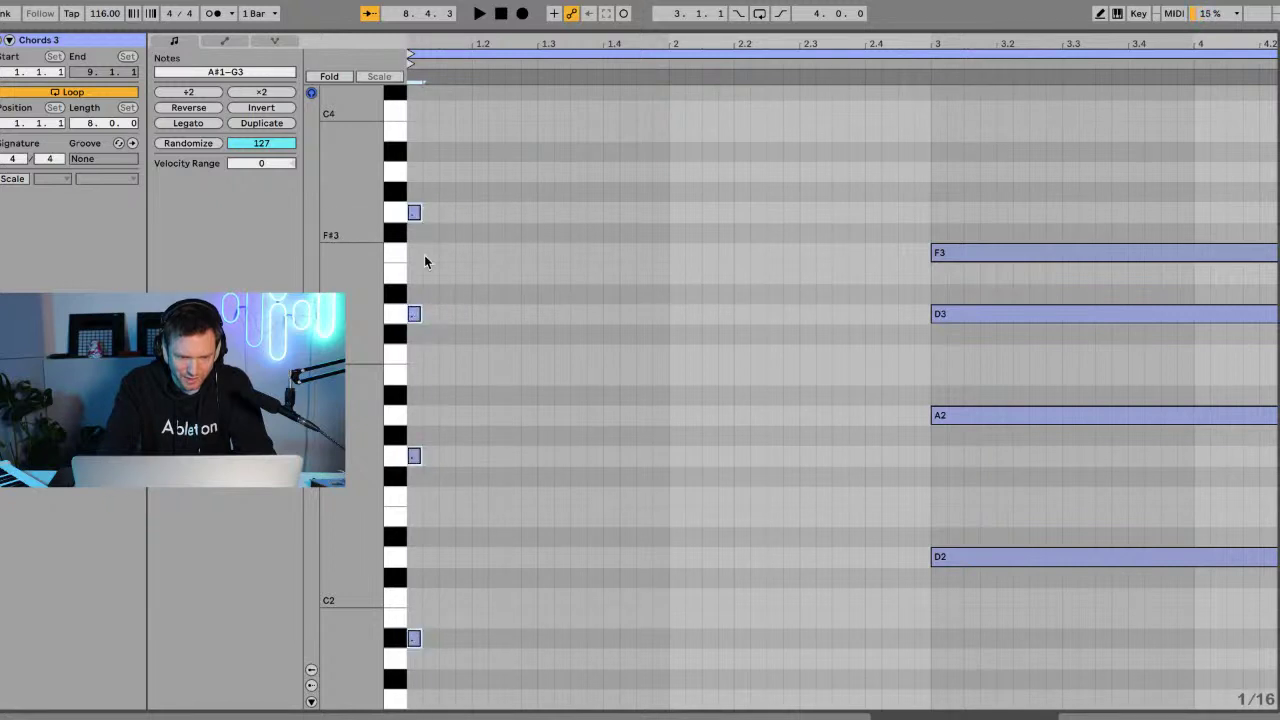
Stagger the first chord into an ascending arpeggio by delaying G2 by one, D3 by two and G3 by three 1/16 steps.
{"action": "left_click", "coordinate": [416, 455]}
{"action": "key", "text": "Right"}
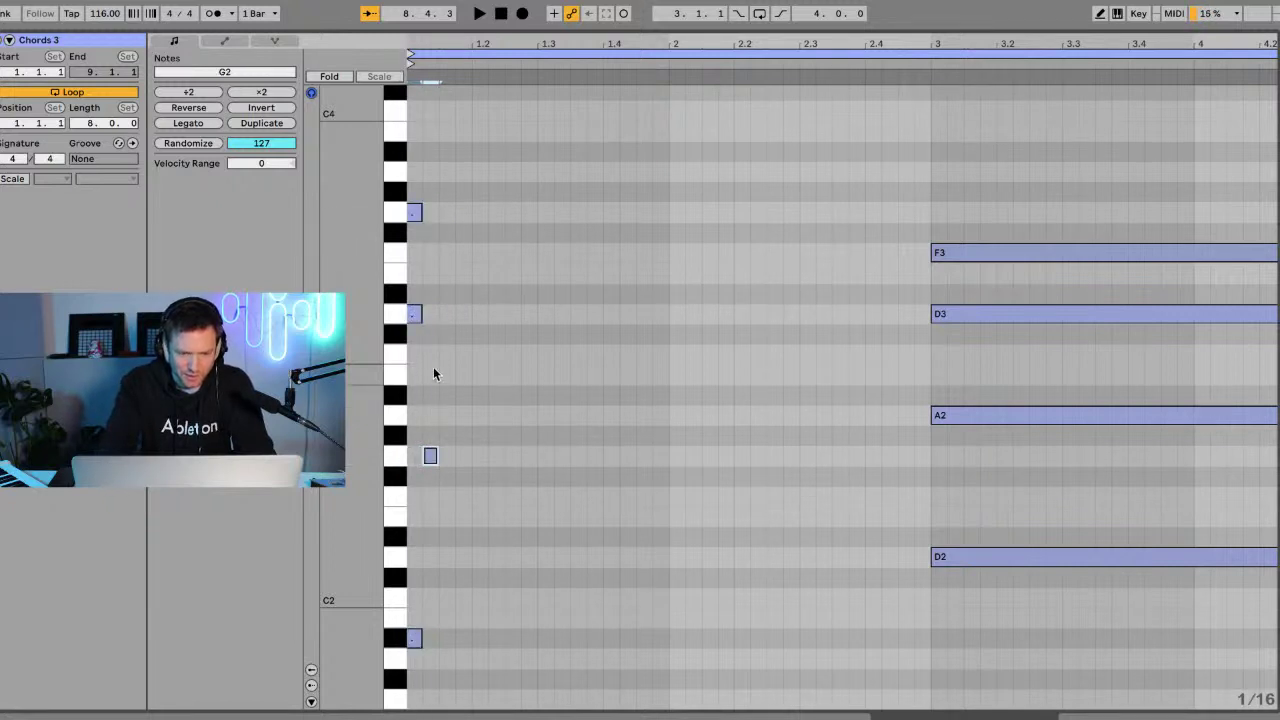
{"action": "left_click", "coordinate": [412, 314]}
{"action": "key", "text": "Right"}
{"action": "key", "text": "Right"}
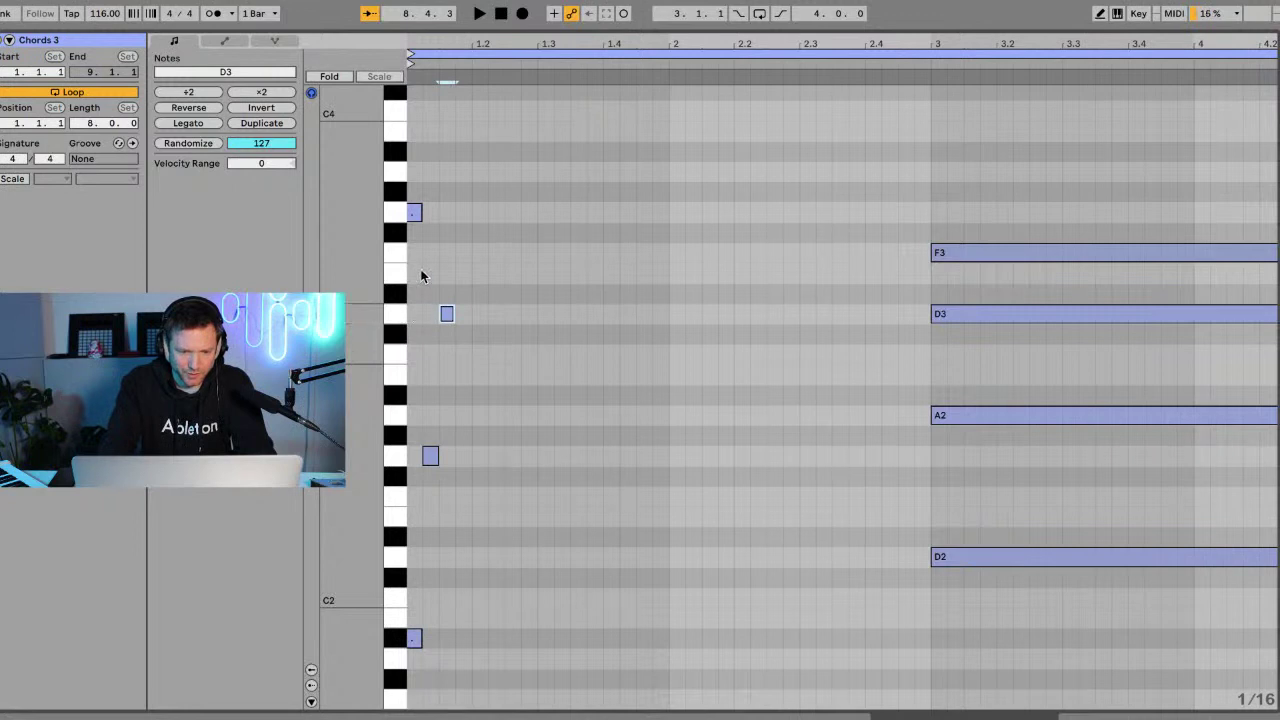
{"action": "left_click", "coordinate": [414, 213]}
{"action": "key", "text": "Right"}
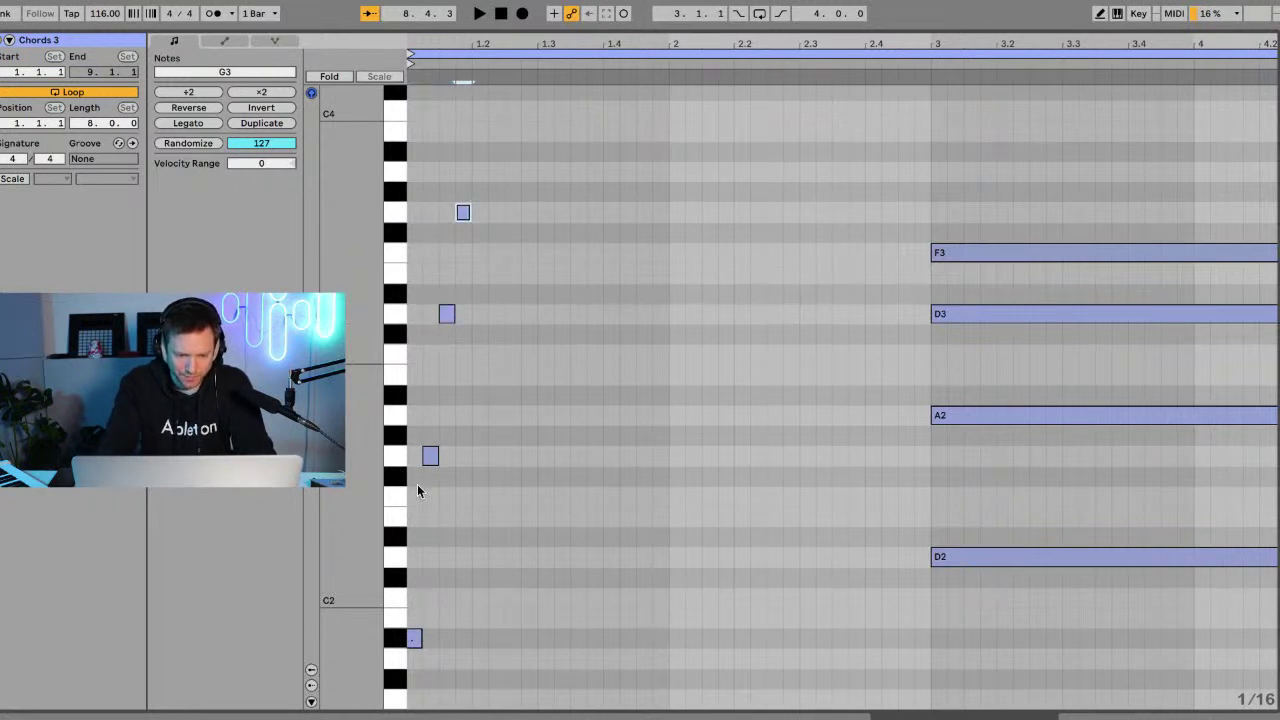
Duplicate the four-note arpeggio six times across bars 1 and 2, and delete the short D3 and G3 notes spilling into bar 3.
{"action": "left_click_drag", "start_coordinate": [412, 660], "coordinate": [486, 208]}
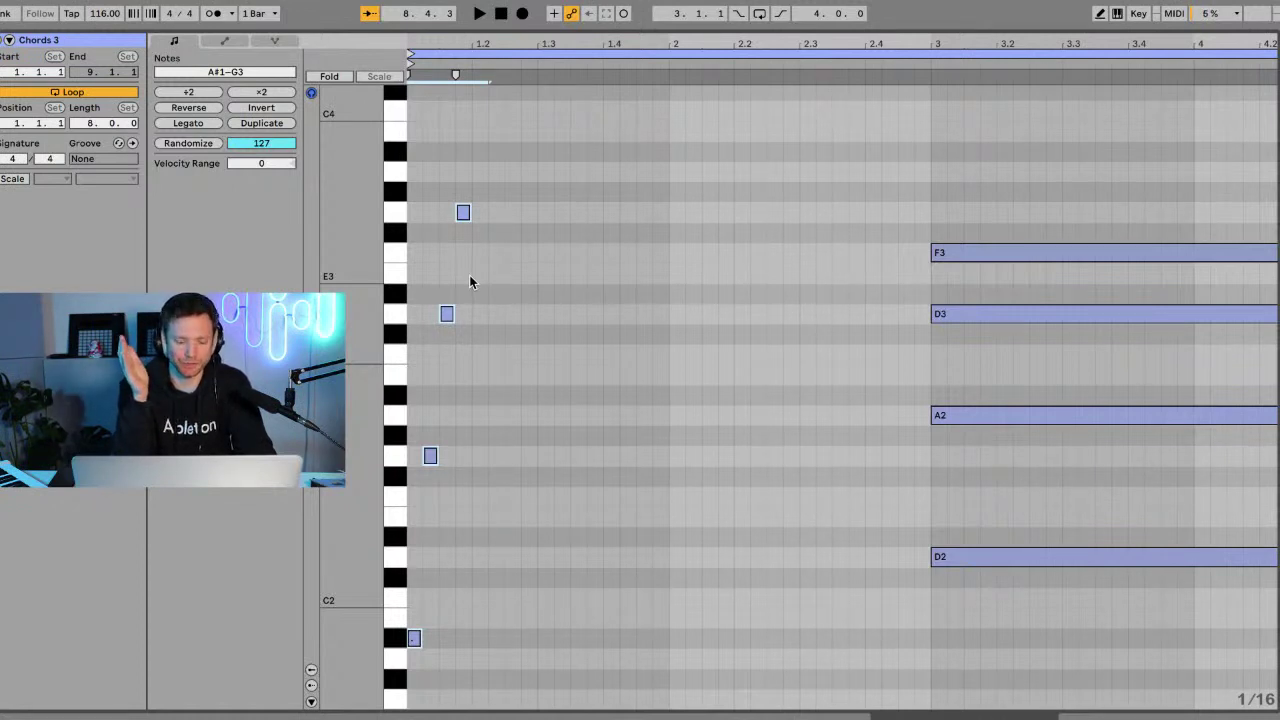
{"action": "key", "text": "ctrl+d"}
{"action": "key", "text": "ctrl+d"}
{"action": "key", "text": "ctrl+d"}
{"action": "key", "text": "ctrl+d"}
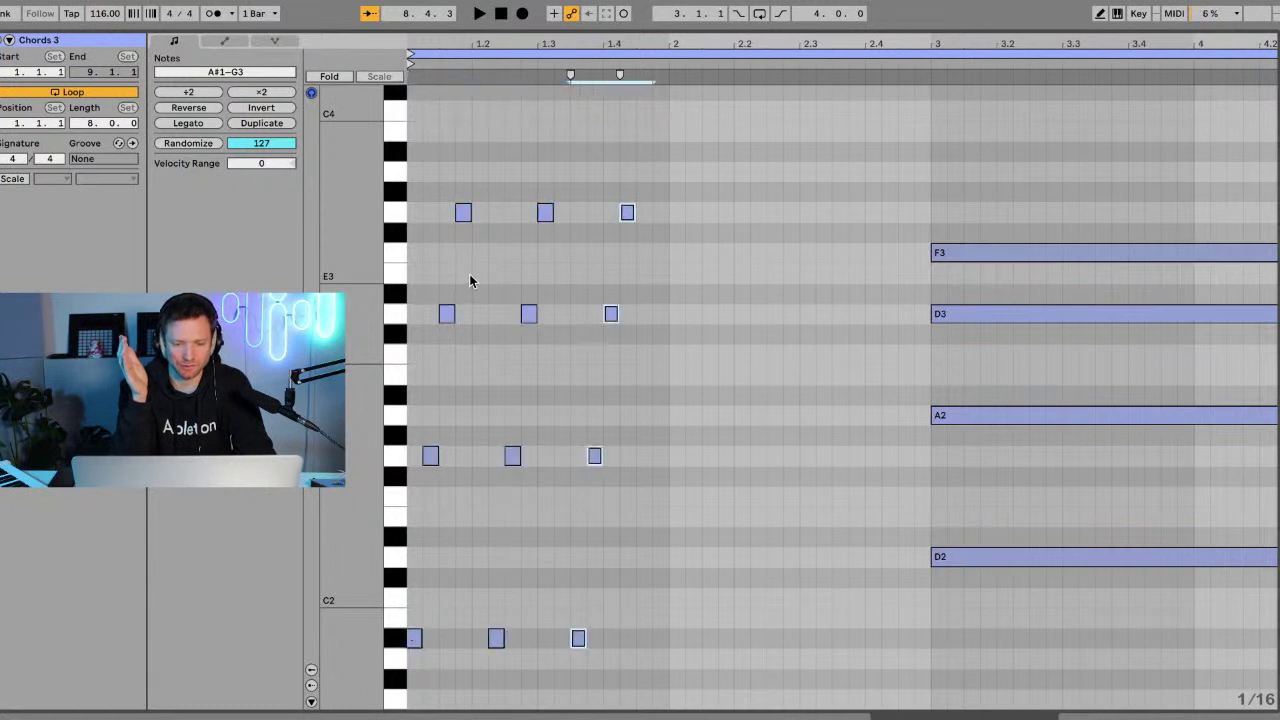
{"action": "key", "text": "ctrl+d"}
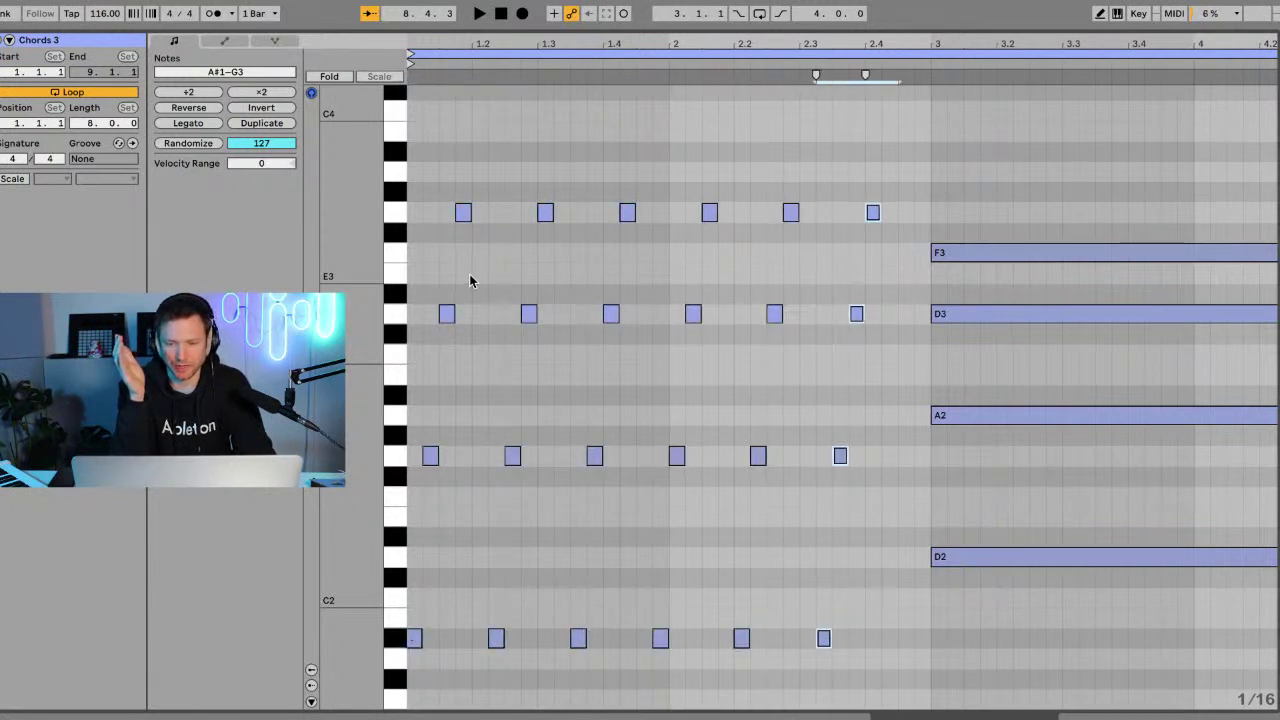
{"action": "key", "text": "ctrl+d"}
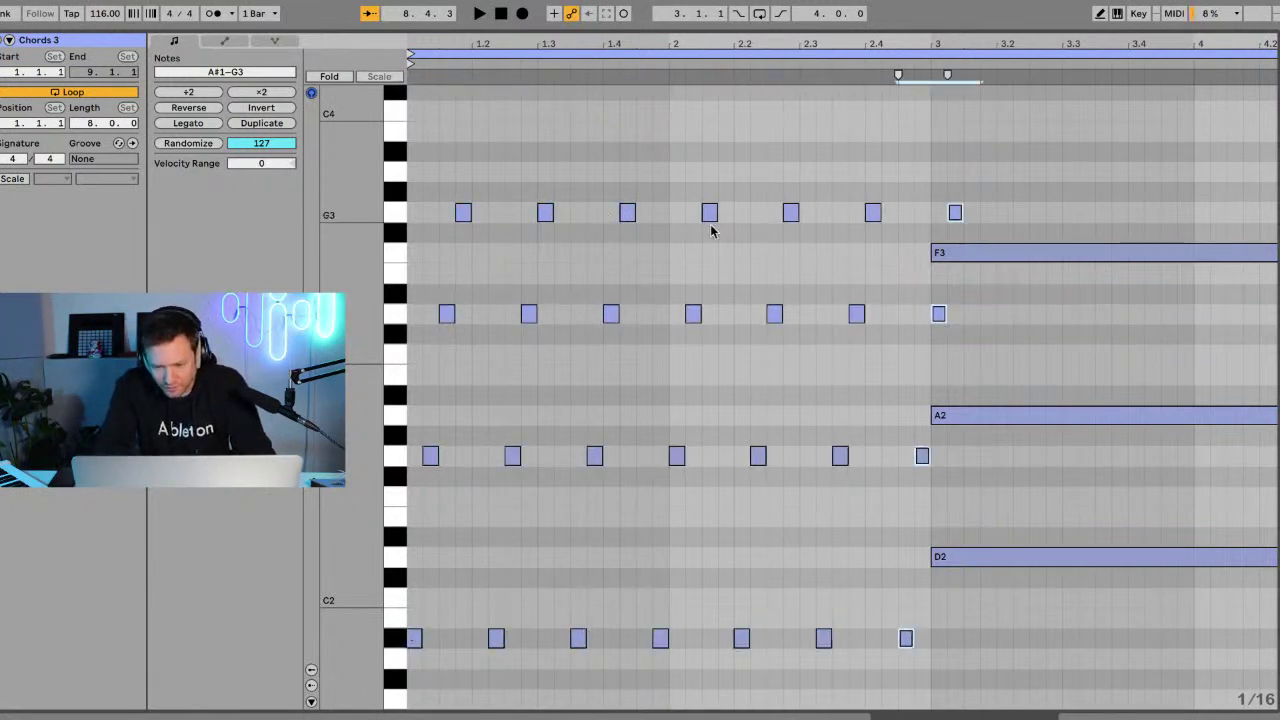
{"action": "double_click", "coordinate": [938, 314]}
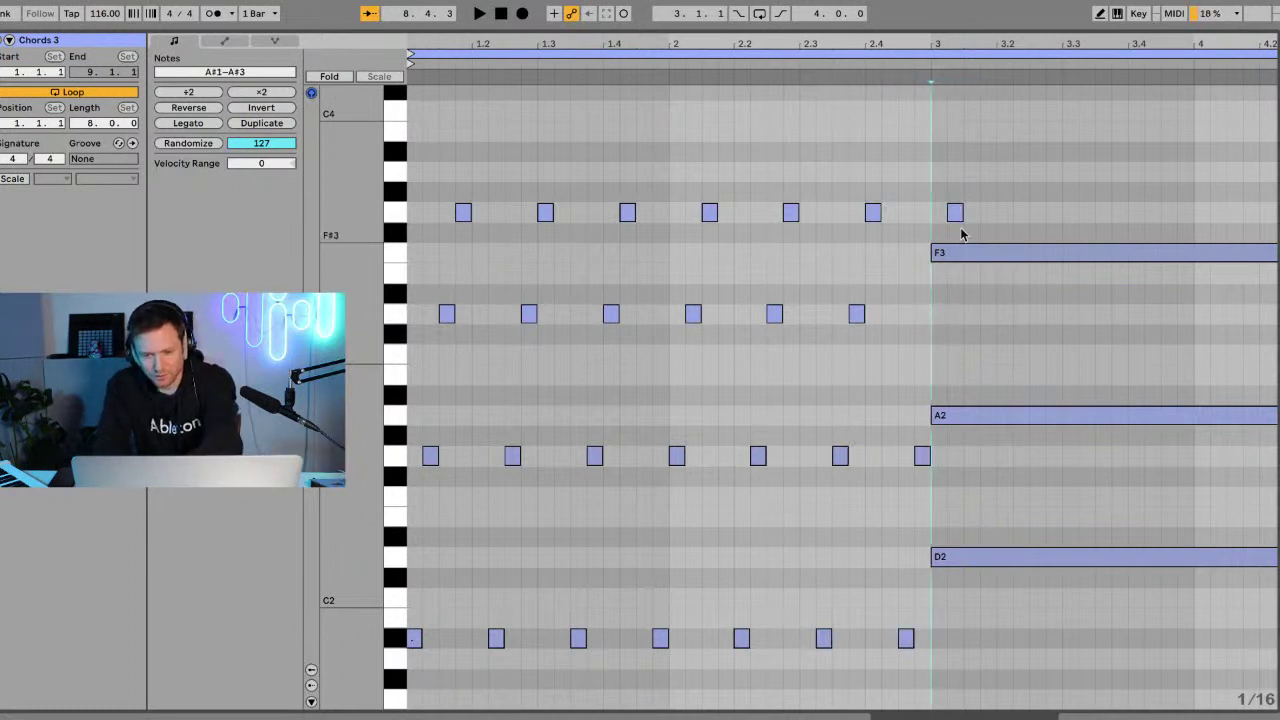
{"action": "double_click", "coordinate": [955, 212]}
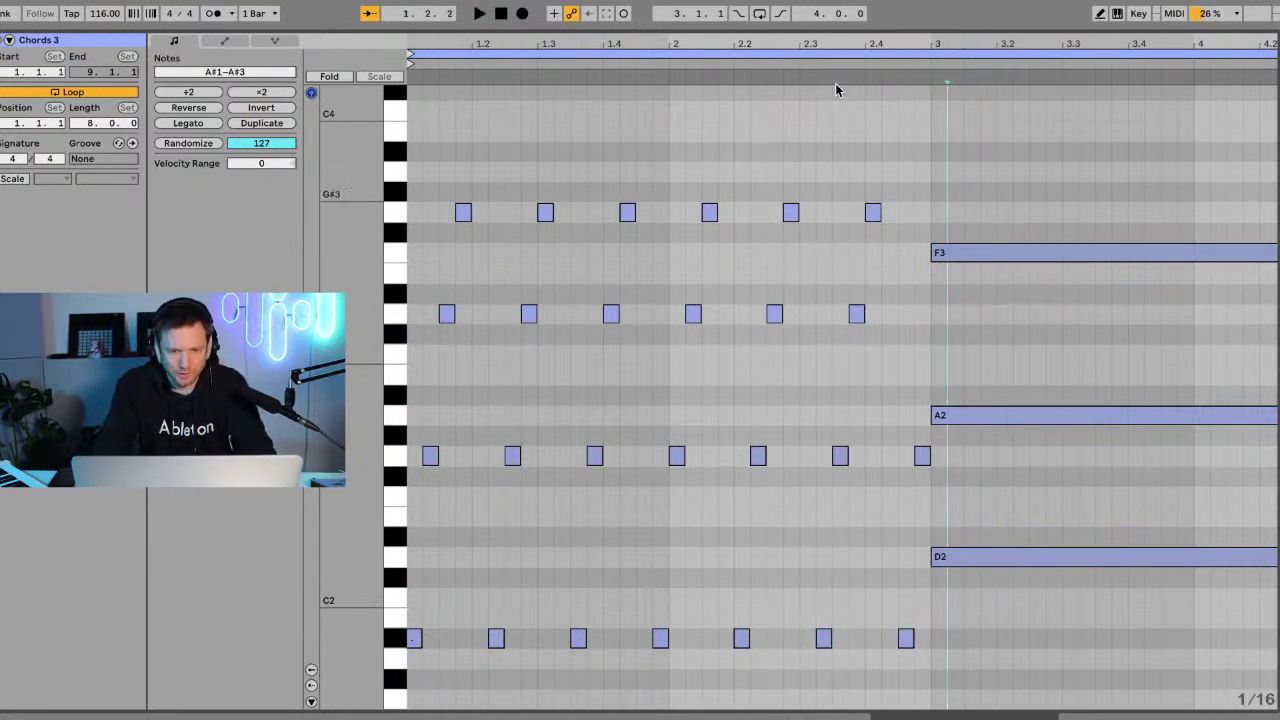
Play the Arp clip with the chords, raising the Arp track's volume and lowering the Chords track's volume.
{"action": "key", "text": "super+alt+e"}
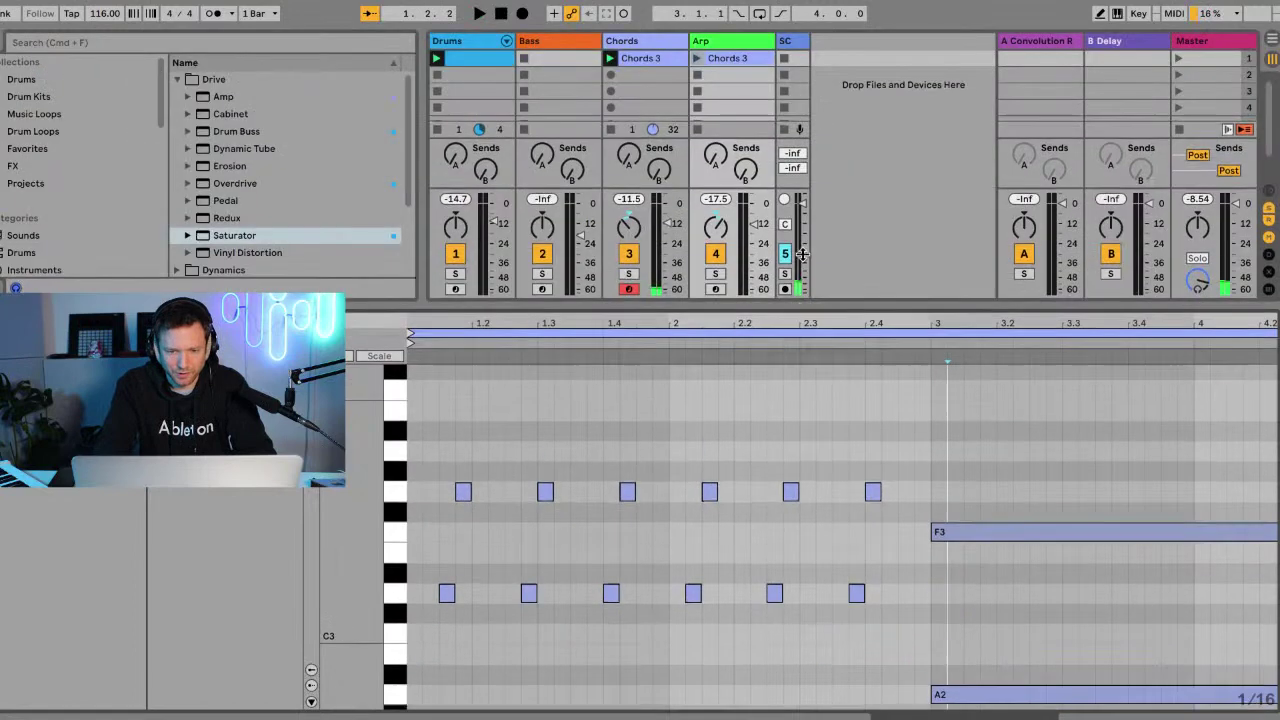
{"action": "left_click", "coordinate": [699, 59]}
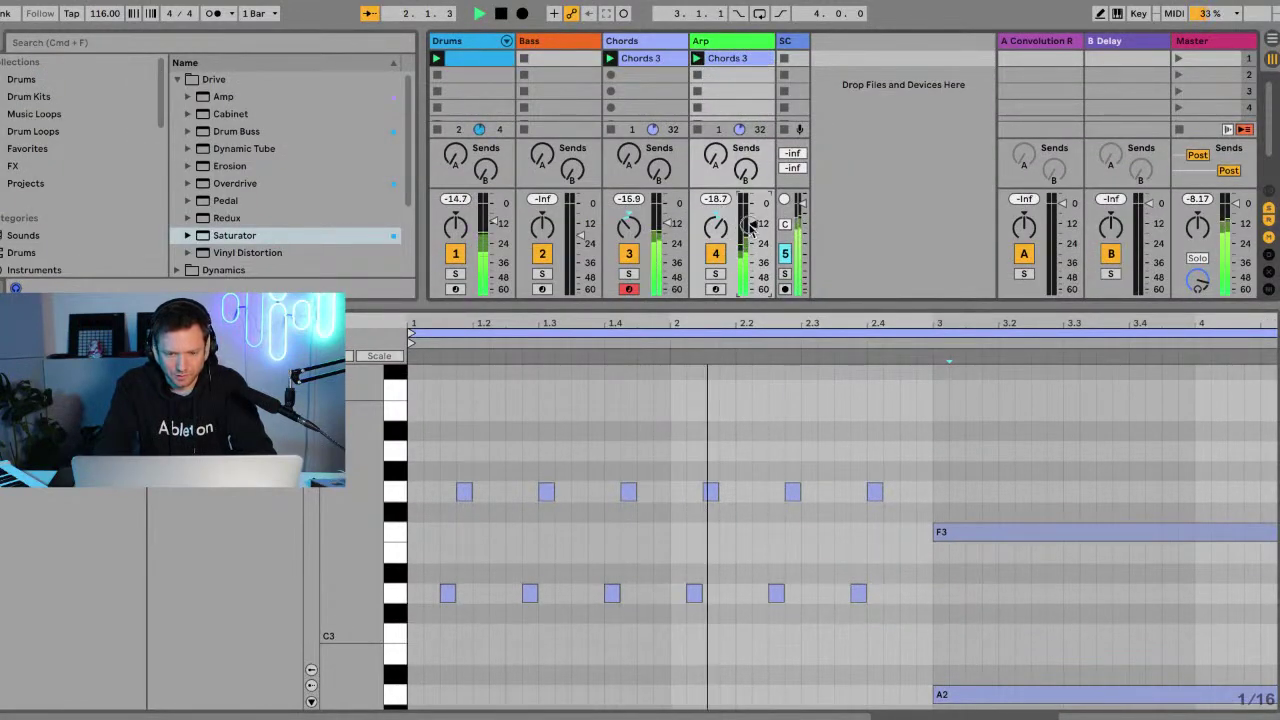
{"action": "left_click_drag", "start_coordinate": [756, 224], "coordinate": [748, 215]}
{"action": "left_click_drag", "start_coordinate": [668, 220], "coordinate": [668, 240]}
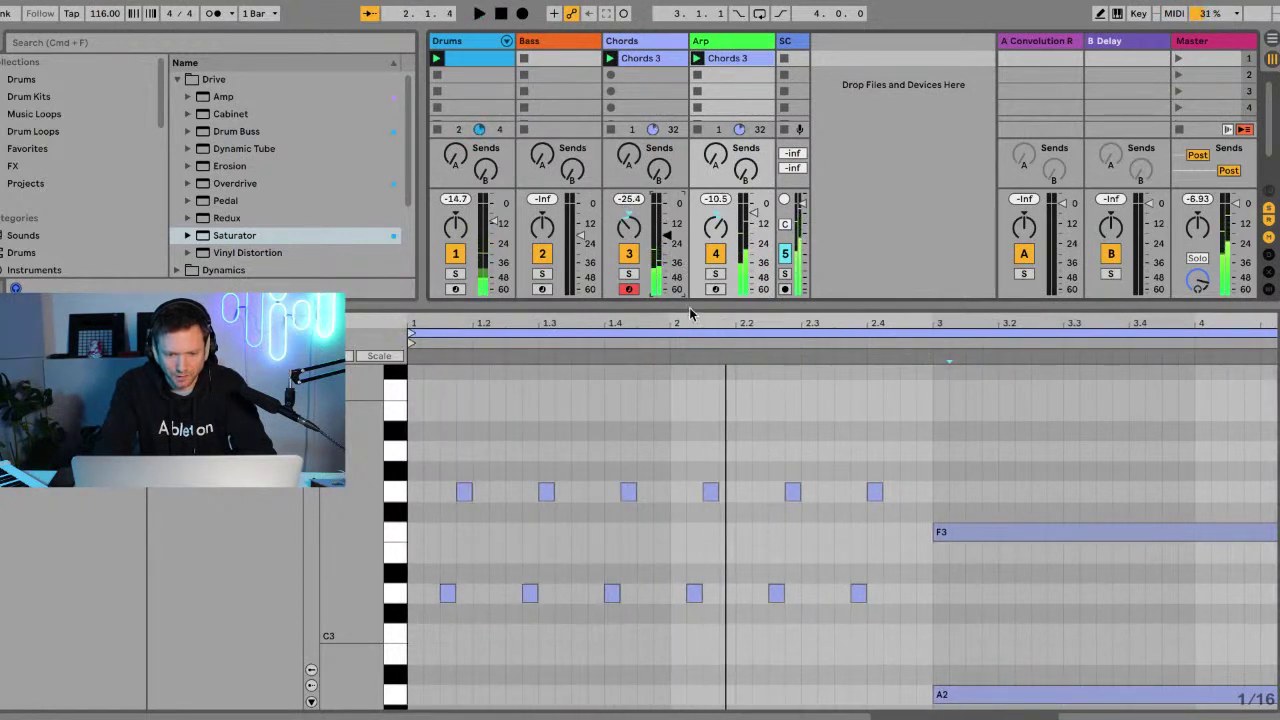
Try all notes of the Arp clip one octave higher during playback and transpose them back down an octave.
{"action": "left_click_drag", "start_coordinate": [690, 306], "coordinate": [651, 265]}
{"action": "key", "text": "super+a"}
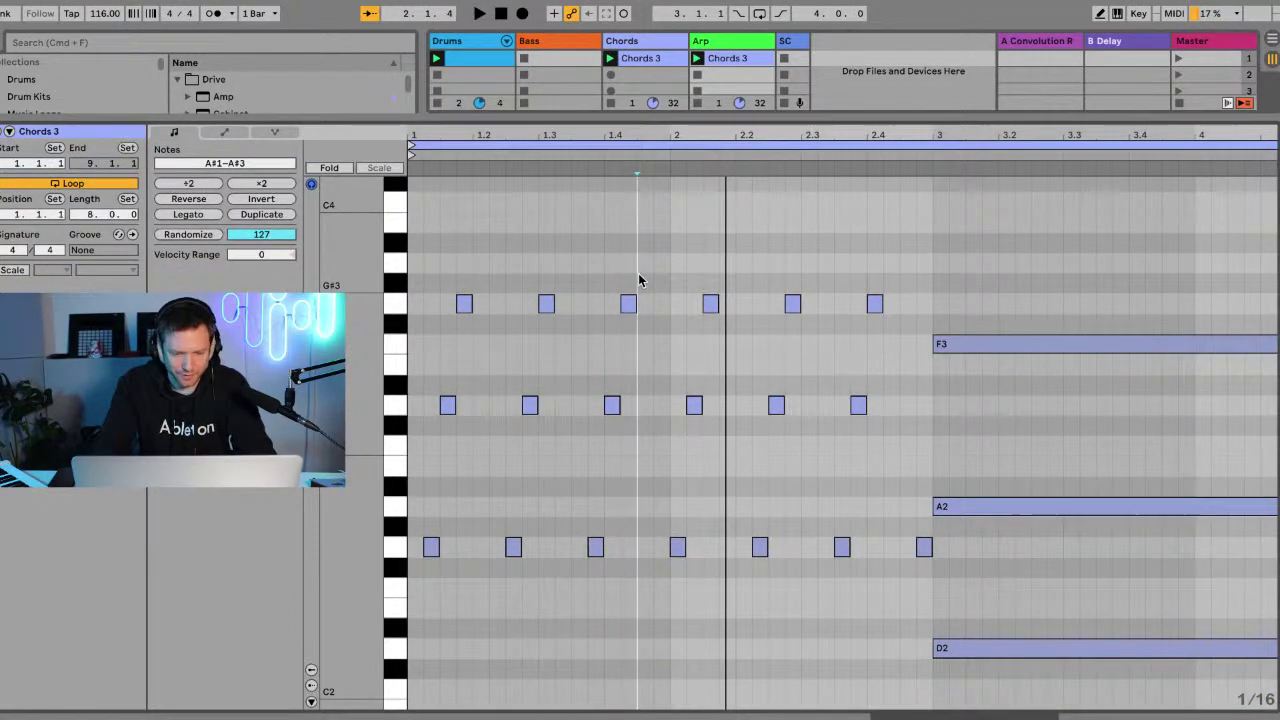
{"action": "key", "text": "shift+Up"}
{"action": "key", "text": "space"}
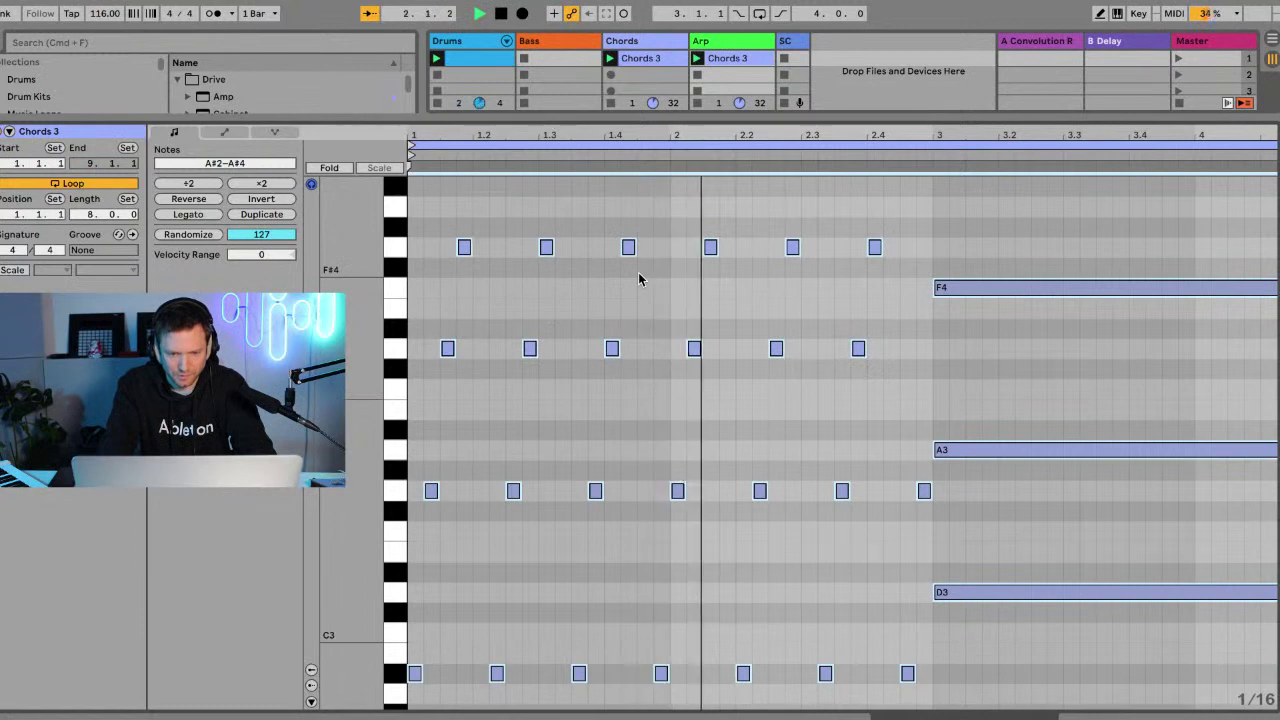
{"action": "scroll", "coordinate": [640, 280], "scroll_direction": "right", "scroll_amount": 2}
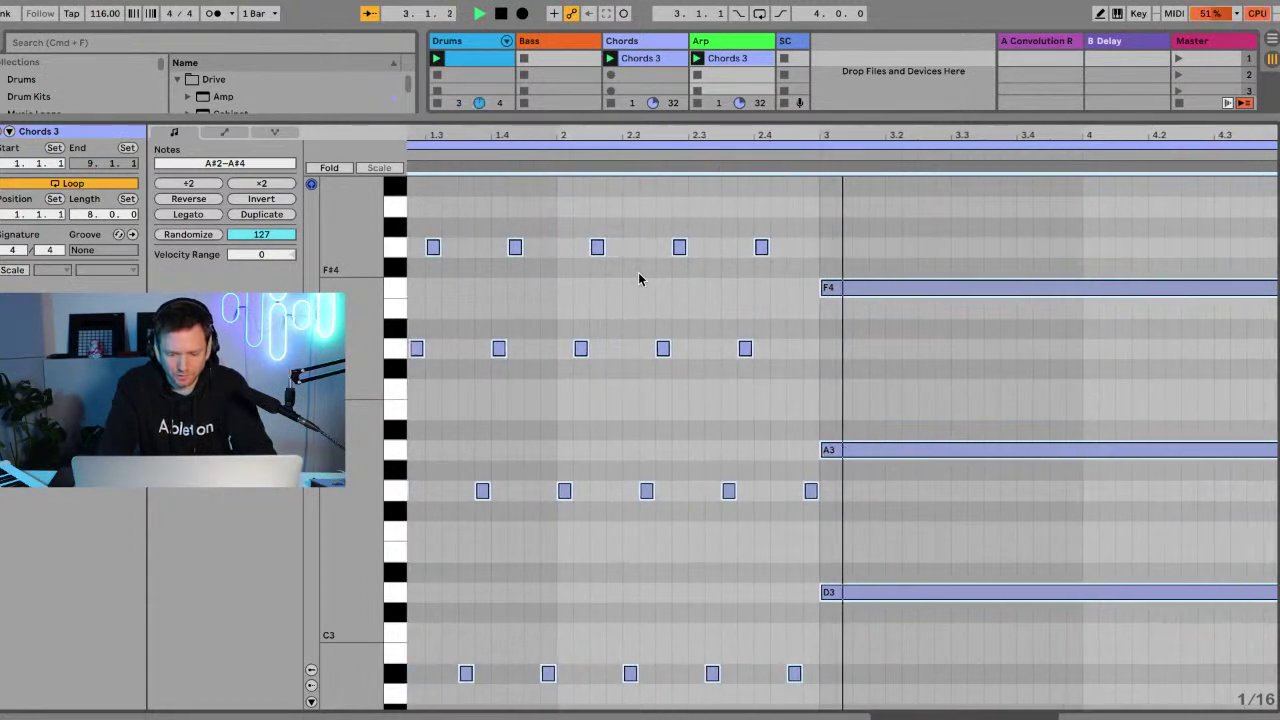
{"action": "key", "text": "shift+Down"}
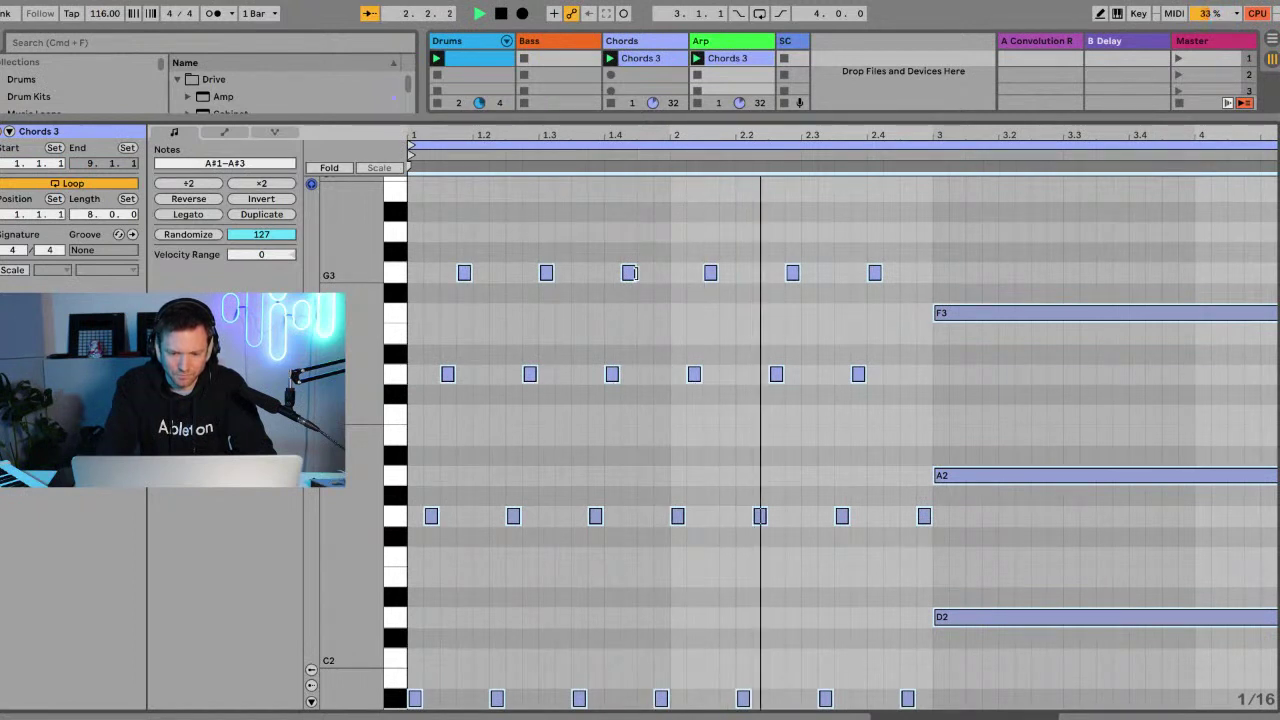
Examine the repeating four-note arpeggio in bars 1 and 2 up close and select its first cycle.
{"action": "scroll", "coordinate": [733, 199], "scroll_direction": "right", "scroll_amount": 2}
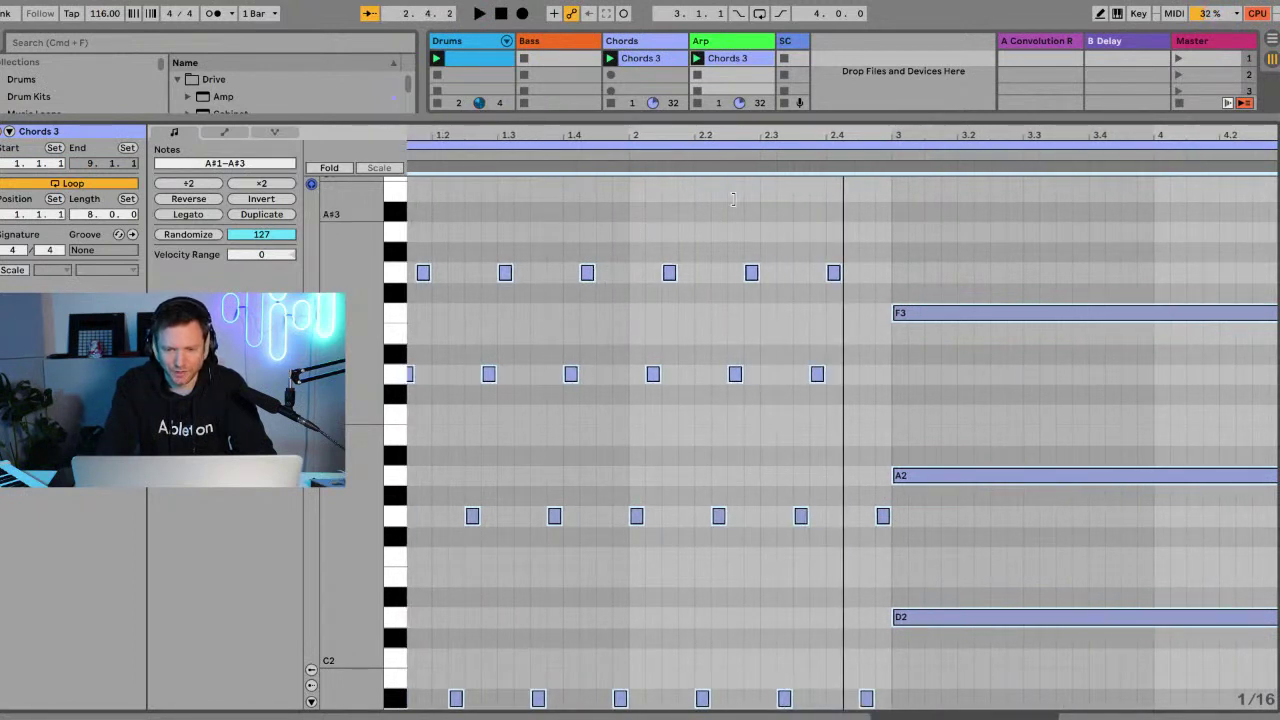
{"action": "double_click", "coordinate": [782, 133]}
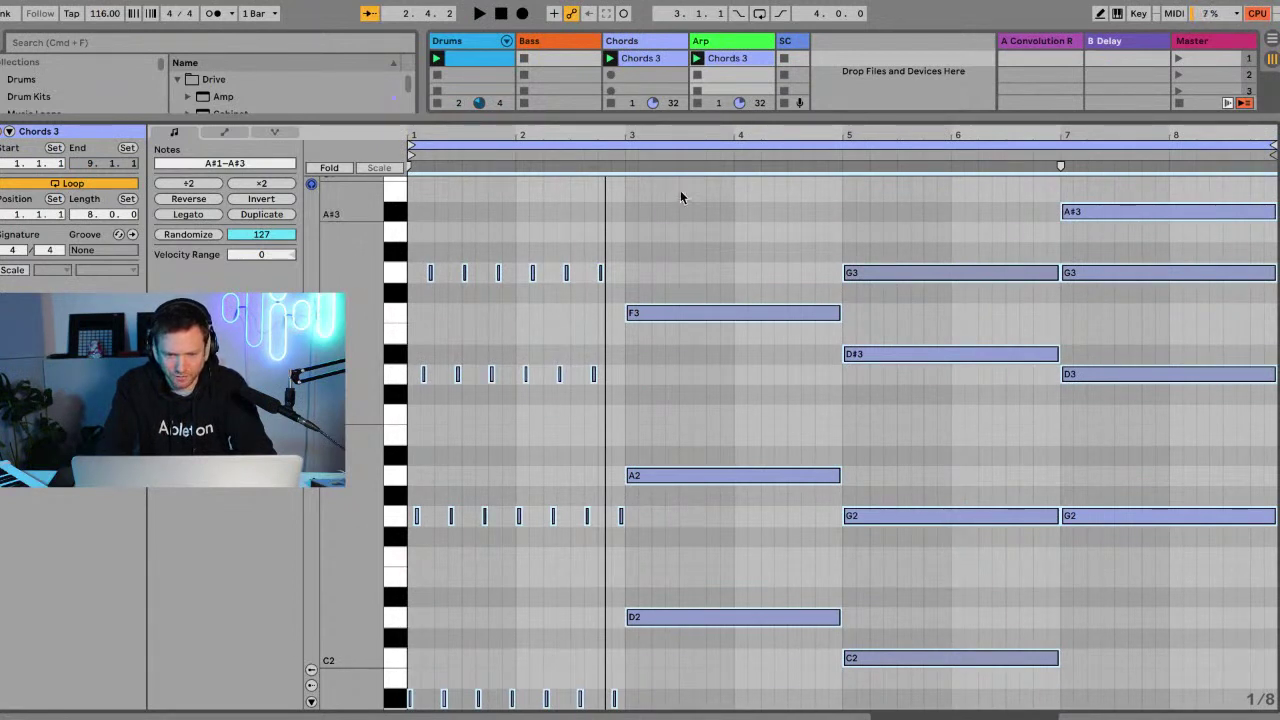
{"action": "scroll", "coordinate": [663, 128], "scroll_direction": "up", "scroll_amount": 5}
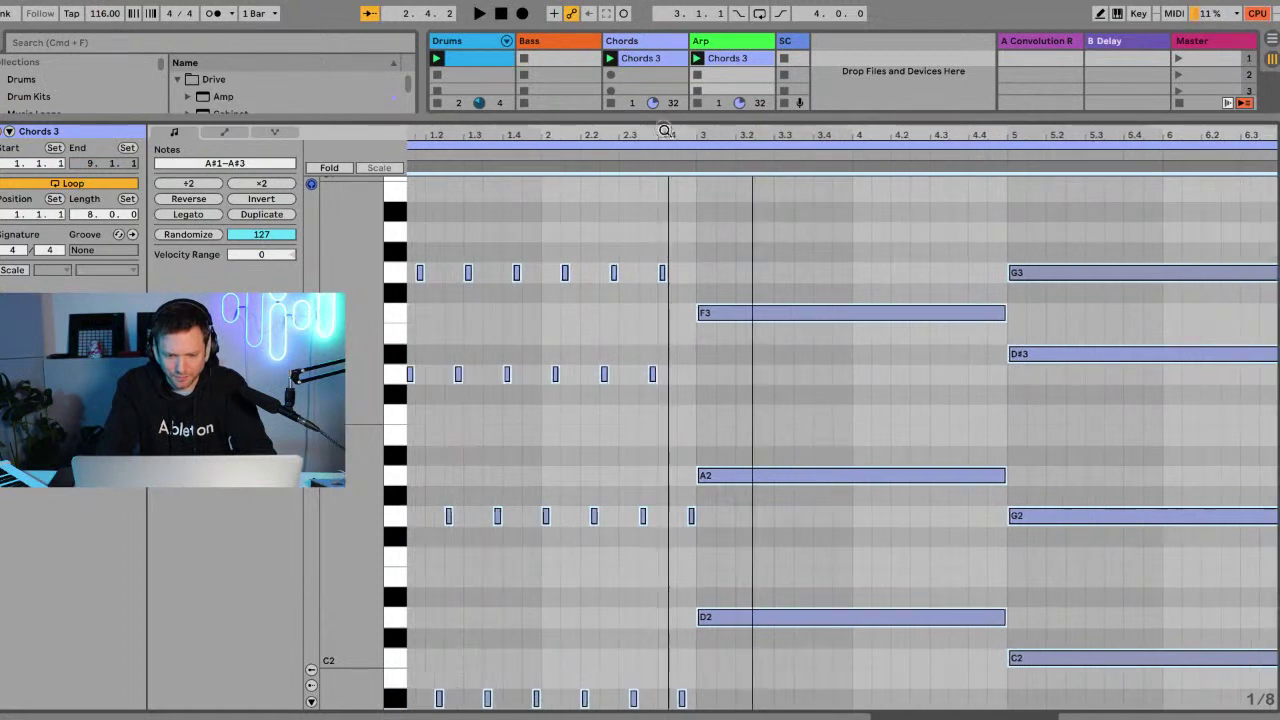
{"action": "scroll", "coordinate": [587, 450], "scroll_direction": "left", "scroll_amount": 2}
{"action": "scroll", "coordinate": [587, 452], "scroll_direction": "down", "scroll_amount": 1}
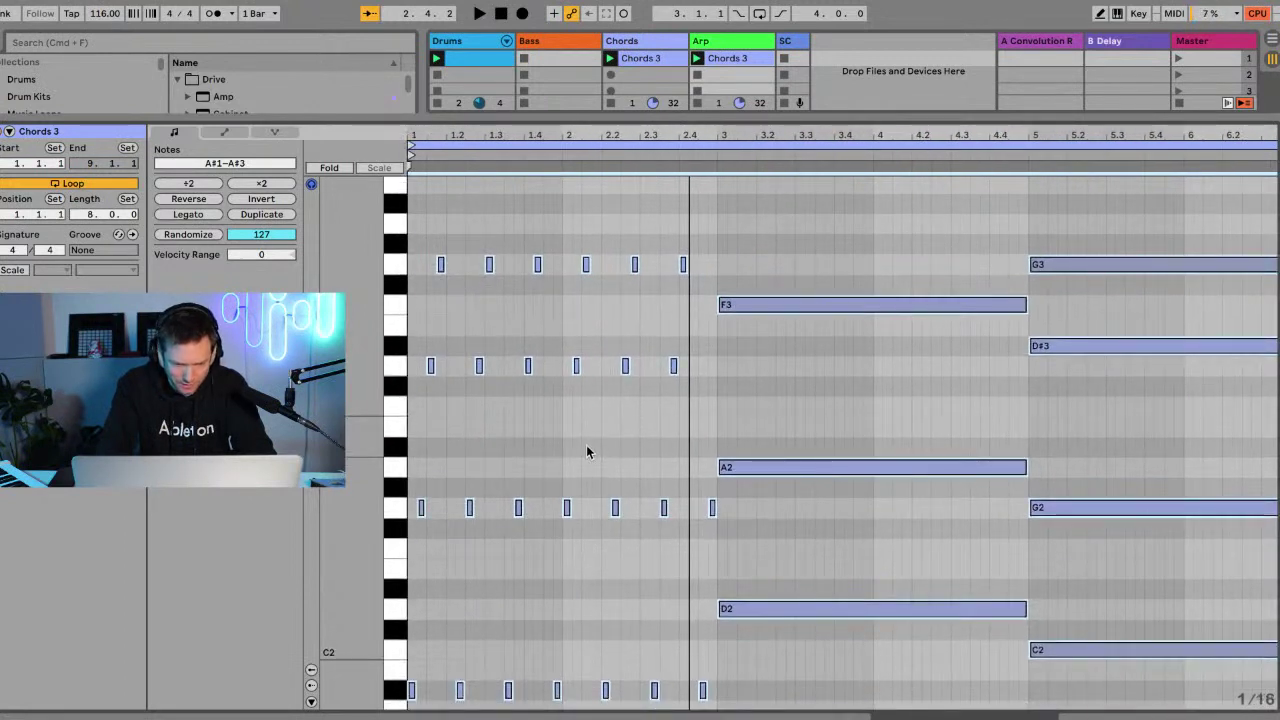
{"action": "scroll", "coordinate": [587, 452], "scroll_direction": "down", "scroll_amount": 3}
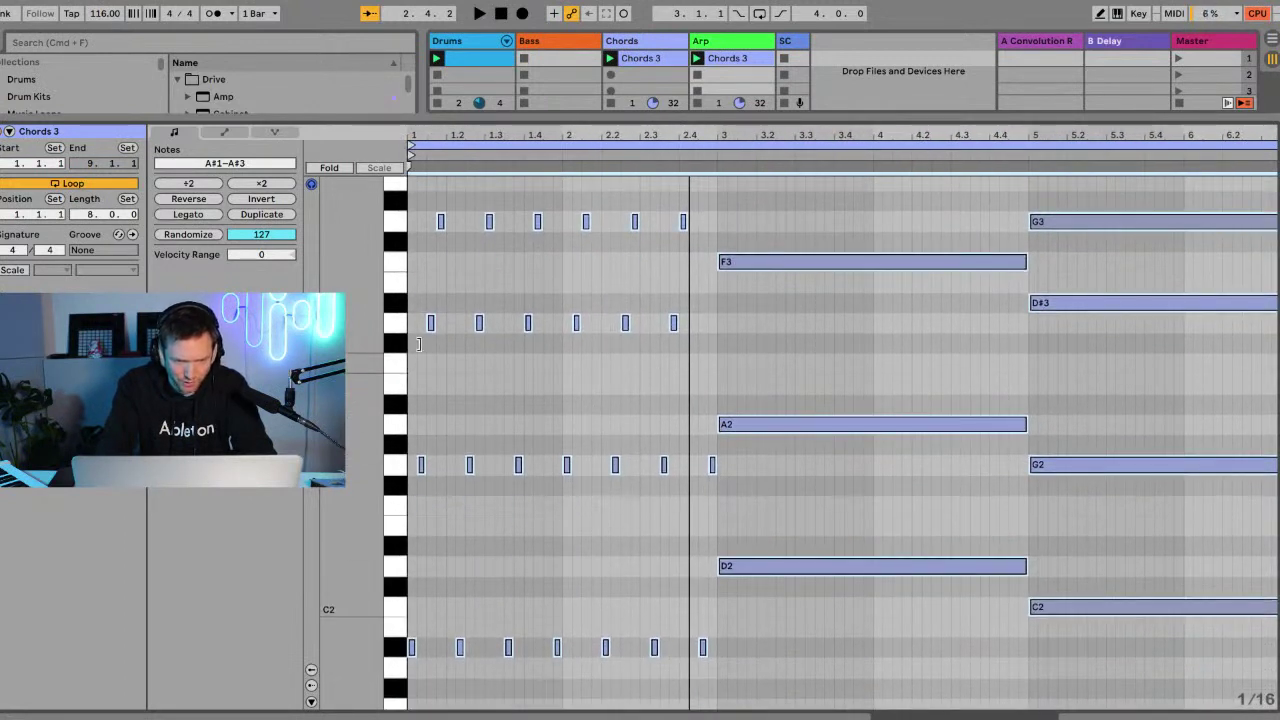
{"action": "left_click_drag", "start_coordinate": [463, 127], "coordinate": [506, 163]}
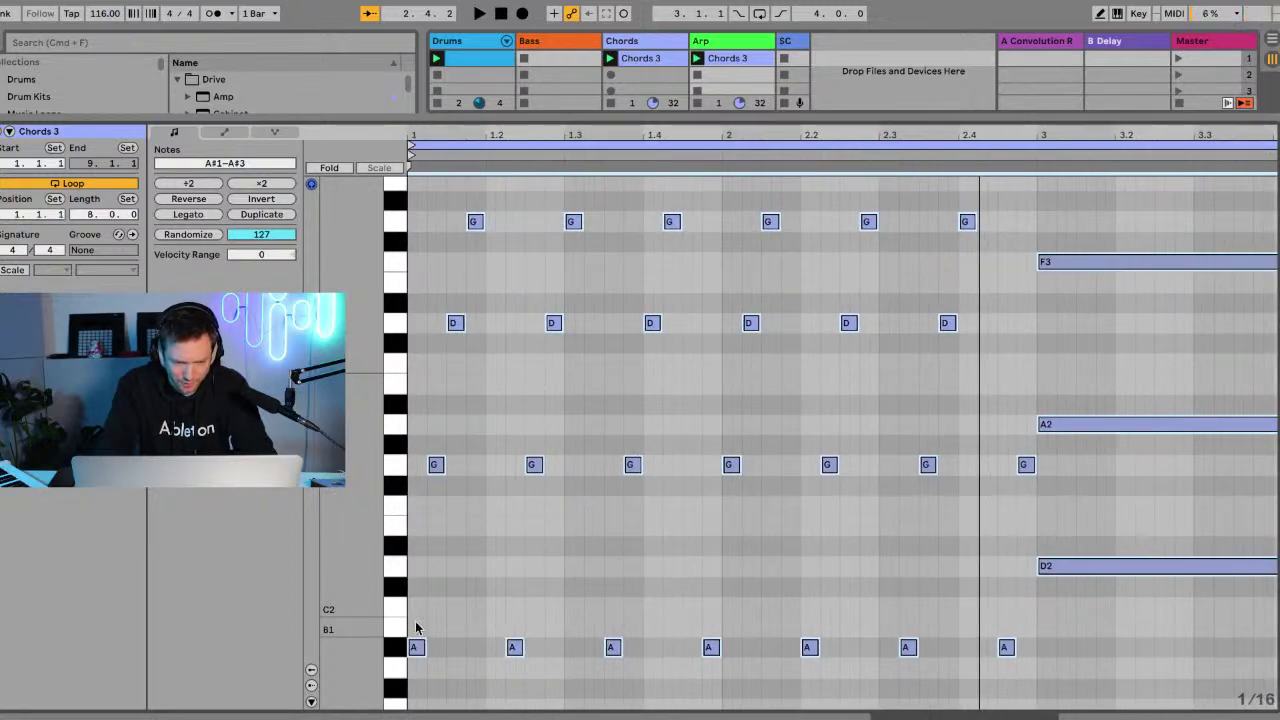
{"action": "left_click_drag", "start_coordinate": [414, 621], "coordinate": [501, 626]}
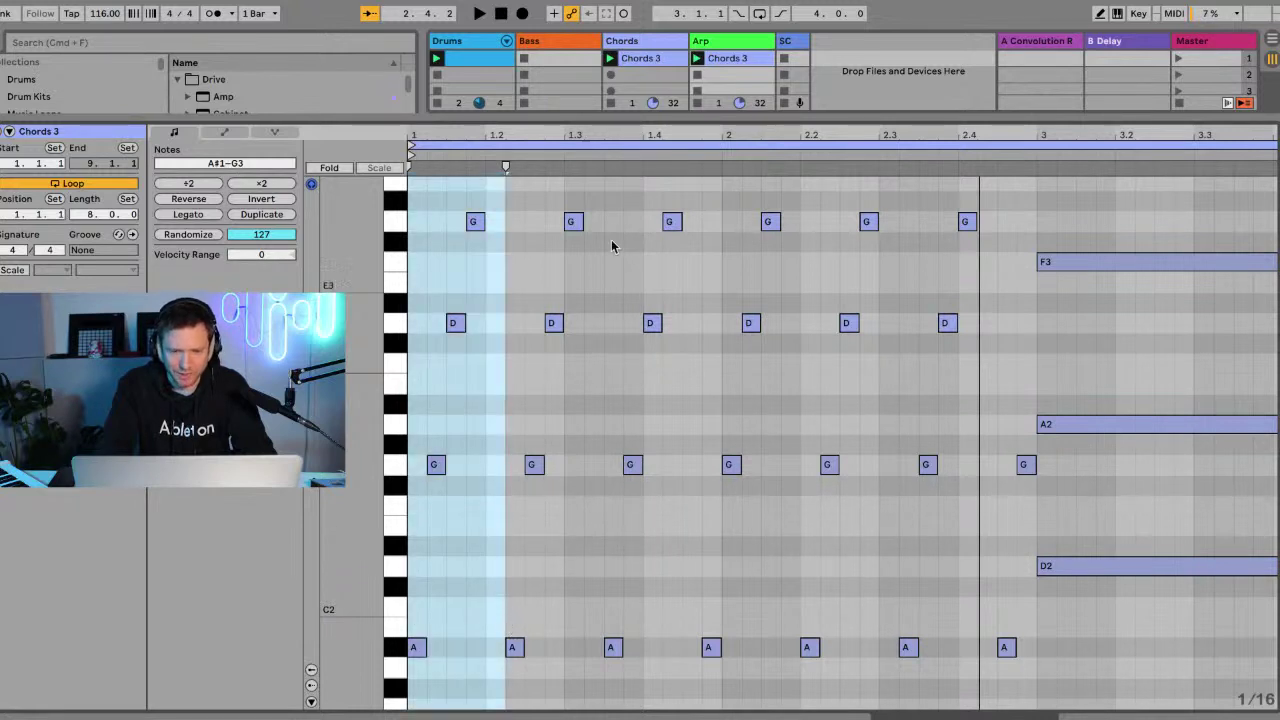
Examine the three-note chord D2, A2, F3 in bars 3 and 4, briefly folding the note editor to the used pitches.
{"action": "left_click_drag", "start_coordinate": [621, 135], "coordinate": [963, 229]}
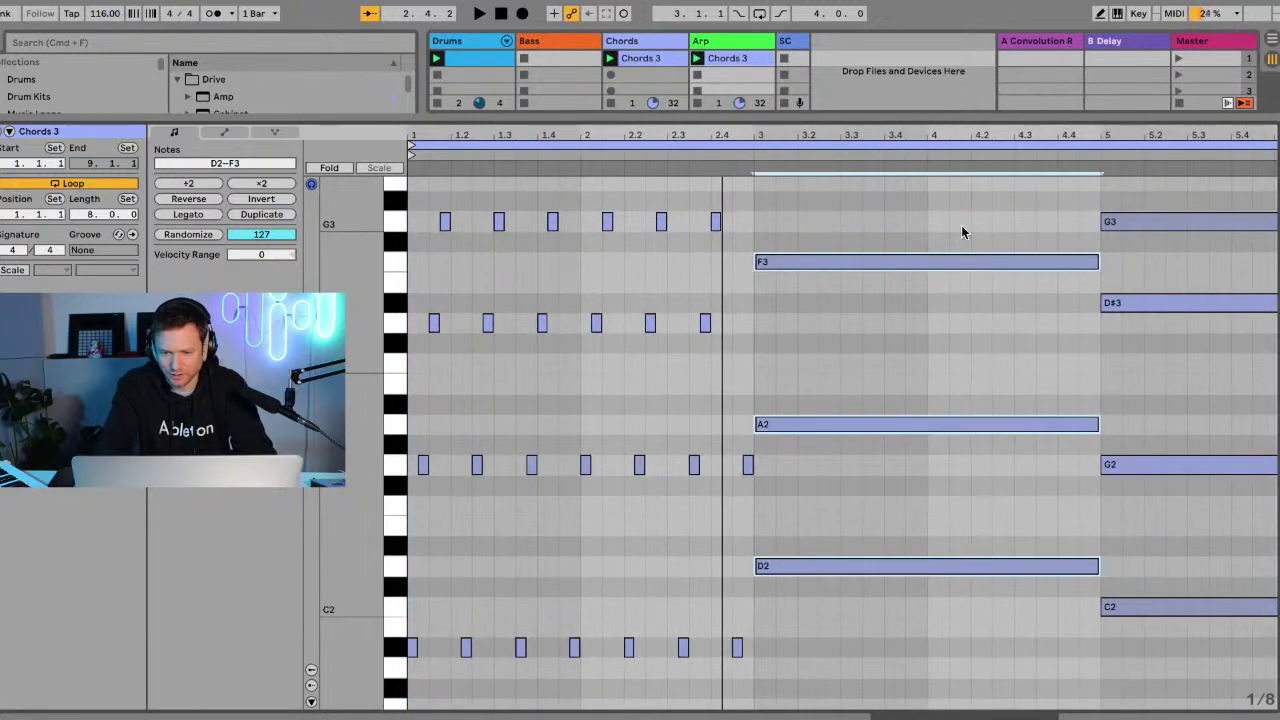
{"action": "scroll", "coordinate": [1055, 280], "scroll_direction": "up", "scroll_amount": 3}
{"action": "scroll", "coordinate": [1047, 290], "scroll_direction": "up", "scroll_amount": 2}
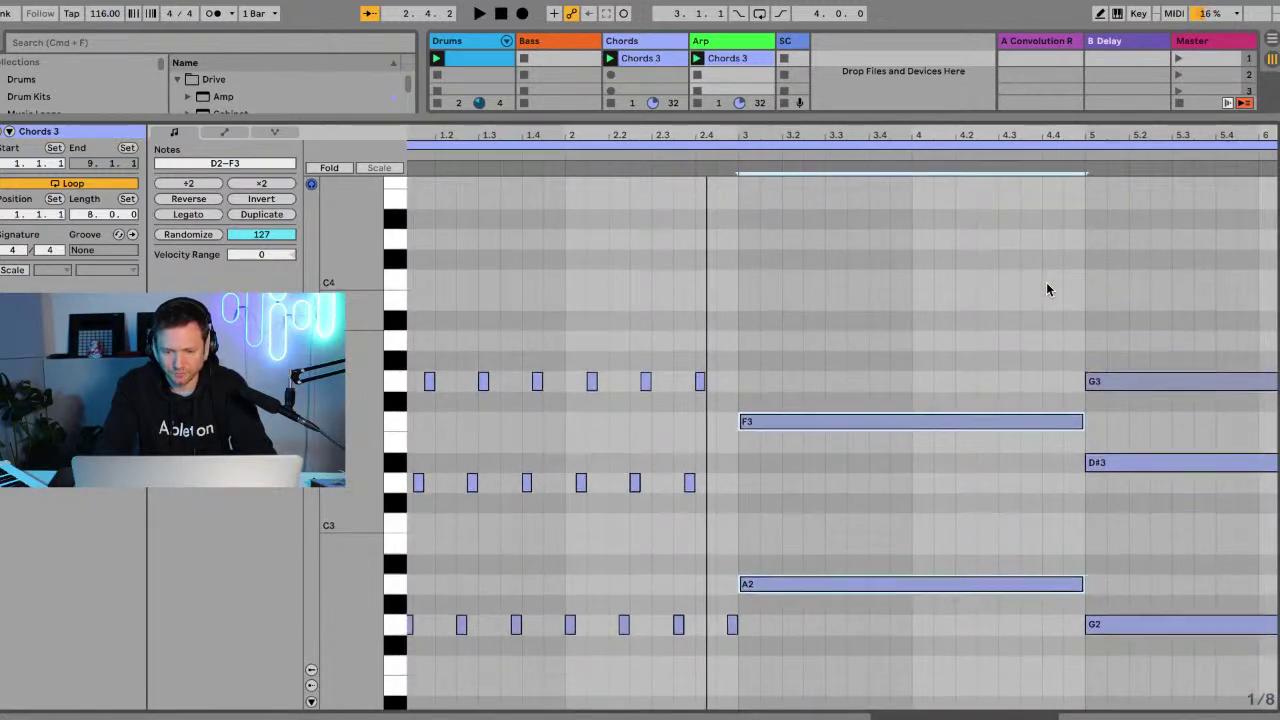
{"action": "scroll", "coordinate": [1047, 290], "scroll_direction": "down", "scroll_amount": 6}
{"action": "scroll", "coordinate": [1047, 290], "scroll_direction": "up", "scroll_amount": 2}
{"action": "scroll", "coordinate": [1047, 290], "scroll_direction": "up", "scroll_amount": 1}
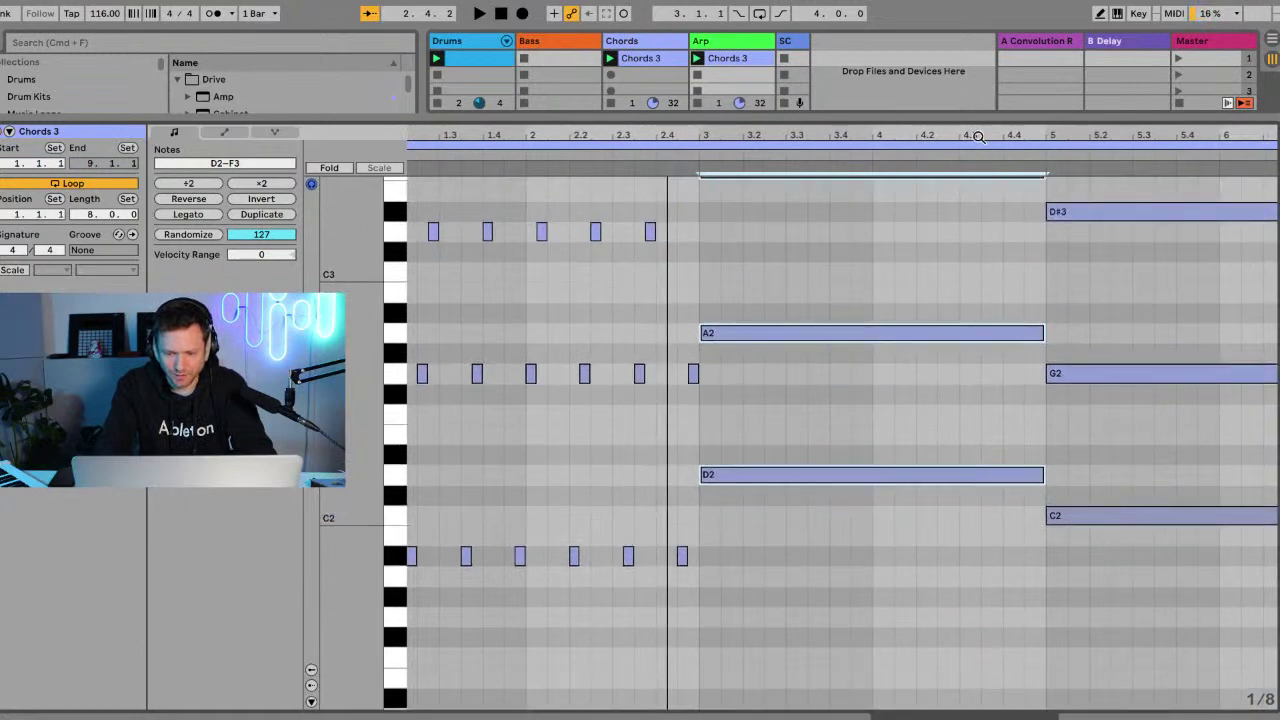
{"action": "scroll", "coordinate": [966, 216], "scroll_direction": "up", "scroll_amount": 5}
{"action": "scroll", "coordinate": [966, 220], "scroll_direction": "down", "scroll_amount": 3}
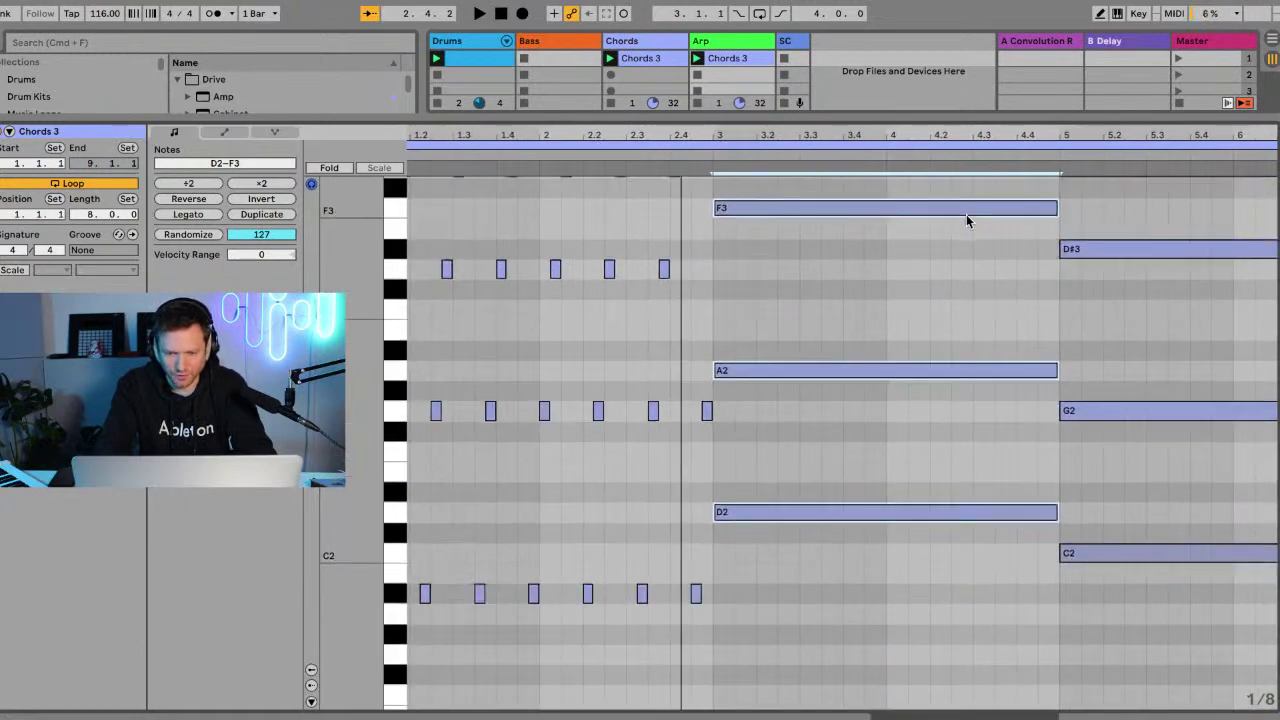
{"action": "left_click_drag", "start_coordinate": [810, 138], "coordinate": [805, 95]}
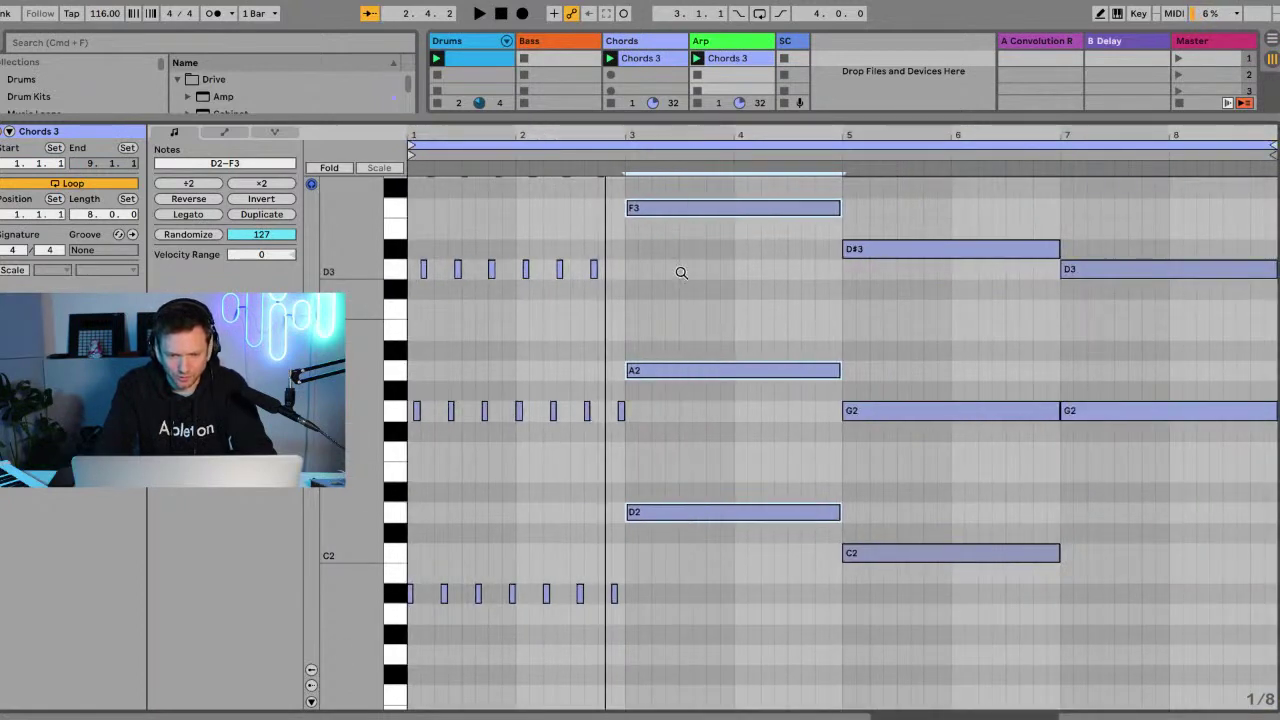
{"action": "scroll", "coordinate": [680, 276], "scroll_direction": "up", "scroll_amount": 3}
{"action": "left_click", "coordinate": [332, 168]}
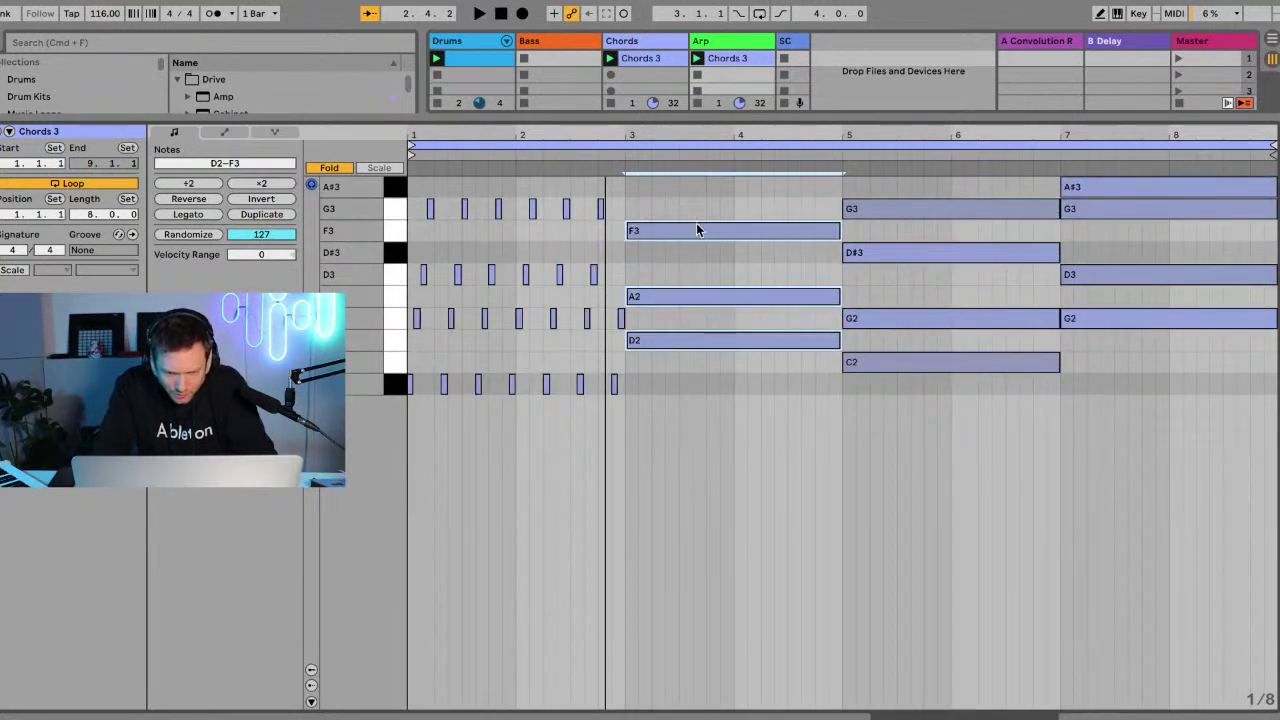
{"action": "left_click", "coordinate": [332, 168]}
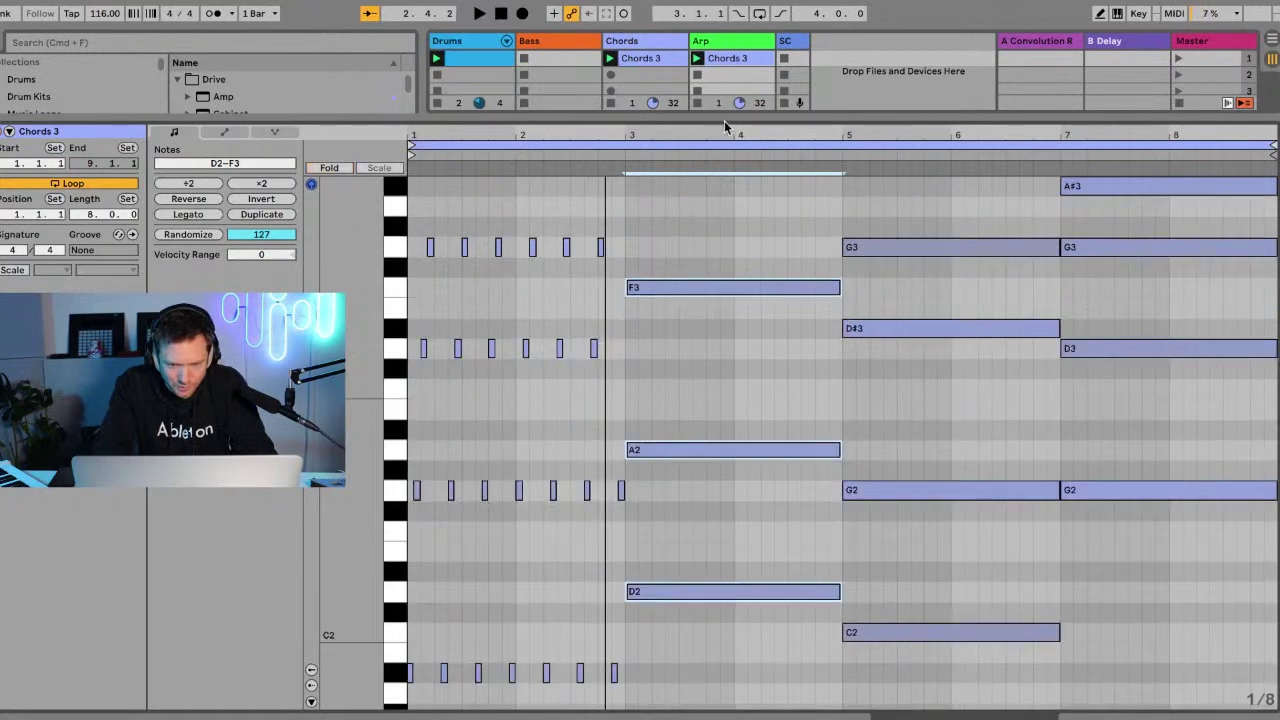
Enlarge the note editor and add G3 as a fourth note to the bar 3 chord, extending it to the end of bar 4.
{"action": "left_click_drag", "start_coordinate": [732, 119], "coordinate": [727, 92]}
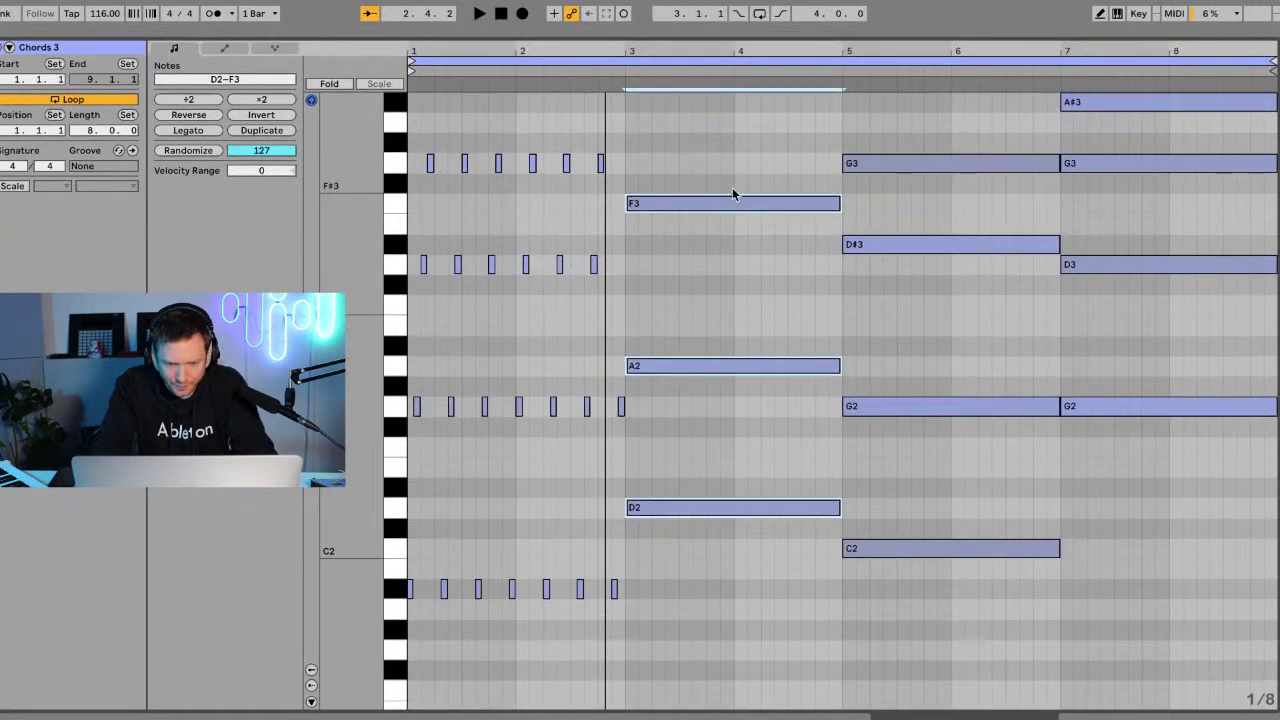
{"action": "scroll", "coordinate": [732, 190], "scroll_direction": "up", "scroll_amount": 3}
{"action": "scroll", "coordinate": [712, 438], "scroll_direction": "down", "scroll_amount": 1}
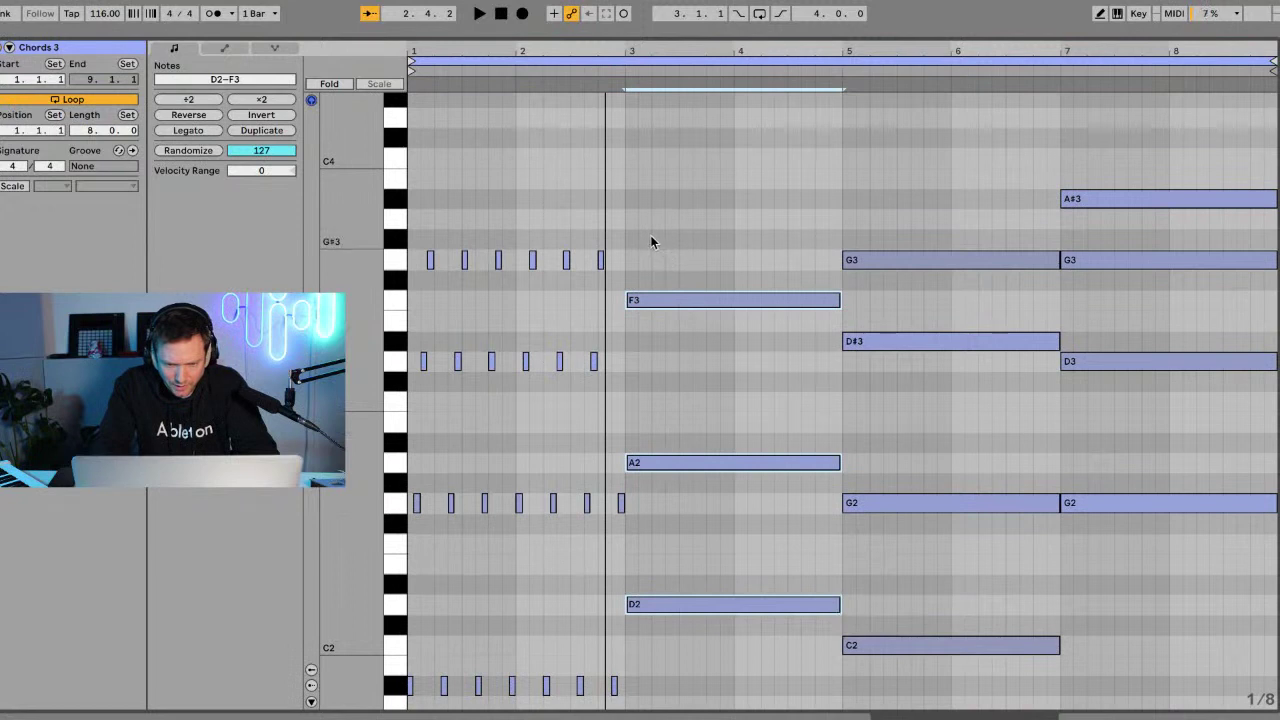
{"action": "scroll", "coordinate": [656, 259], "scroll_direction": "down", "scroll_amount": 2}
{"action": "left_click_drag", "start_coordinate": [677, 611], "coordinate": [674, 240]}
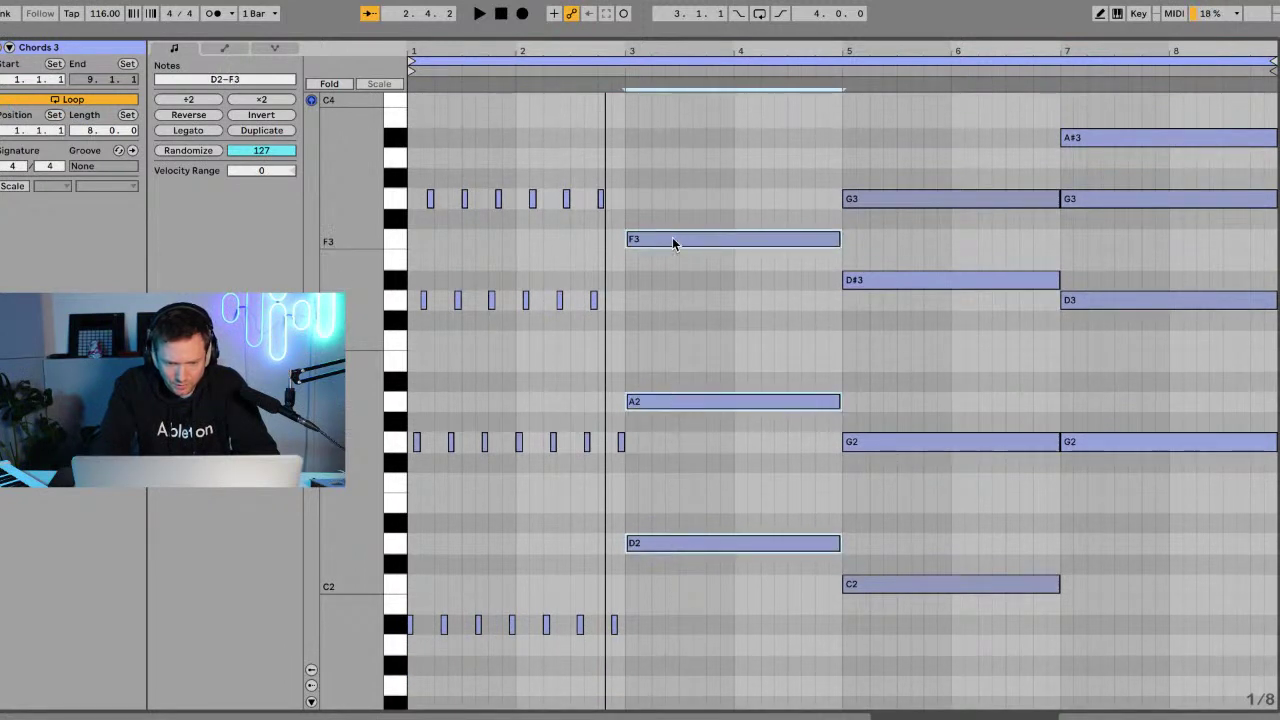
{"action": "left_click", "coordinate": [634, 306]}
{"action": "double_click", "coordinate": [634, 304]}
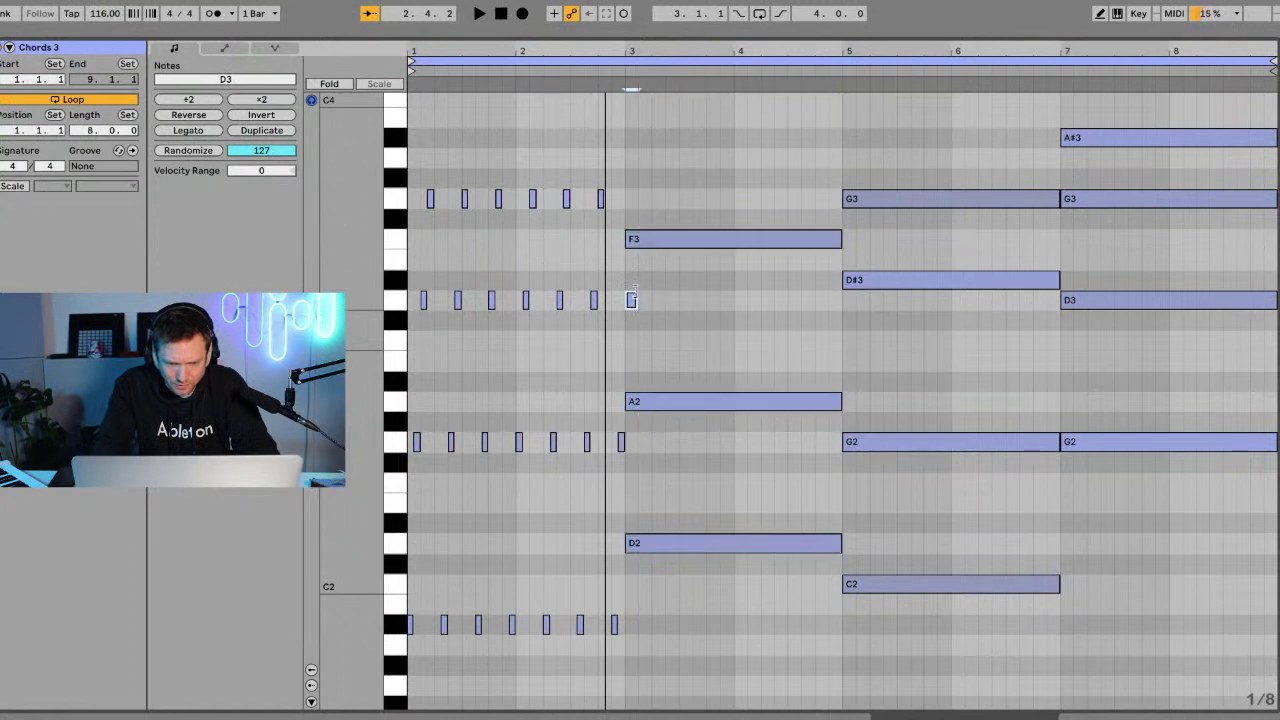
{"action": "double_click", "coordinate": [632, 301]}
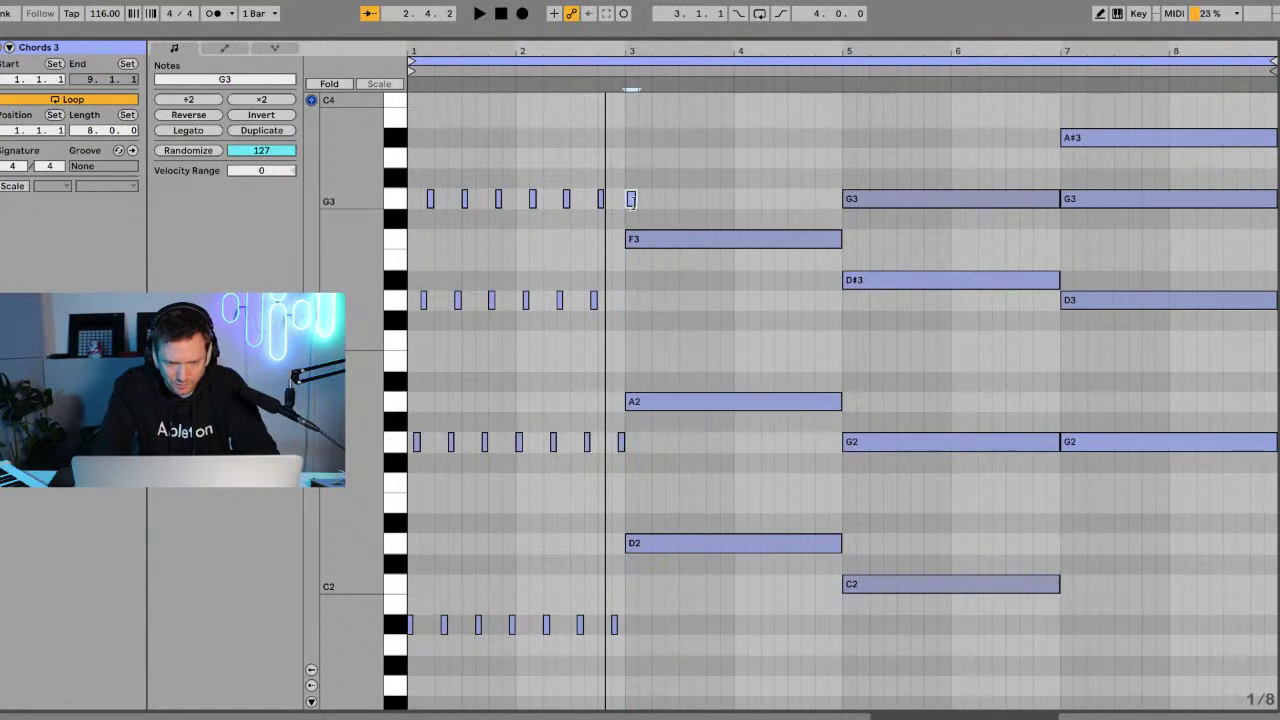
{"action": "double_click", "coordinate": [632, 199]}
{"action": "left_click_drag", "start_coordinate": [679, 199], "coordinate": [827, 202]}
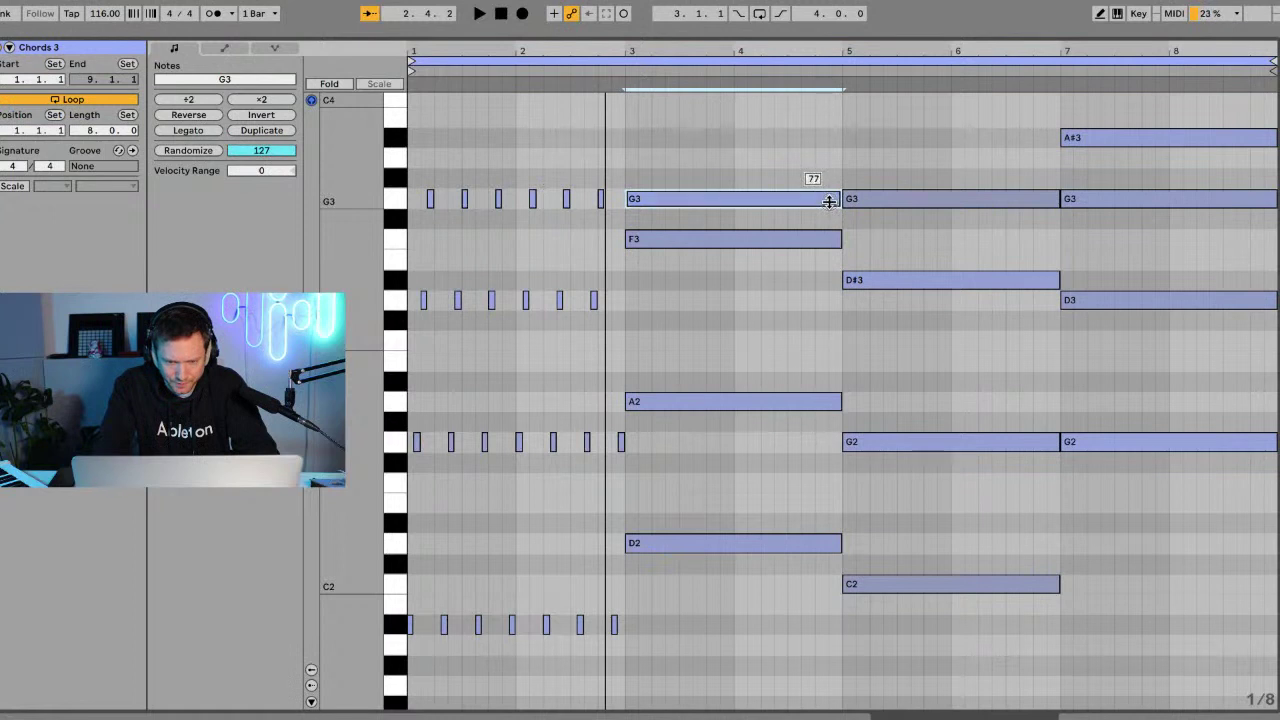
Shorten all four notes of the bar 3 chord to a 1/16 length.
{"action": "left_click_drag", "start_coordinate": [717, 563], "coordinate": [718, 112]}
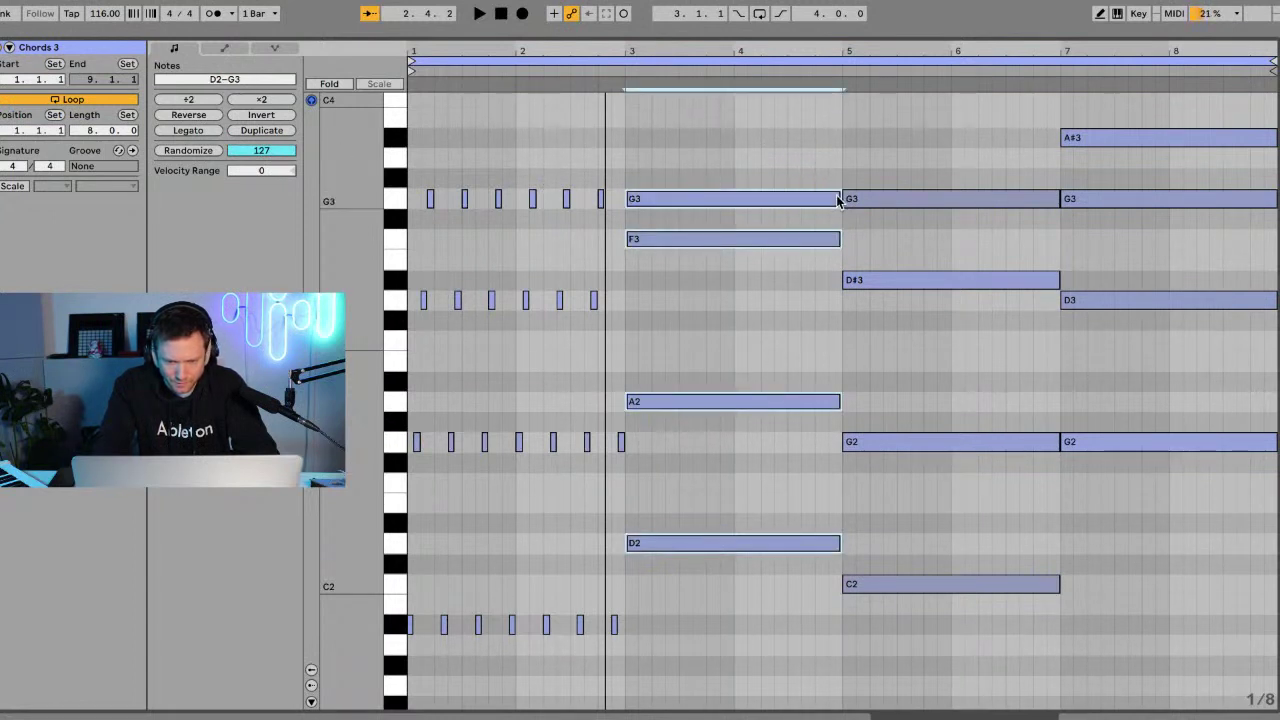
{"action": "left_click_drag", "start_coordinate": [839, 200], "coordinate": [636, 207]}
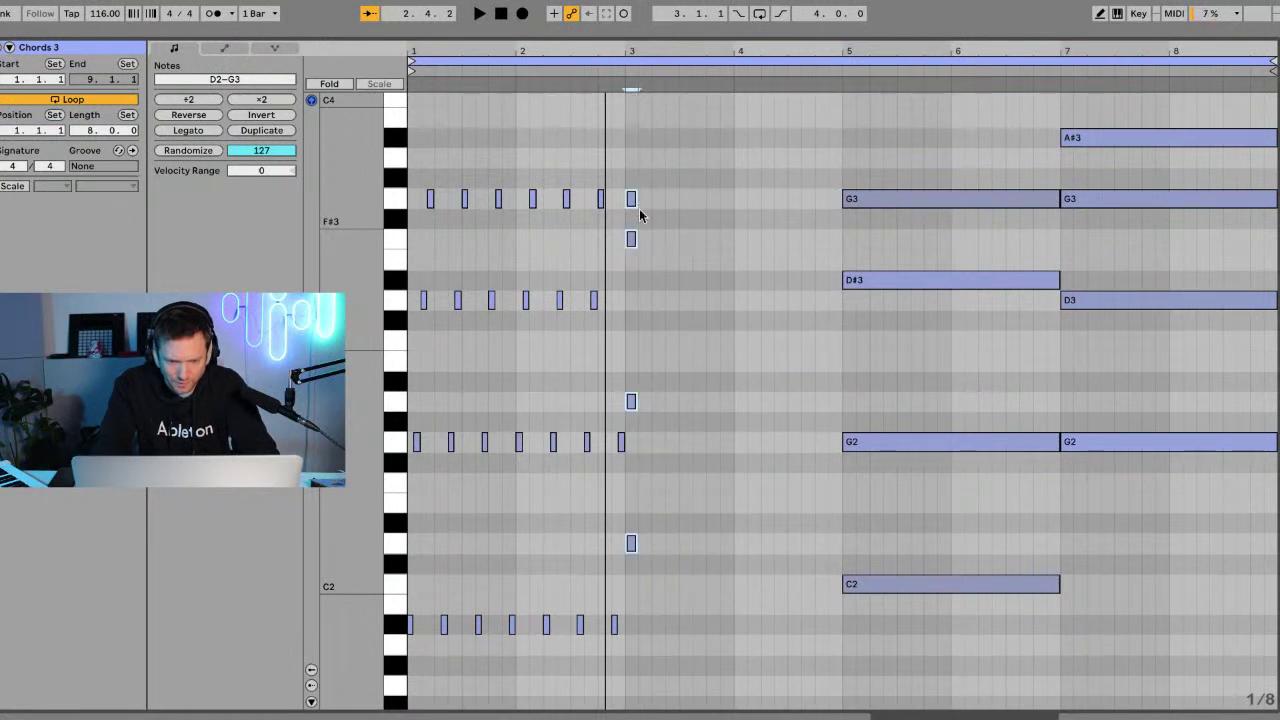
{"action": "left_click", "coordinate": [631, 402]}
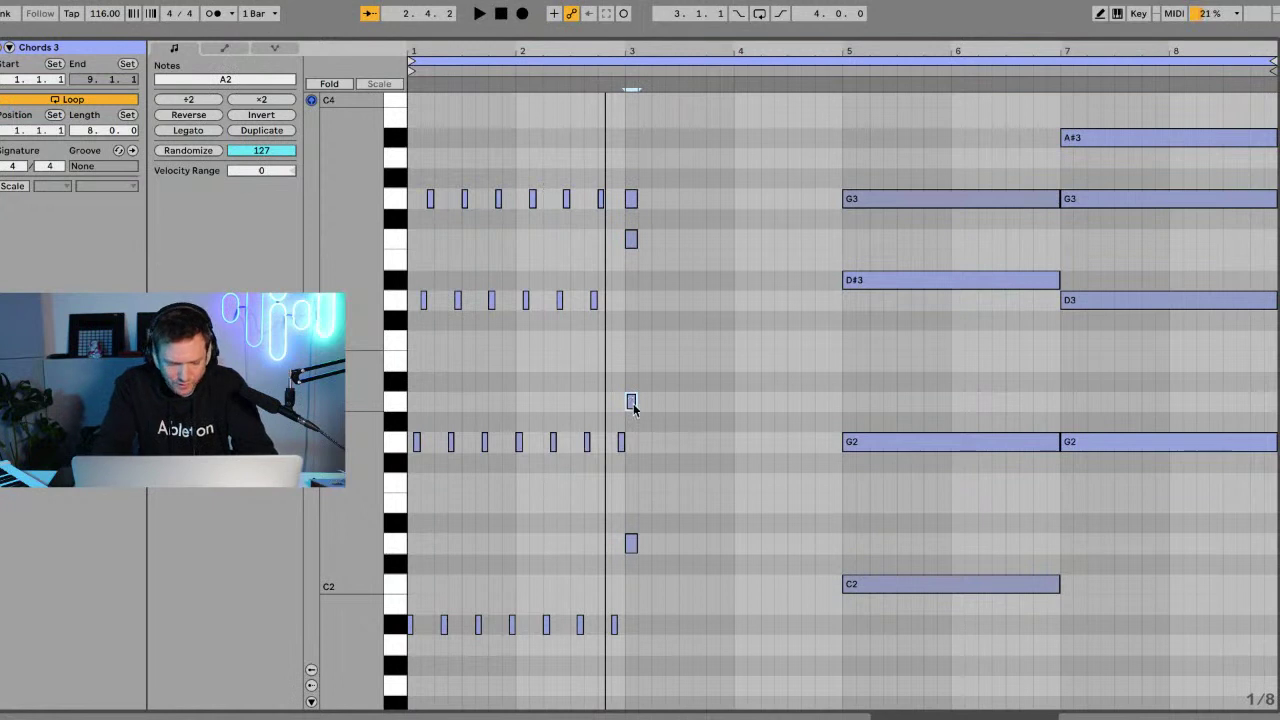
{"action": "left_click_drag", "start_coordinate": [561, 48], "coordinate": [563, 47]}
{"action": "left_click_drag", "start_coordinate": [749, 578], "coordinate": [752, 95]}
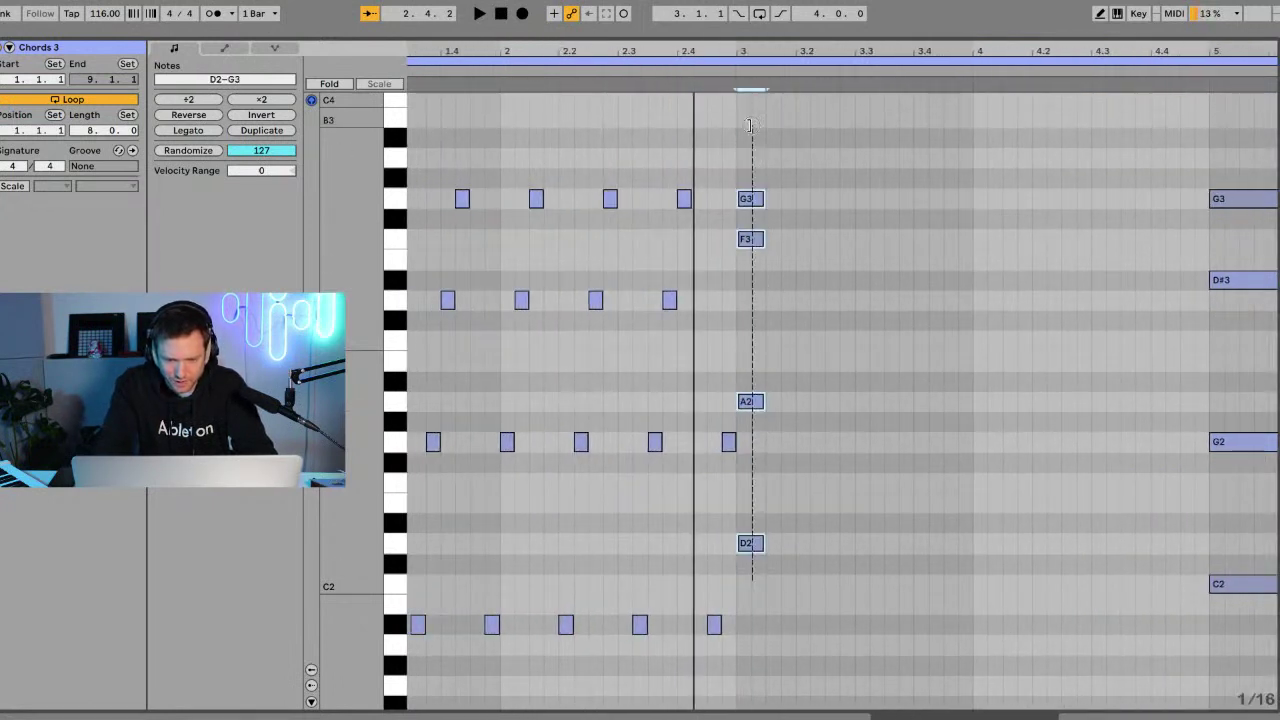
{"action": "left_click_drag", "start_coordinate": [766, 198], "coordinate": [756, 203]}
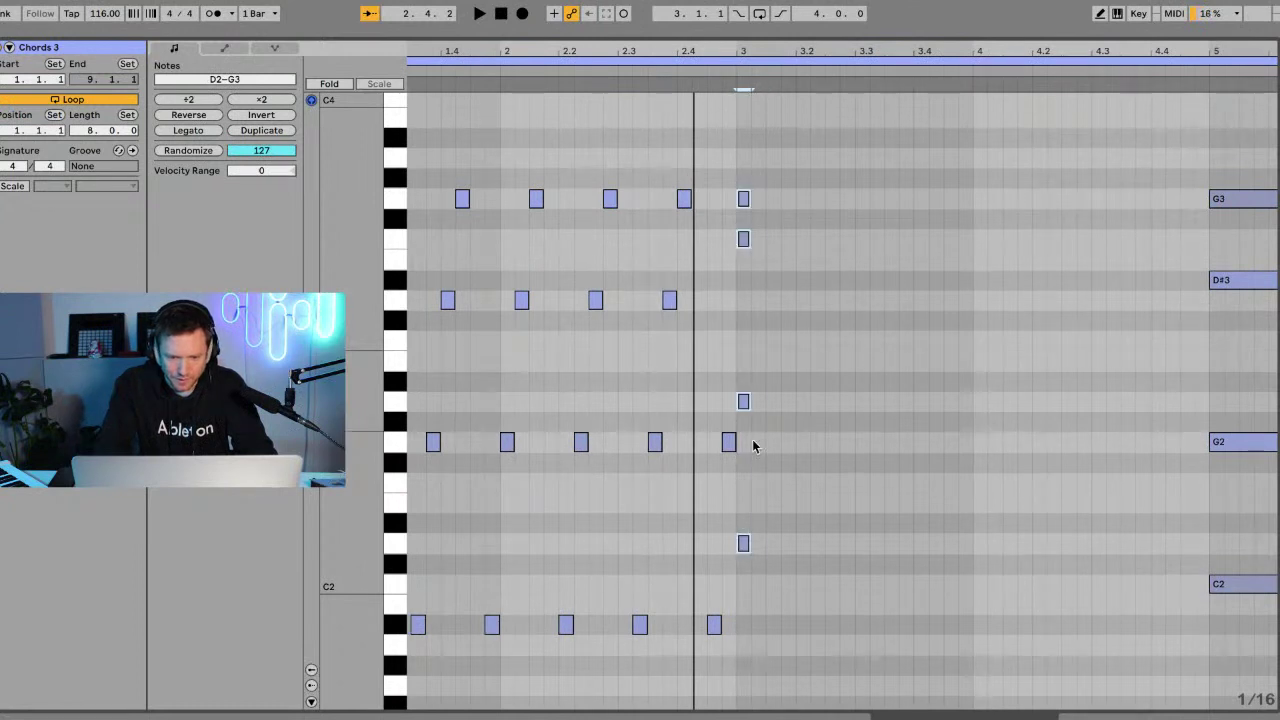
Stagger the bar 3 chord into an ascending arpeggio by delaying A2 by one, F3 by two and G3 by three 1/16 steps.
{"action": "left_click_drag", "start_coordinate": [745, 405], "coordinate": [757, 402]}
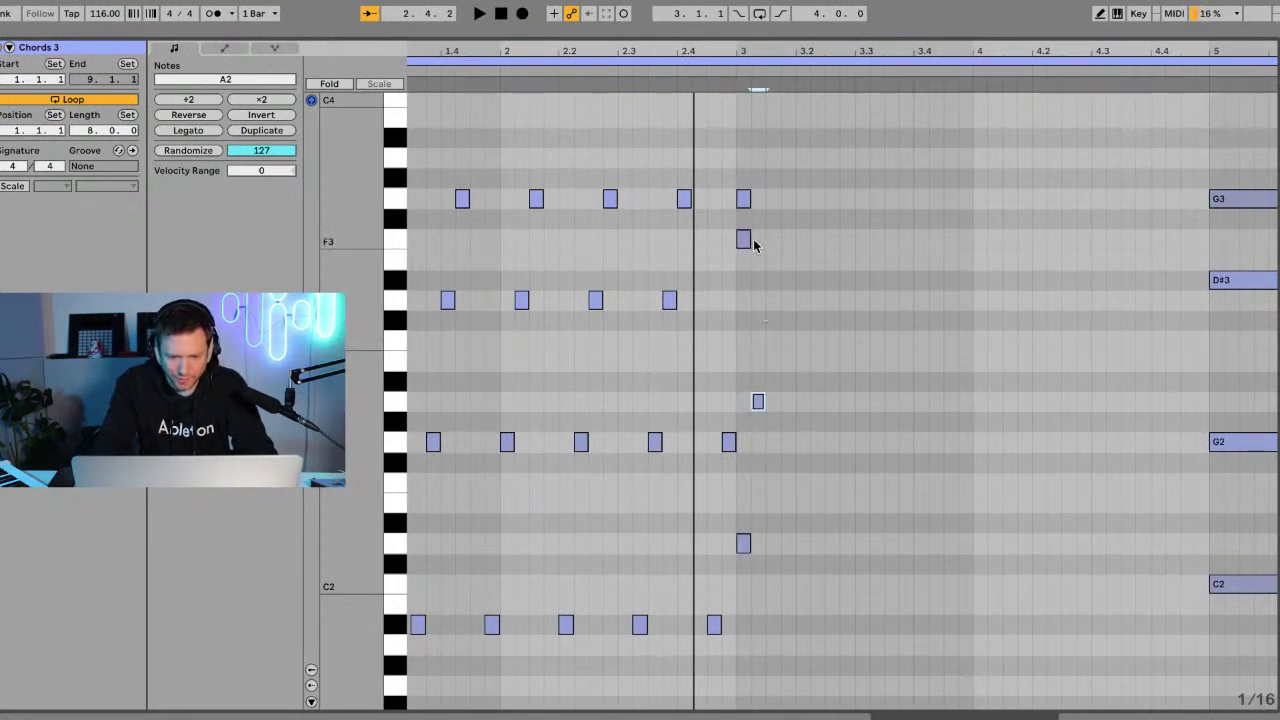
{"action": "left_click", "coordinate": [745, 239]}
{"action": "key", "text": "Right"}
{"action": "key", "text": "Right"}
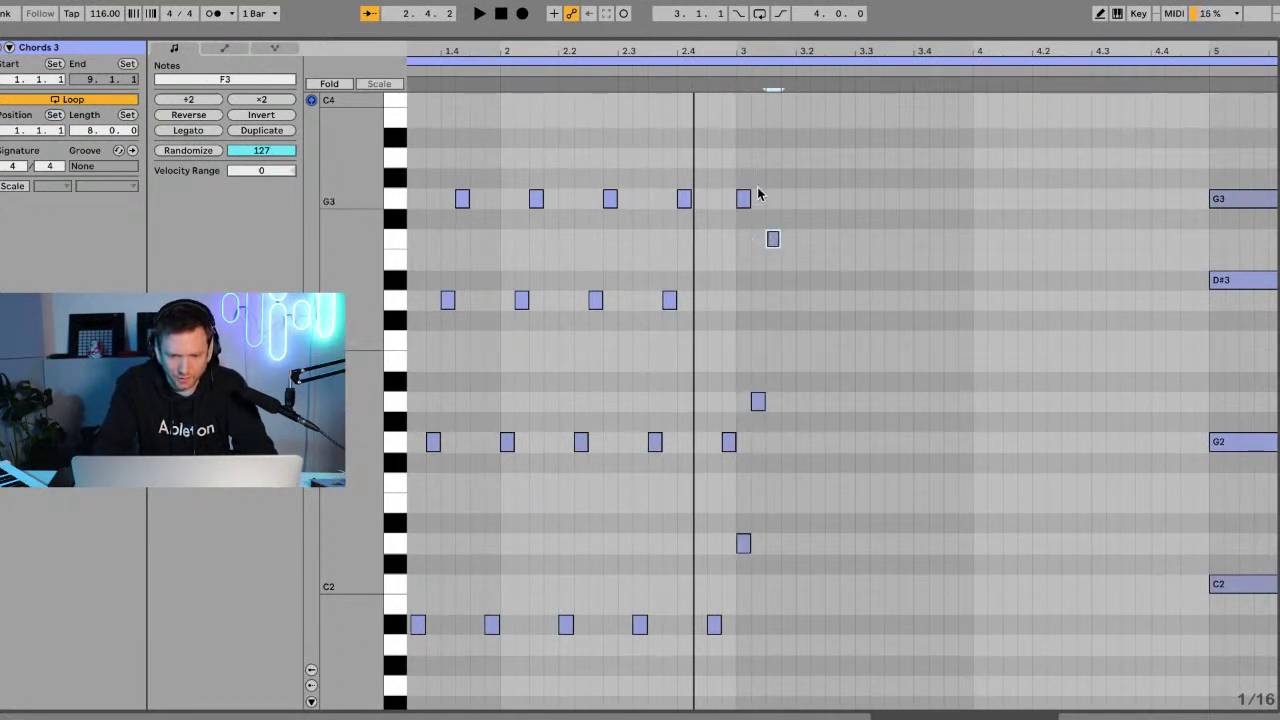
{"action": "left_click", "coordinate": [745, 199]}
{"action": "key", "text": "Right"}
{"action": "key", "text": "Right"}
{"action": "key", "text": "Right"}
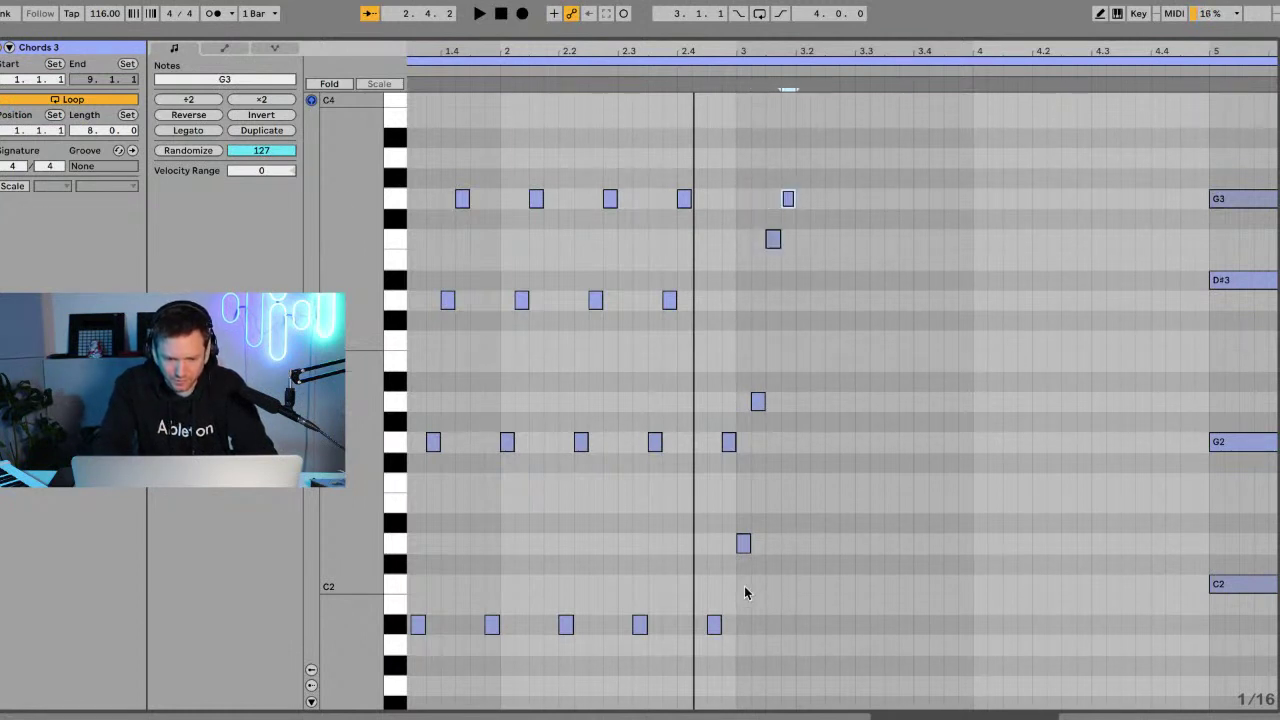
Duplicate the four-note D2–G3 arpeggio at bar 3 repeatedly until it fills bars 3 and 4.
{"action": "left_click_drag", "start_coordinate": [744, 585], "coordinate": [810, 196]}
{"action": "key", "text": "ctrl+d"}
{"action": "key", "text": "ctrl+d"}
{"action": "key", "text": "ctrl+d"}
{"action": "key", "text": "ctrl+d"}
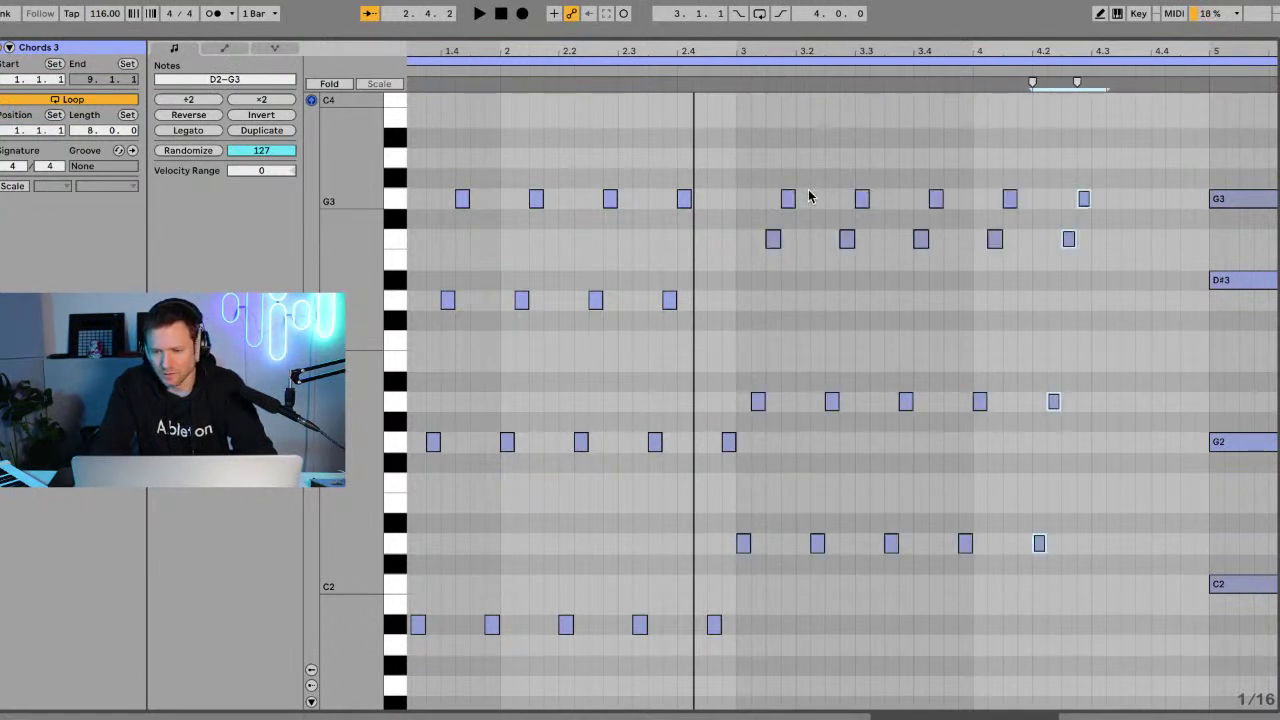
{"action": "key", "text": "ctrl+d"}
{"action": "key", "text": "ctrl+d"}
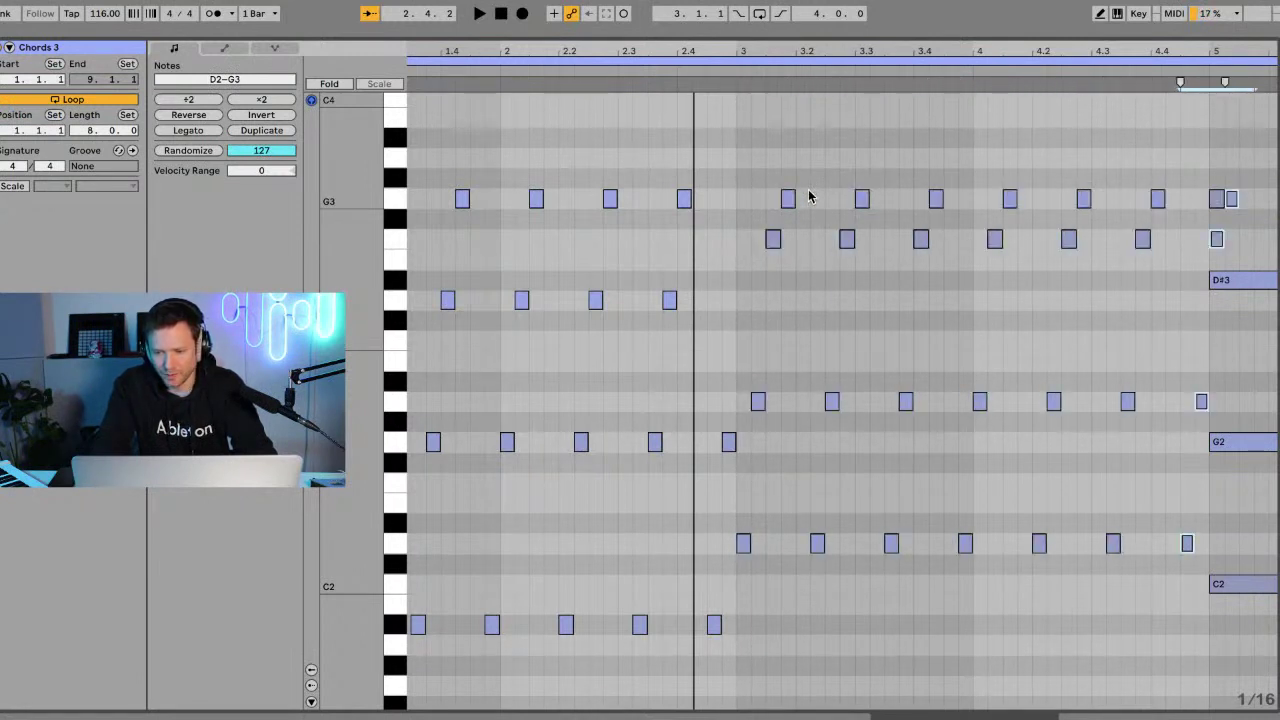
Delete the surplus F3 and G3 notes at the start of bar 5, and play back the arpeggio.
{"action": "double_click", "coordinate": [1216, 238]}
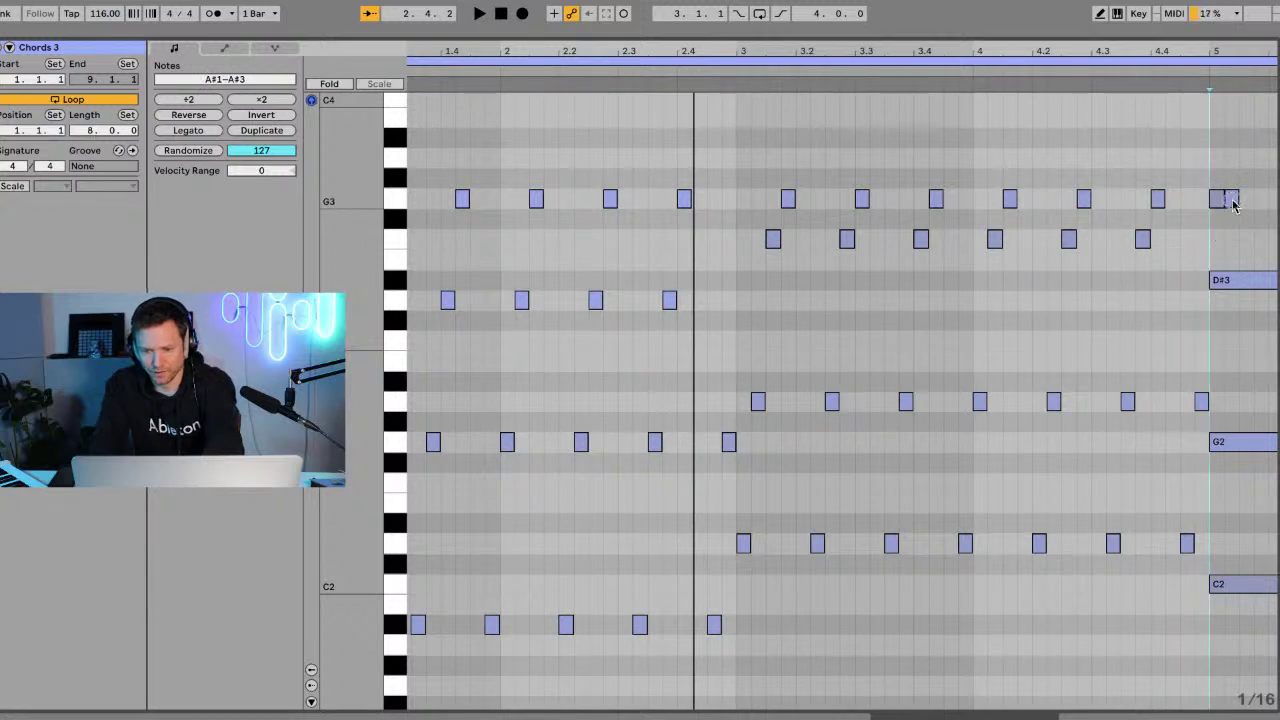
{"action": "key", "text": "space"}
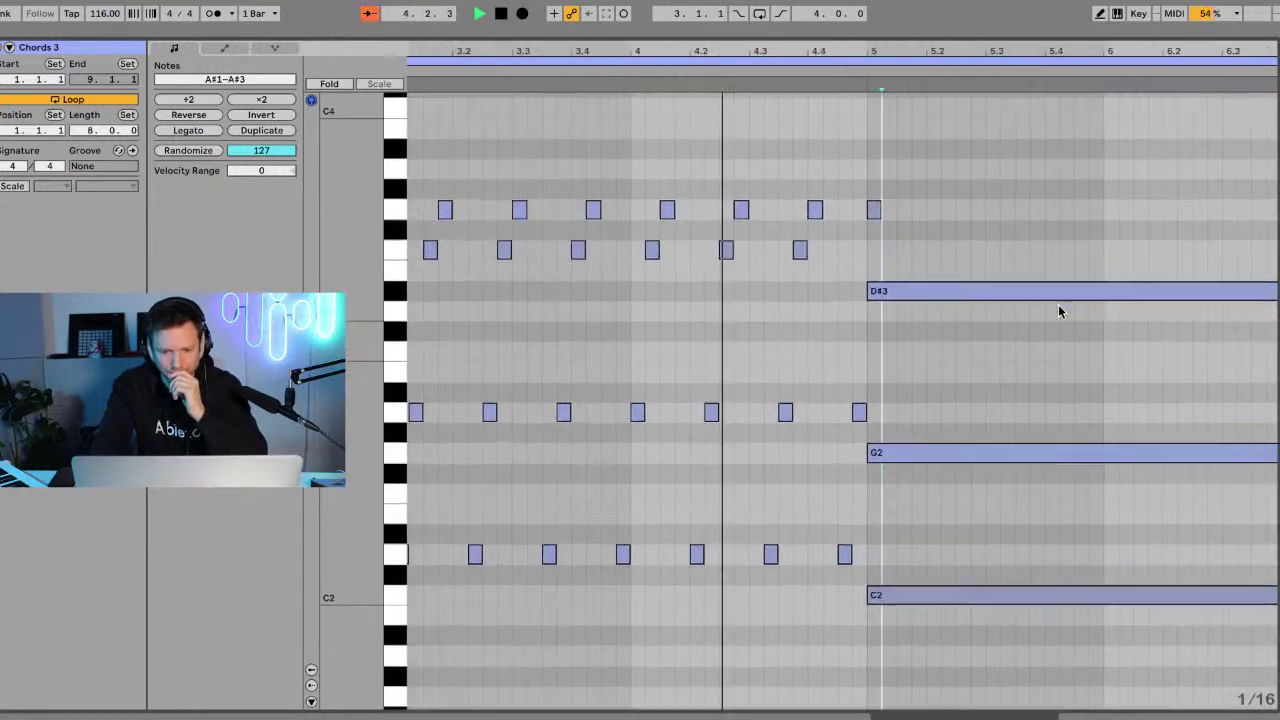
{"action": "key", "text": "space"}
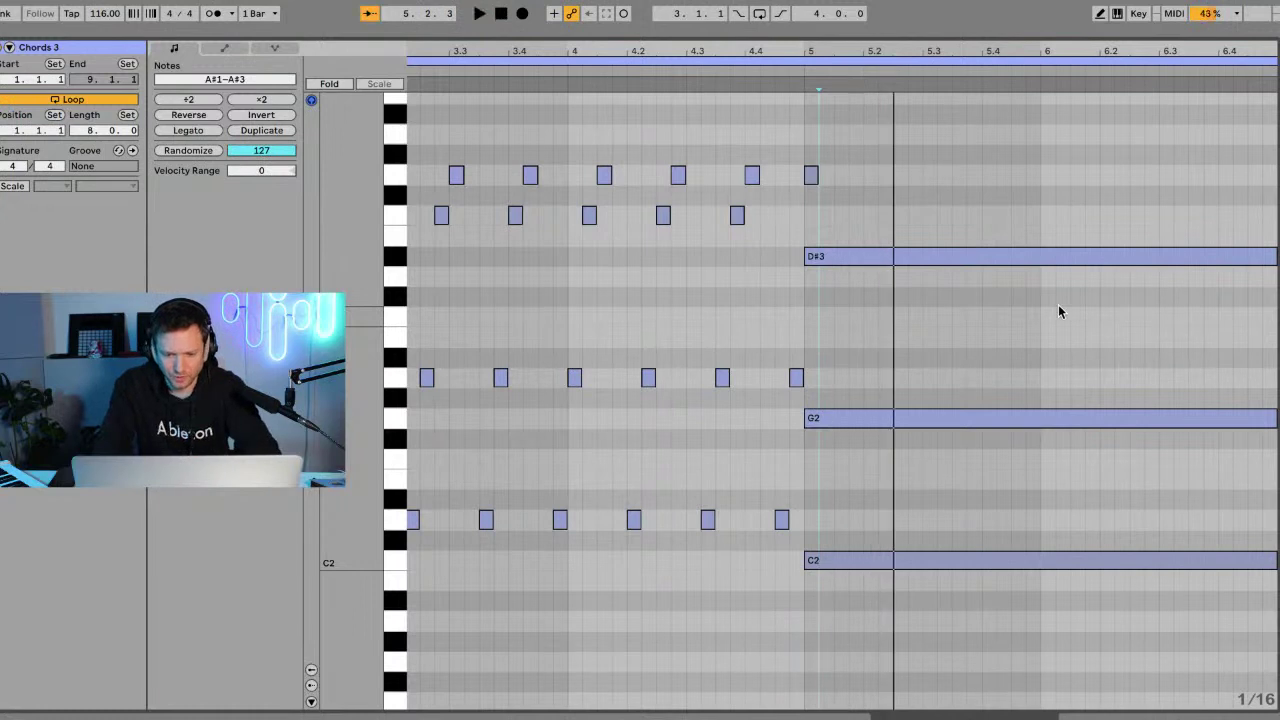
{"action": "left_click", "coordinate": [811, 176]}
{"action": "key", "text": "Delete"}
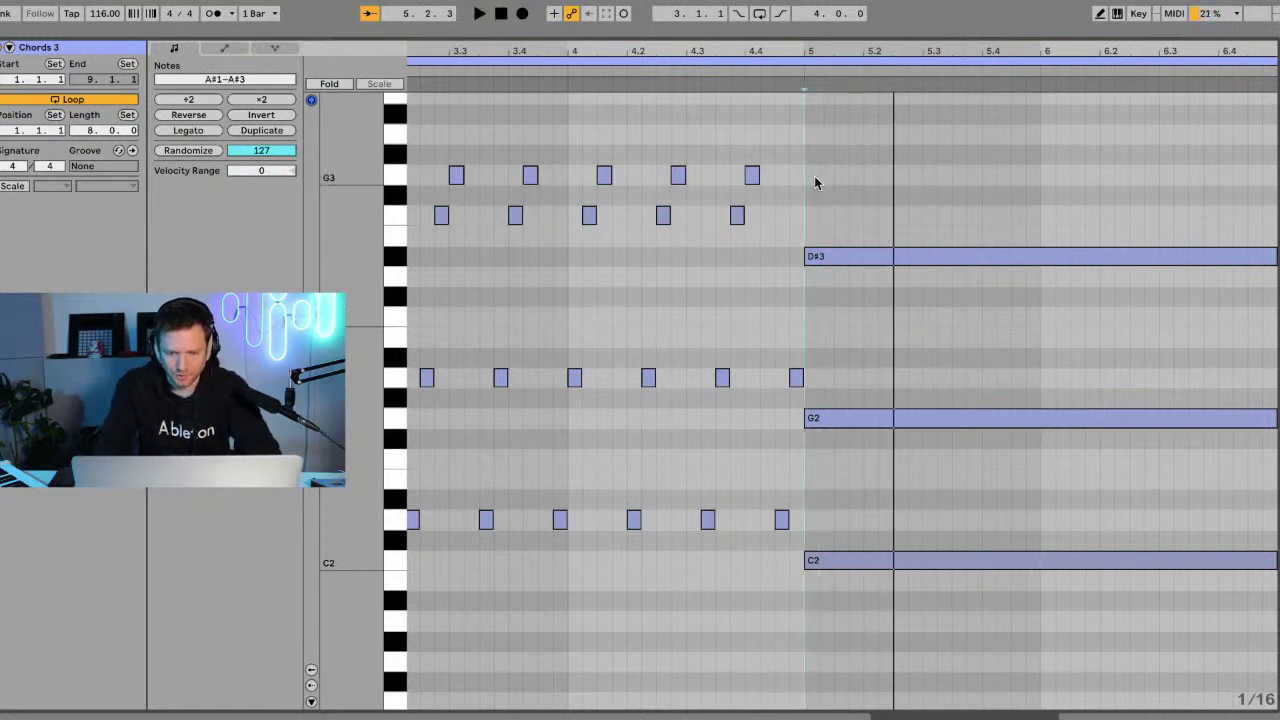
Add A#3 as a fourth note to the bar 5 chord, extending it to the end of bar 6.
{"action": "scroll", "coordinate": [907, 276], "scroll_direction": "right", "scroll_amount": 5}
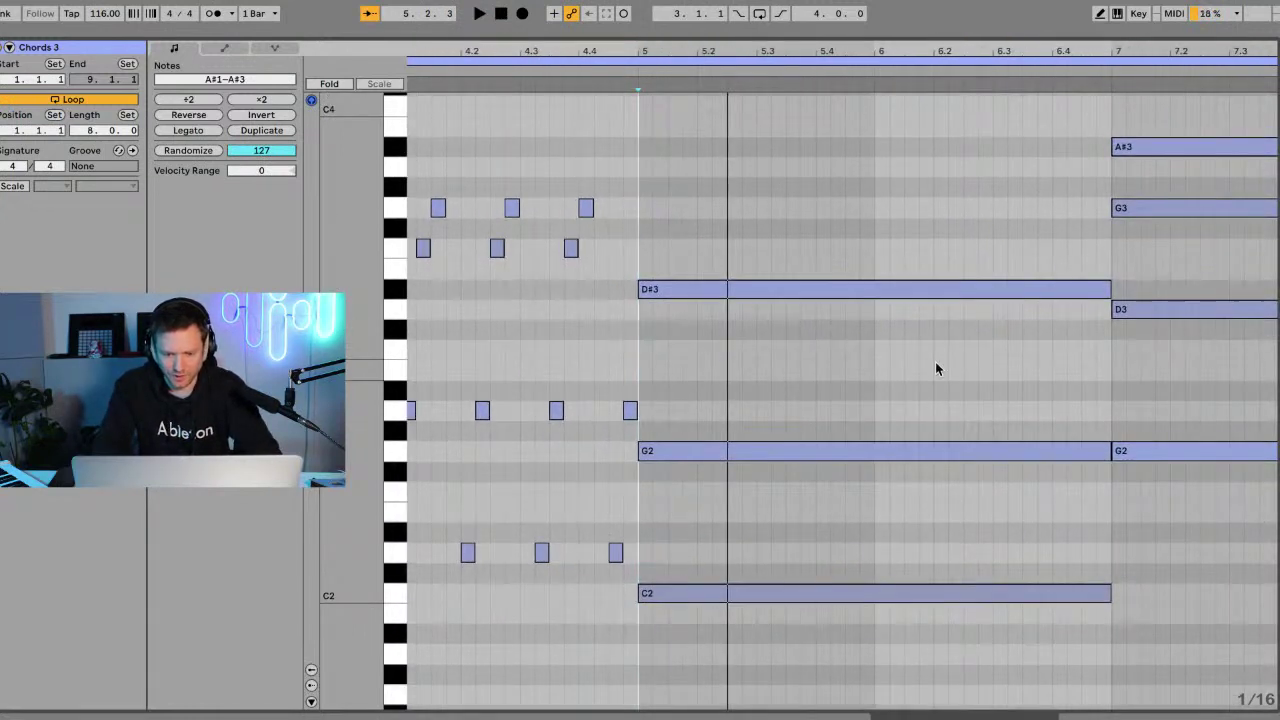
{"action": "left_click", "coordinate": [729, 622]}
{"action": "left_click", "coordinate": [728, 592]}
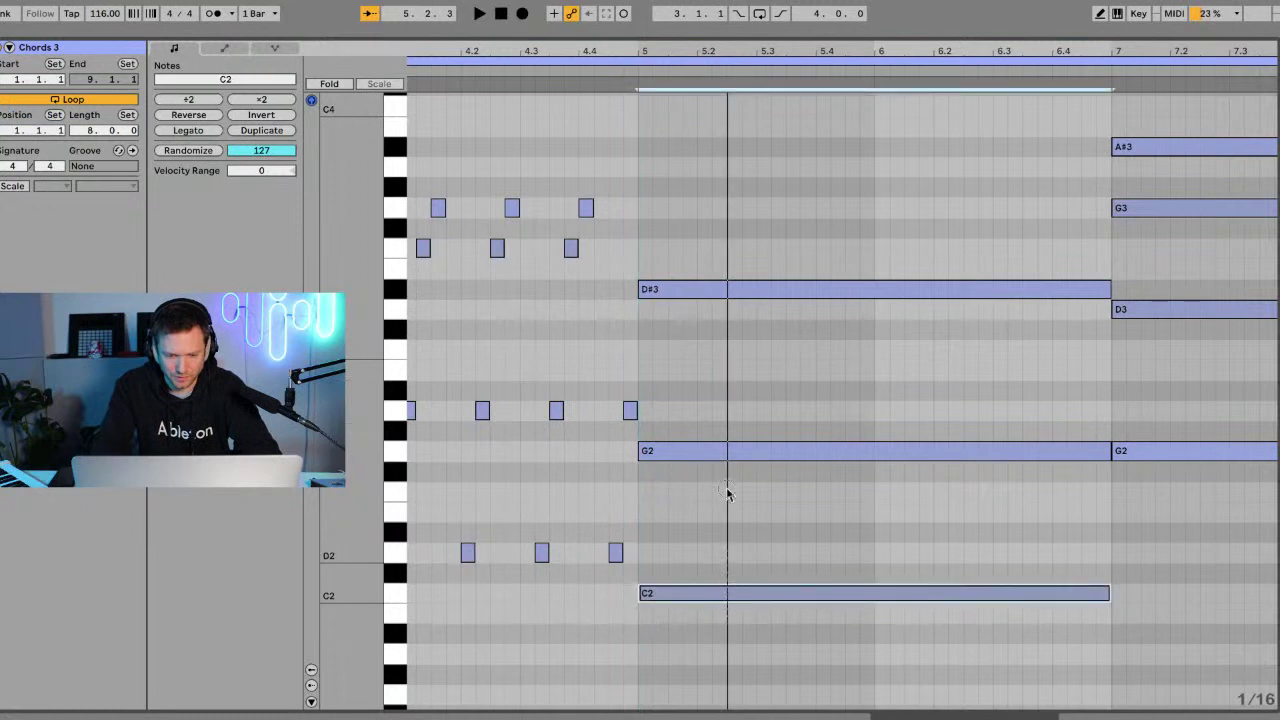
{"action": "left_click", "coordinate": [729, 448], "text": "shift"}
{"action": "left_click", "coordinate": [731, 290], "text": "shift"}
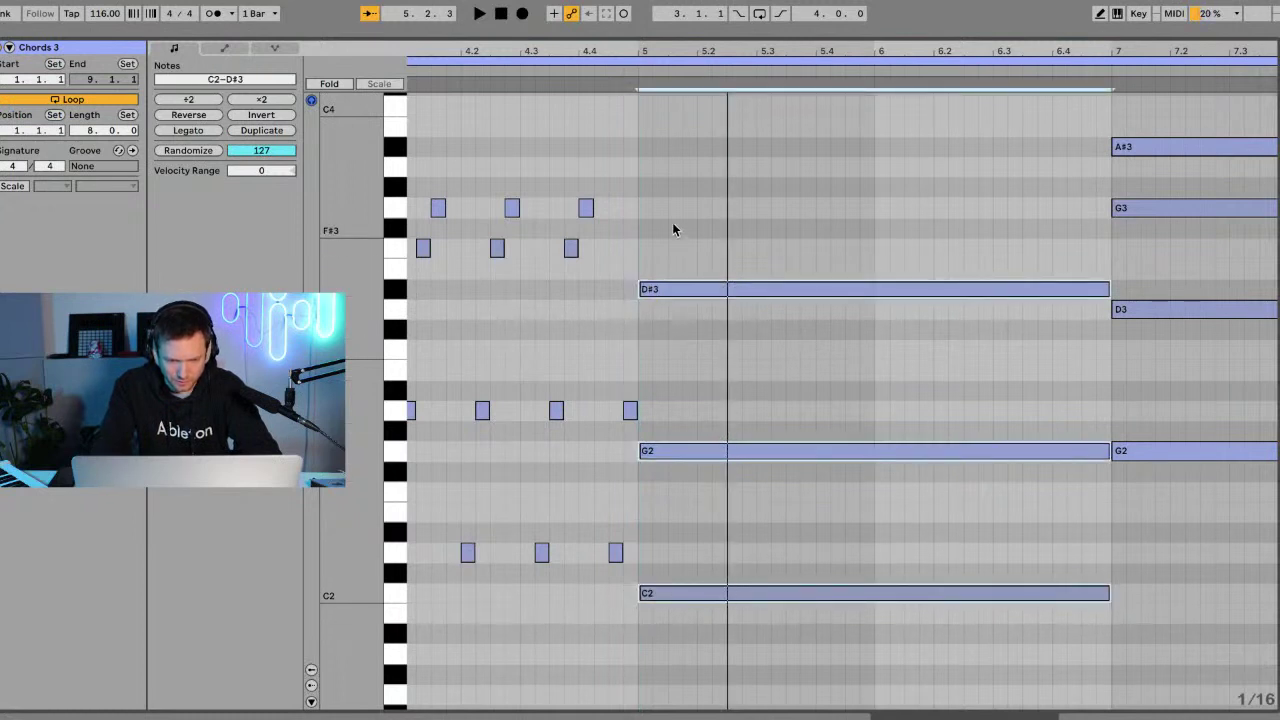
{"action": "left_click", "coordinate": [645, 190]}
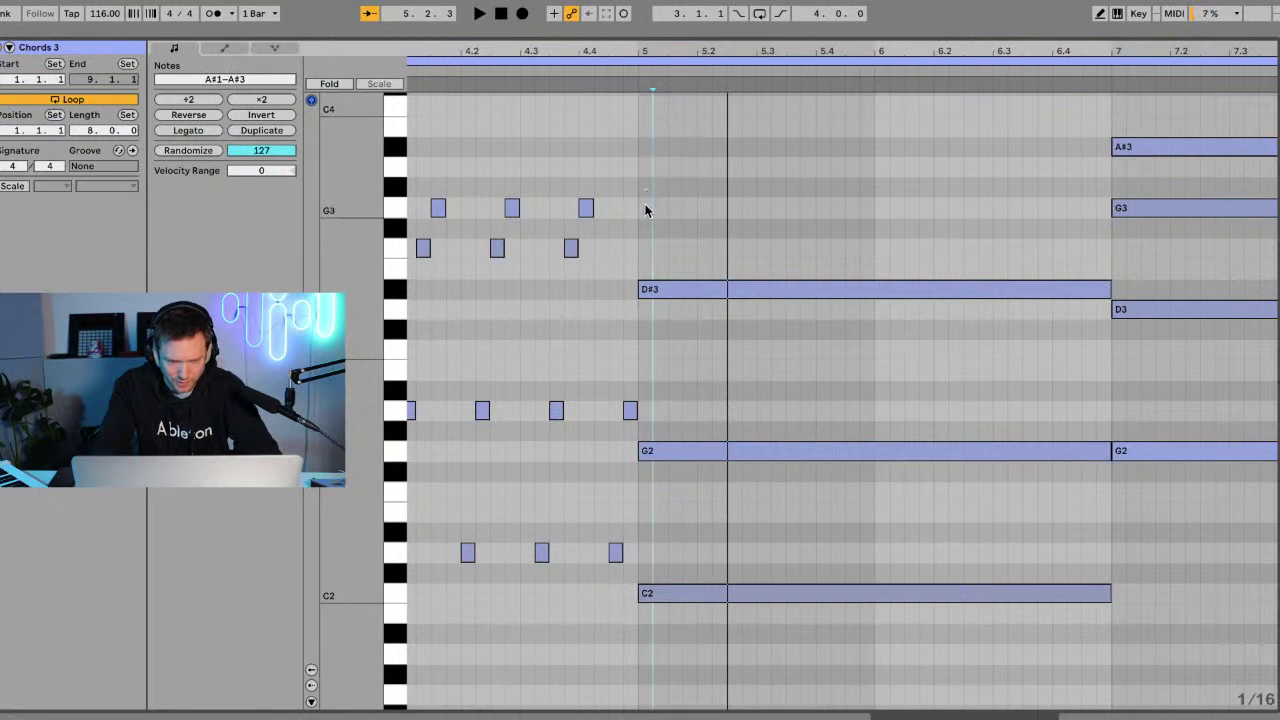
{"action": "left_click", "coordinate": [644, 155]}
{"action": "double_click", "coordinate": [645, 147]}
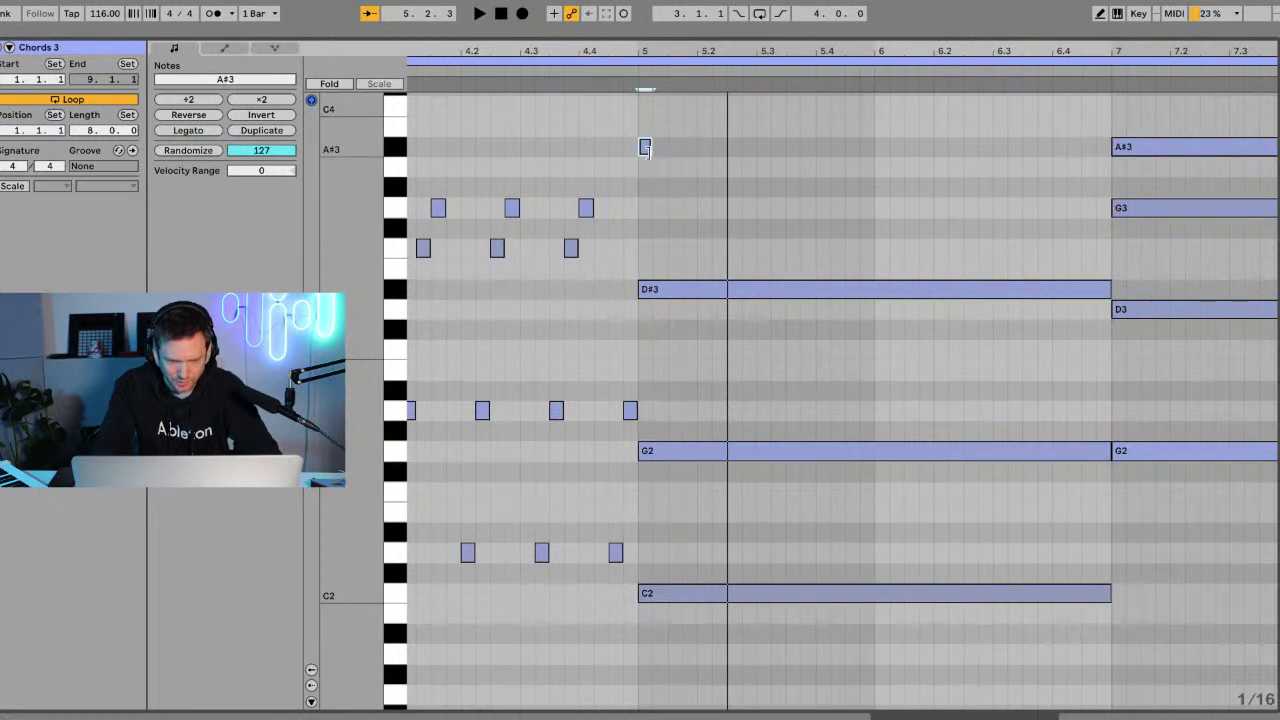
{"action": "left_click_drag", "start_coordinate": [645, 147], "coordinate": [1101, 150]}
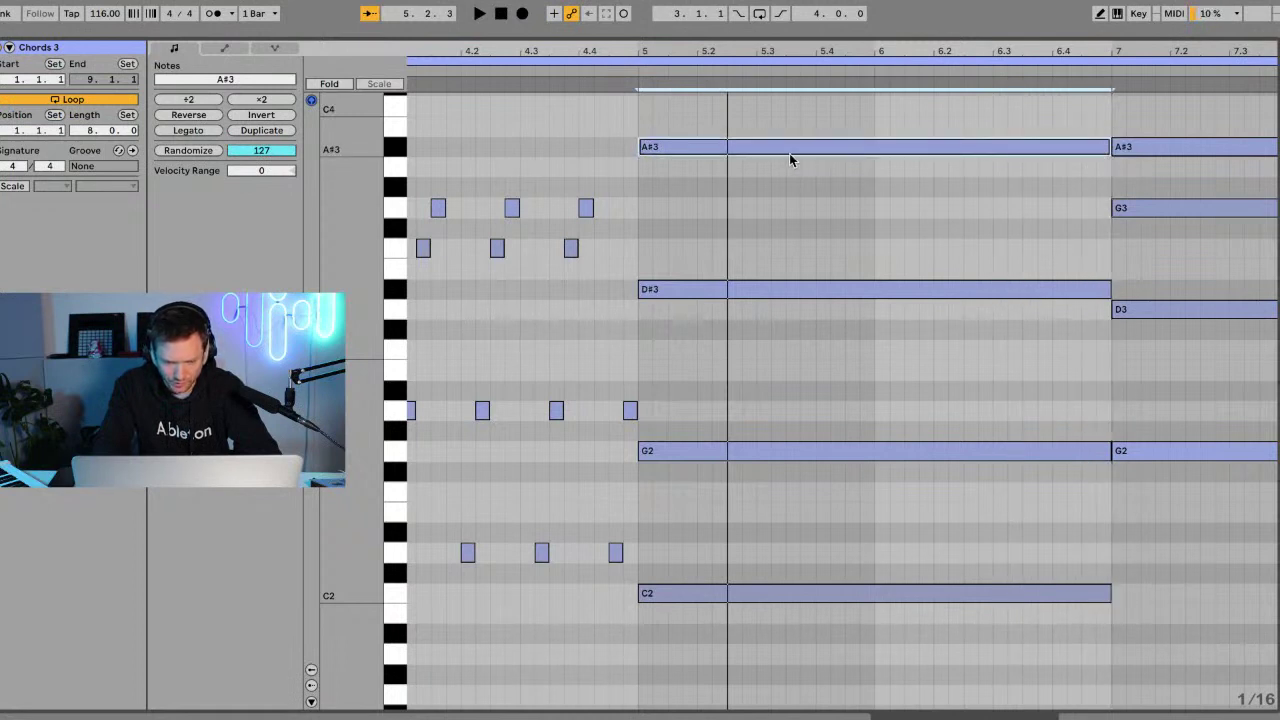
Shorten all four notes of the bar 5 chord to a 1/16 length.
{"action": "left_click_drag", "start_coordinate": [695, 628], "coordinate": [704, 149]}
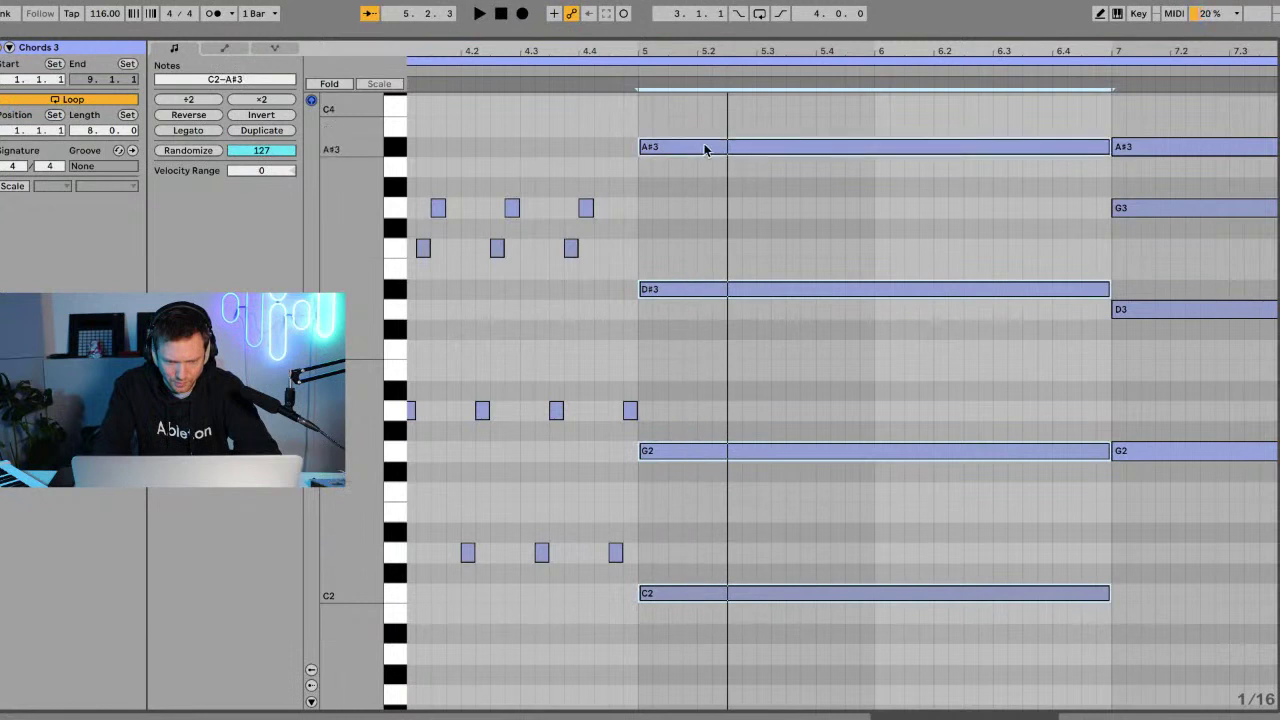
{"action": "left_click", "coordinate": [699, 200]}
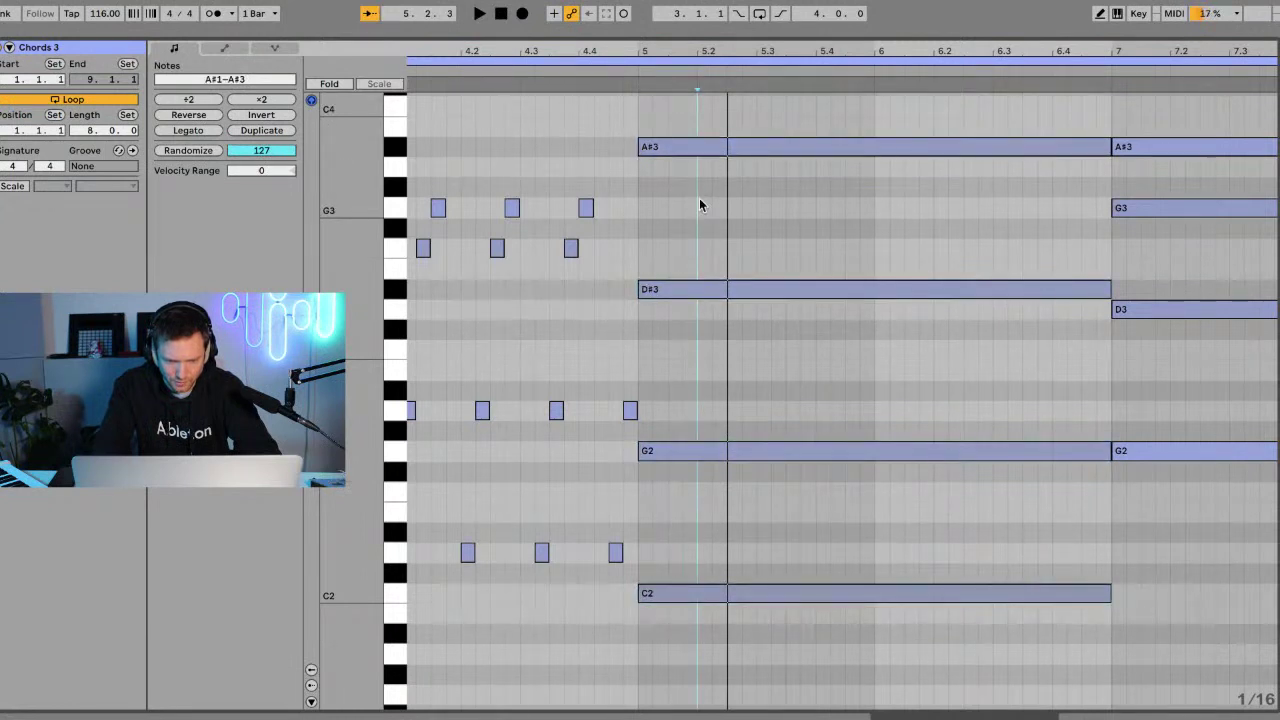
{"action": "left_click_drag", "start_coordinate": [738, 558], "coordinate": [729, 114]}
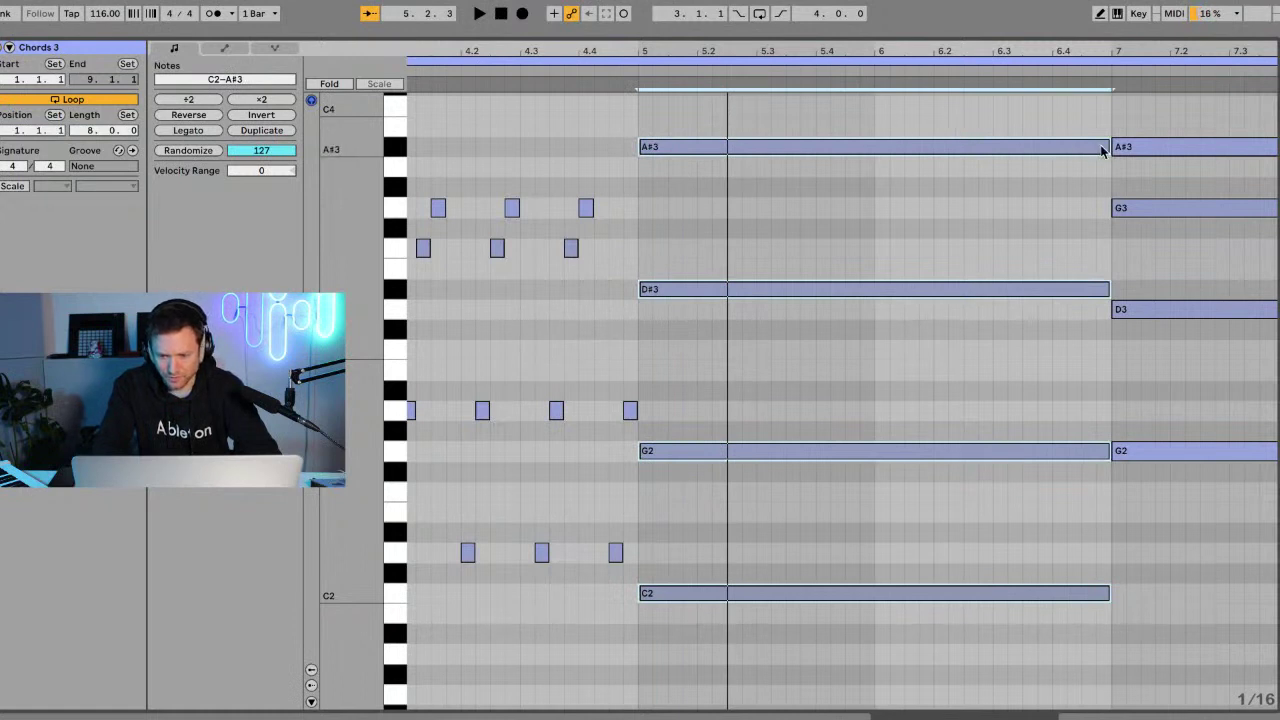
{"action": "left_click_drag", "start_coordinate": [1110, 150], "coordinate": [653, 163]}
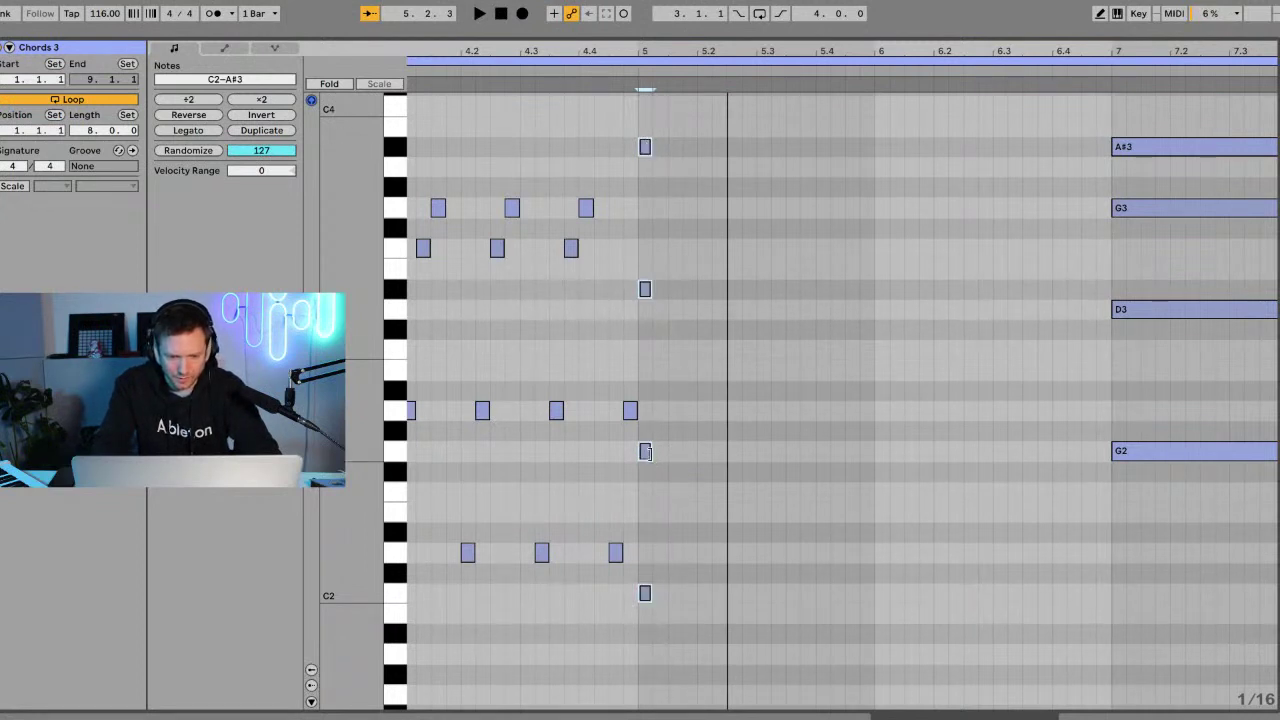
Stagger the bar 5 chord into an ascending arpeggio by delaying G2 by one, D#3 by two and A#3 by three 1/16 steps.
{"action": "left_click_drag", "start_coordinate": [647, 452], "coordinate": [645, 452]}
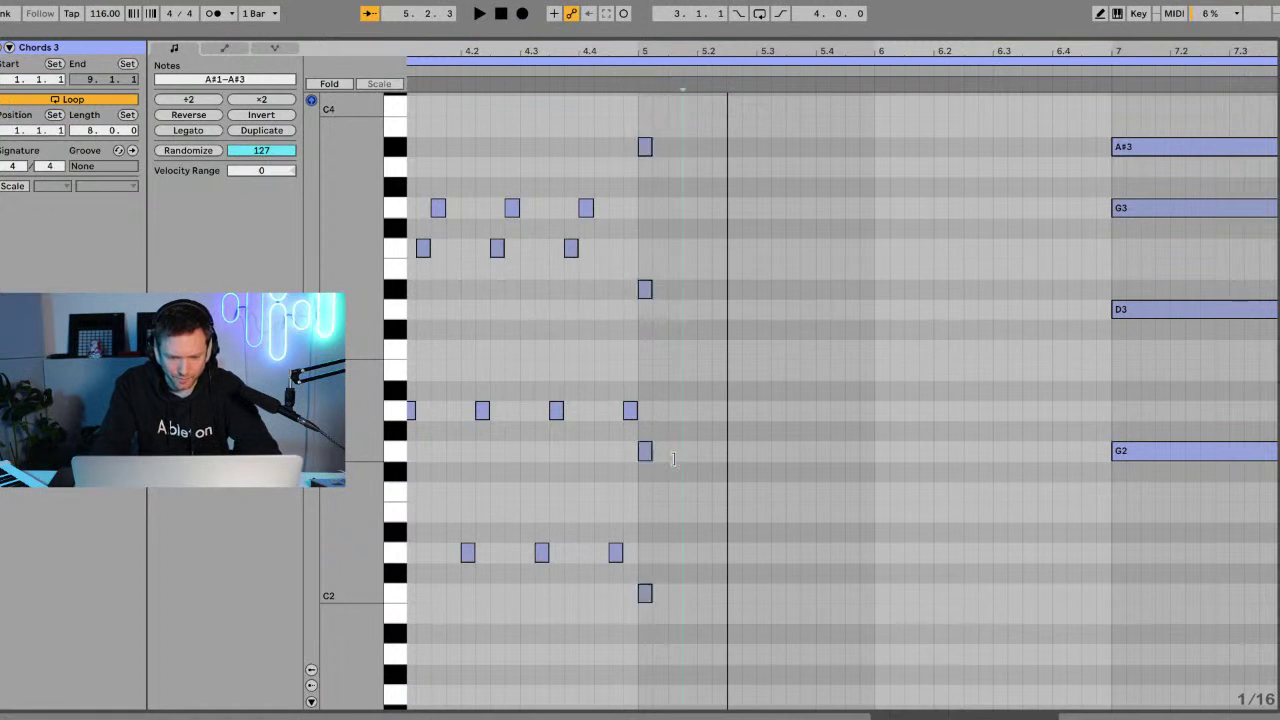
{"action": "key", "text": "Right"}
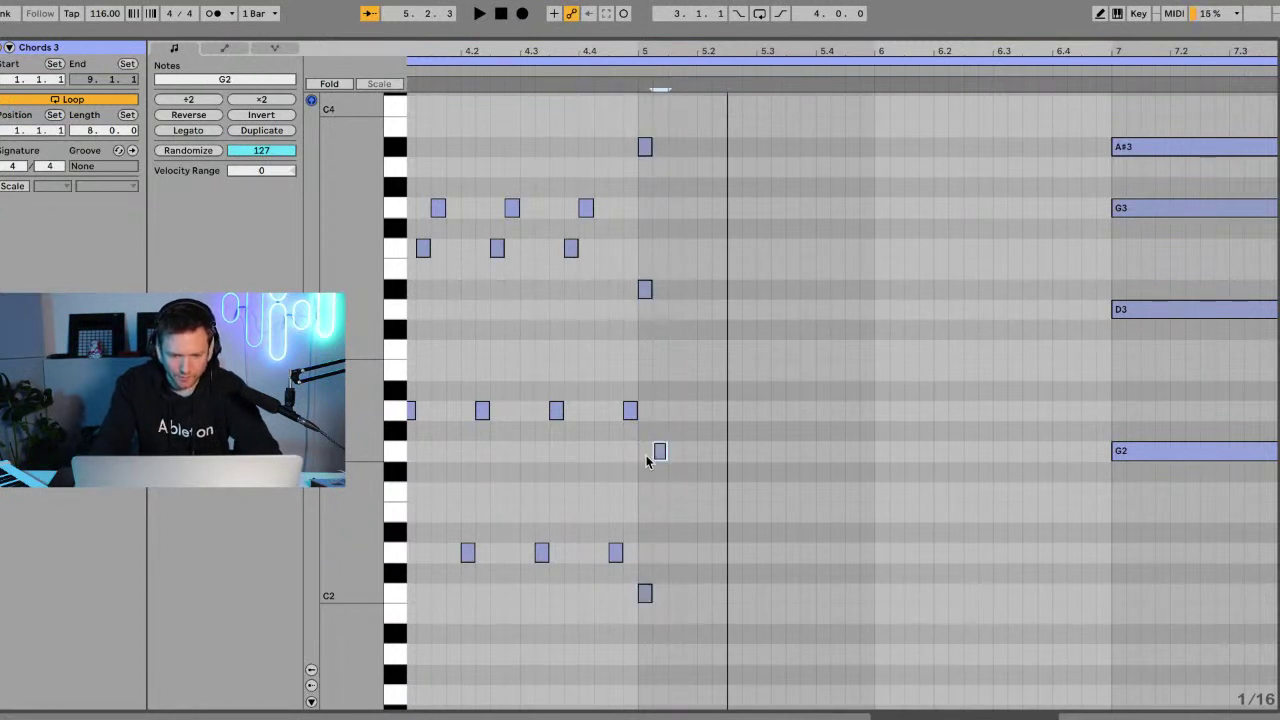
{"action": "left_click", "coordinate": [645, 289]}
{"action": "key", "text": "Right"}
{"action": "key", "text": "Right"}
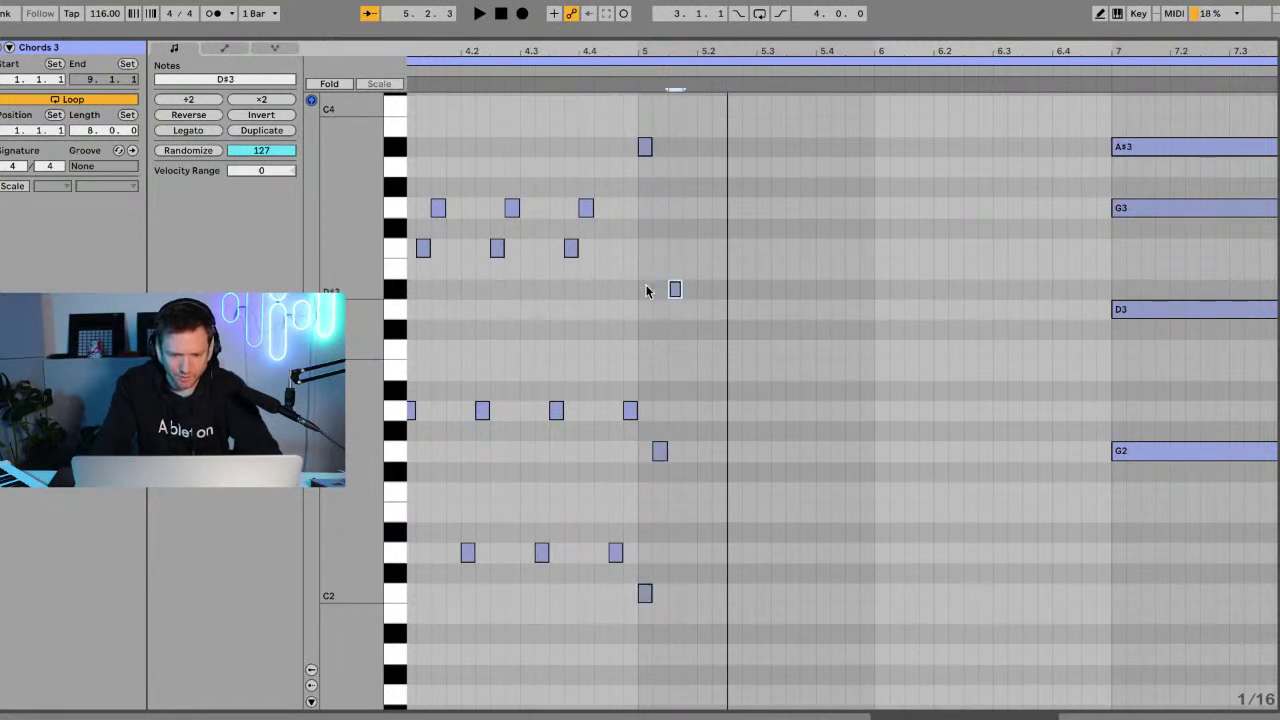
{"action": "left_click", "coordinate": [646, 150]}
{"action": "key", "text": "Right"}
{"action": "key", "text": "Right"}
{"action": "key", "text": "Right"}
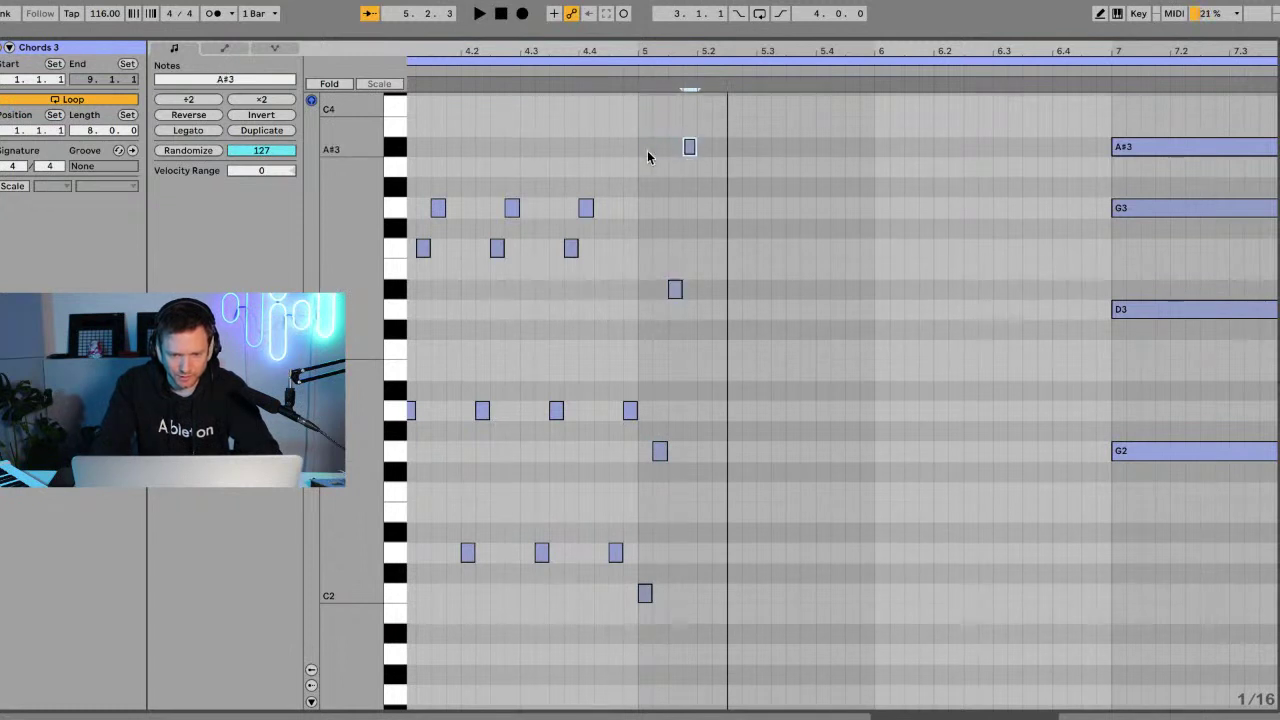
Duplicate the four-note C2–A#3 arpeggio at bar 5 repeatedly until it fills bars 5 and 6.
{"action": "left_click_drag", "start_coordinate": [646, 611], "coordinate": [708, 147]}
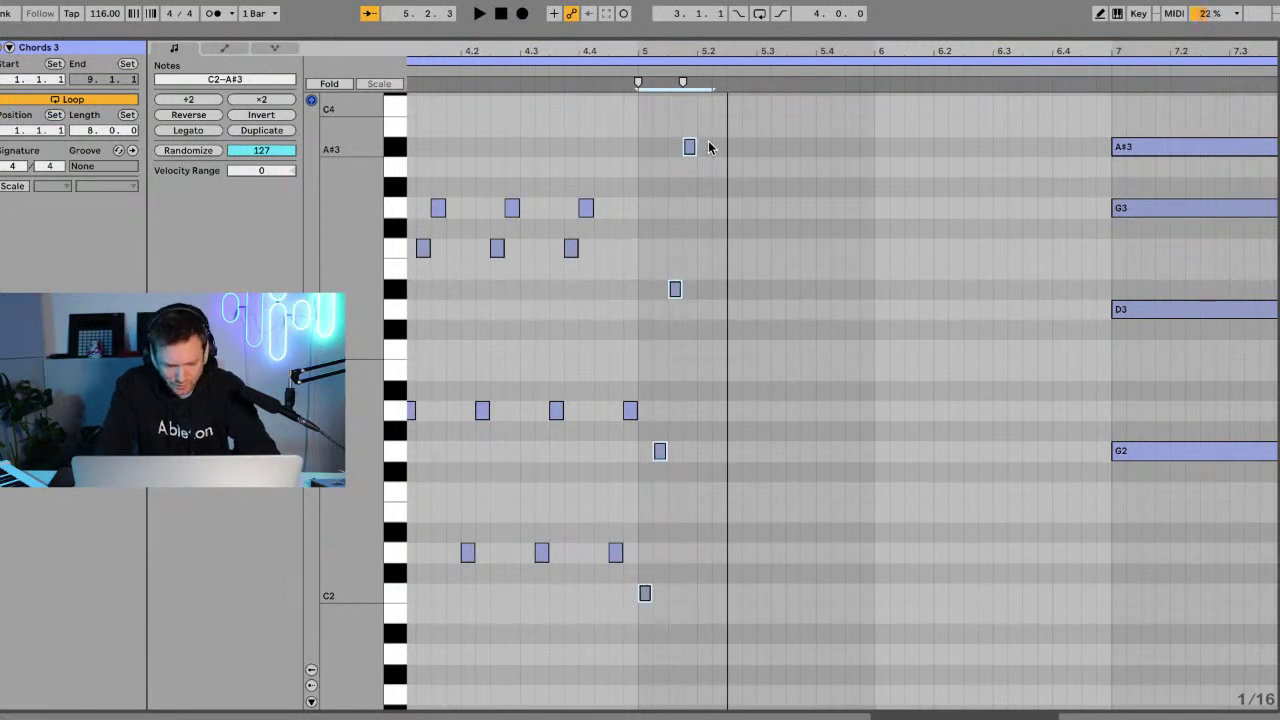
{"action": "key", "text": "ctrl+d"}
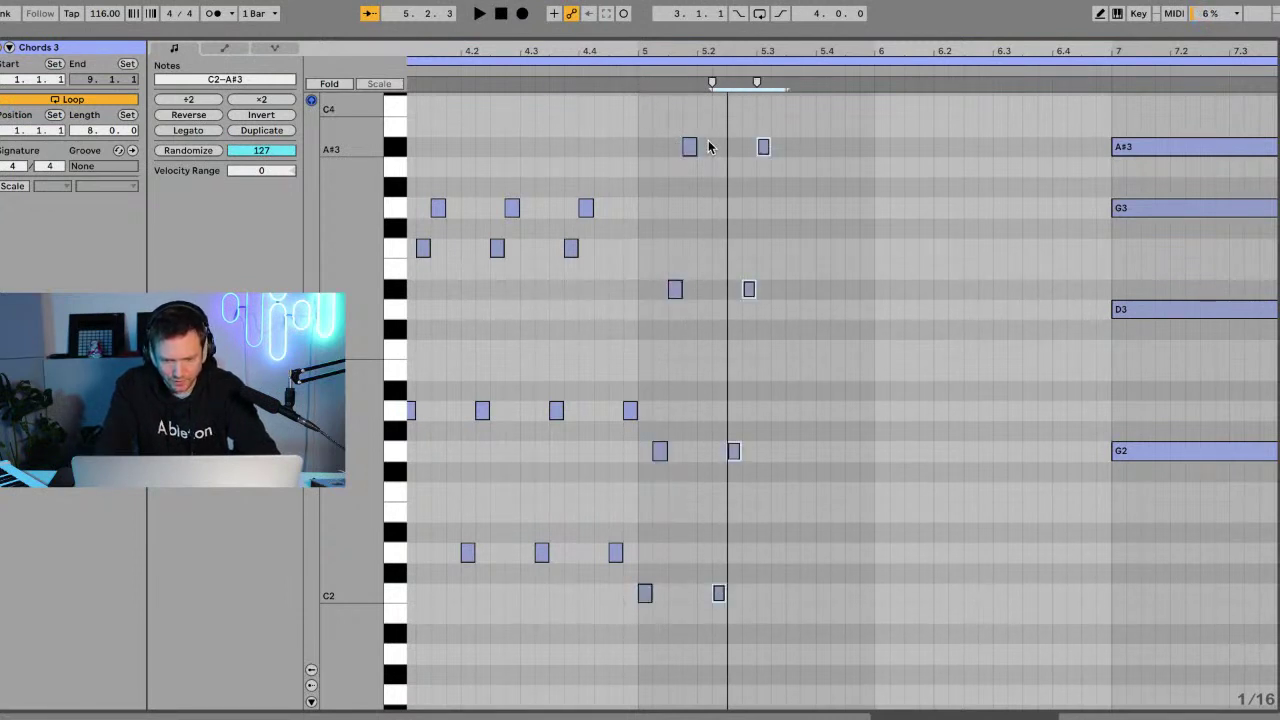
{"action": "key", "text": "ctrl+d"}
{"action": "key", "text": "ctrl+d"}
{"action": "key", "text": "ctrl+d"}
{"action": "key", "text": "ctrl+d"}
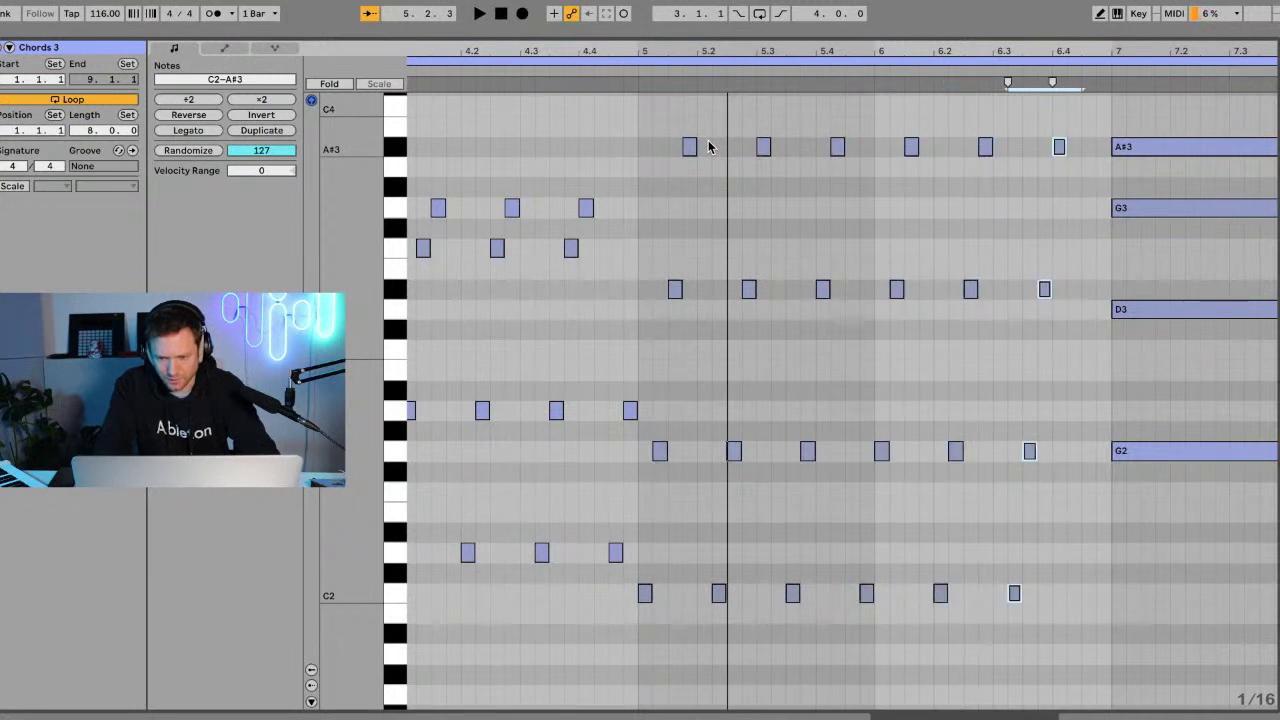
{"action": "key", "text": "ctrl+d"}
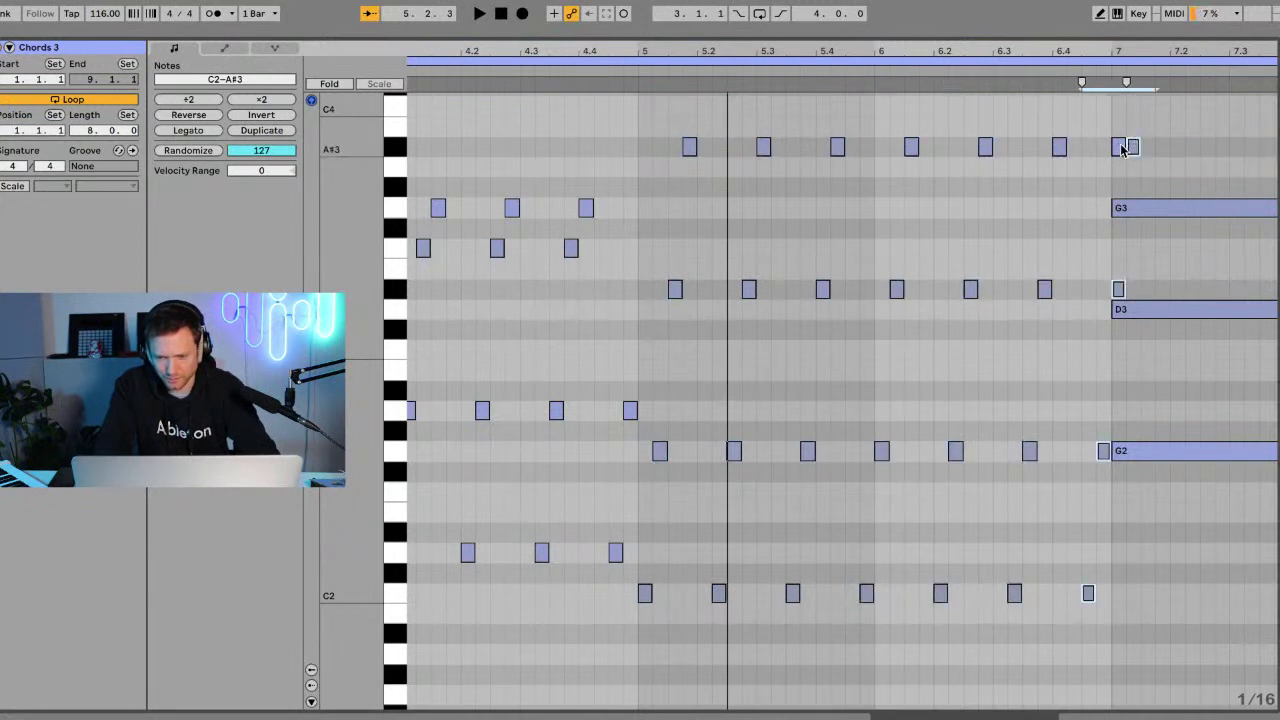
Play back the bar 5 and 6 arpeggio, and delete the surplus D#3 and A#3 notes at the start of bar 7.
{"action": "key", "text": "space"}
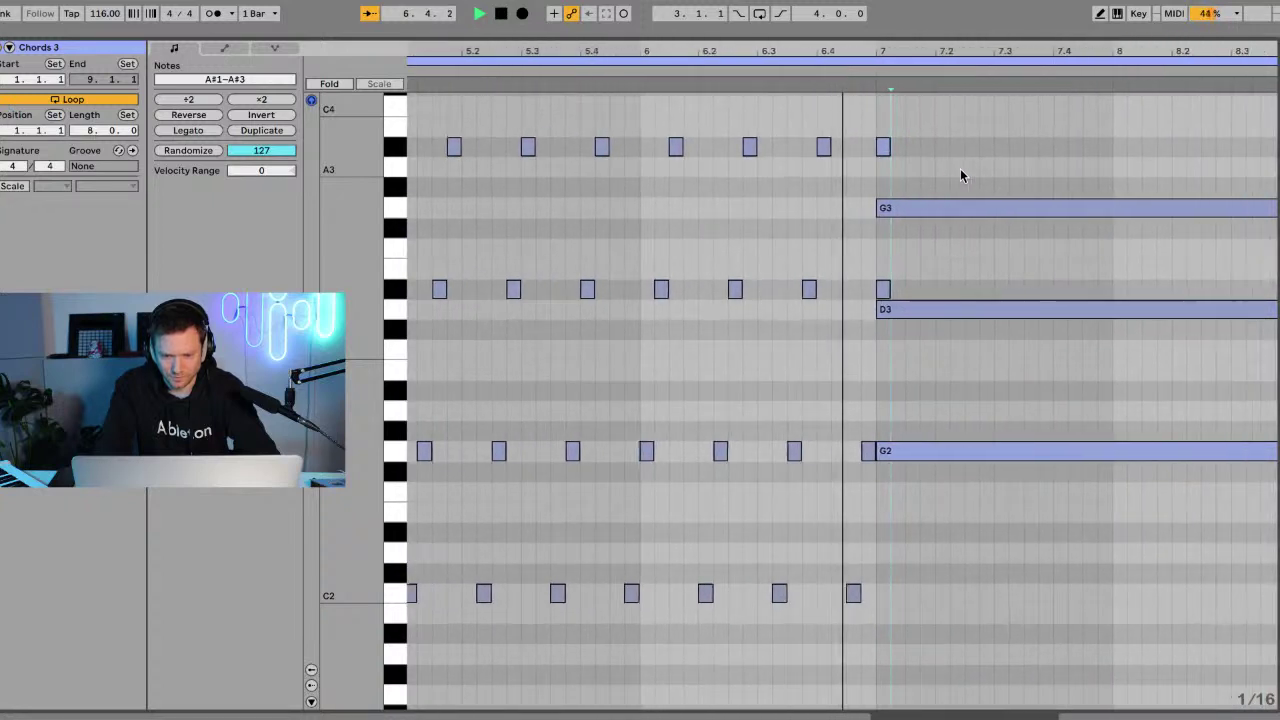
{"action": "key", "text": "space"}
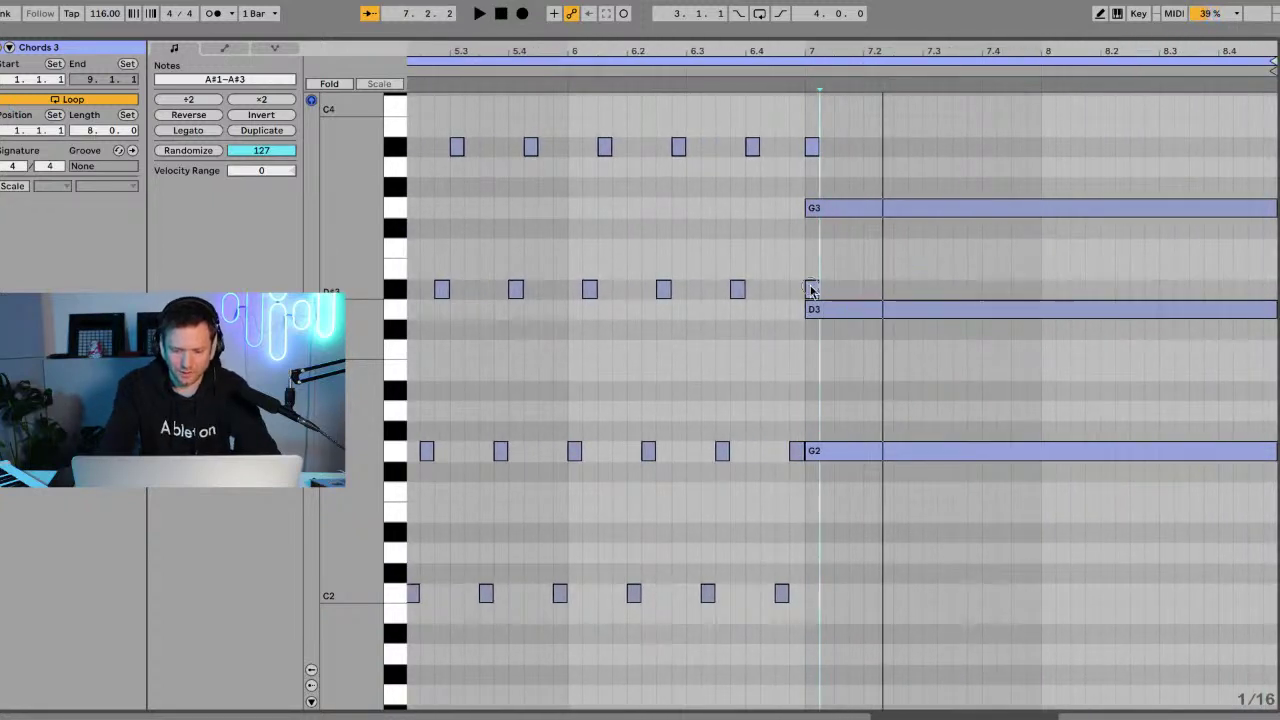
{"action": "left_click", "coordinate": [812, 289]}
{"action": "left_click_drag", "start_coordinate": [812, 289], "coordinate": [813, 157]}
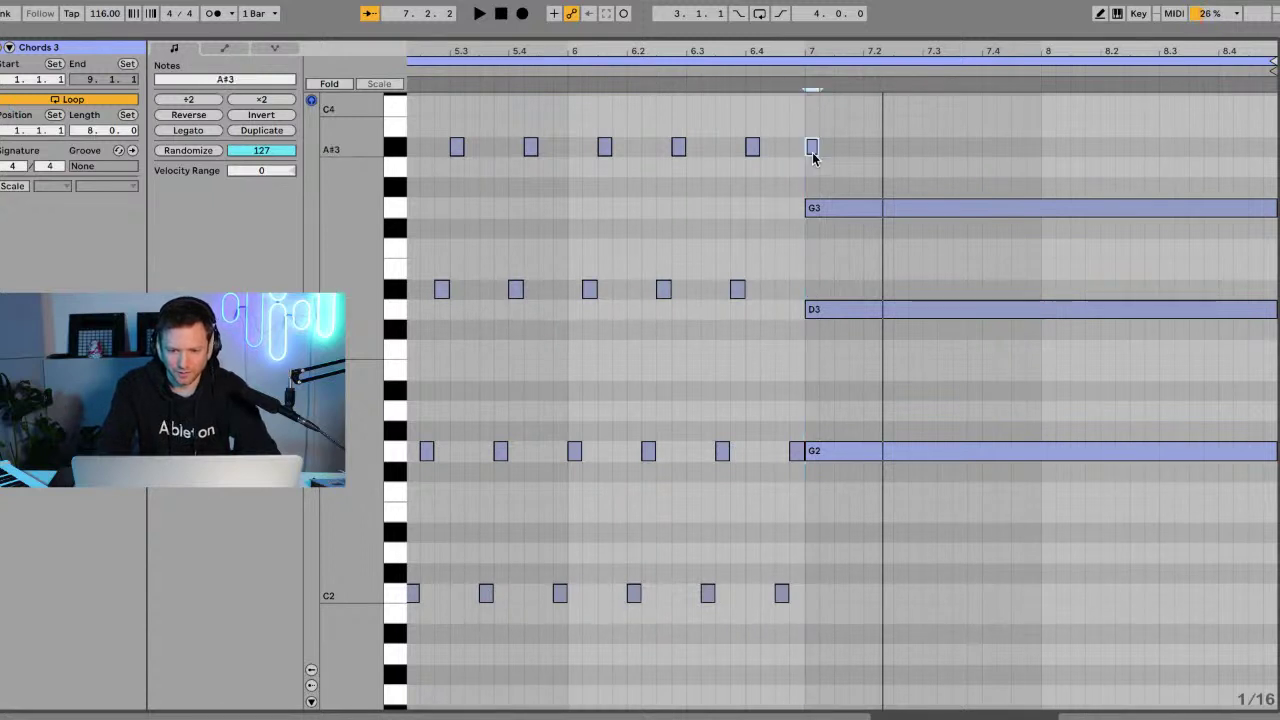
{"action": "left_click", "coordinate": [812, 148]}
Add D4 as a fourth note to the bar 7 chord, extending it to the end of bar 8.
{"action": "scroll", "coordinate": [868, 269], "scroll_direction": "up", "scroll_amount": 4}
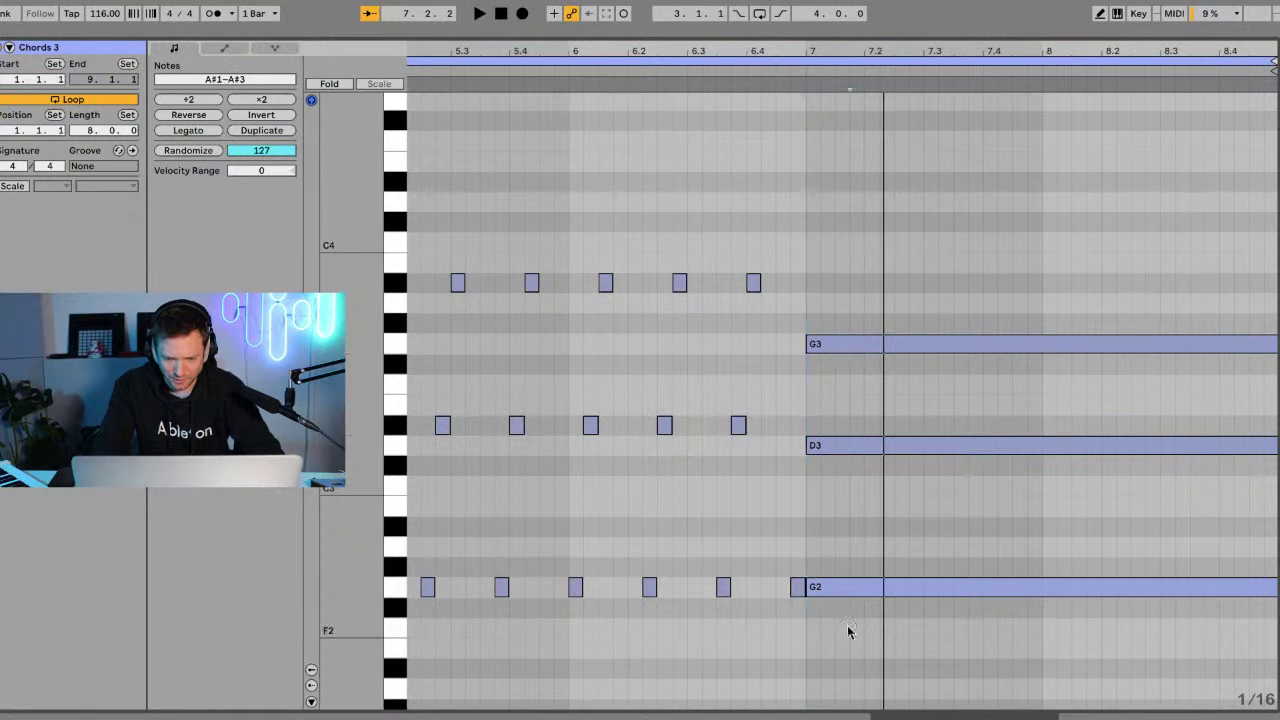
{"action": "left_click_drag", "start_coordinate": [849, 629], "coordinate": [834, 312]}
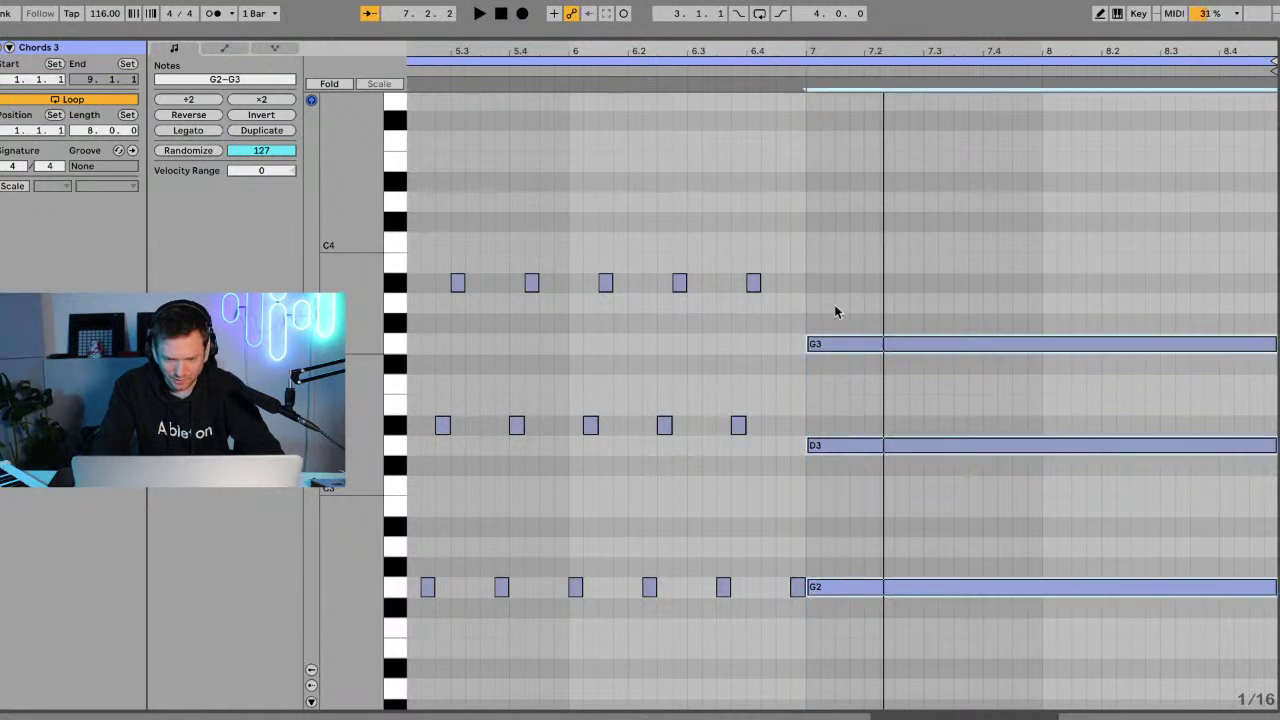
{"action": "double_click", "coordinate": [813, 244]}
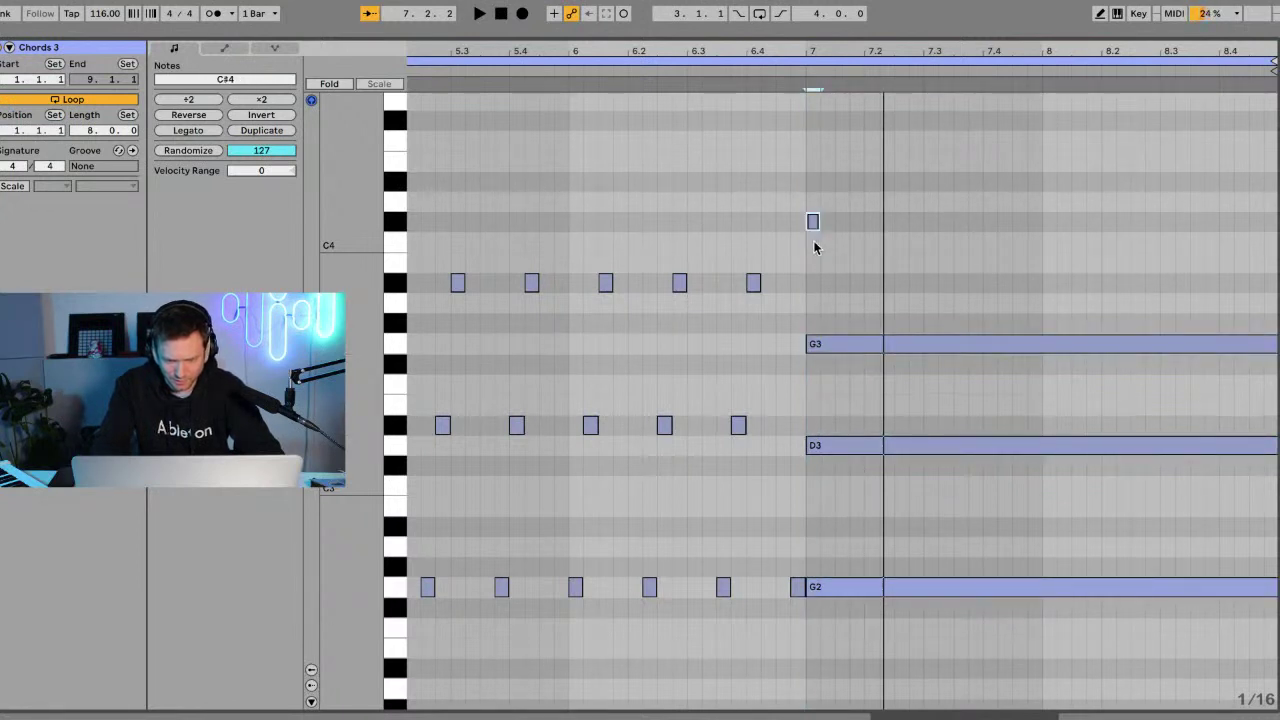
{"action": "key", "text": "Up"}
{"action": "left_click_drag", "start_coordinate": [817, 208], "coordinate": [1278, 203]}
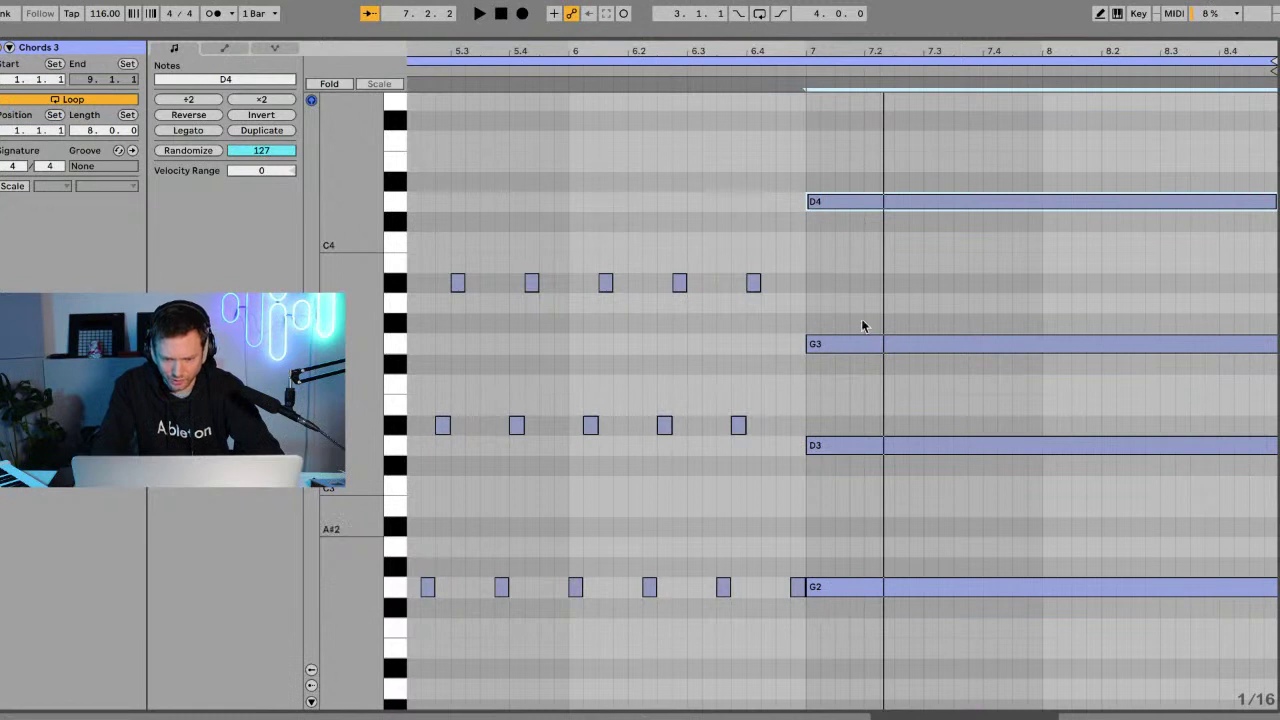
Shorten all four notes of the bar 7 chord to a 1/16 length.
{"action": "left_click_drag", "start_coordinate": [856, 612], "coordinate": [852, 125]}
{"action": "scroll", "coordinate": [1030, 310], "scroll_direction": "down", "scroll_amount": 1}
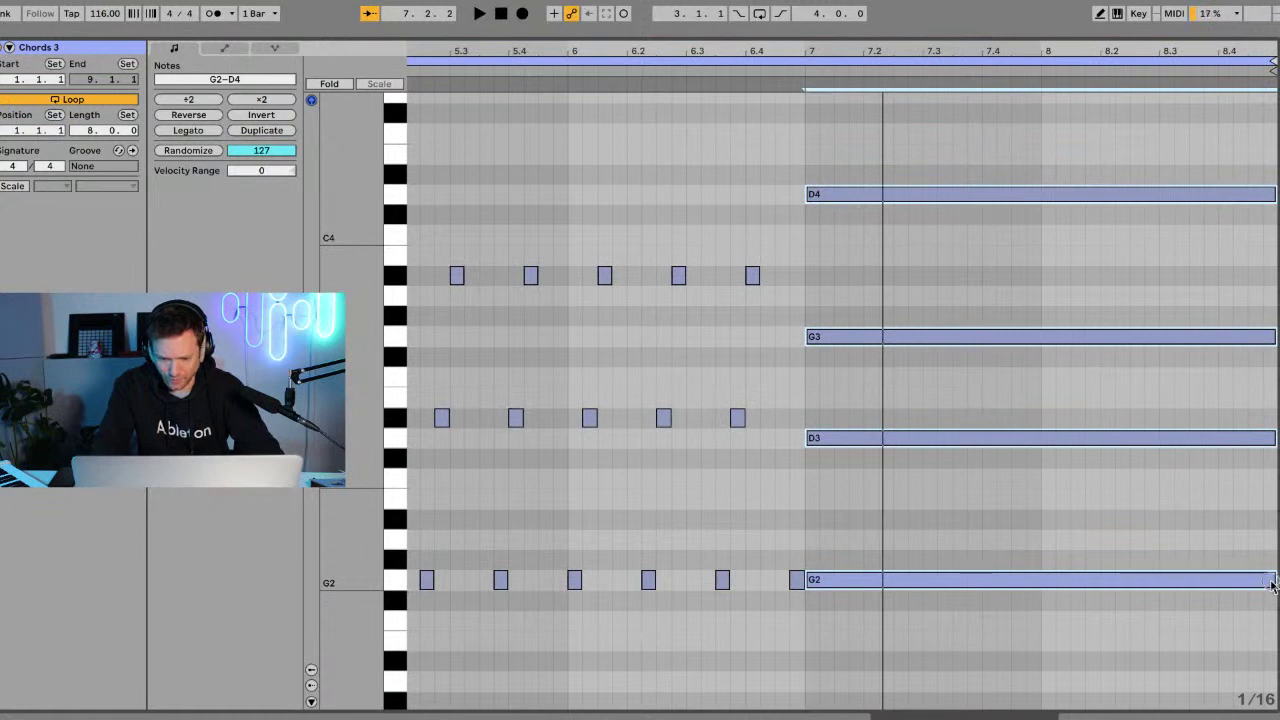
{"action": "left_click_drag", "start_coordinate": [1272, 585], "coordinate": [823, 565]}
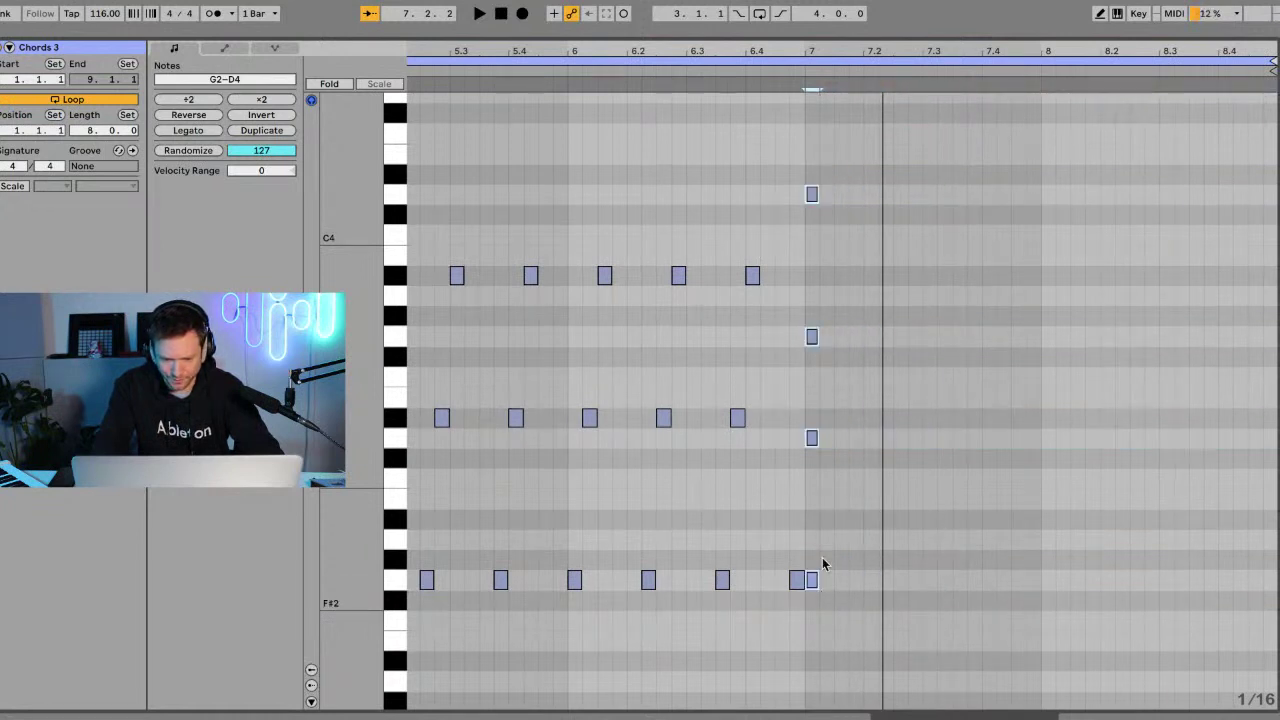
Stagger the bar 7 chord into a rising arpeggio by shifting D3, G3 and D4 one, two and three sixteenths later.
{"action": "left_click", "coordinate": [820, 508]}
{"action": "left_click", "coordinate": [811, 437]}
{"action": "key", "text": "Right"}
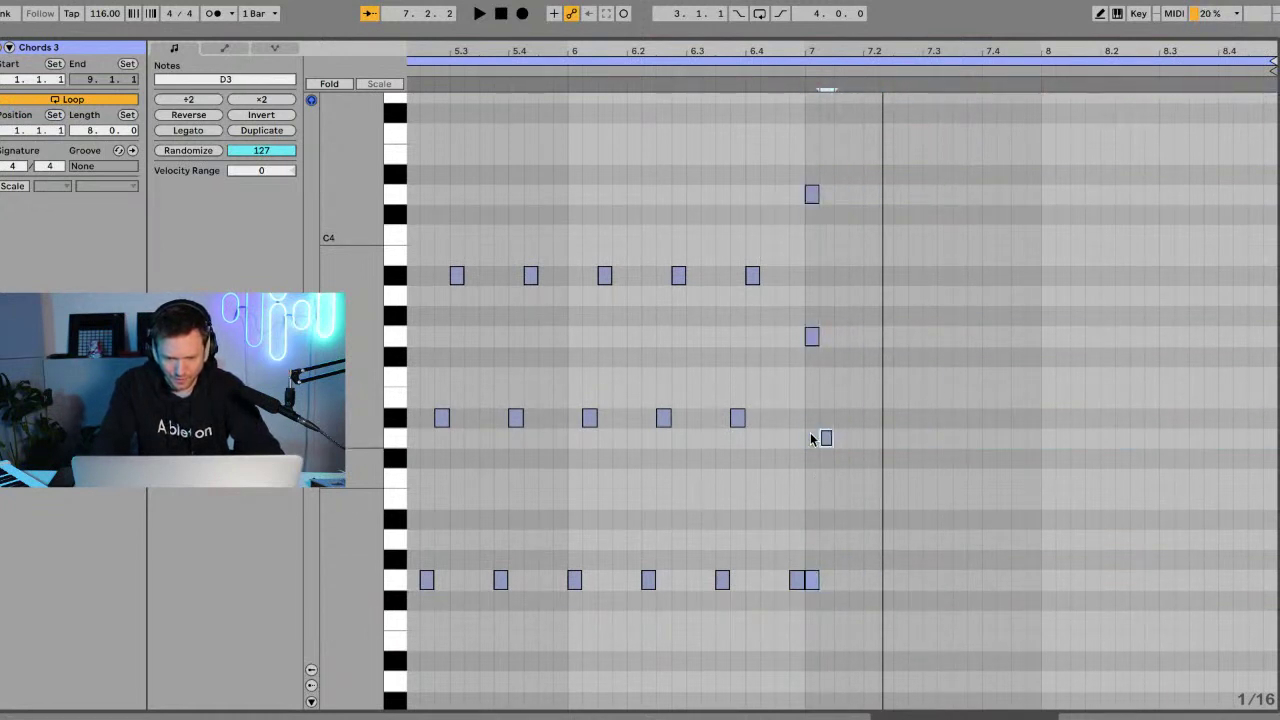
{"action": "left_click", "coordinate": [812, 340]}
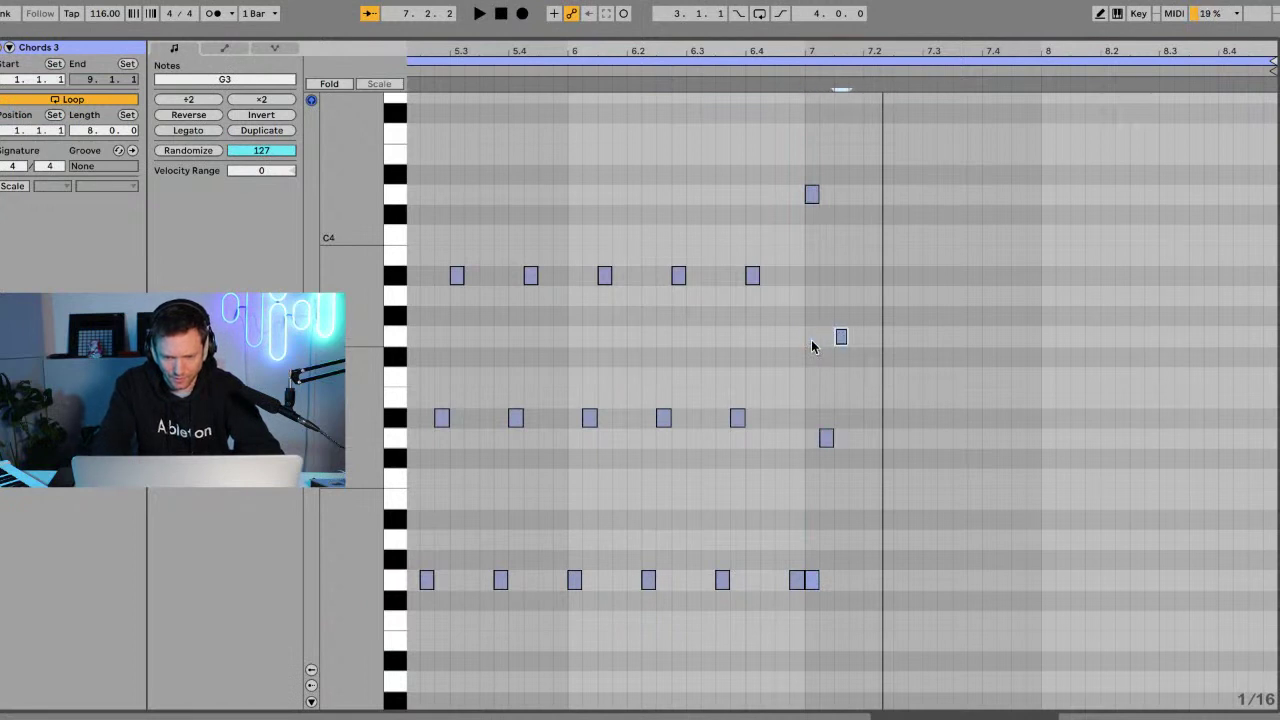
{"action": "left_click", "coordinate": [813, 195]}
{"action": "key", "text": "Right"}
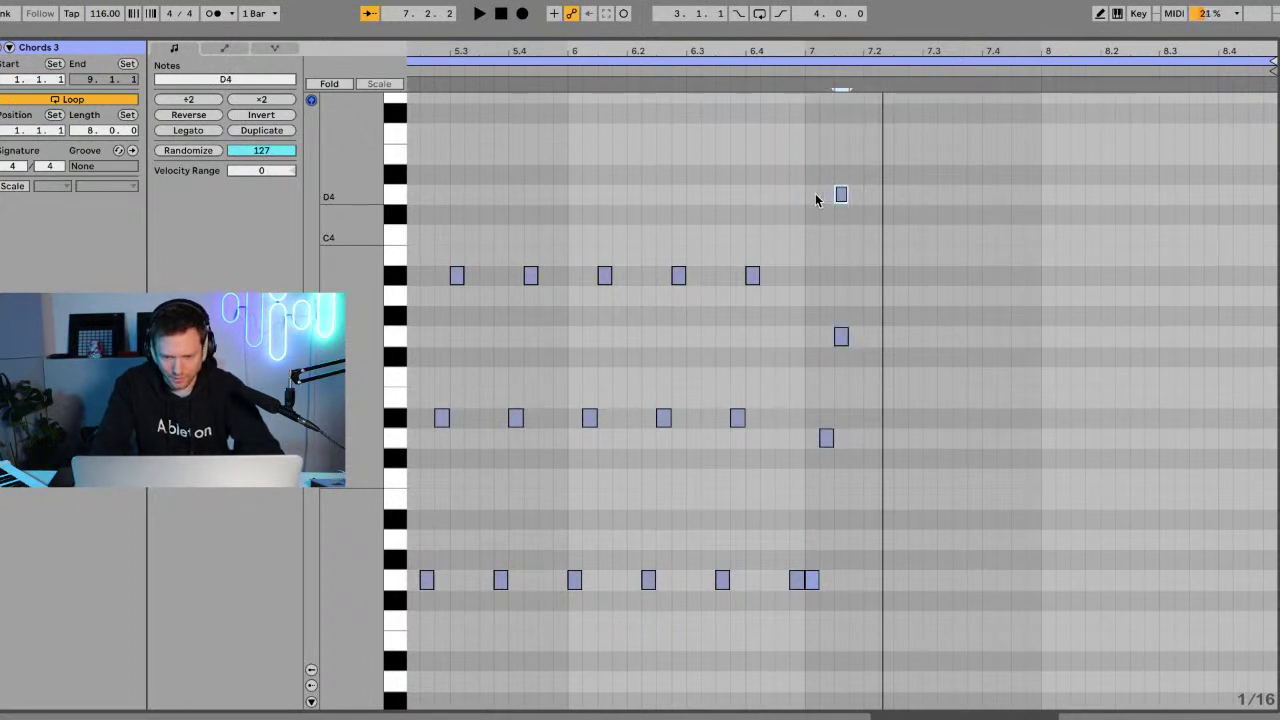
{"action": "key", "text": "Right"}
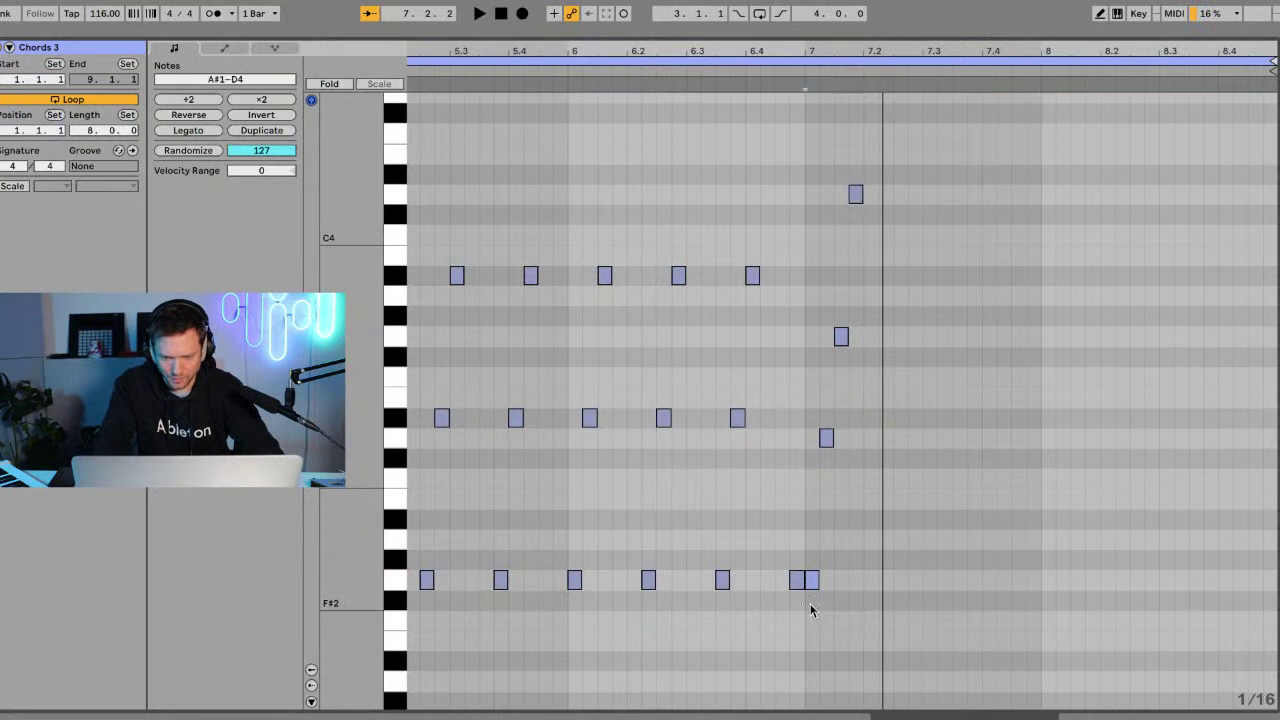
Duplicate the four-note G2–D4 arpeggio at bar 7 repeatedly until it fills bars 7 and 8.
{"action": "left_click_drag", "start_coordinate": [811, 604], "coordinate": [876, 190]}
{"action": "key", "text": "ctrl+d"}
{"action": "key", "text": "ctrl+d"}
{"action": "key", "text": "ctrl+d"}
{"action": "key", "text": "ctrl+d"}
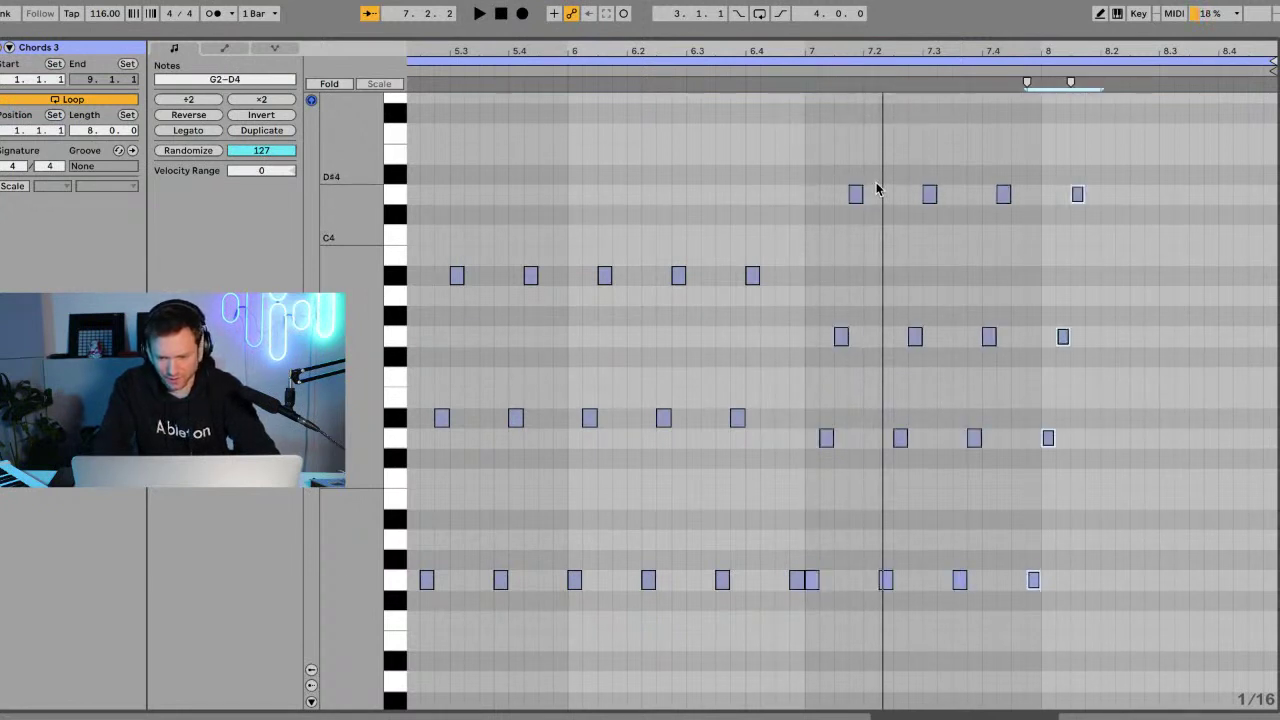
{"action": "key", "text": "ctrl+d"}
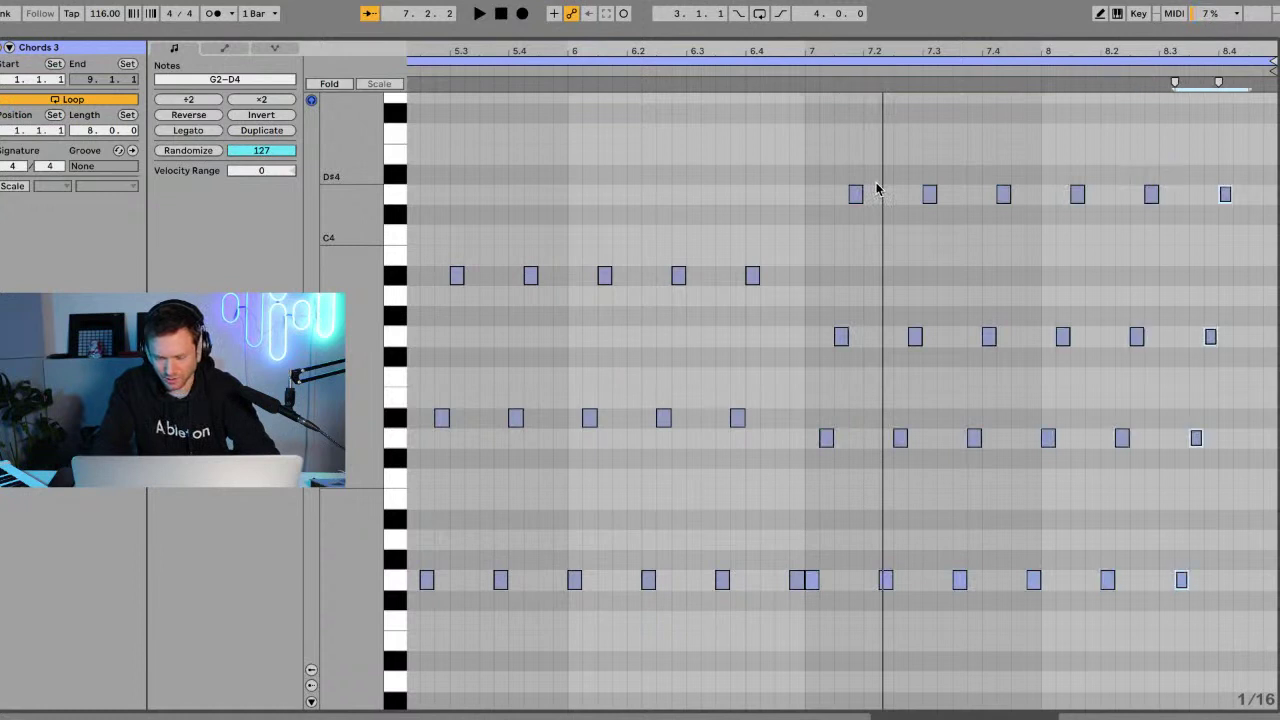
{"action": "key", "text": "ctrl+d"}
Play back the complete eight-bar arpeggio clip and bring the Session View tracks back into view.
{"action": "key", "text": "space"}
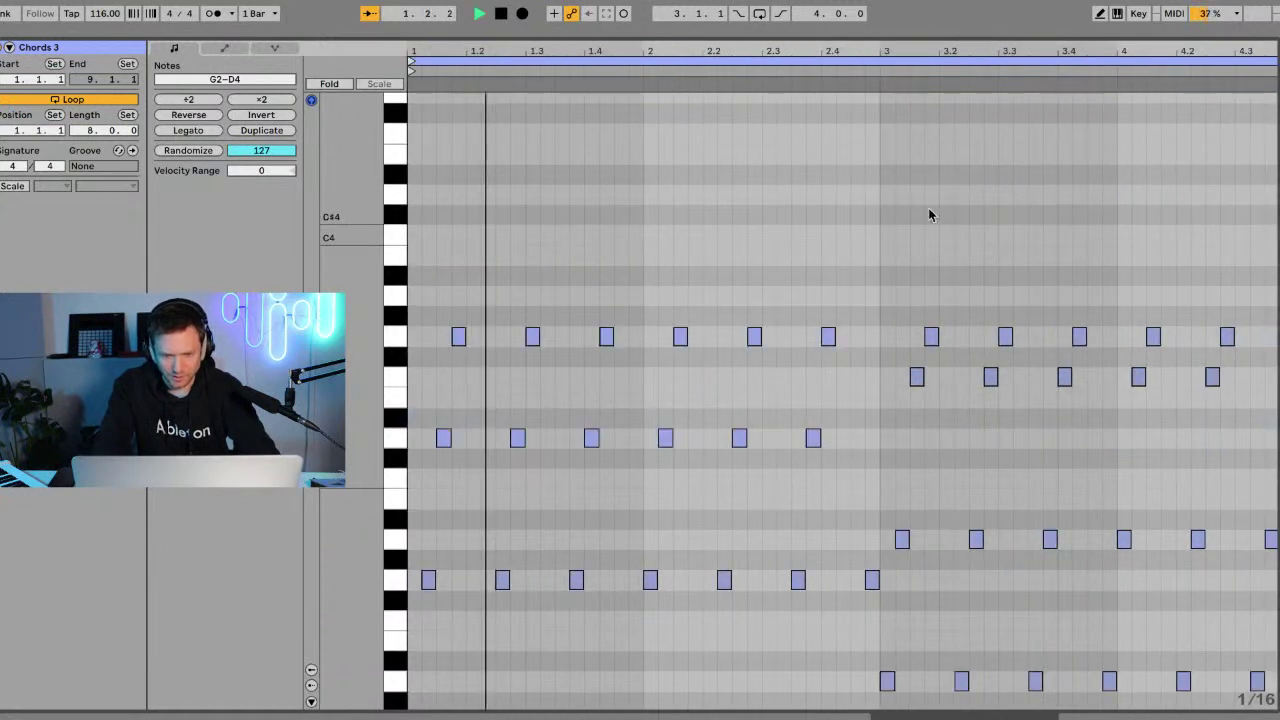
{"action": "scroll", "coordinate": [846, 251], "scroll_direction": "down", "scroll_amount": 2}
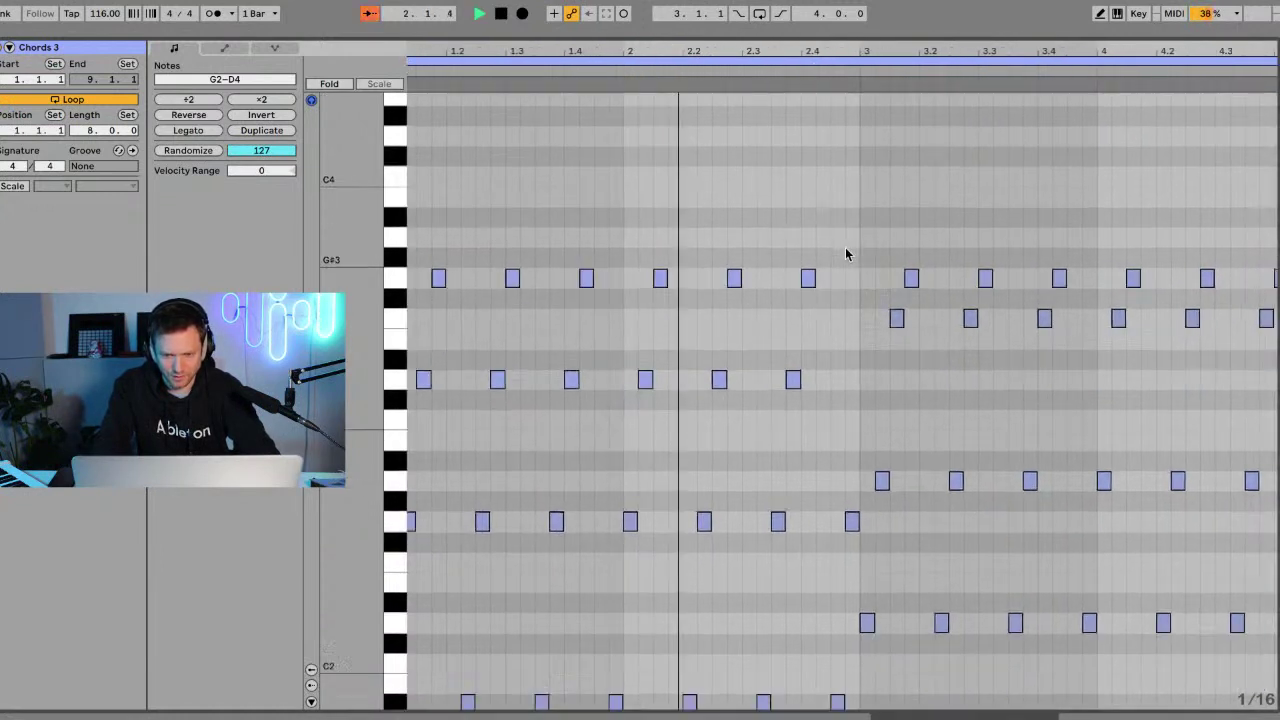
{"action": "key", "text": "minus"}
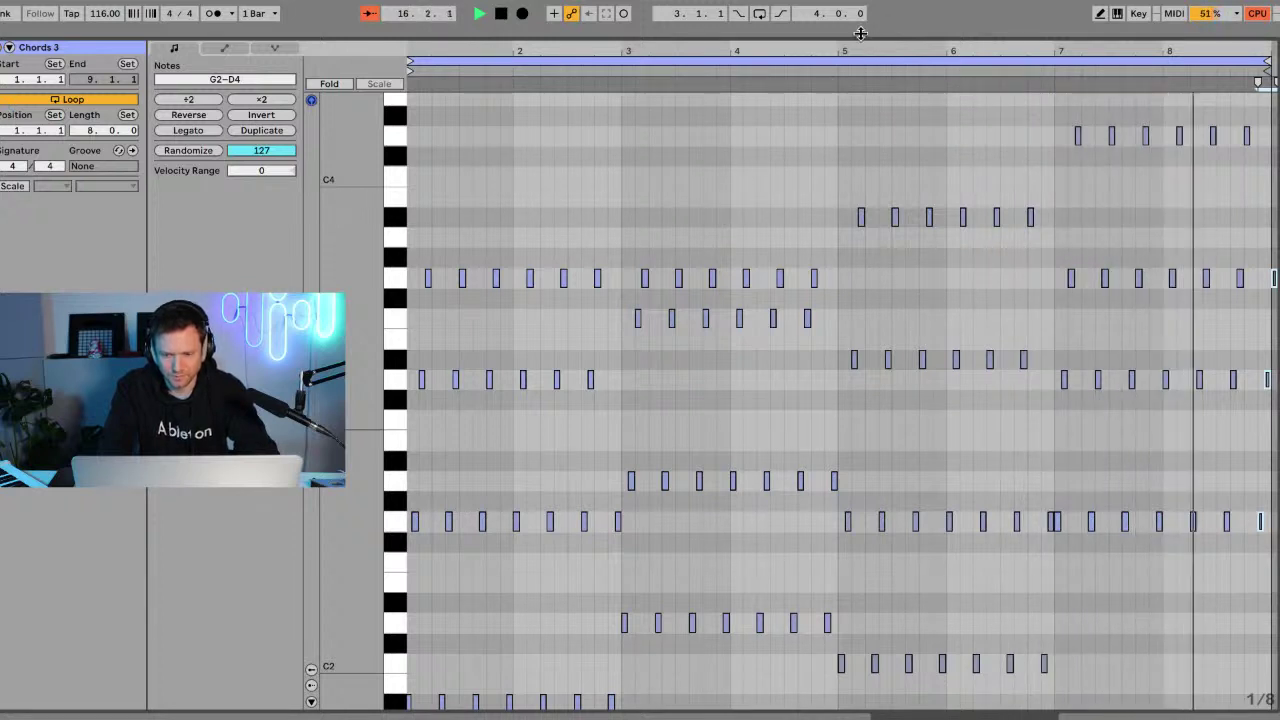
{"action": "left_click_drag", "start_coordinate": [860, 33], "coordinate": [831, 225]}
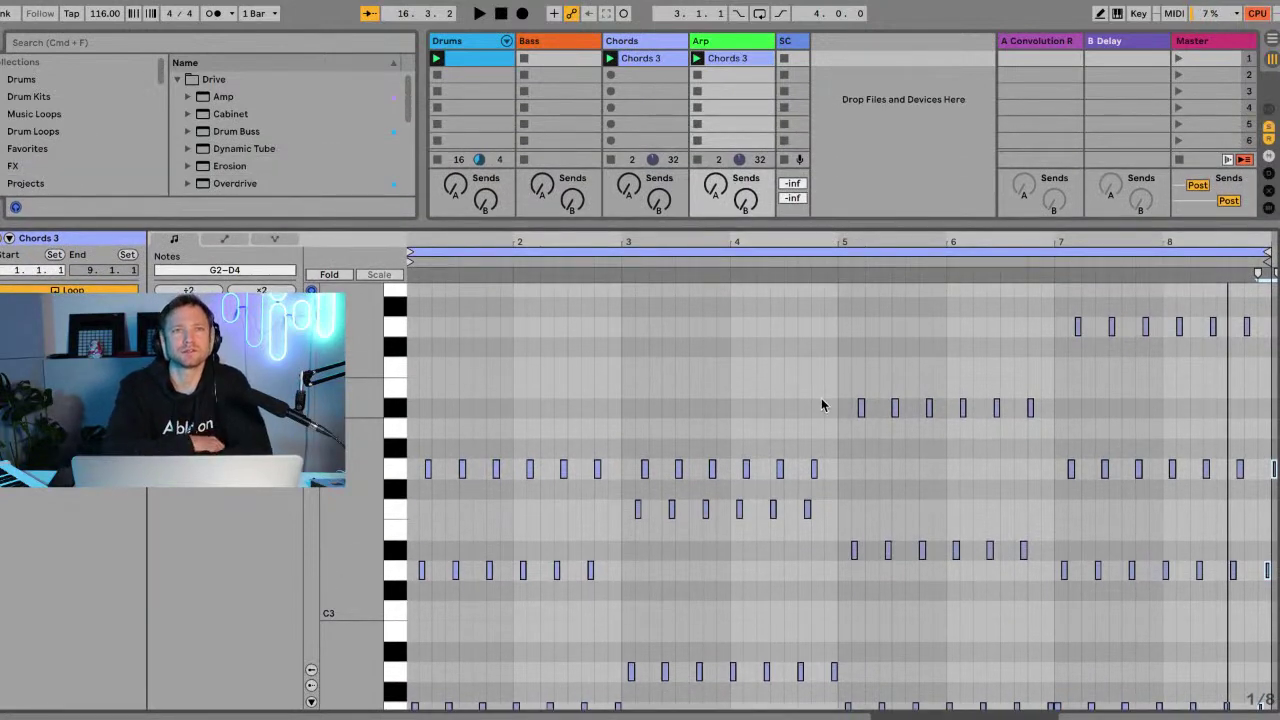
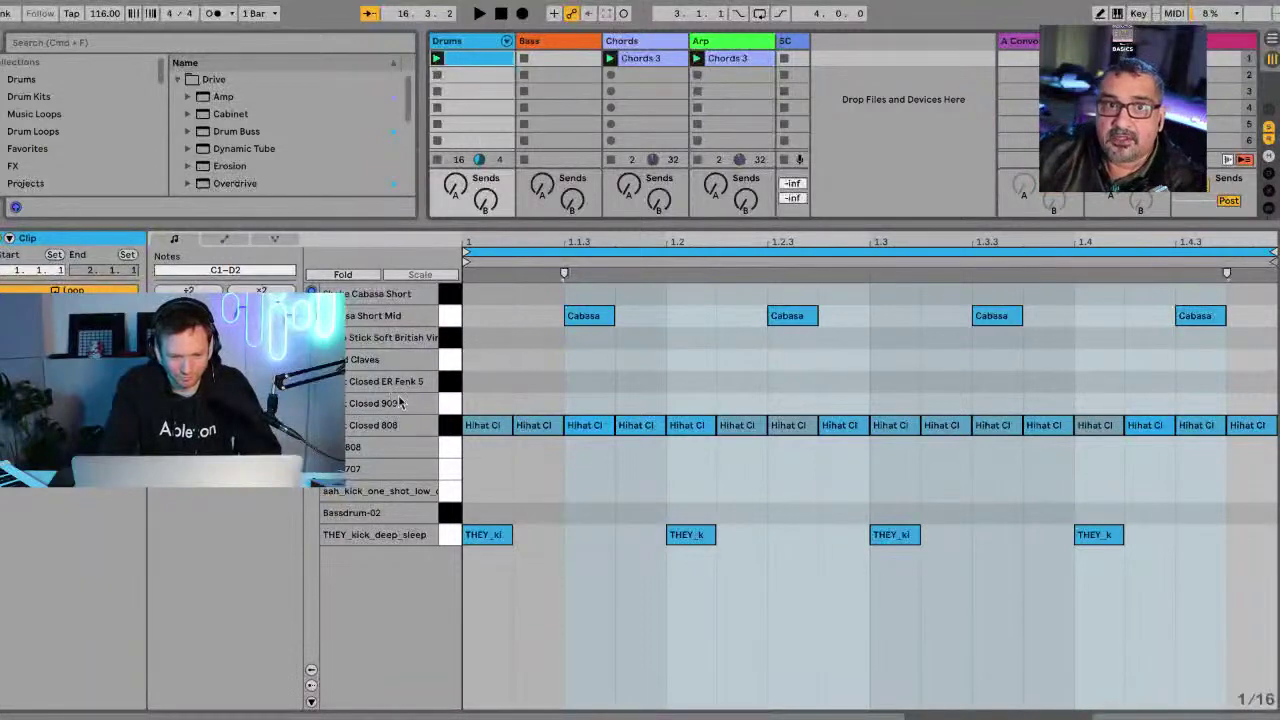
Show the mixer and copy the Chords 3 clip from the Chords track into the first slot of the Bass track.
{"action": "left_click", "coordinate": [522, 323]}
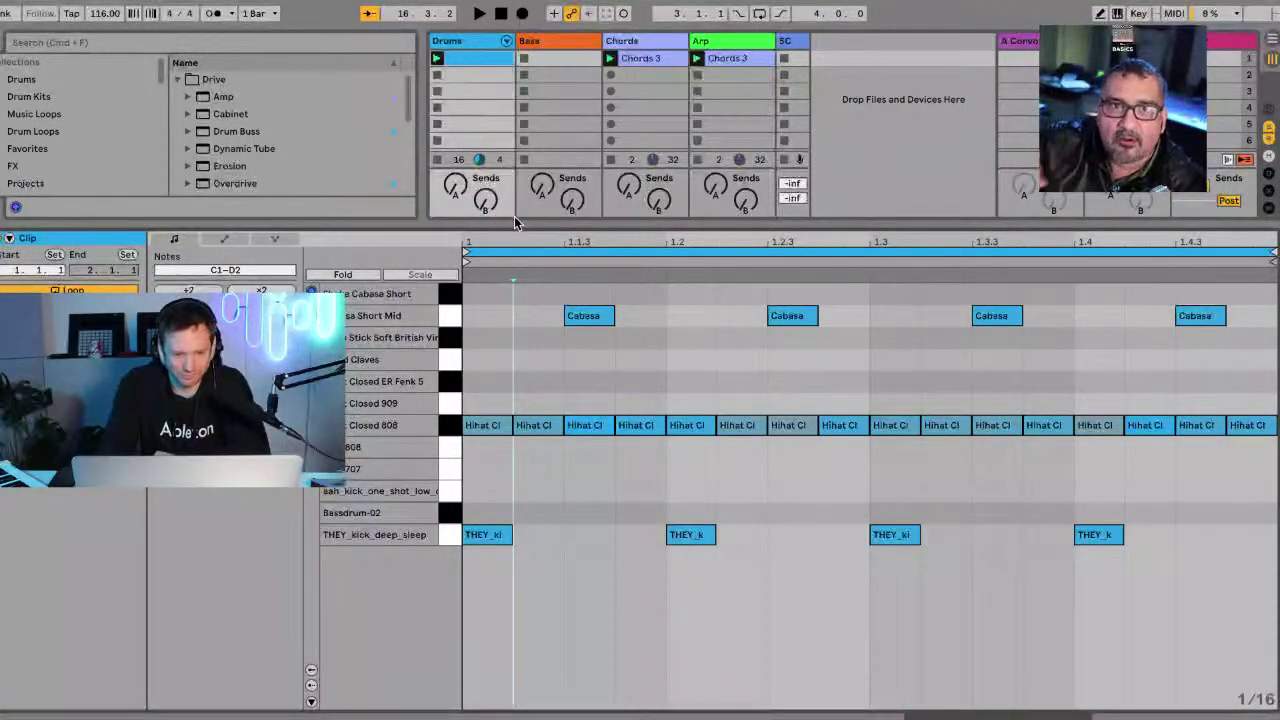
{"action": "key", "text": "super+alt+m"}
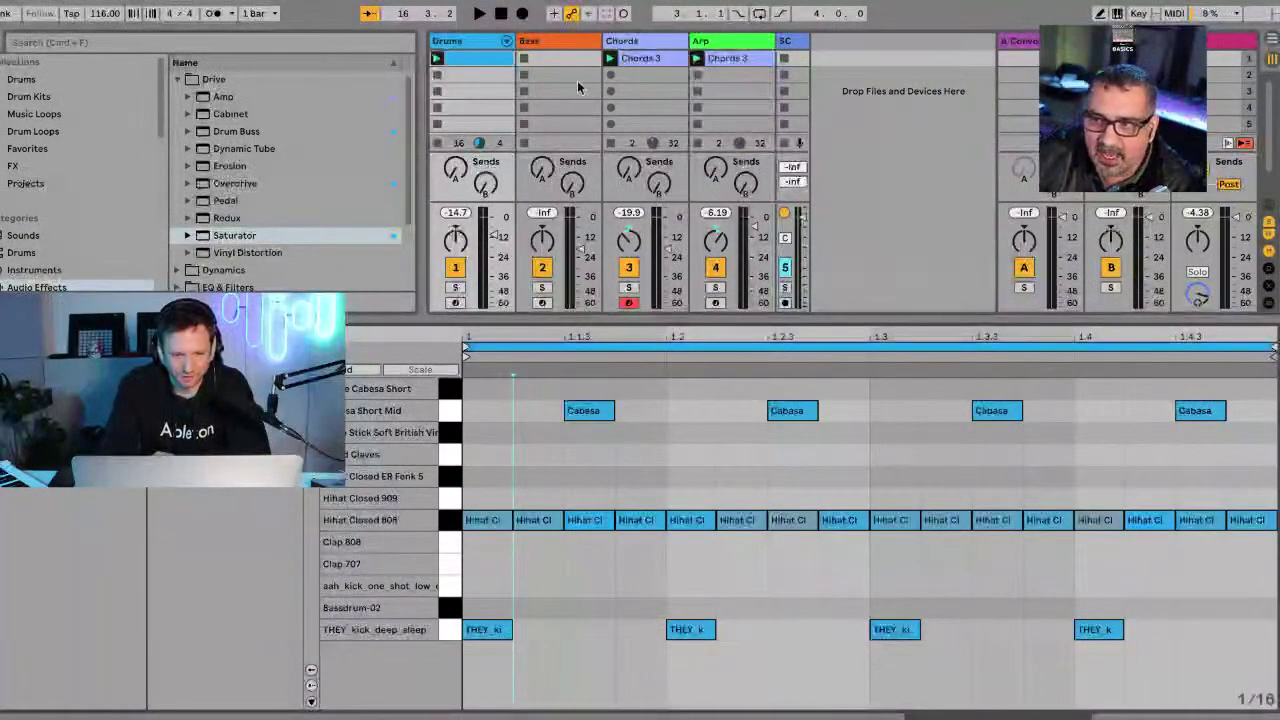
{"action": "left_click", "coordinate": [643, 59]}
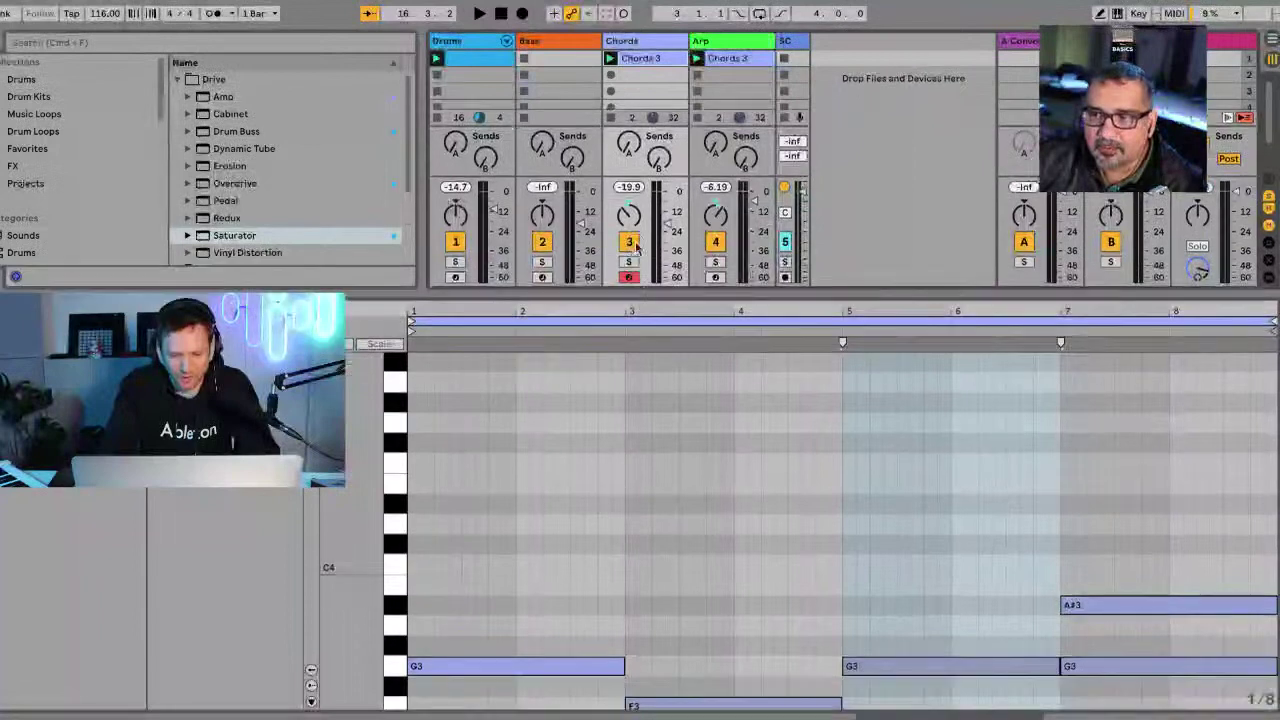
{"action": "left_click_drag", "start_coordinate": [634, 322], "coordinate": [639, 76]}
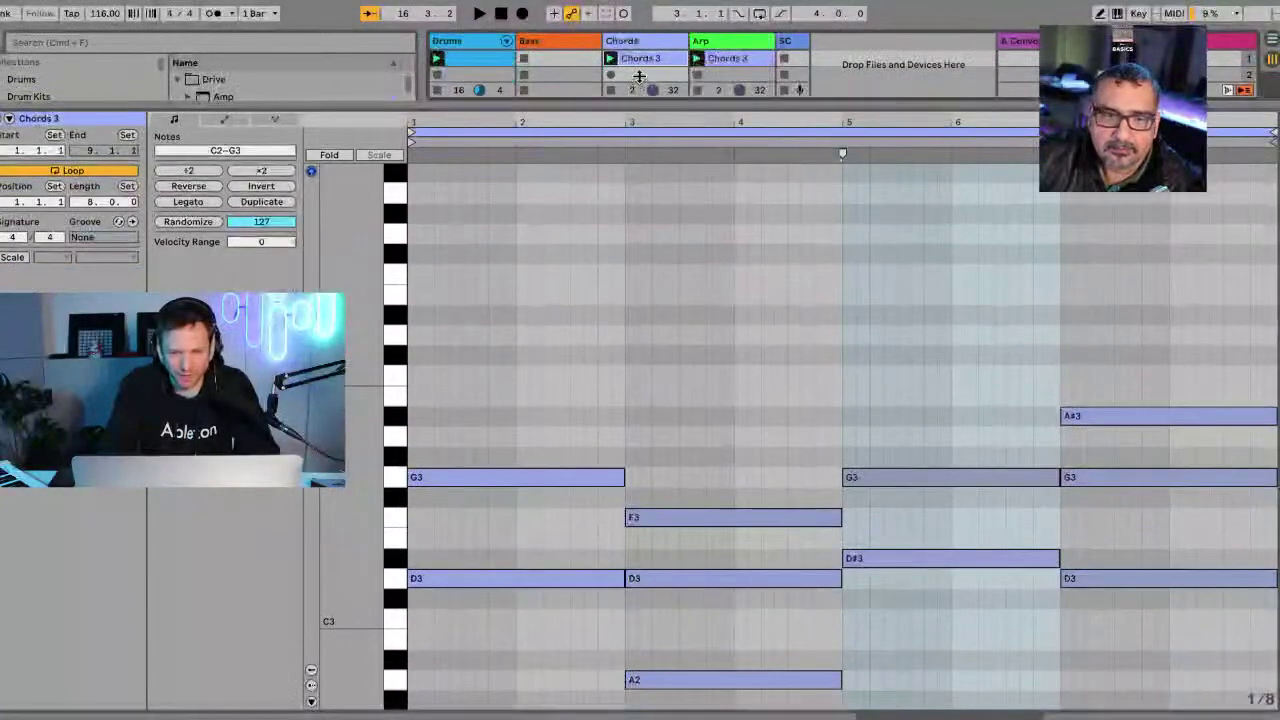
{"action": "left_click", "coordinate": [563, 58]}
{"action": "key", "text": "super+v"}
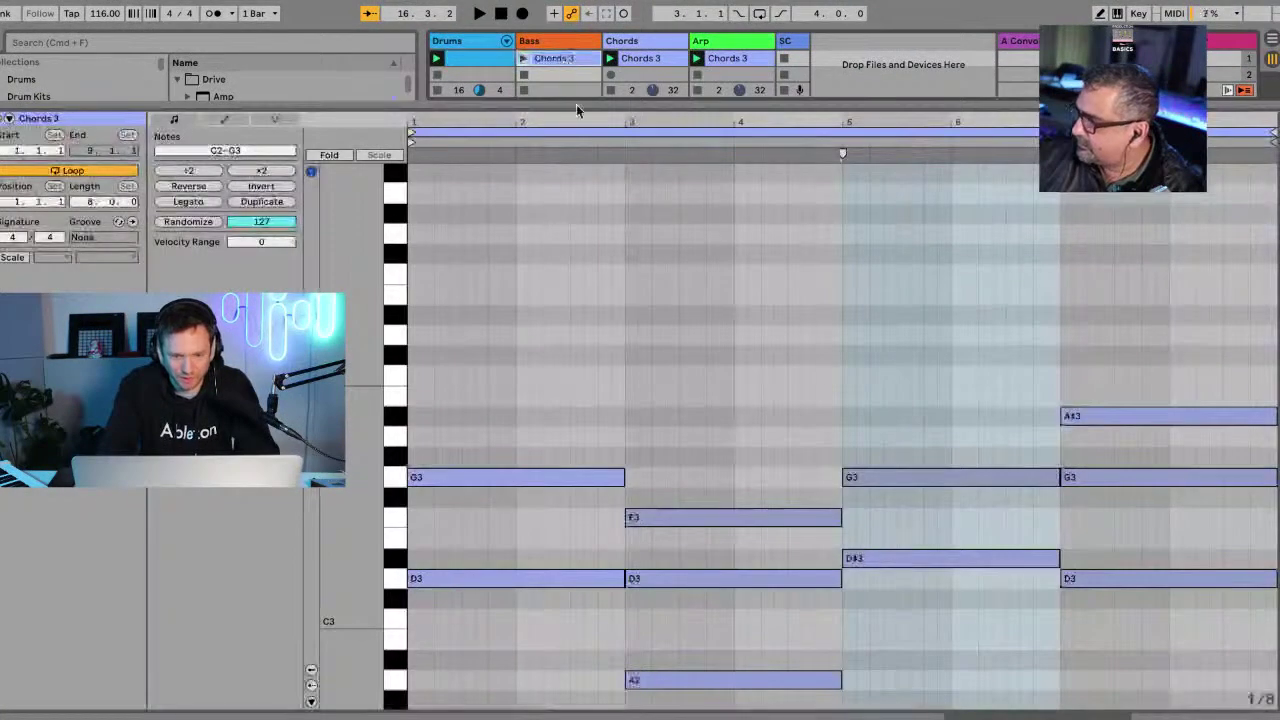
Delete A#1, D3 and G3 from the first chord of the Bass clip, keeping only G2 in bars 1 and 2.
{"action": "left_click_drag", "start_coordinate": [576, 106], "coordinate": [576, 30]}
{"action": "scroll", "coordinate": [557, 380], "scroll_direction": "down", "scroll_amount": 5}
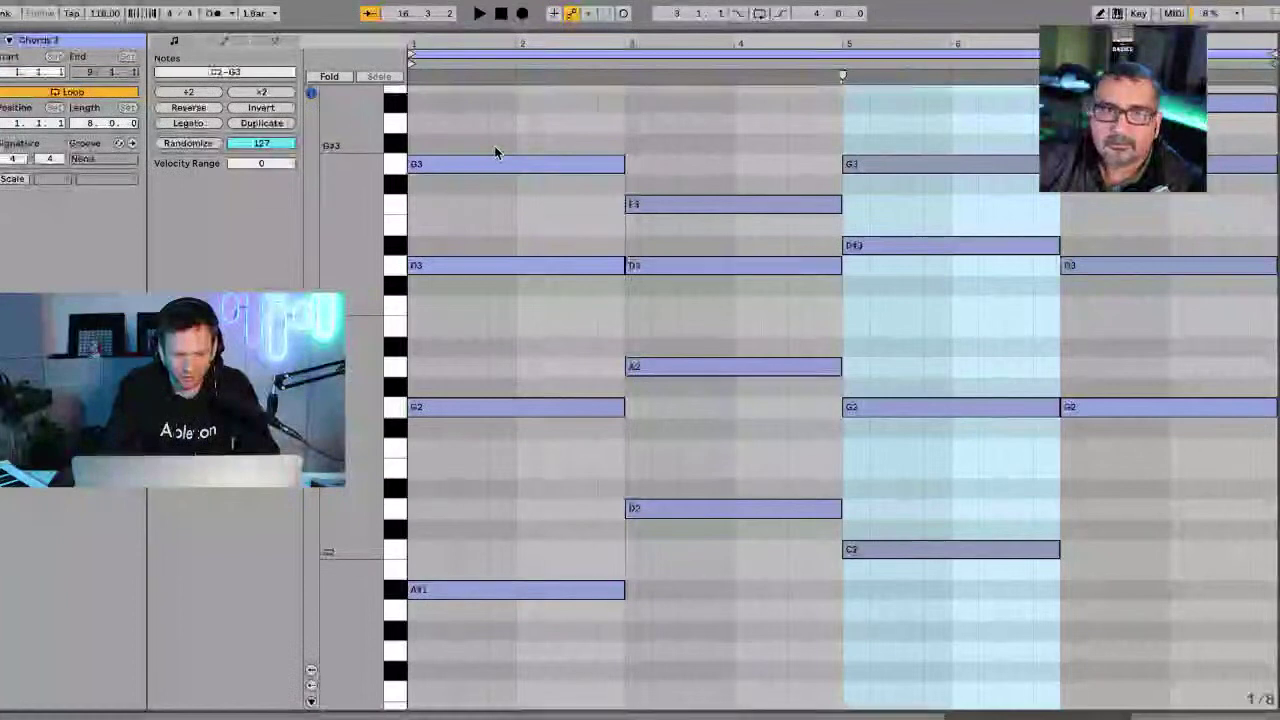
{"action": "left_click", "coordinate": [475, 616]}
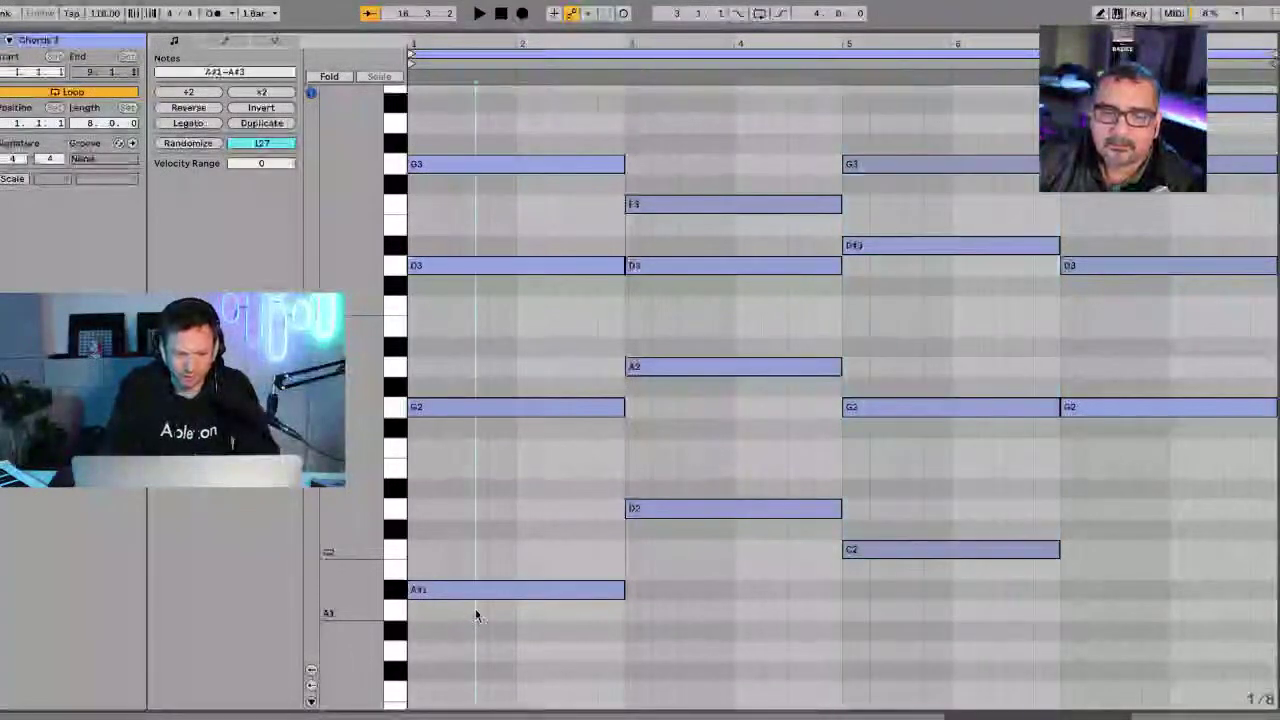
{"action": "left_click_drag", "start_coordinate": [476, 616], "coordinate": [490, 158]}
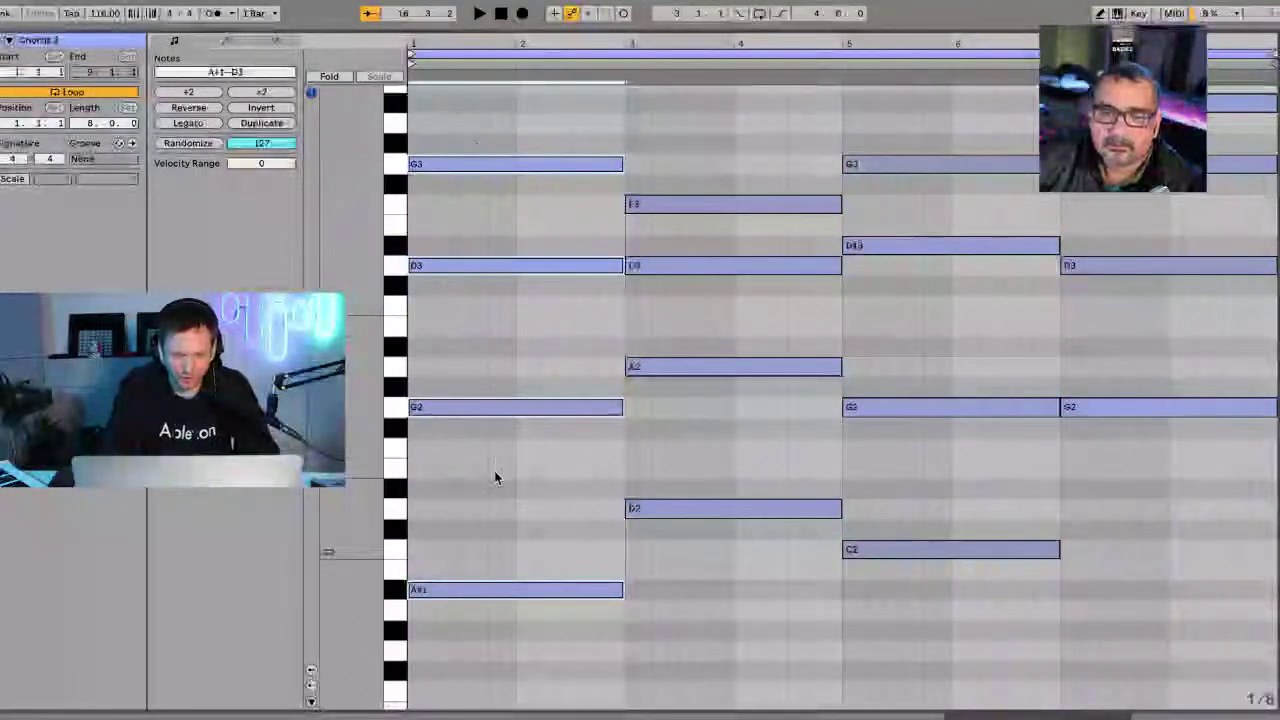
{"action": "left_click", "coordinate": [479, 590]}
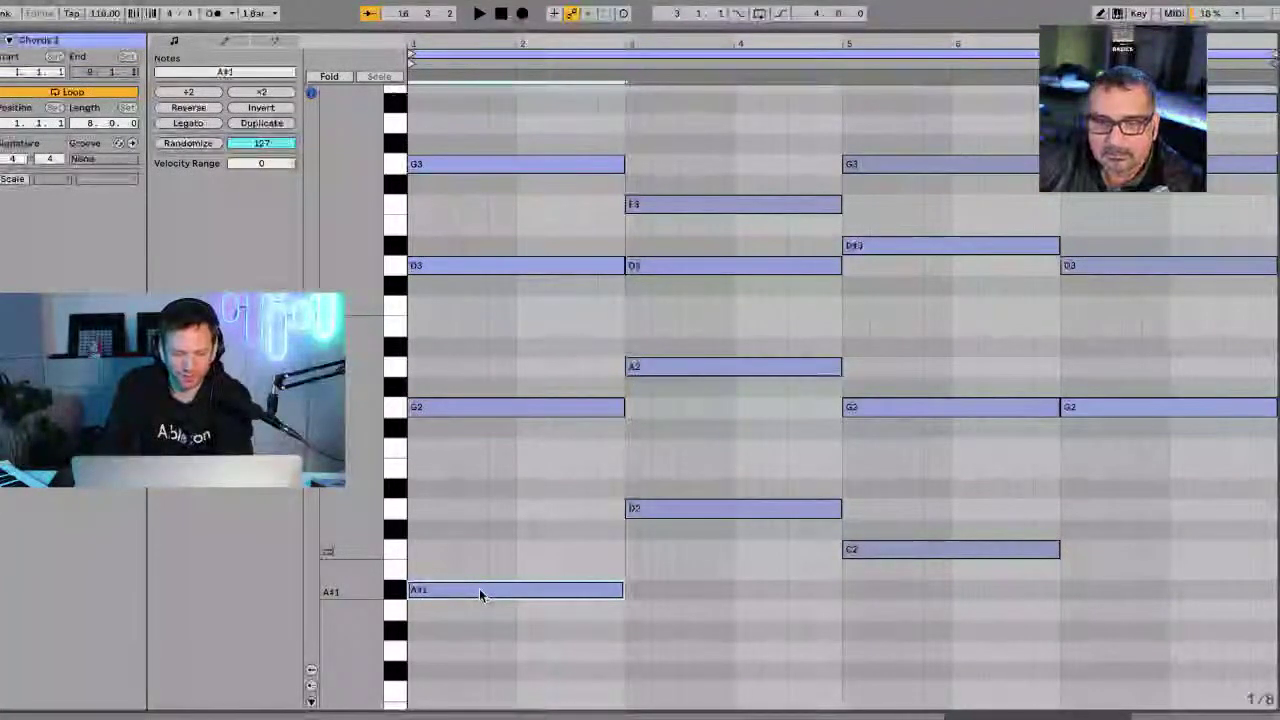
{"action": "key", "text": "Delete"}
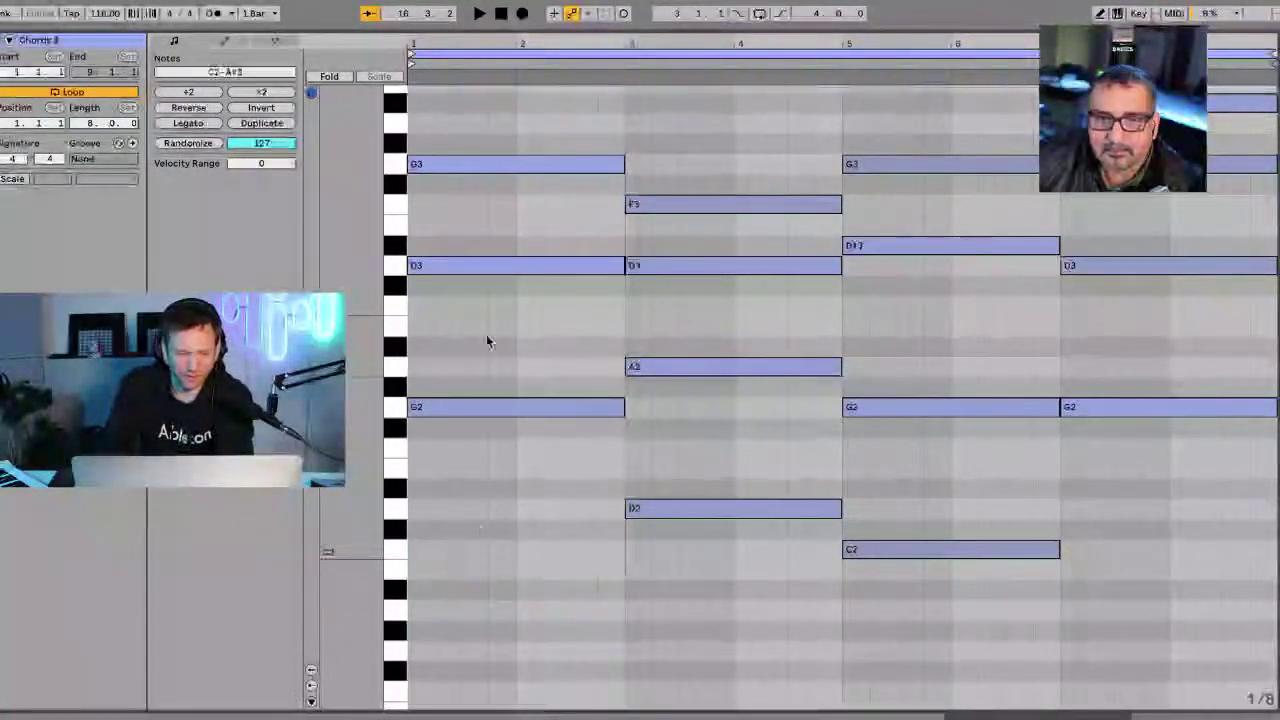
{"action": "key", "text": "Delete"}
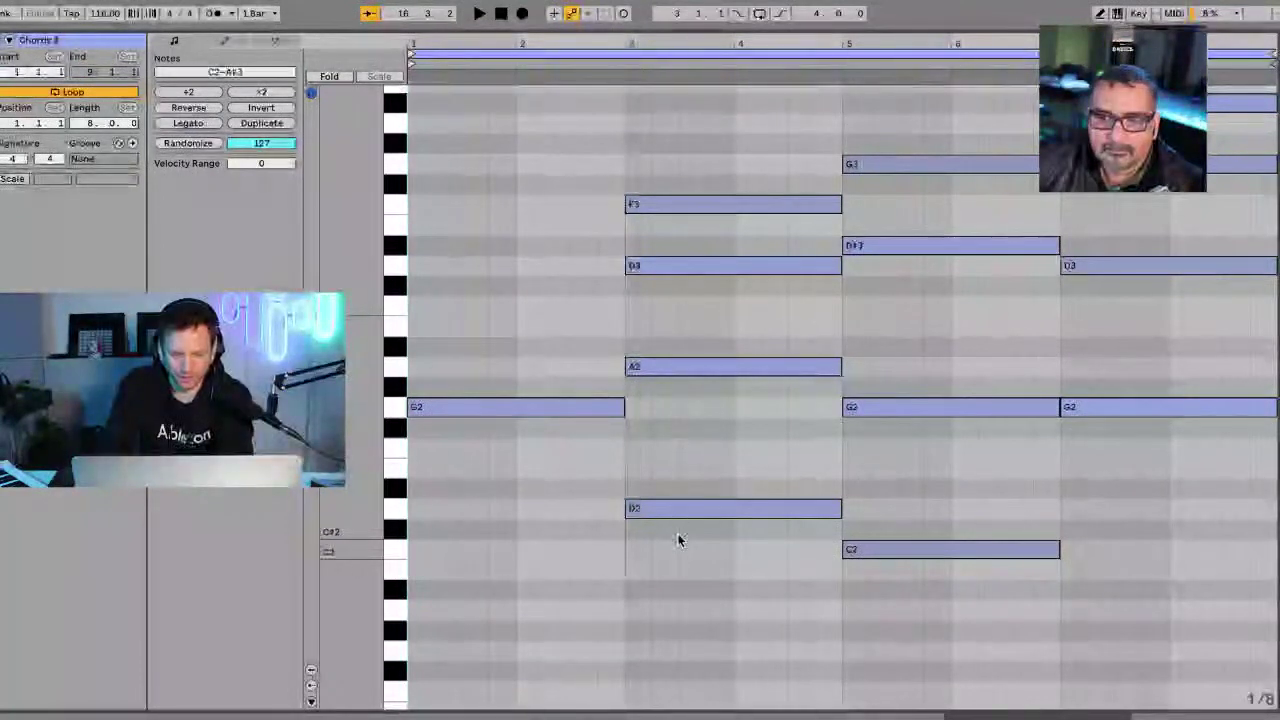
Delete A2, D3 and F3 from the bar 3 chord of the Bass clip, keeping only the D2 root.
{"action": "left_click_drag", "start_coordinate": [677, 540], "coordinate": [677, 180]}
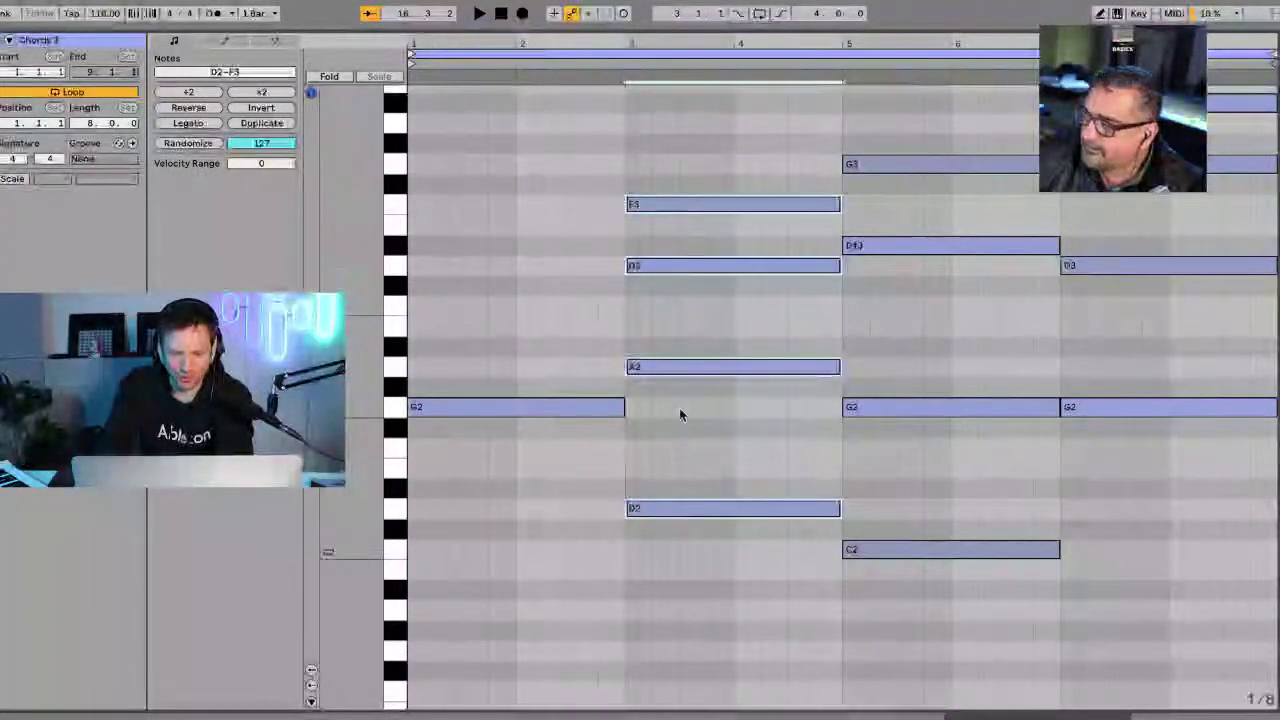
{"action": "left_click_drag", "start_coordinate": [680, 412], "coordinate": [670, 93]}
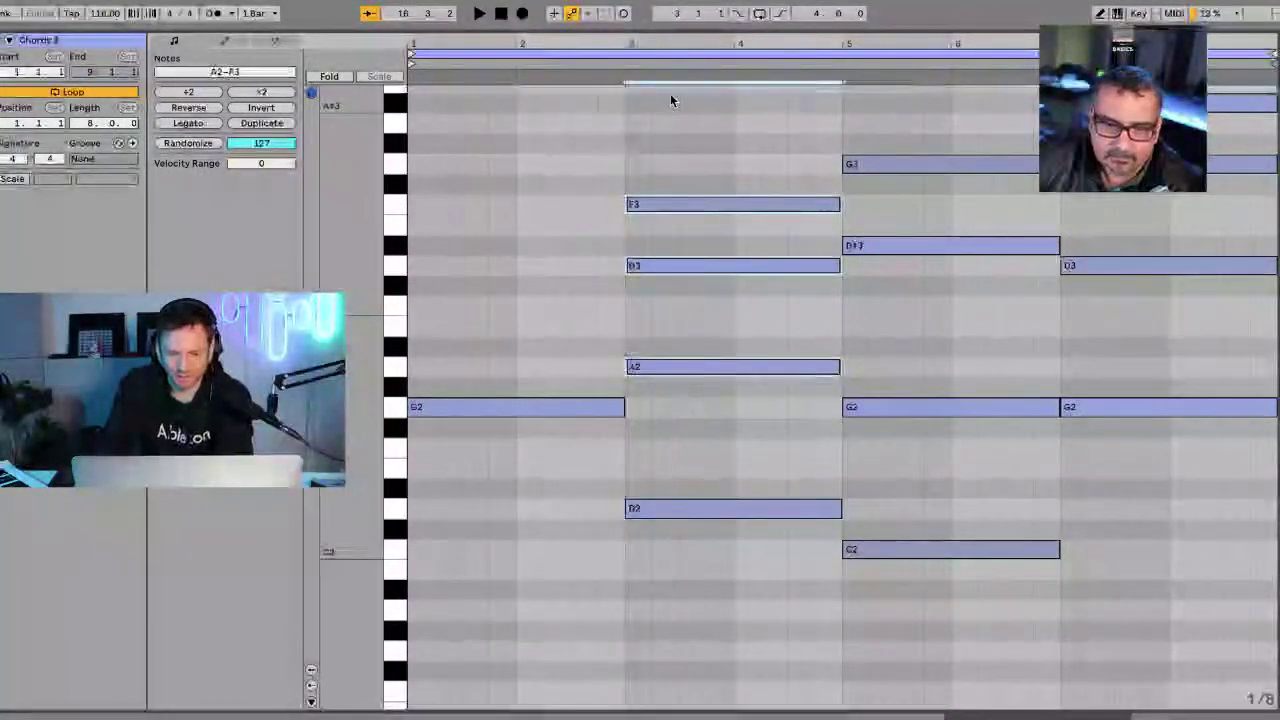
{"action": "key", "text": "Delete"}
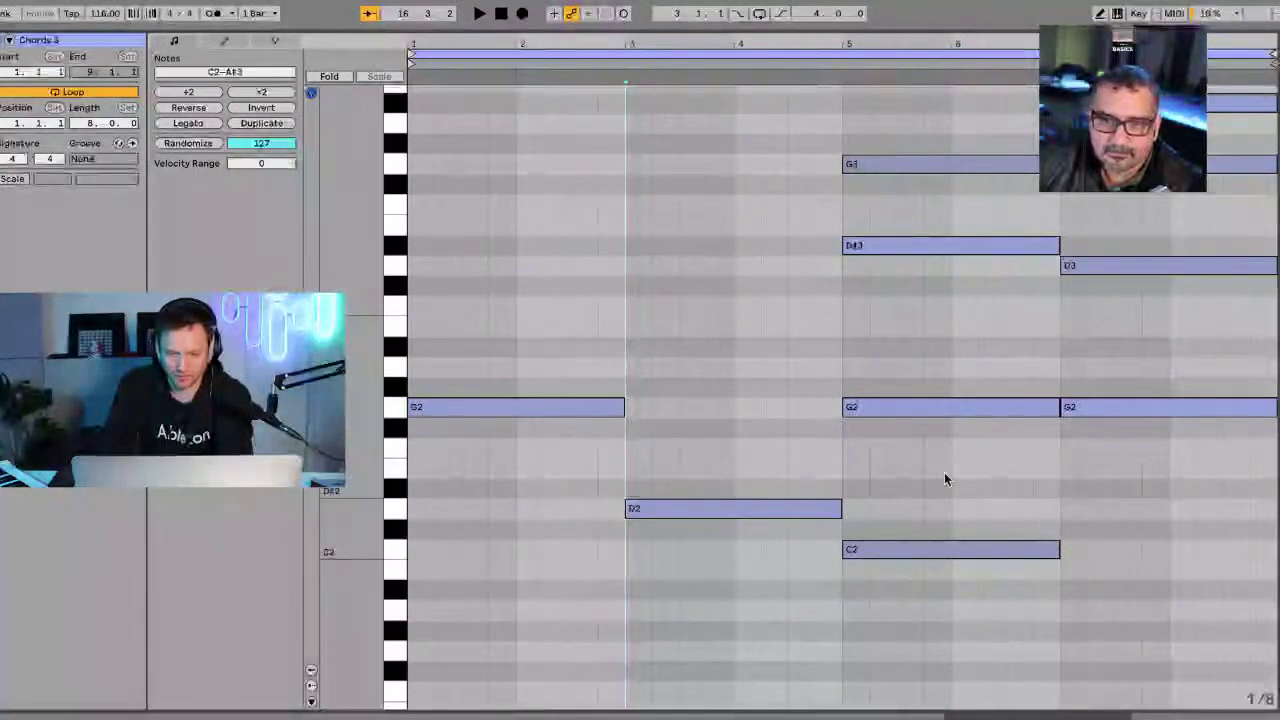
Delete the upper notes of the bar 5 and bar 7 chords, keeping only C2 and G2.
{"action": "left_click_drag", "start_coordinate": [894, 449], "coordinate": [896, 86]}
{"action": "key", "text": "Delete"}
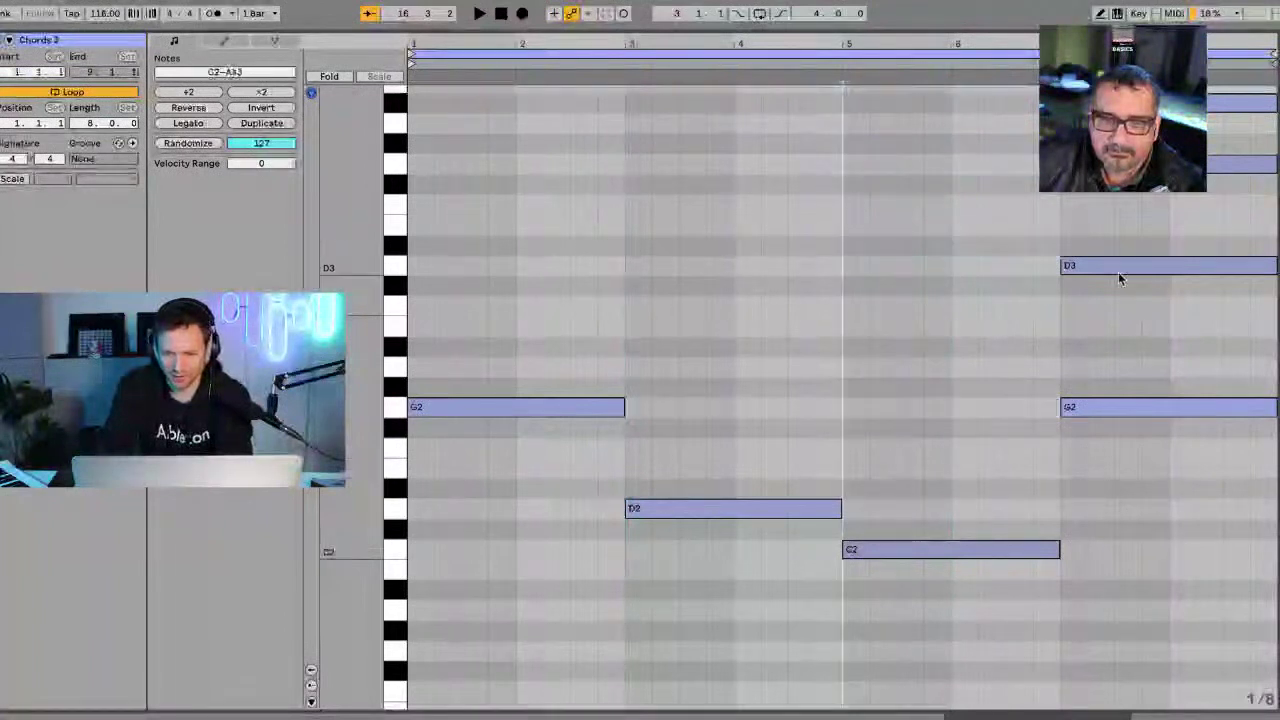
{"action": "left_click_drag", "start_coordinate": [1123, 323], "coordinate": [1070, 88]}
{"action": "key", "text": "Delete"}
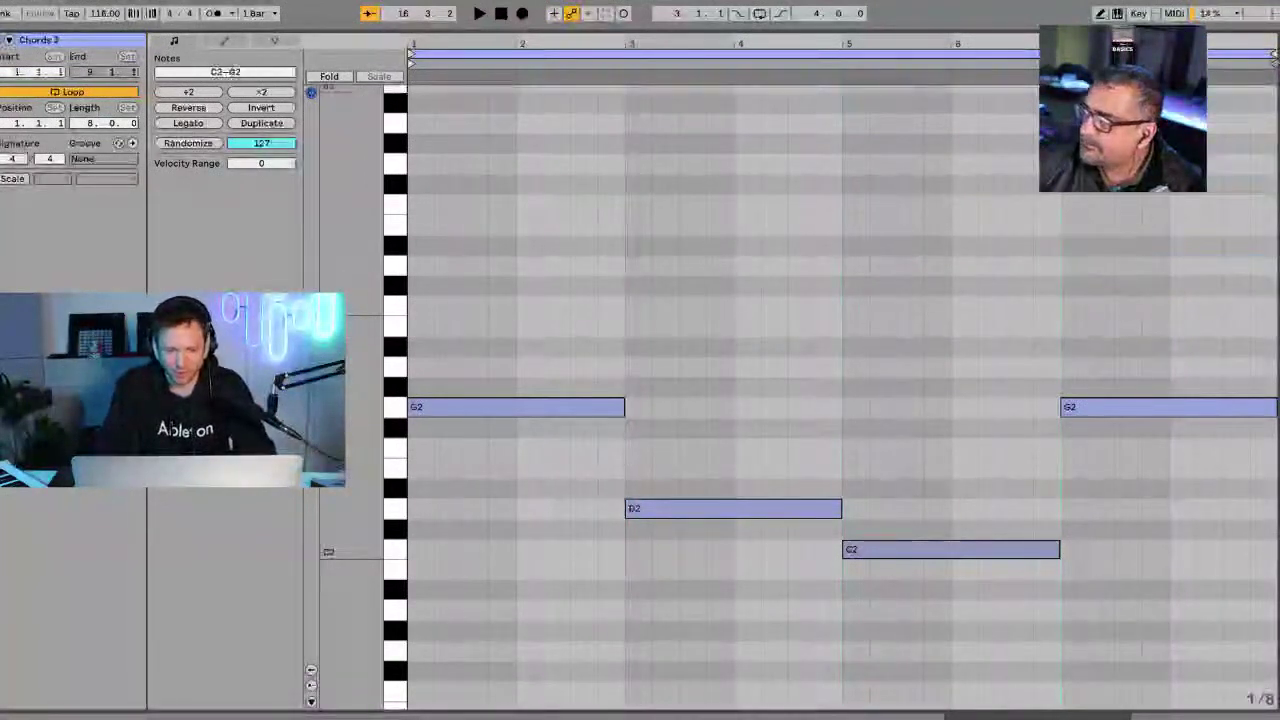
Transpose all four bass notes down one octave to C1–G1 and play the Bass clip with the other tracks.
{"action": "left_click_drag", "start_coordinate": [451, 234], "coordinate": [1190, 568]}
{"action": "key", "text": "shift+Down"}
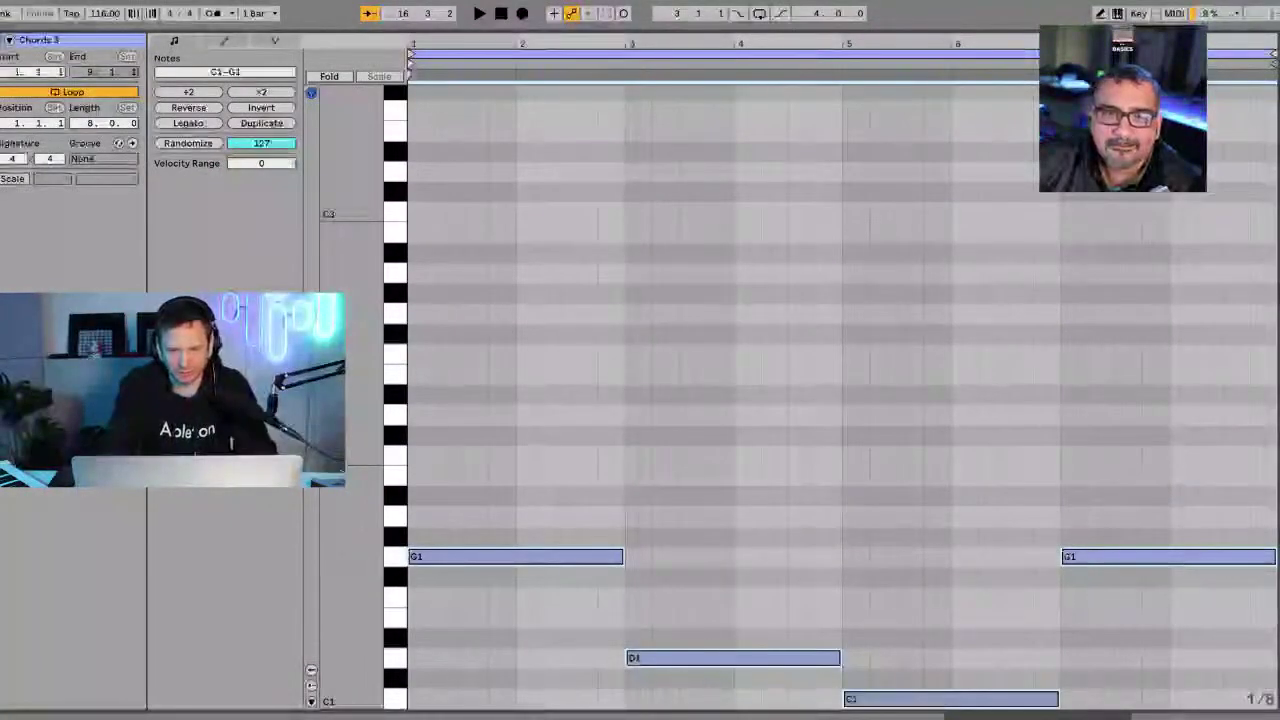
{"action": "key", "text": "Tab"}
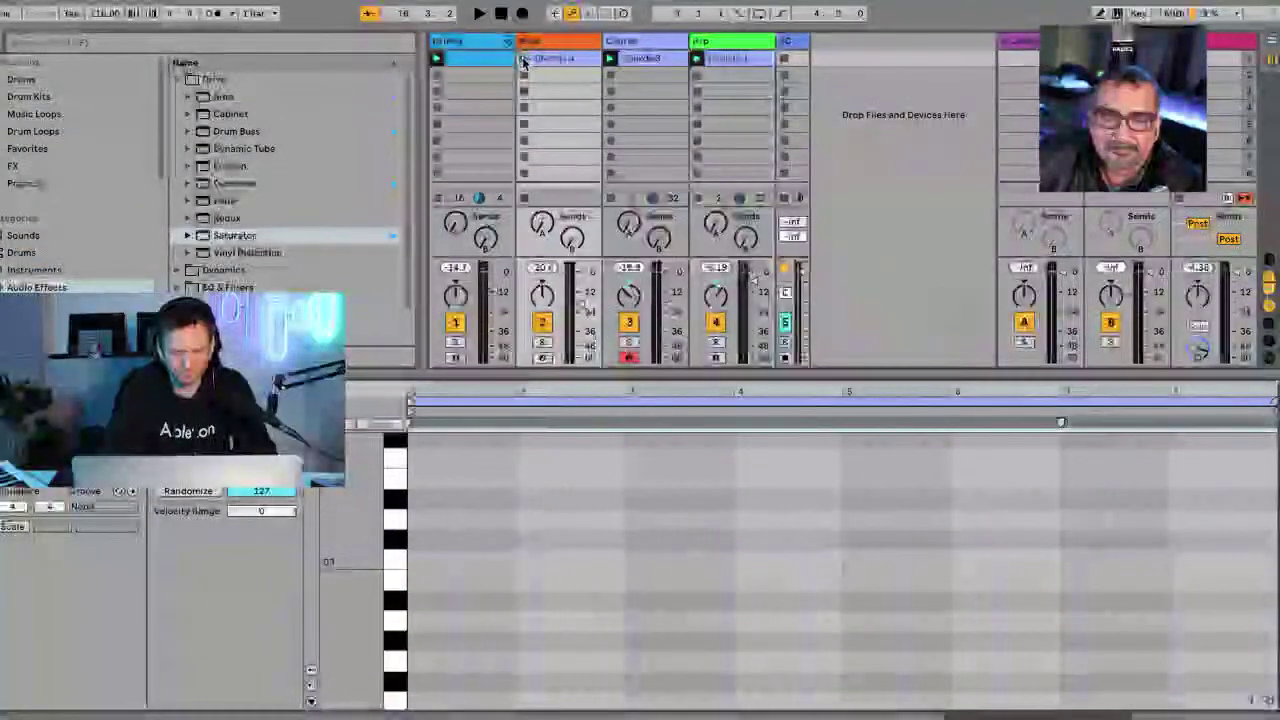
{"action": "key", "text": "space"}
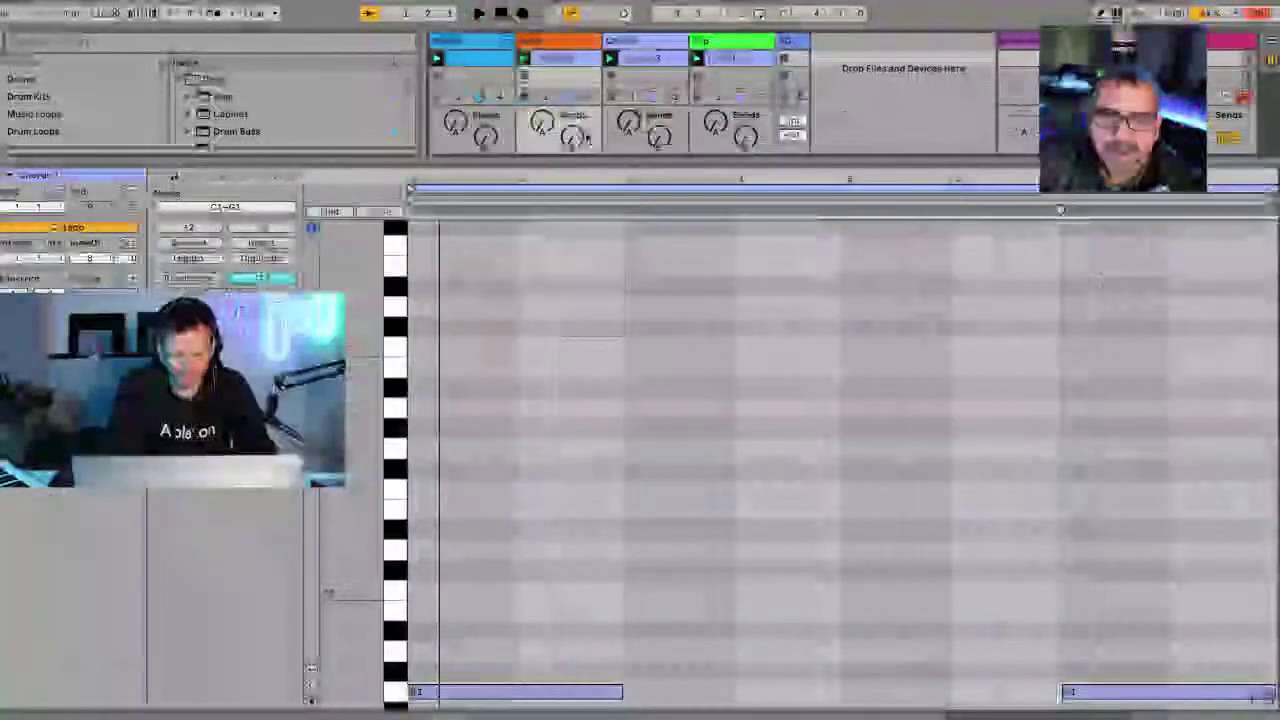
Lower the four bass notes another octave to C0–G0 and listen to them with the other tracks.
{"action": "left_click_drag", "start_coordinate": [549, 378], "coordinate": [549, 135]}
{"action": "scroll", "coordinate": [546, 416], "scroll_direction": "down", "scroll_amount": 3}
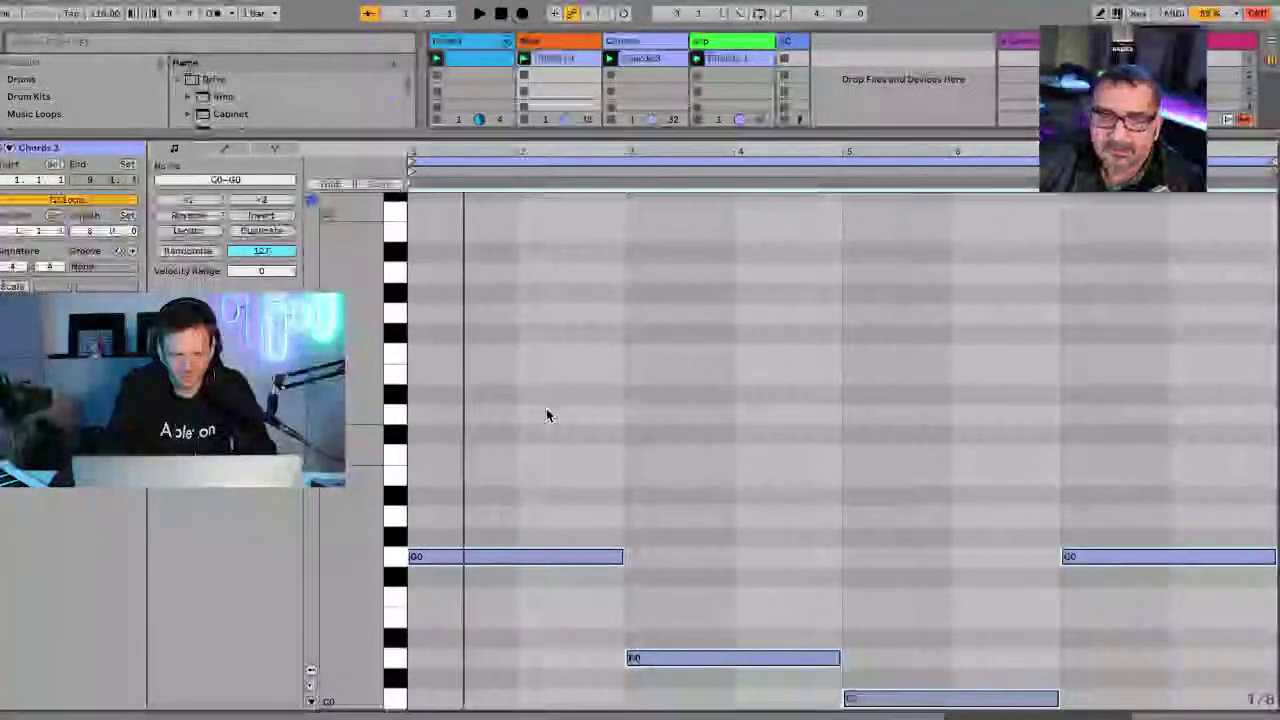
{"action": "left_click_drag", "start_coordinate": [591, 140], "coordinate": [557, 335]}
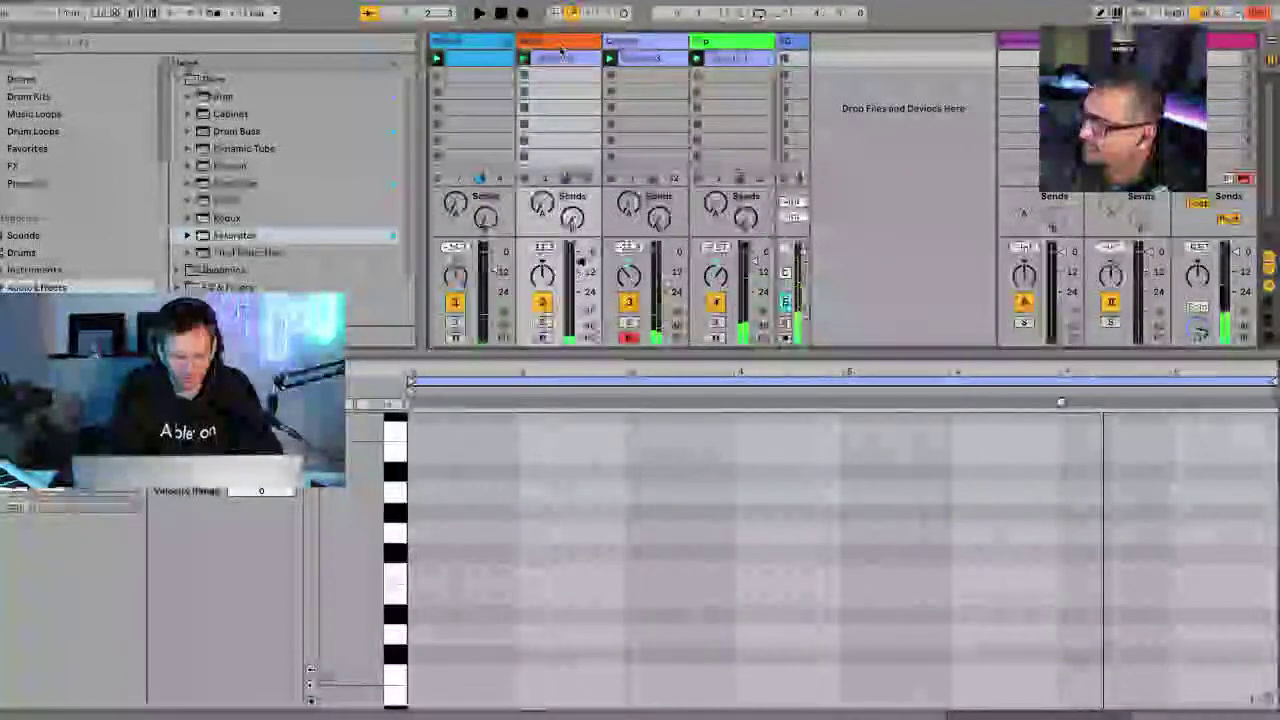
Freeze the Chords track.
{"action": "left_click", "coordinate": [634, 45]}
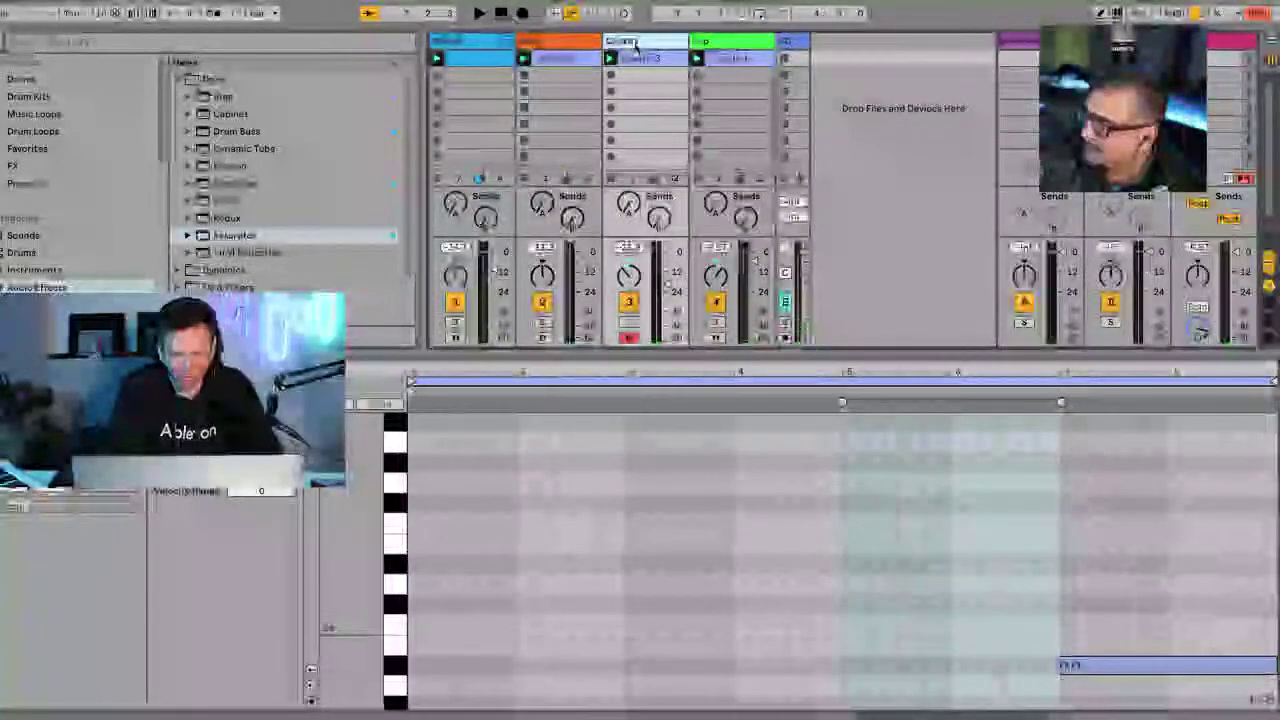
{"action": "right_click", "coordinate": [634, 45]}
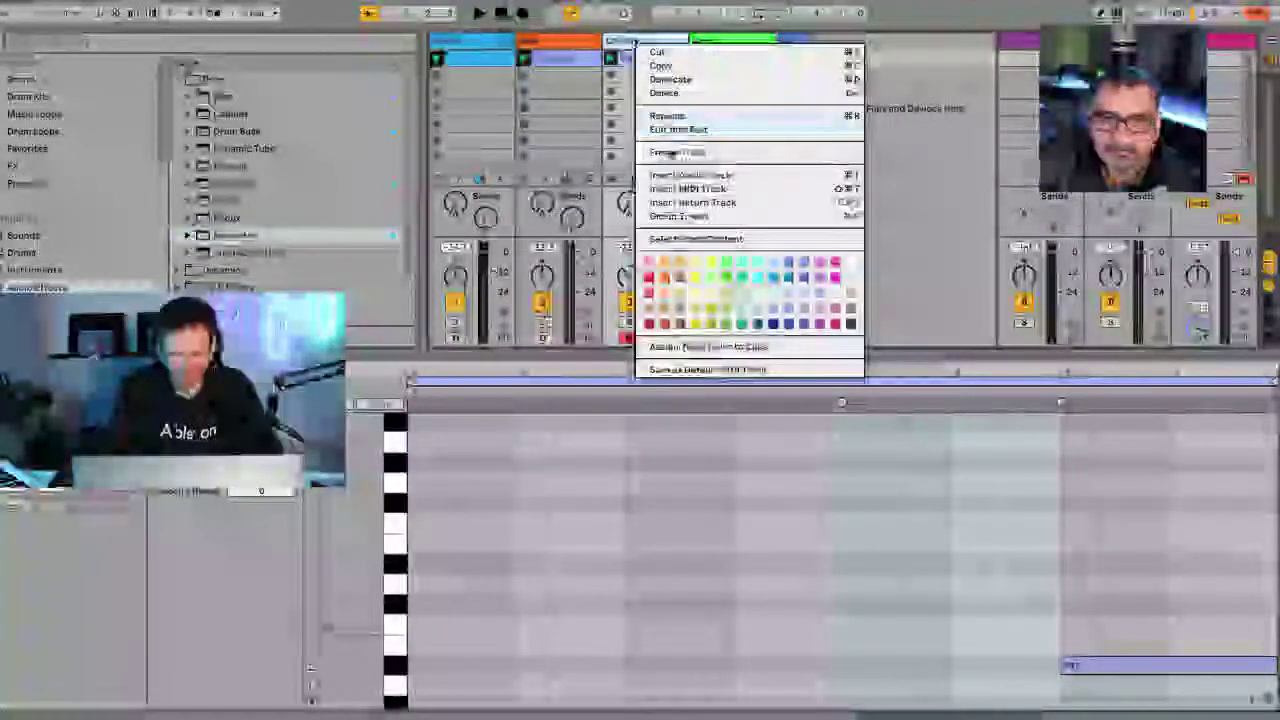
{"action": "left_click", "coordinate": [671, 153]}
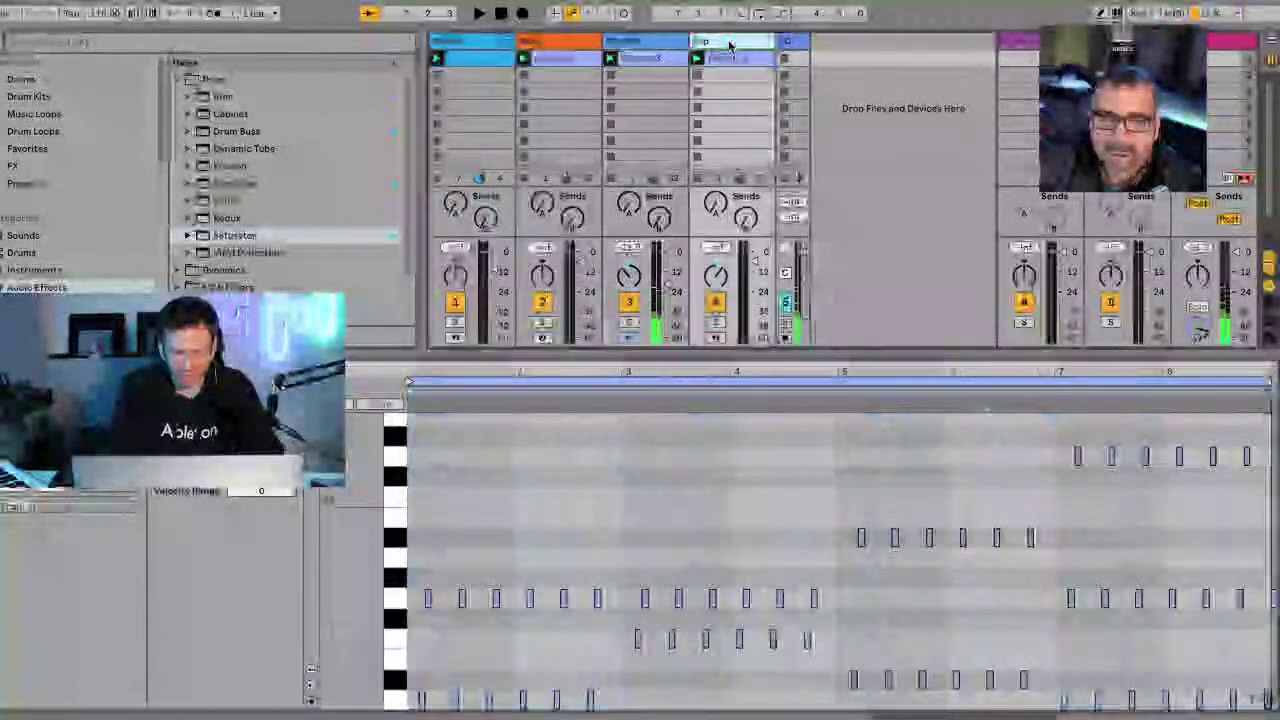
Freeze the Arp track and play all the clips together.
{"action": "right_click", "coordinate": [730, 45]}
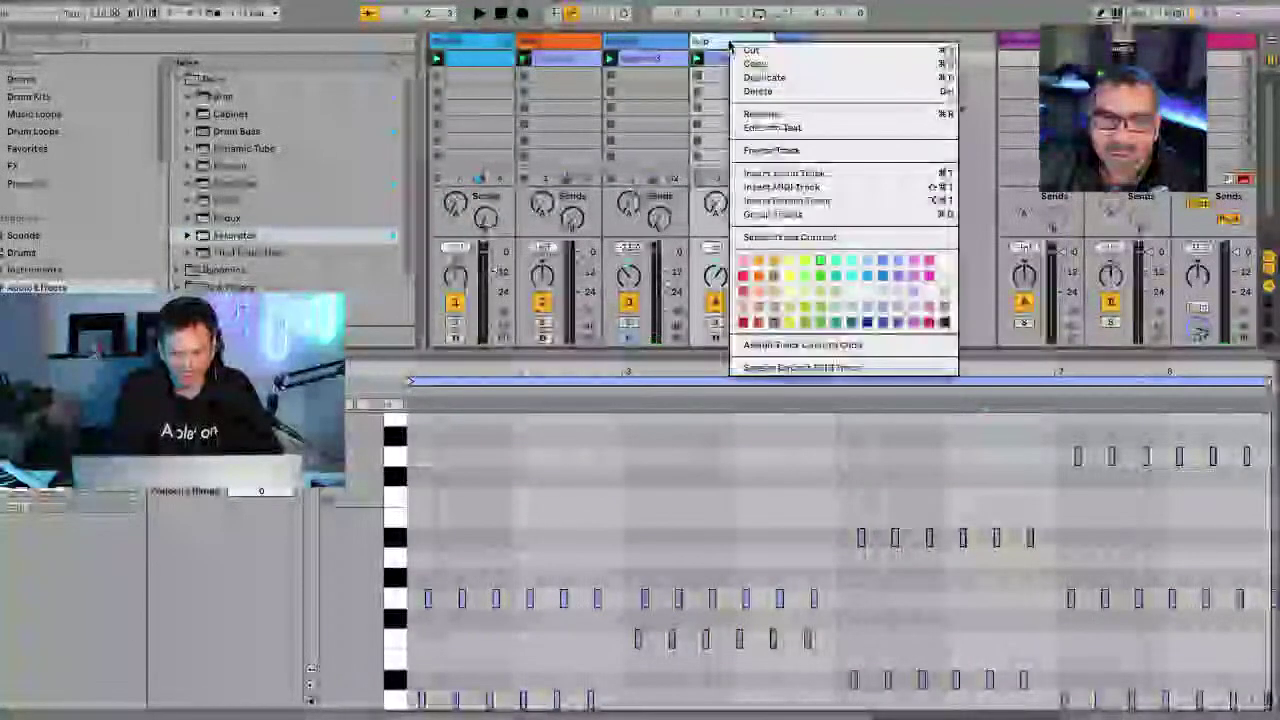
{"action": "left_click", "coordinate": [773, 150]}
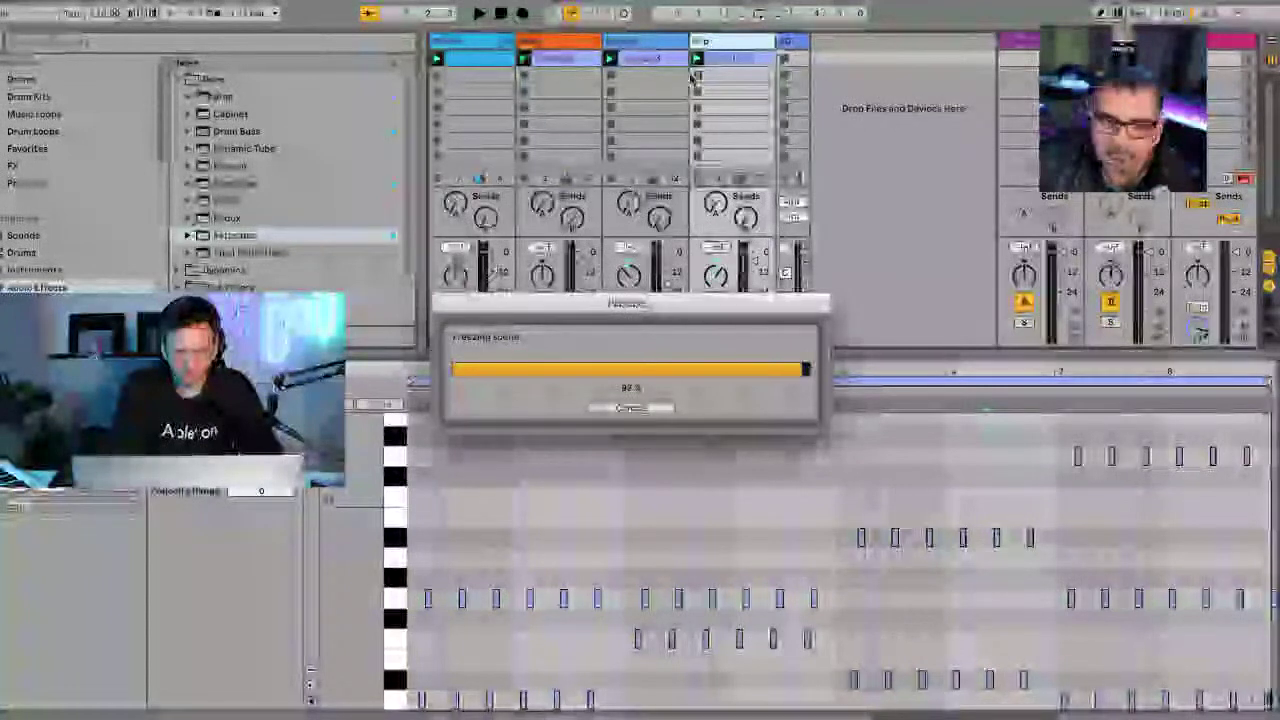
{"action": "key", "text": "space"}
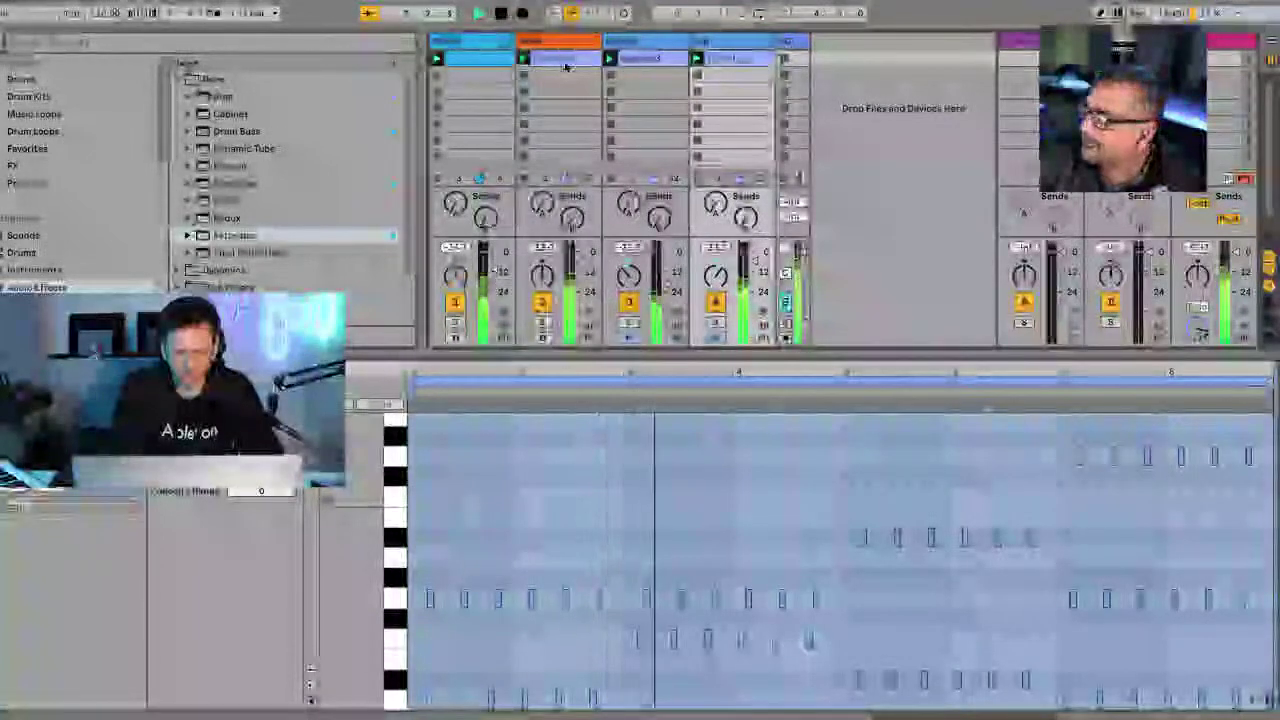
Review the Bass clip's notes in an enlarged editor with unused rows folded away, and stop playback.
{"action": "left_click", "coordinate": [566, 66]}
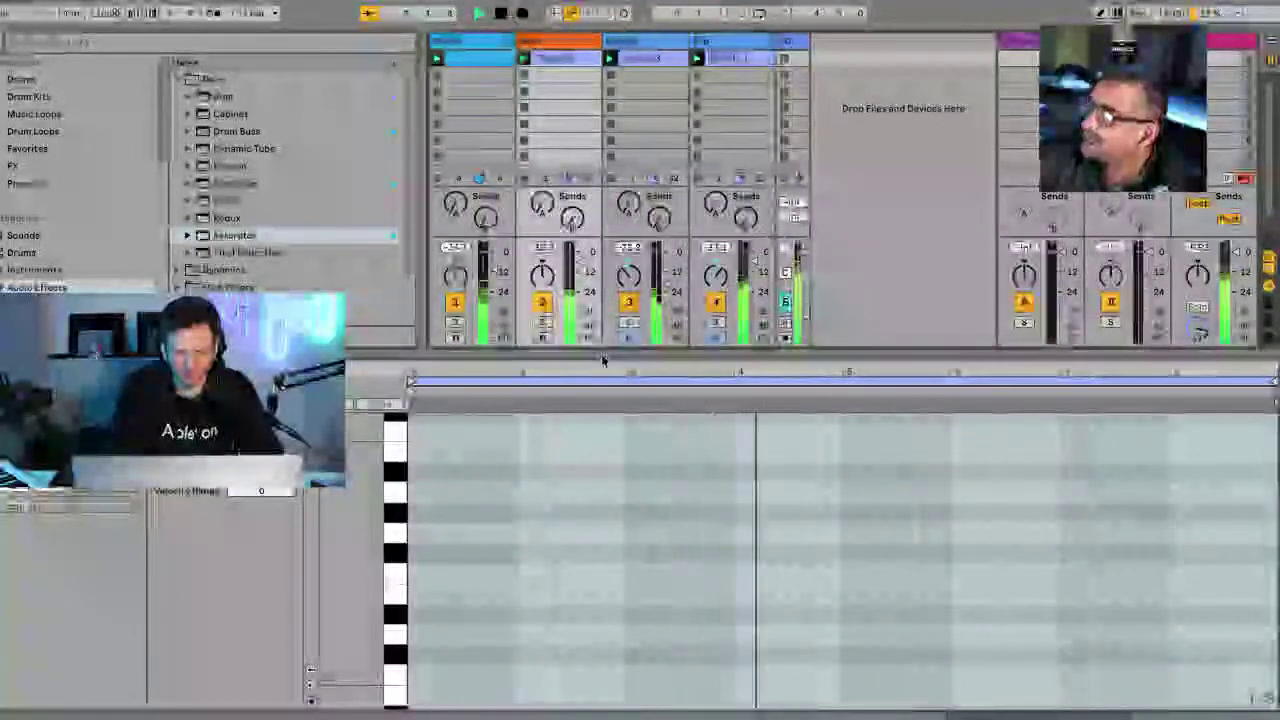
{"action": "left_click_drag", "start_coordinate": [603, 355], "coordinate": [603, 200]}
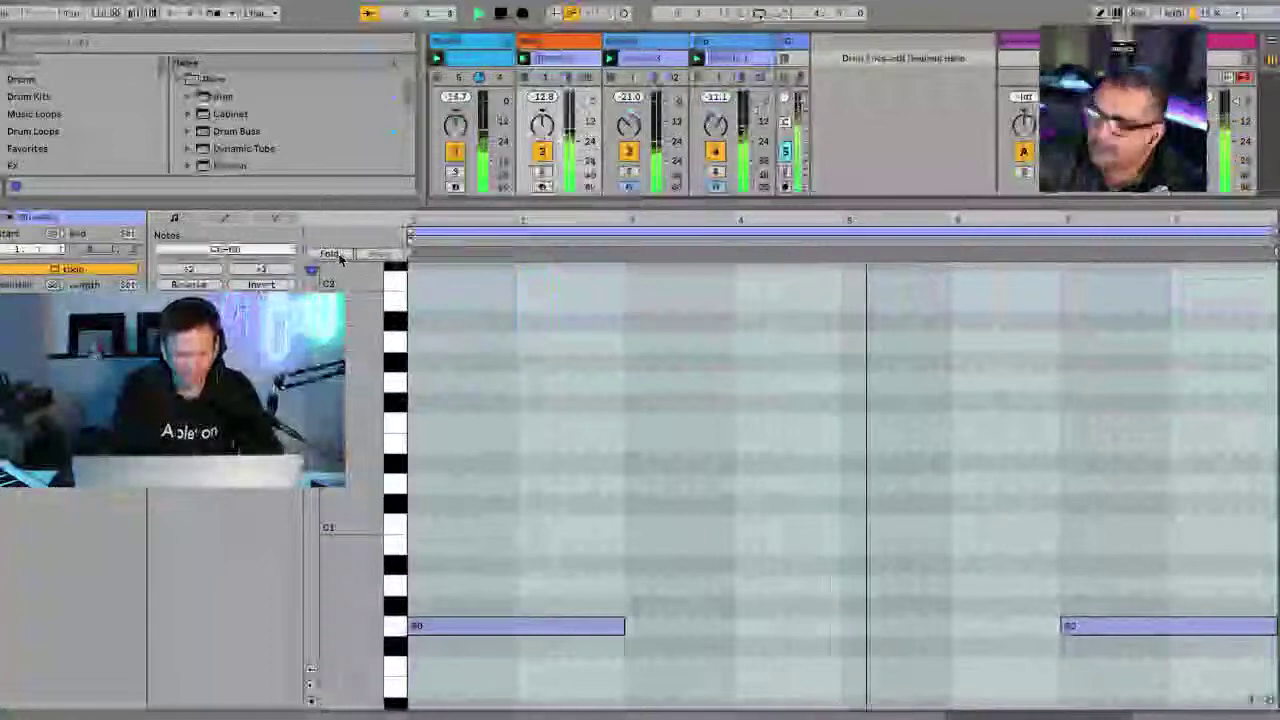
{"action": "left_click", "coordinate": [331, 253]}
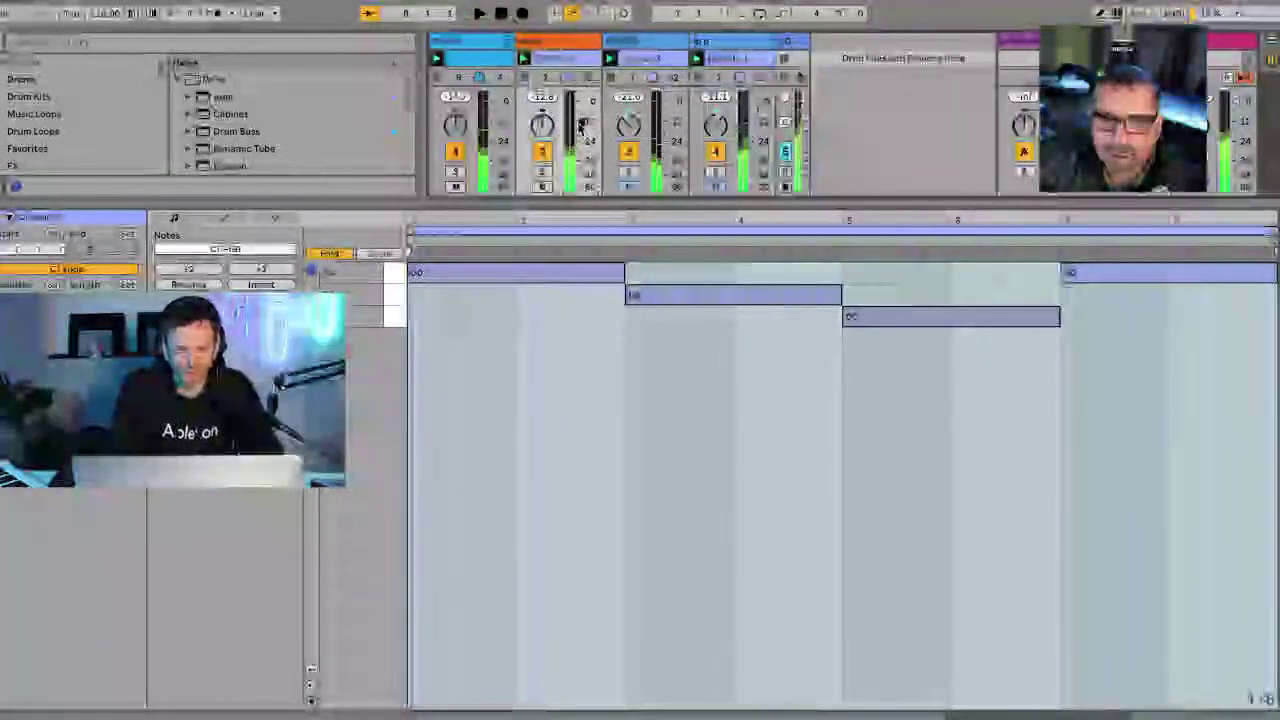
{"action": "key", "text": "space"}
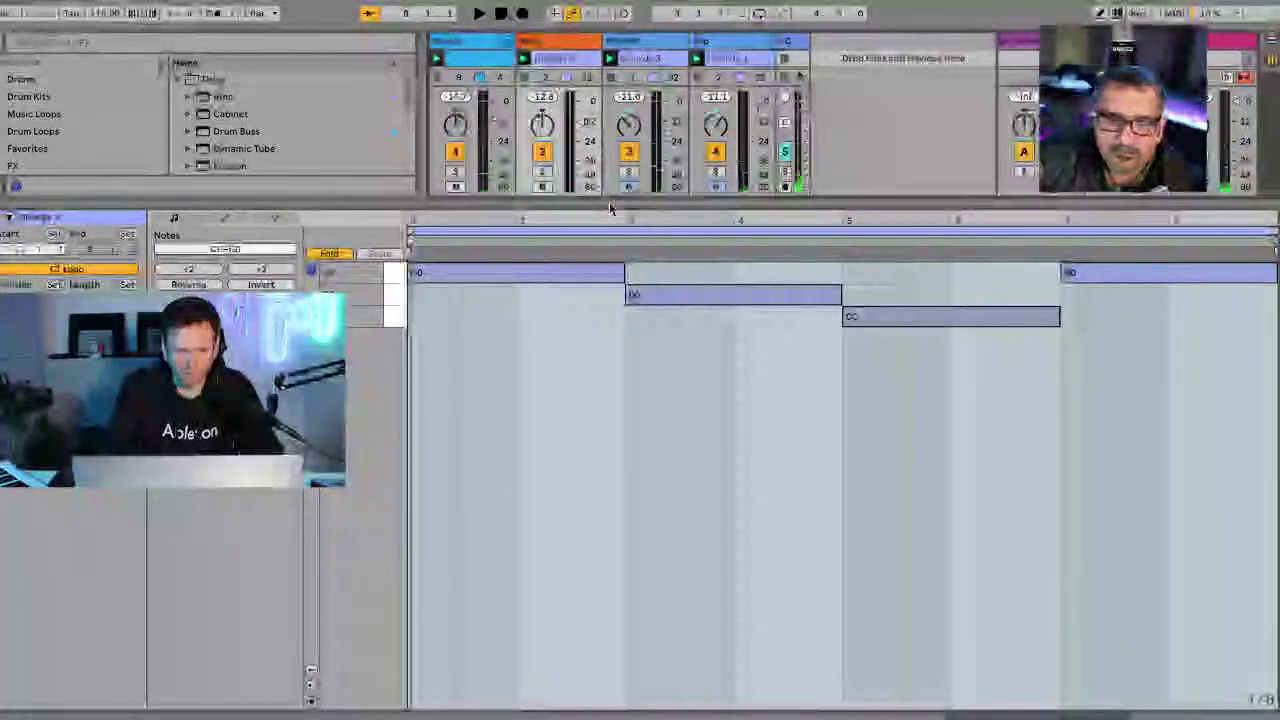
Unfold the note rows in the Drums clip and view the Bass clip's notes across the full keyboard range.
{"action": "left_click_drag", "start_coordinate": [609, 202], "coordinate": [609, 338]}
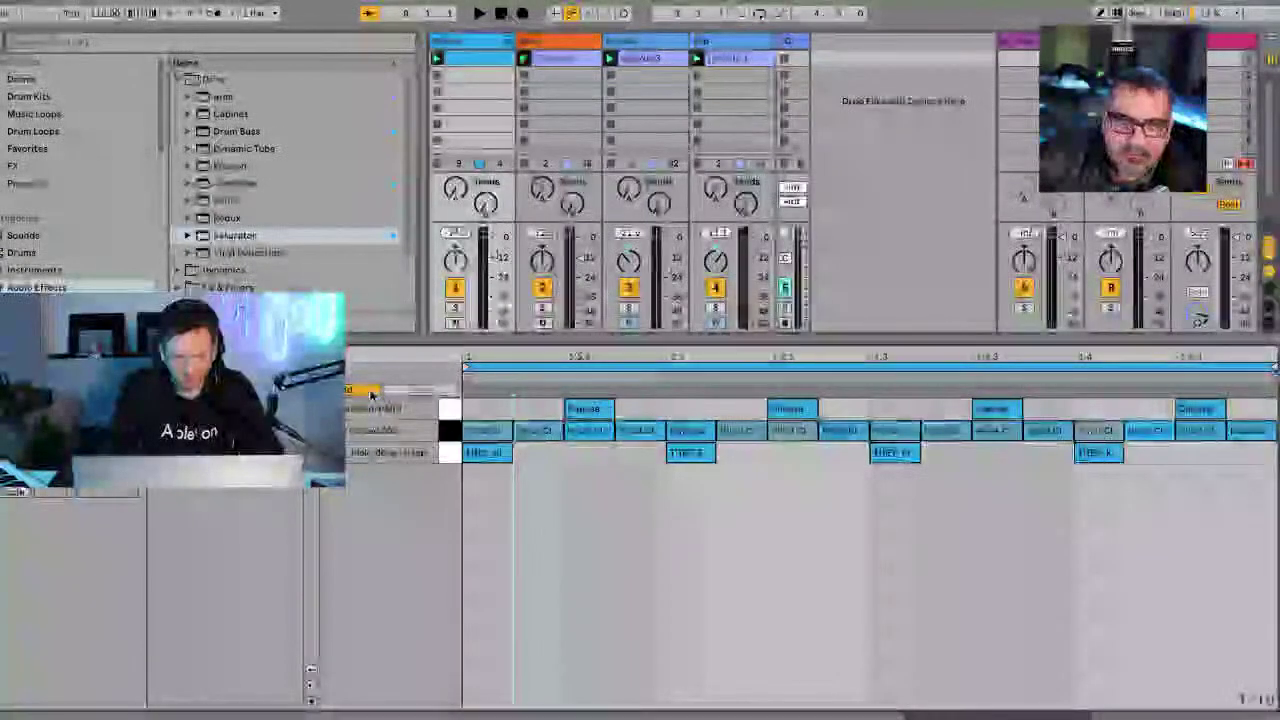
{"action": "key", "text": "h"}
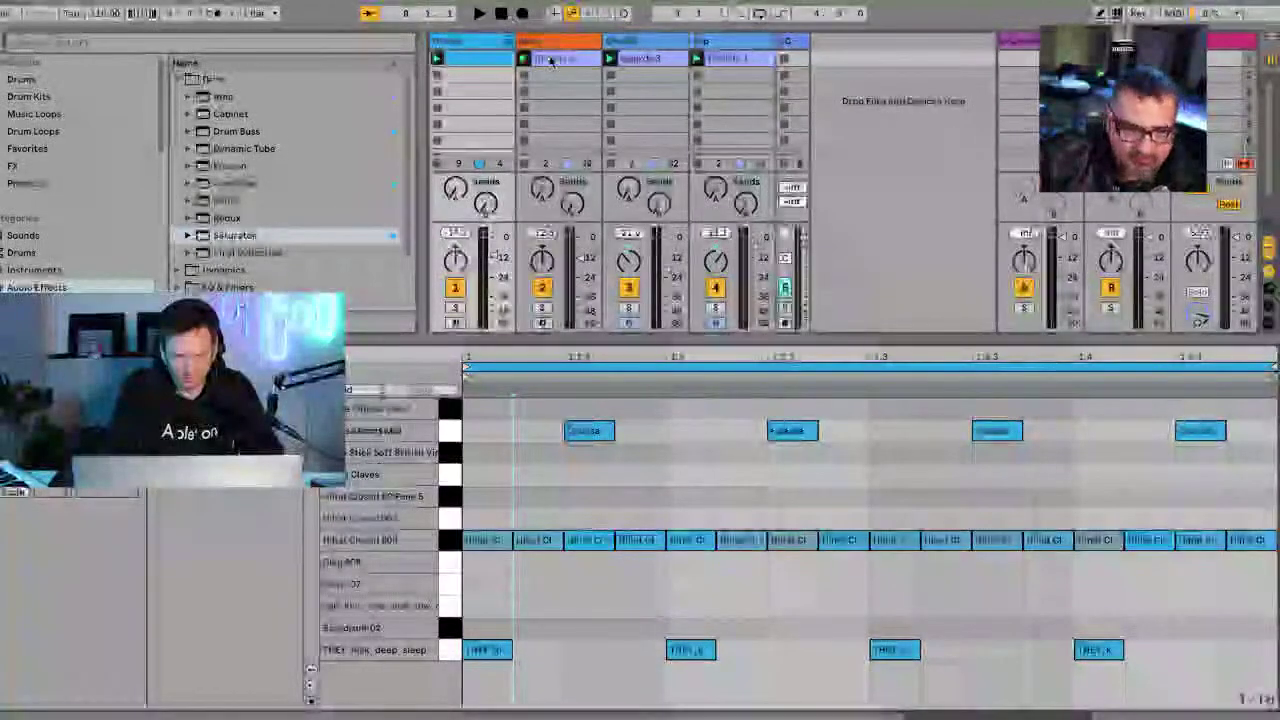
{"action": "left_click", "coordinate": [548, 44]}
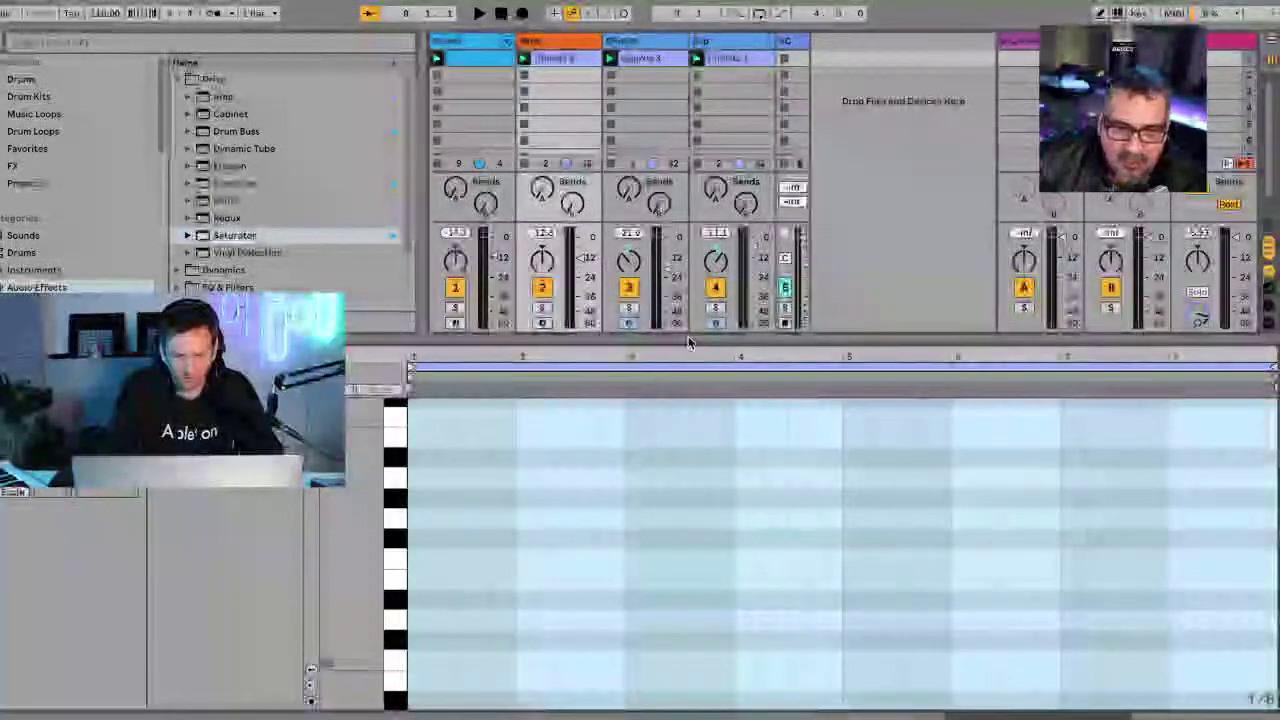
{"action": "left_click_drag", "start_coordinate": [688, 343], "coordinate": [629, 215]}
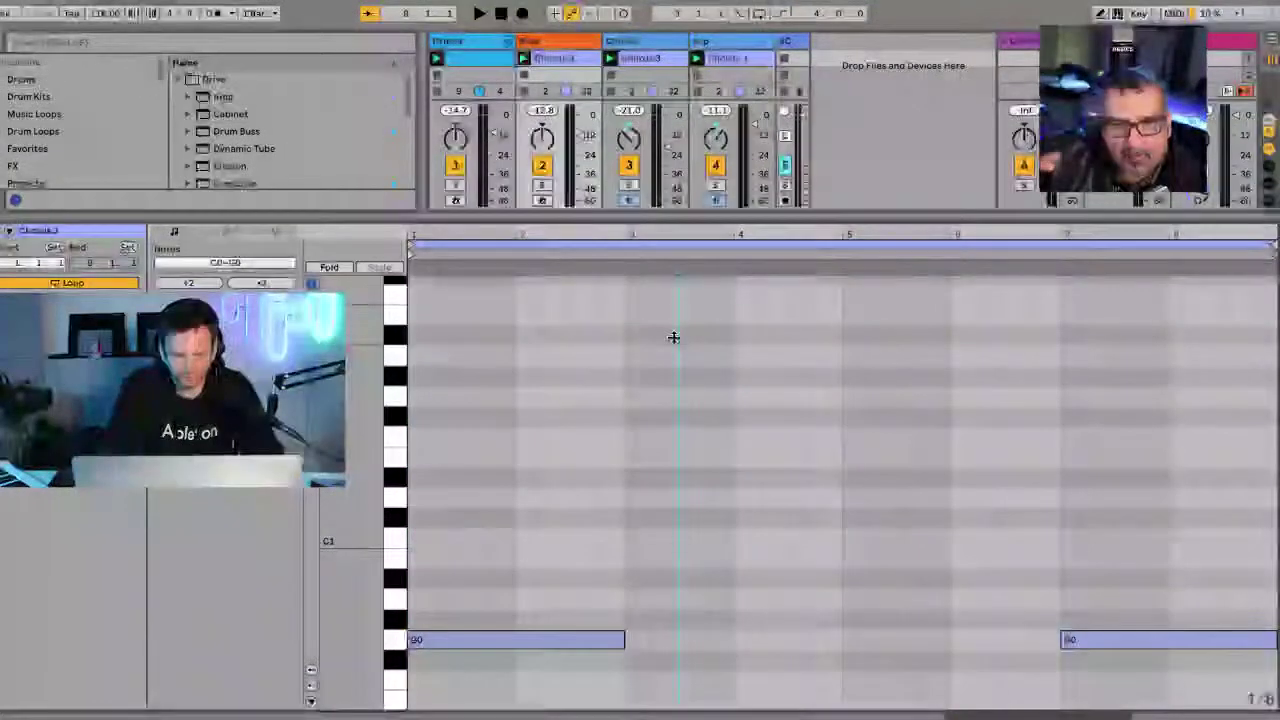
{"action": "left_click", "coordinate": [674, 336]}
{"action": "scroll", "coordinate": [674, 336], "scroll_direction": "down", "scroll_amount": 5}
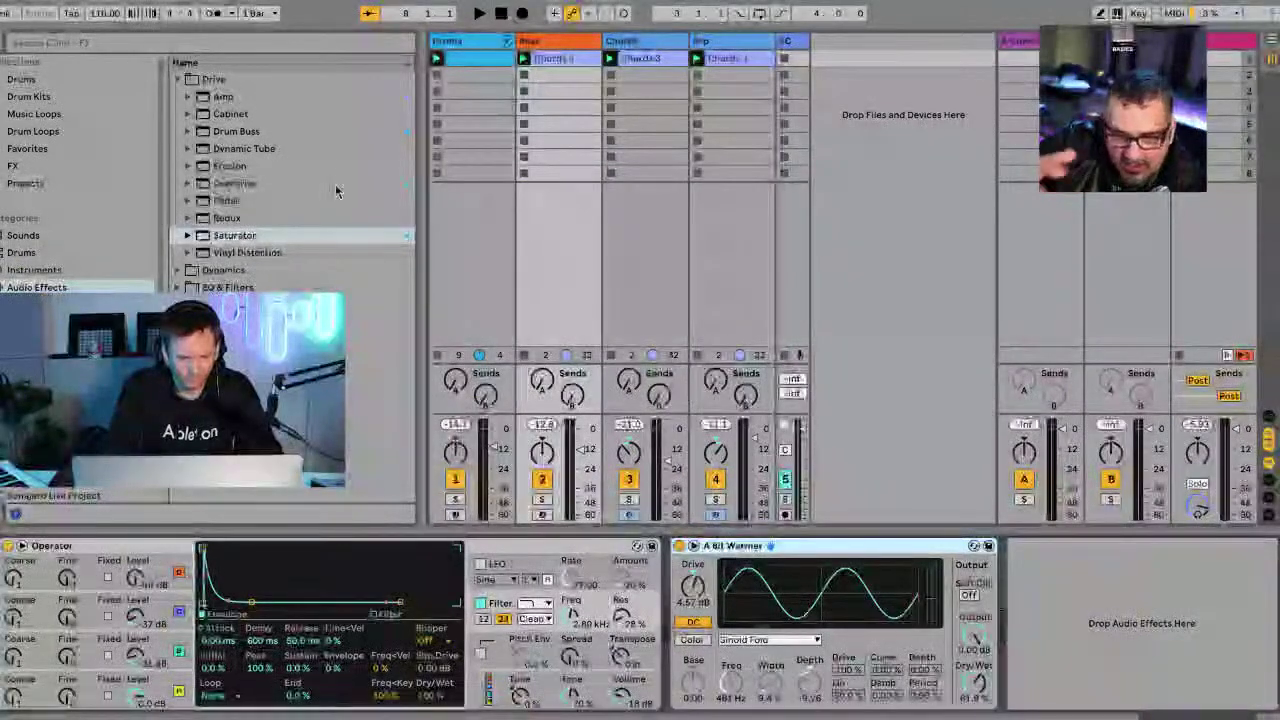
Examine the Operator envelope's slope settings on the Bass track and reopen the Bass clip's notes.
{"action": "left_click", "coordinate": [380, 484]}
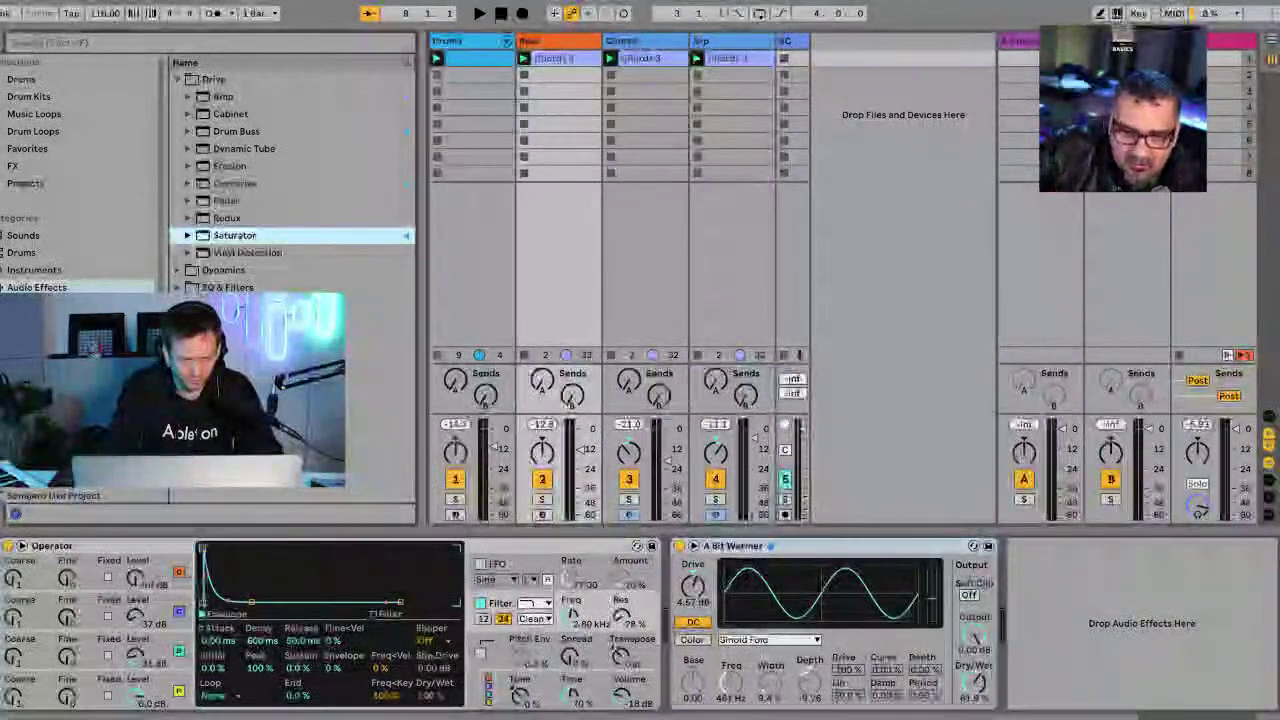
{"action": "left_click", "coordinate": [336, 549]}
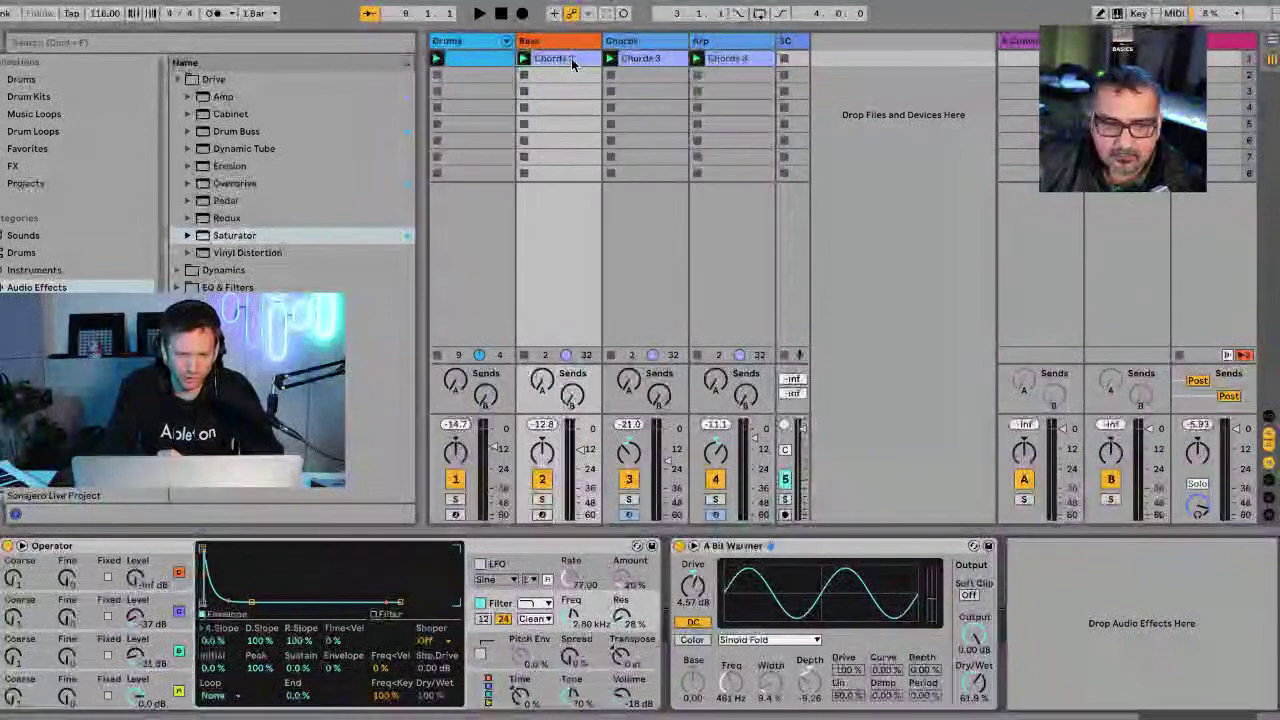
{"action": "double_click", "coordinate": [571, 58]}
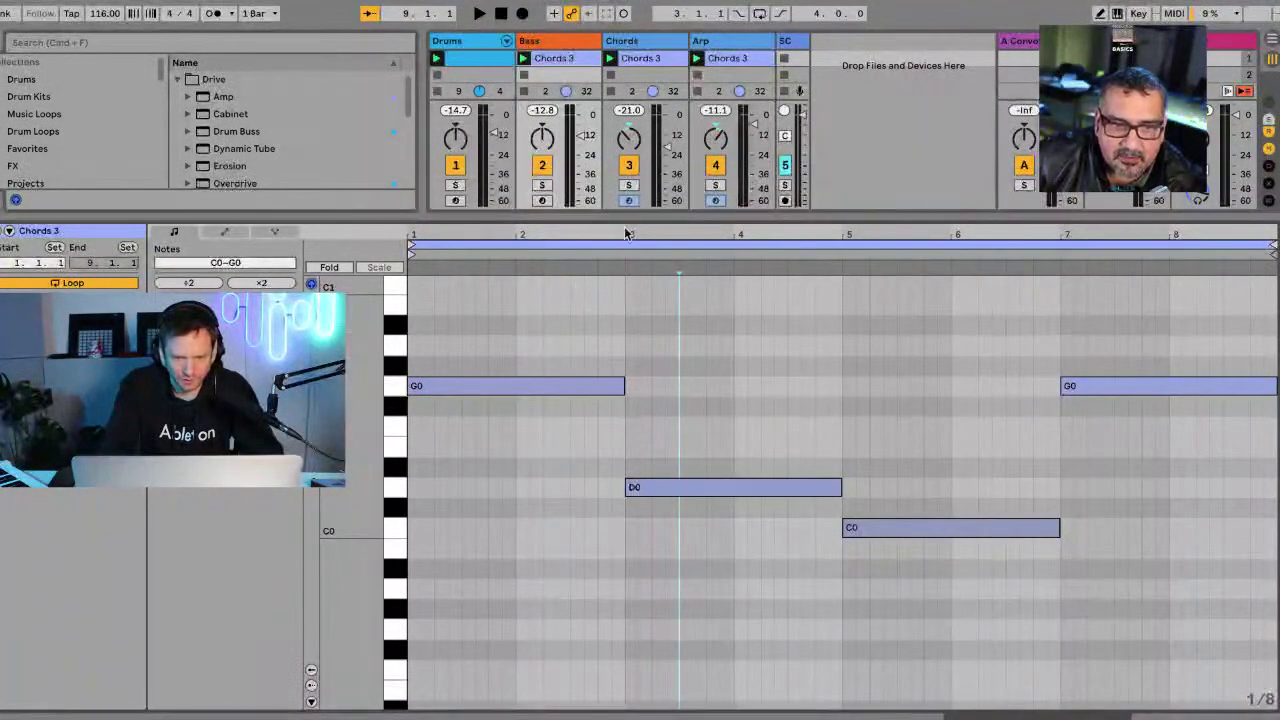
{"action": "left_click_drag", "start_coordinate": [626, 220], "coordinate": [604, 425]}
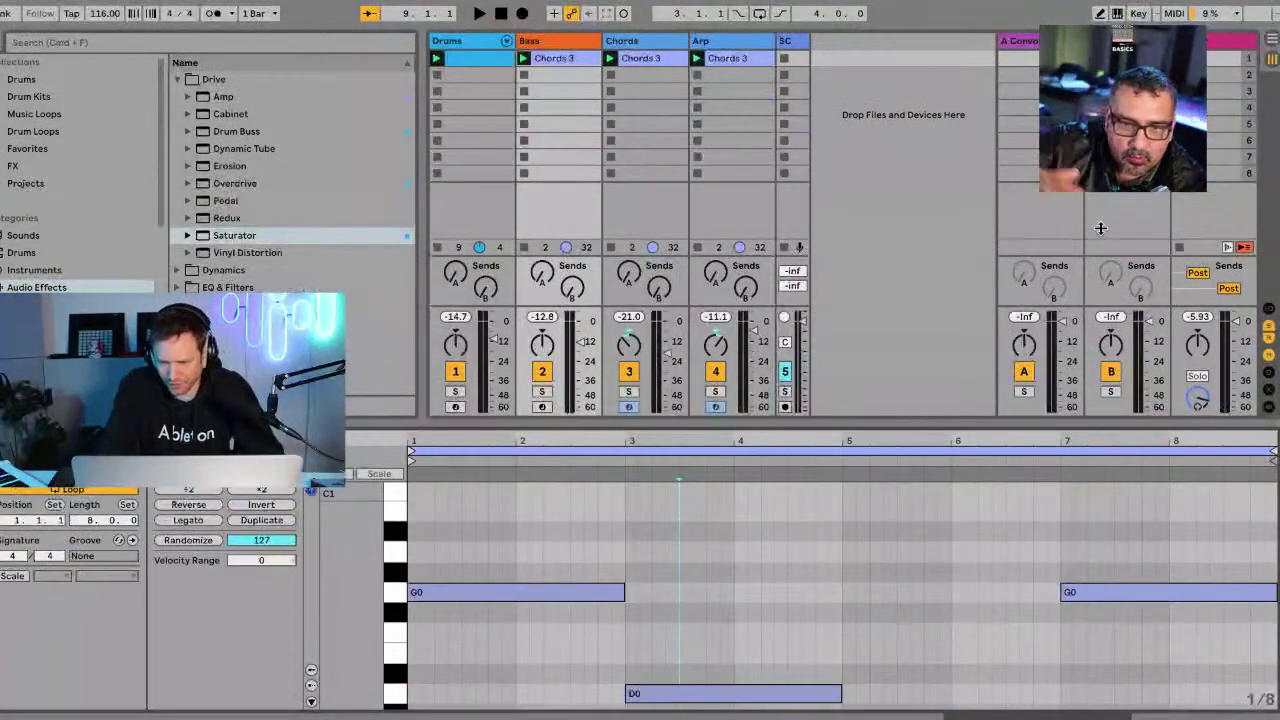
Show the tracks' input and output routing and set the SC track's Glue Compressor threshold to -14.9 dB.
{"action": "left_click", "coordinate": [1268, 311]}
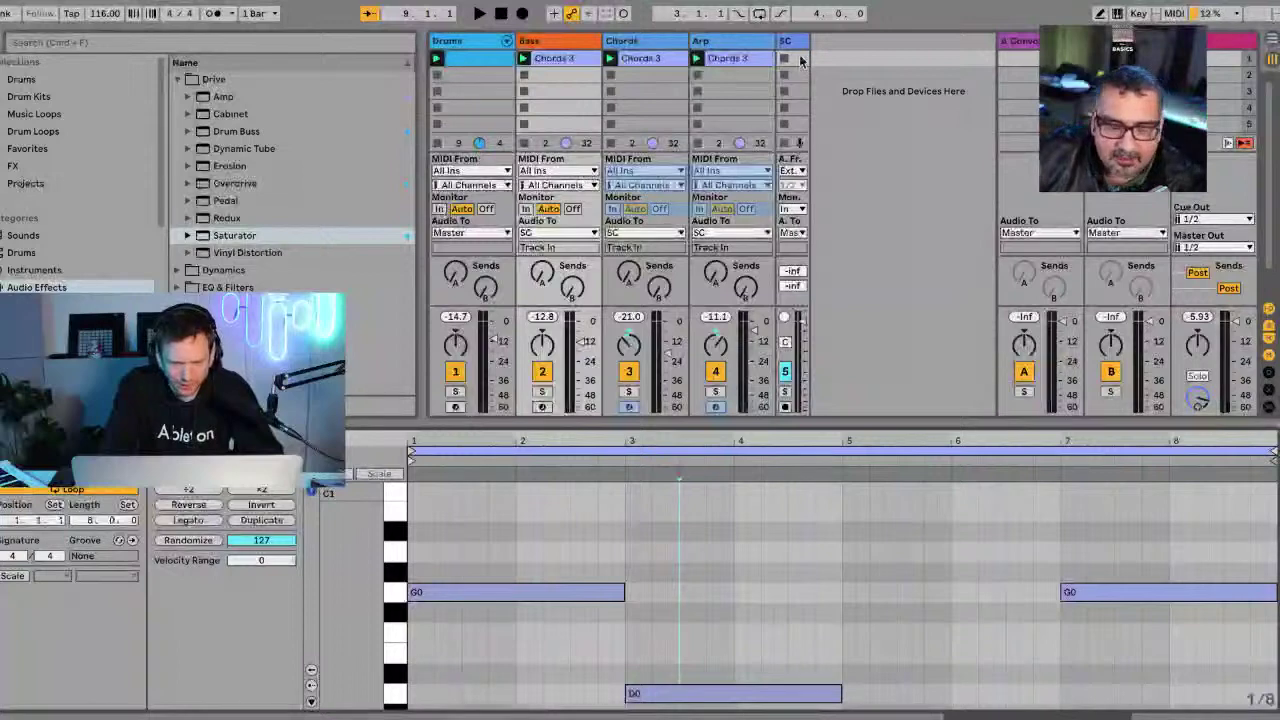
{"action": "left_click", "coordinate": [800, 60]}
{"action": "left_click", "coordinate": [788, 40]}
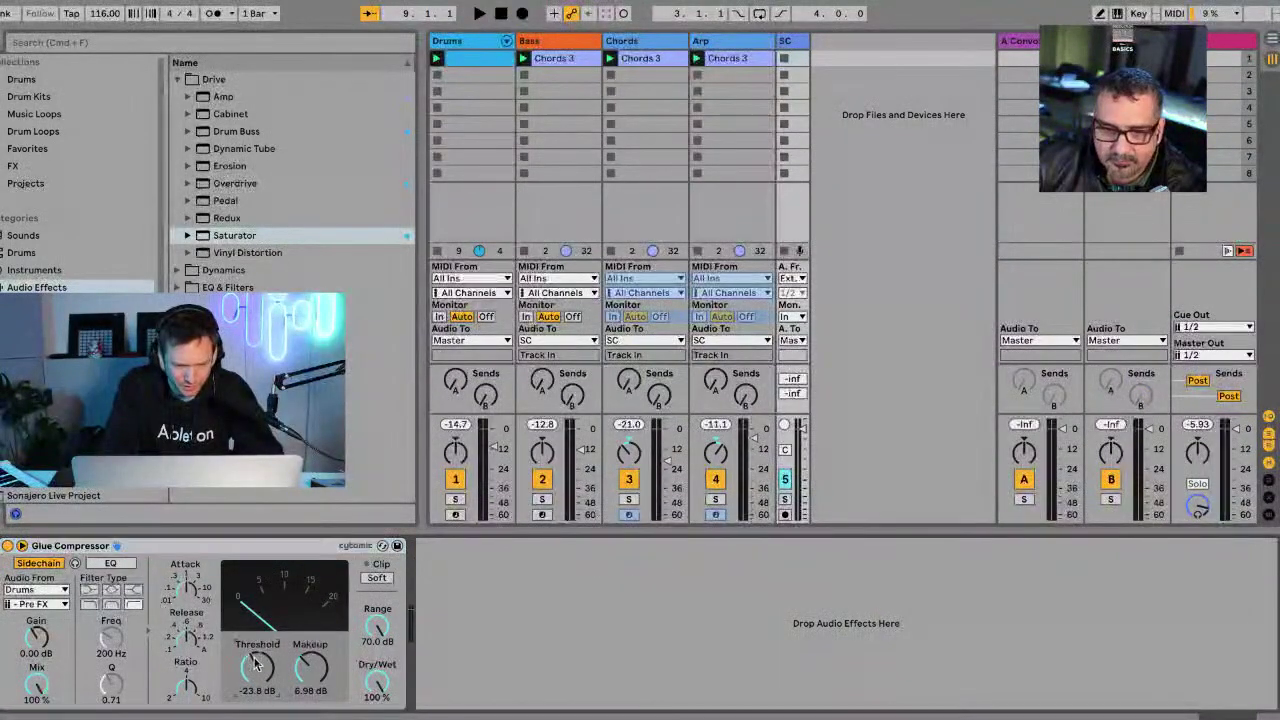
{"action": "left_click_drag", "start_coordinate": [256, 665], "coordinate": [256, 640]}
Solo the Bass track and play it briefly through the SC track's sidechained Glue Compressor.
{"action": "left_click", "coordinate": [541, 499]}
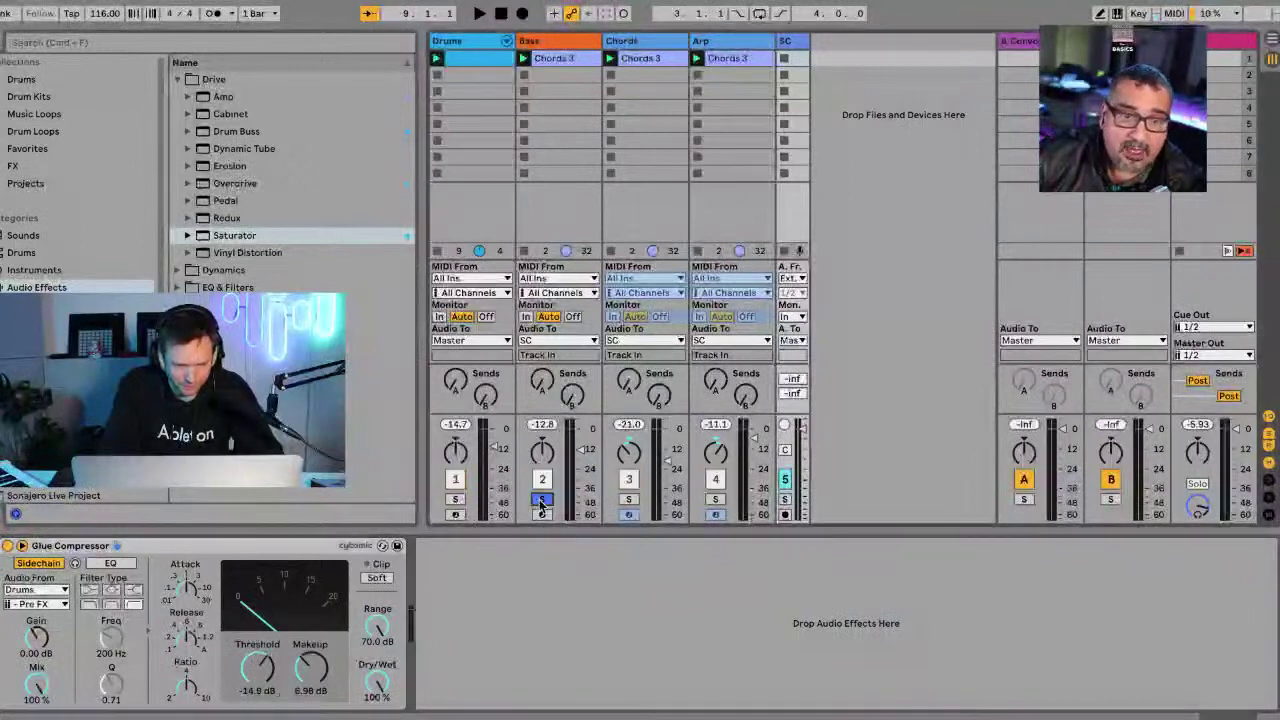
{"action": "key", "text": "space"}
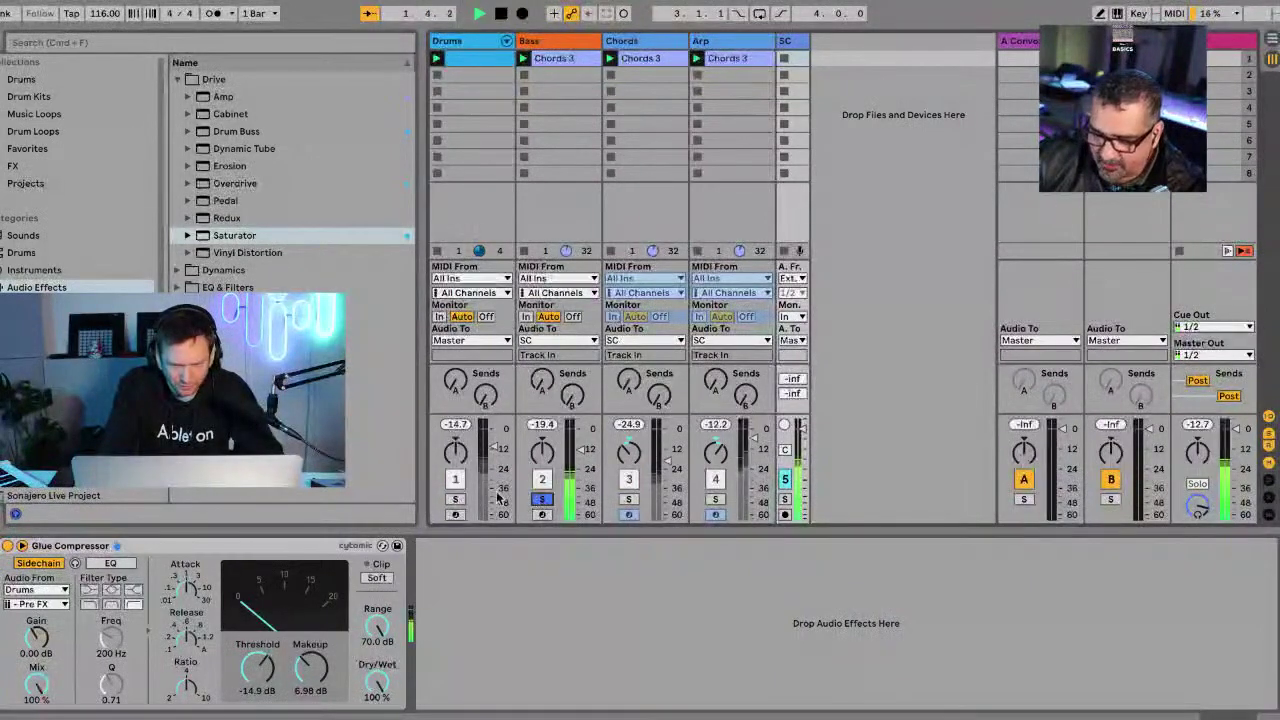
{"action": "key", "text": "space"}
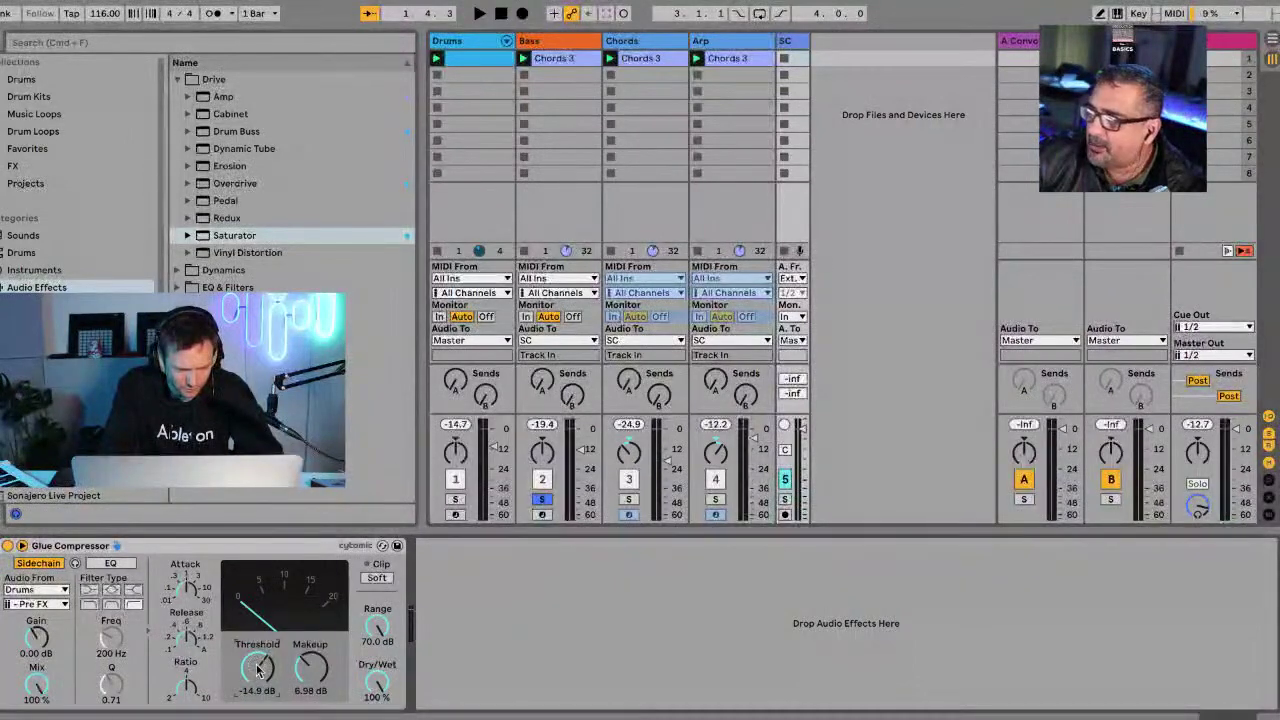
Widen the SC track and try its Glue Compressor threshold at -31.7 dB and 0.00 dB.
{"action": "left_click_drag", "start_coordinate": [257, 670], "coordinate": [257, 700]}
{"action": "key", "text": "space"}
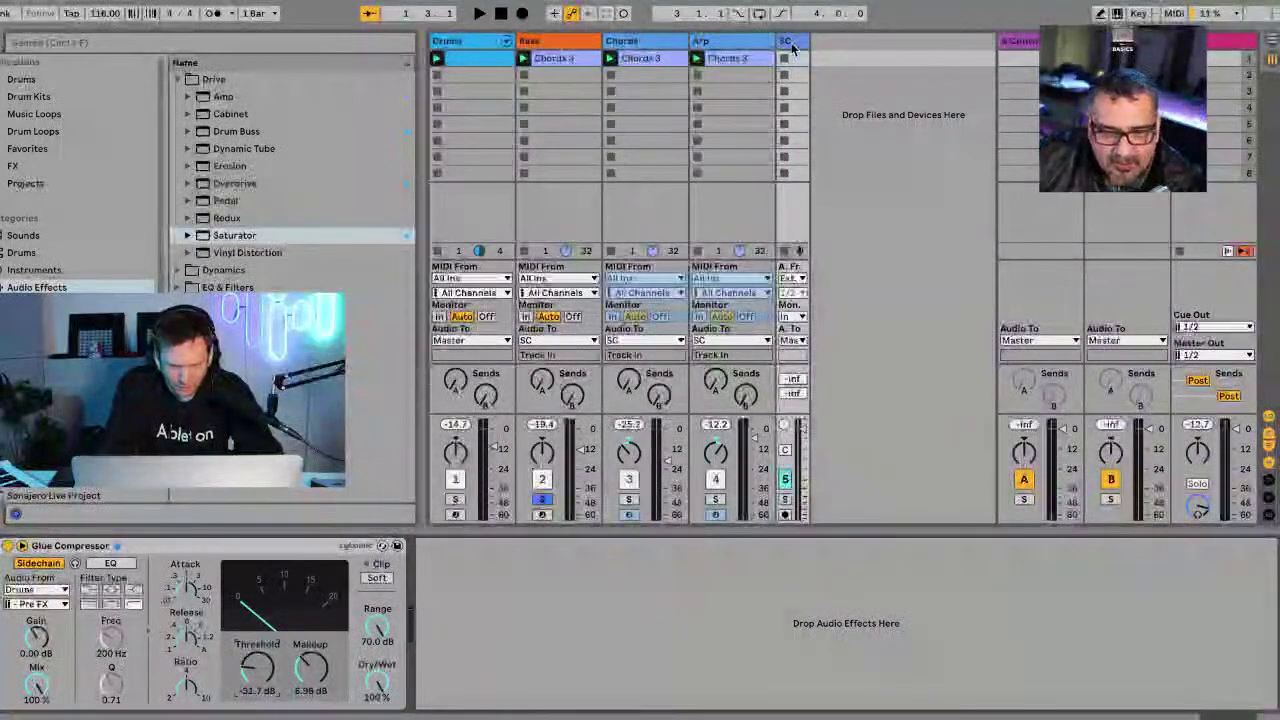
{"action": "left_click_drag", "start_coordinate": [808, 45], "coordinate": [844, 45]}
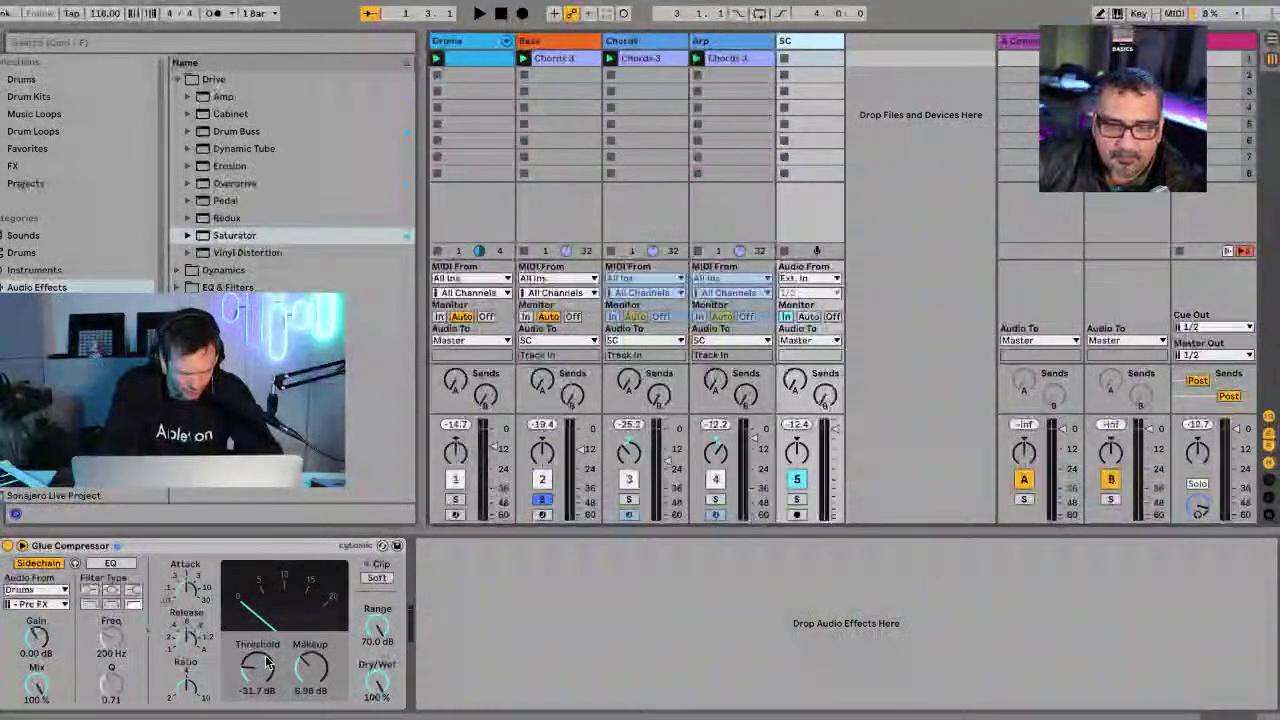
{"action": "left_click_drag", "start_coordinate": [268, 663], "coordinate": [247, 670]}
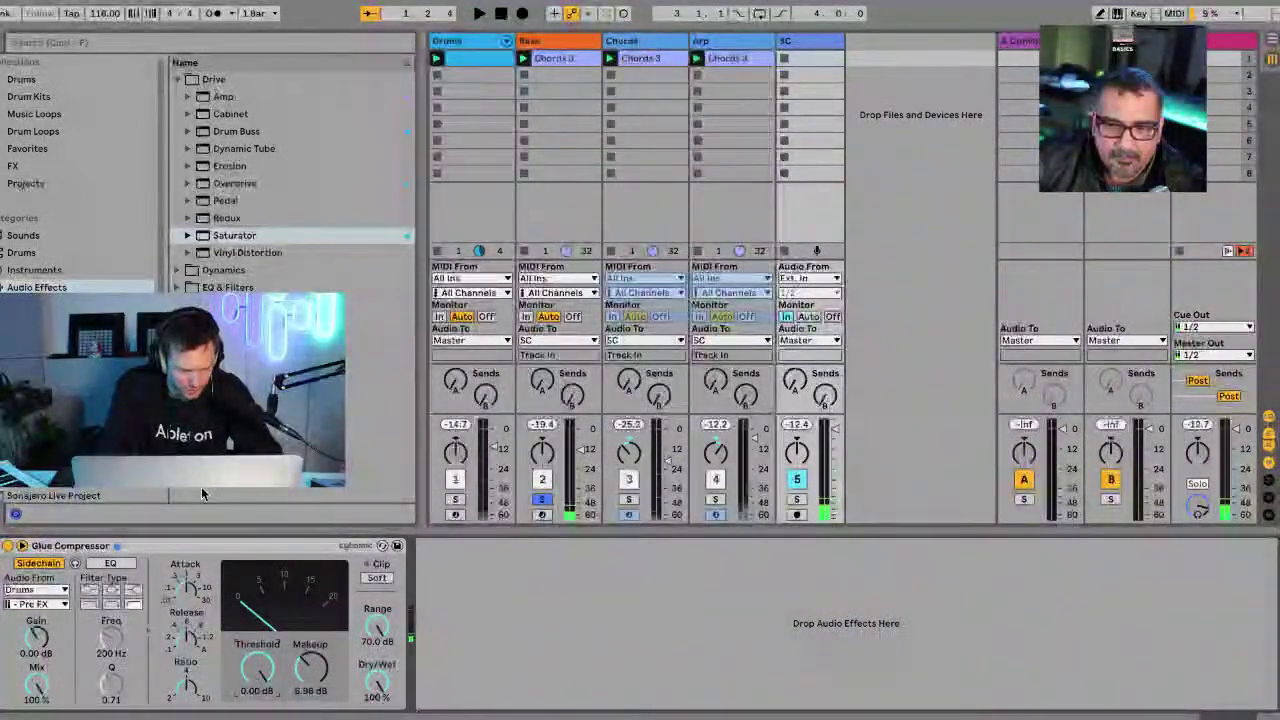
Compare the soloed Bass with the Glue Compressor bypassed and switched on during playback.
{"action": "left_click", "coordinate": [7, 546]}
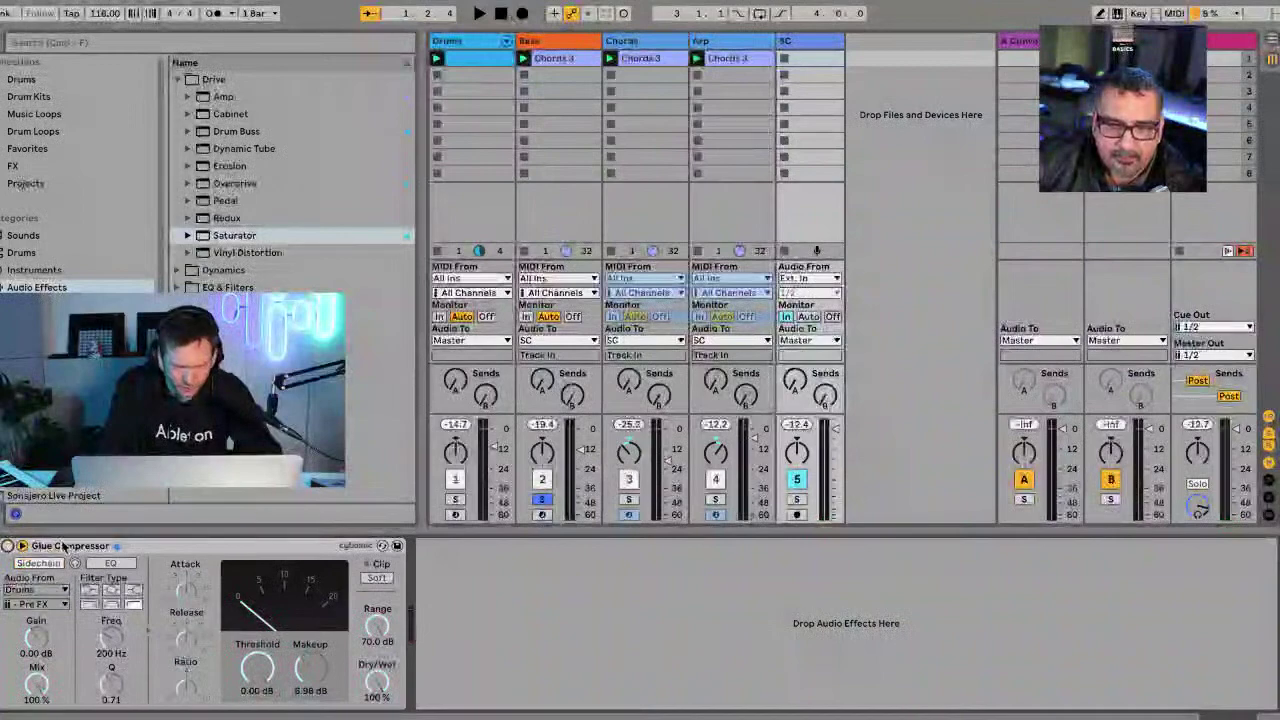
{"action": "left_click", "coordinate": [7, 546]}
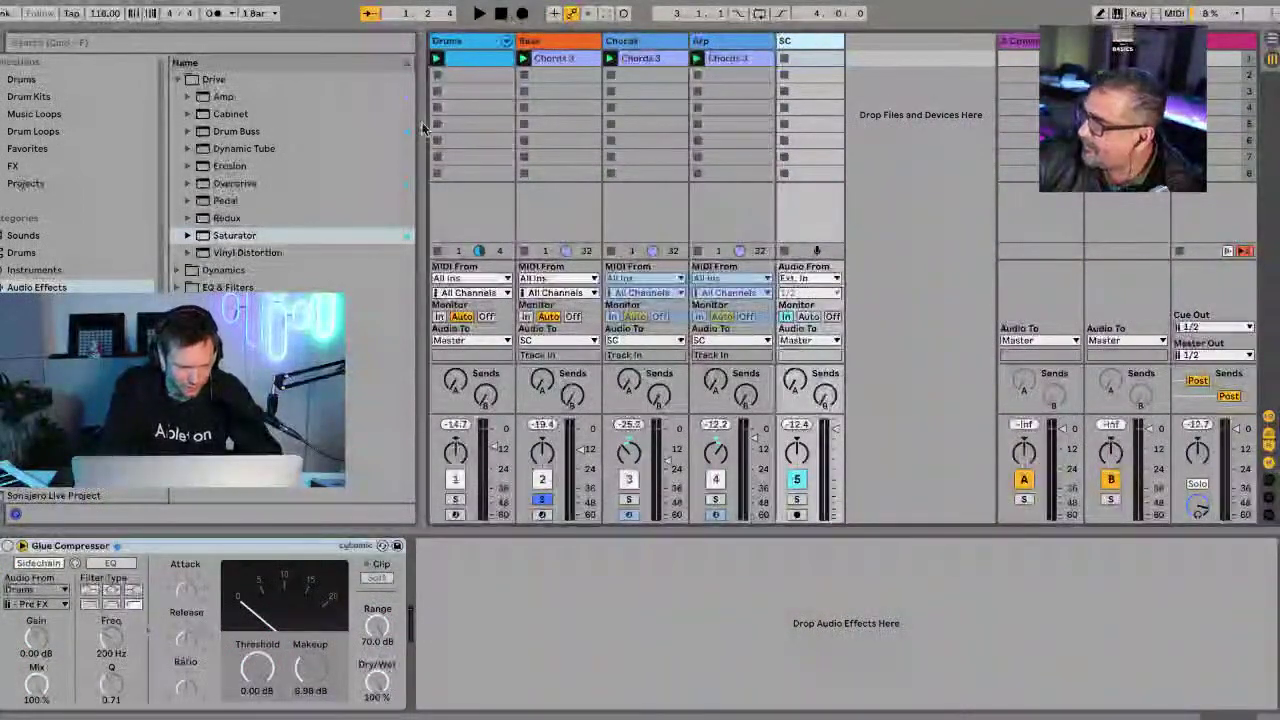
{"action": "key", "text": "space"}
{"action": "left_click", "coordinate": [7, 546]}
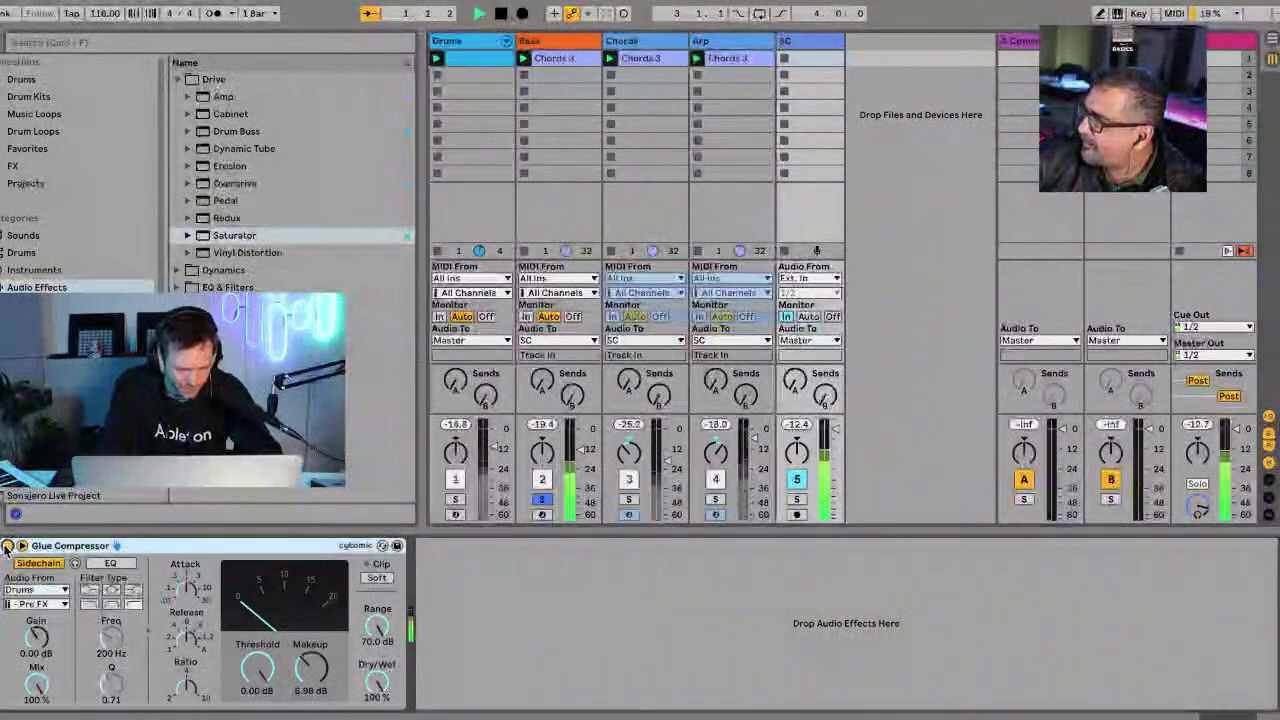
Set the Glue Compressor threshold to -20.3 dB and listen to the soloed Bass with it.
{"action": "key", "text": "space"}
{"action": "left_click_drag", "start_coordinate": [255, 672], "coordinate": [255, 677]}
{"action": "key", "text": "space"}
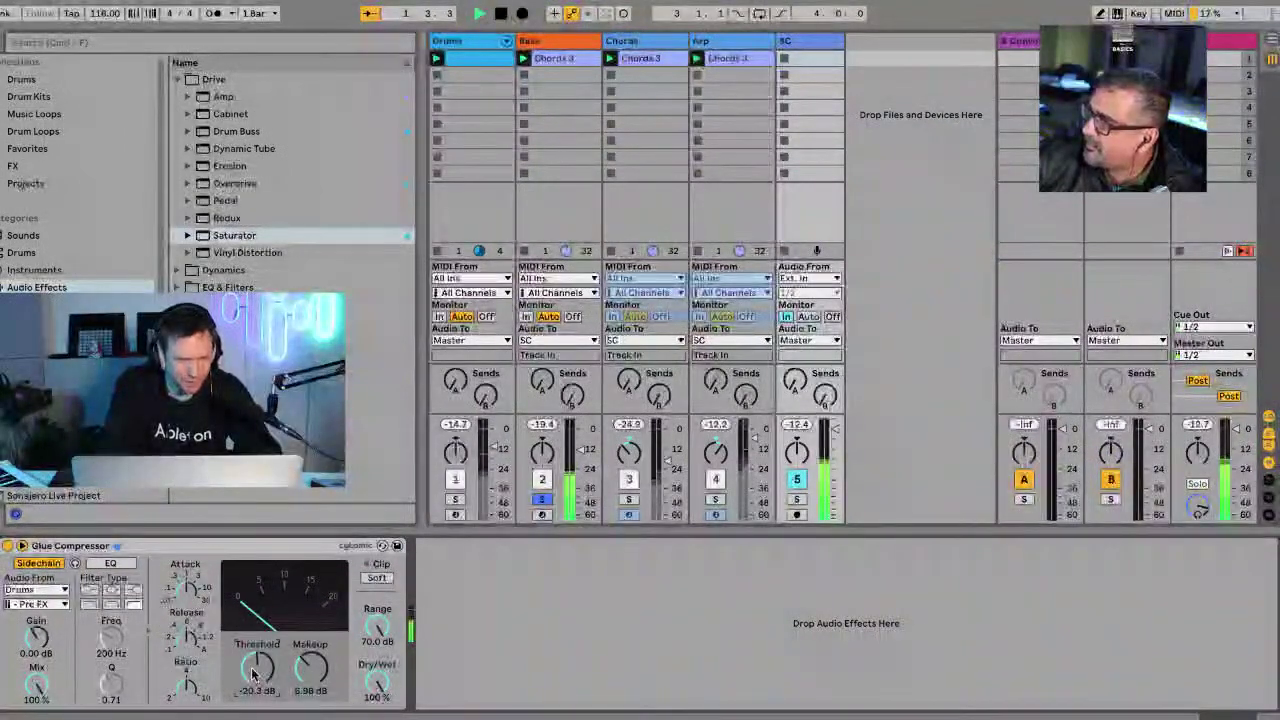
{"action": "key", "text": "space"}
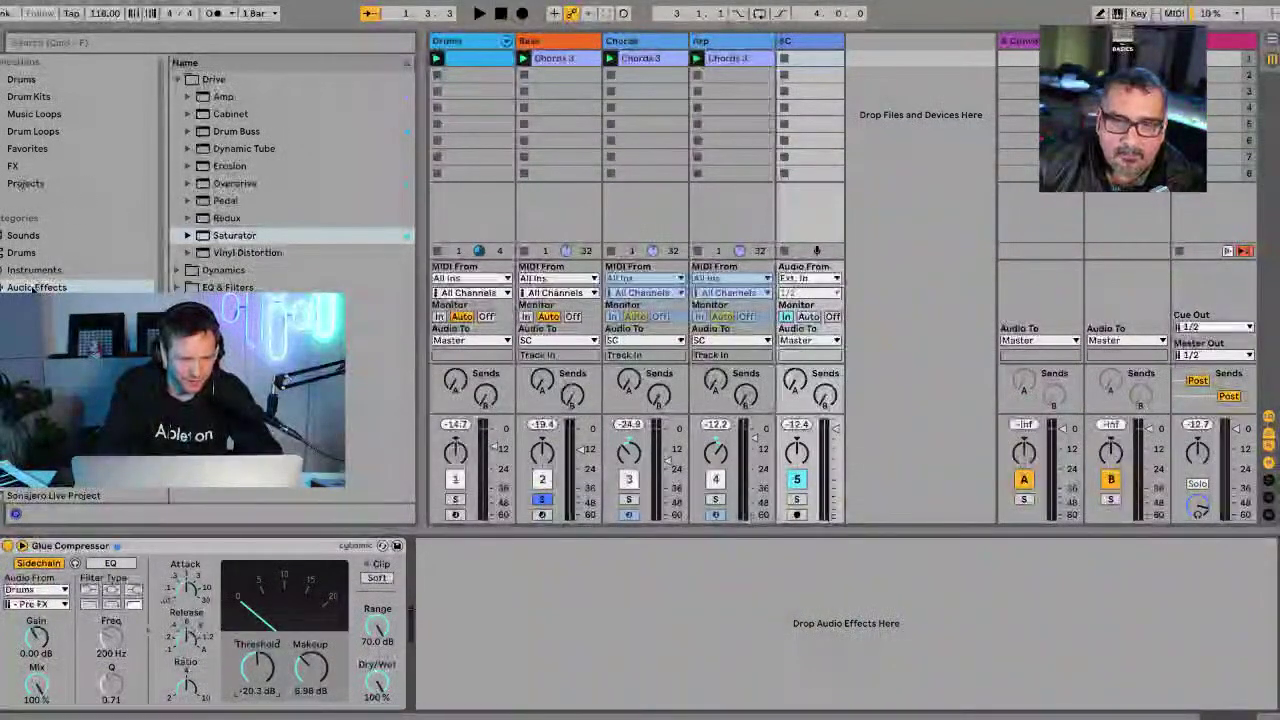
Add a Compressor from the Dynamics effects after the Glue Compressor on the SC track.
{"action": "left_click", "coordinate": [176, 79]}
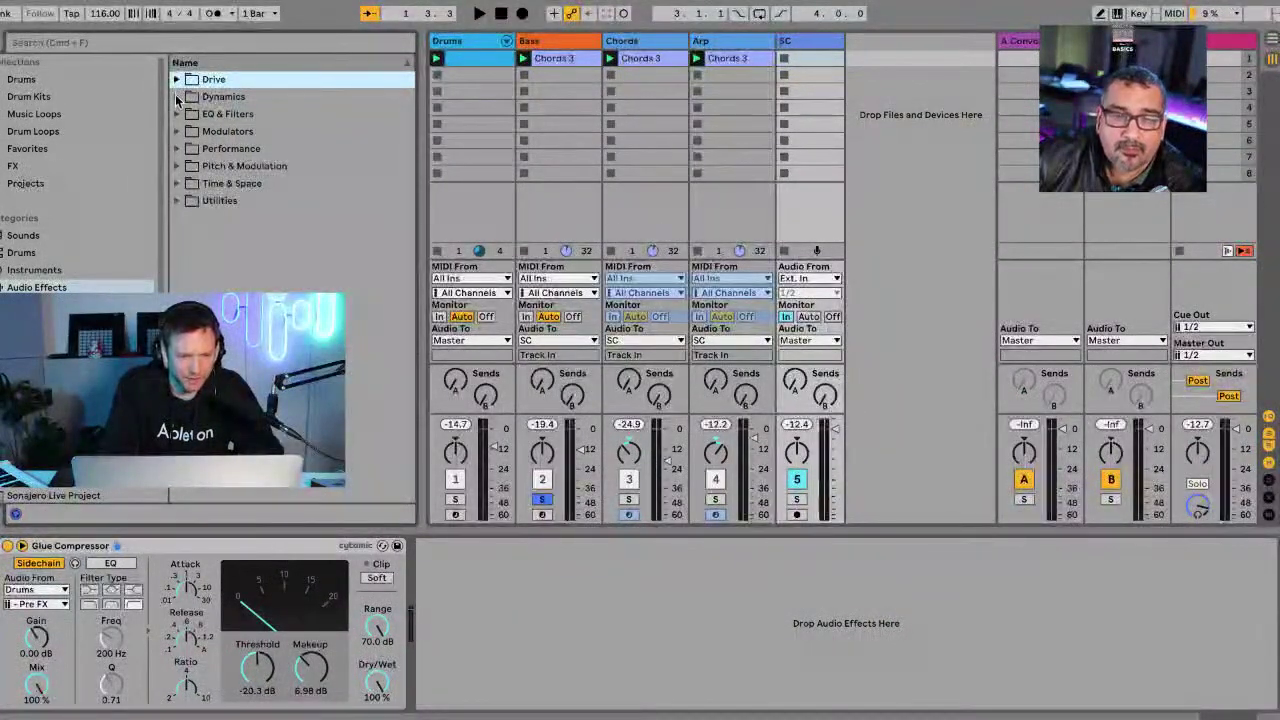
{"action": "left_click", "coordinate": [177, 97]}
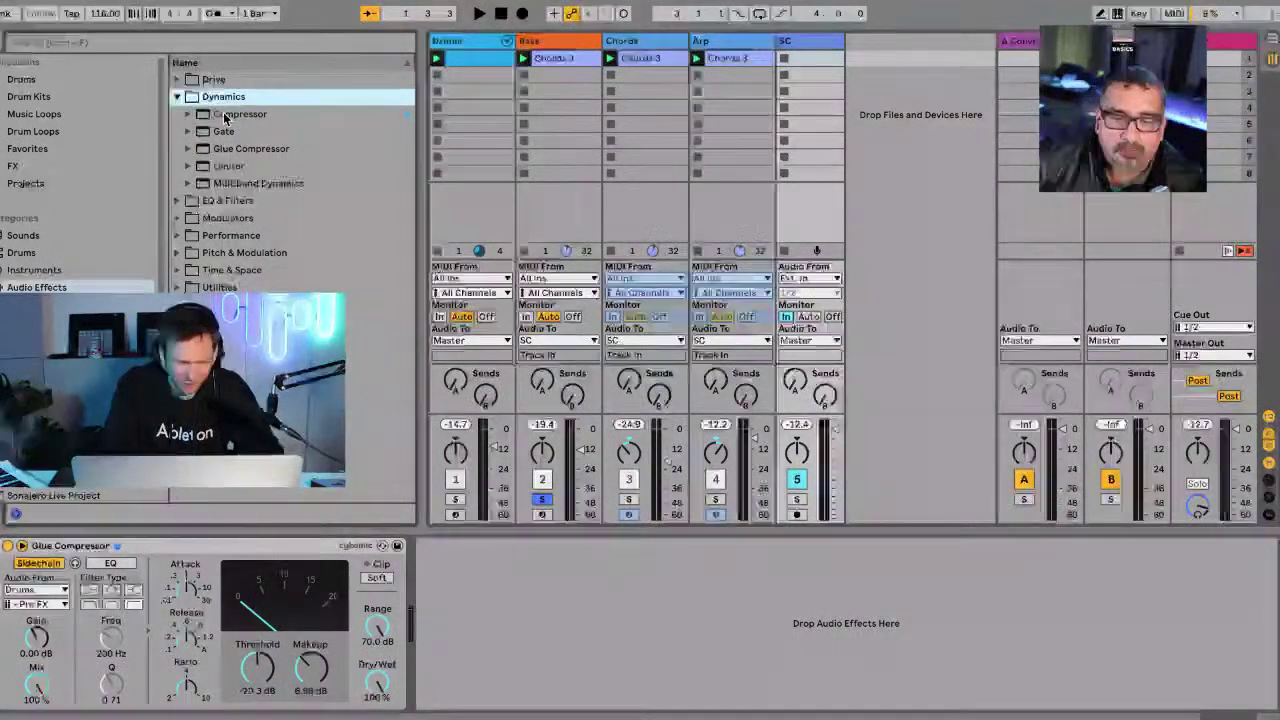
{"action": "left_click_drag", "start_coordinate": [226, 114], "coordinate": [480, 600]}
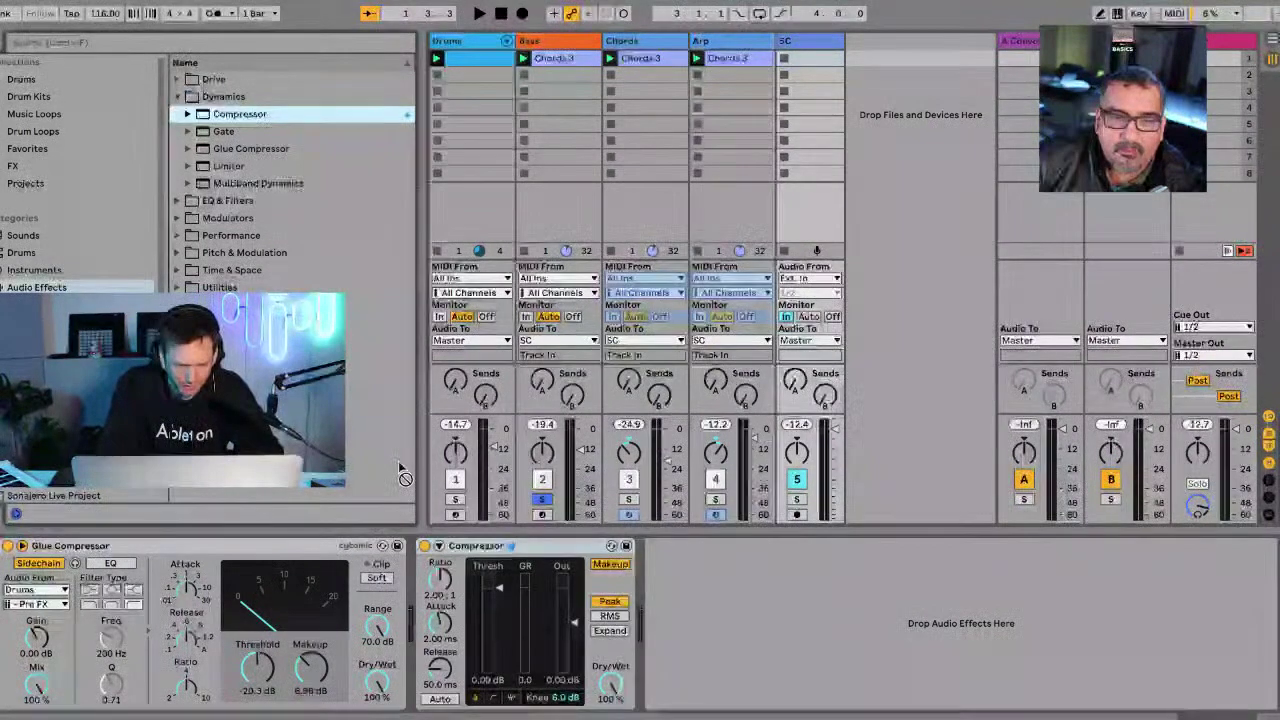
Enable the Compressor's sidechain with Drums as its audio source, tapped Post FX.
{"action": "left_click", "coordinate": [438, 546]}
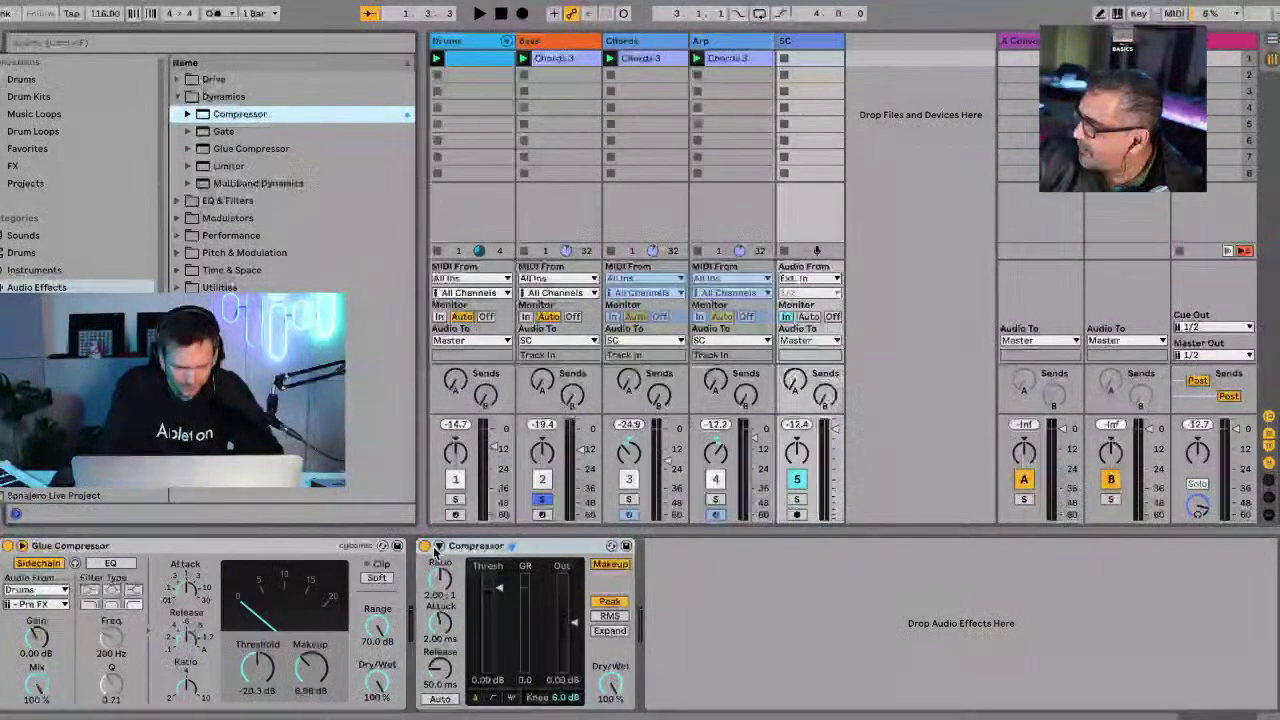
{"action": "left_click", "coordinate": [469, 565]}
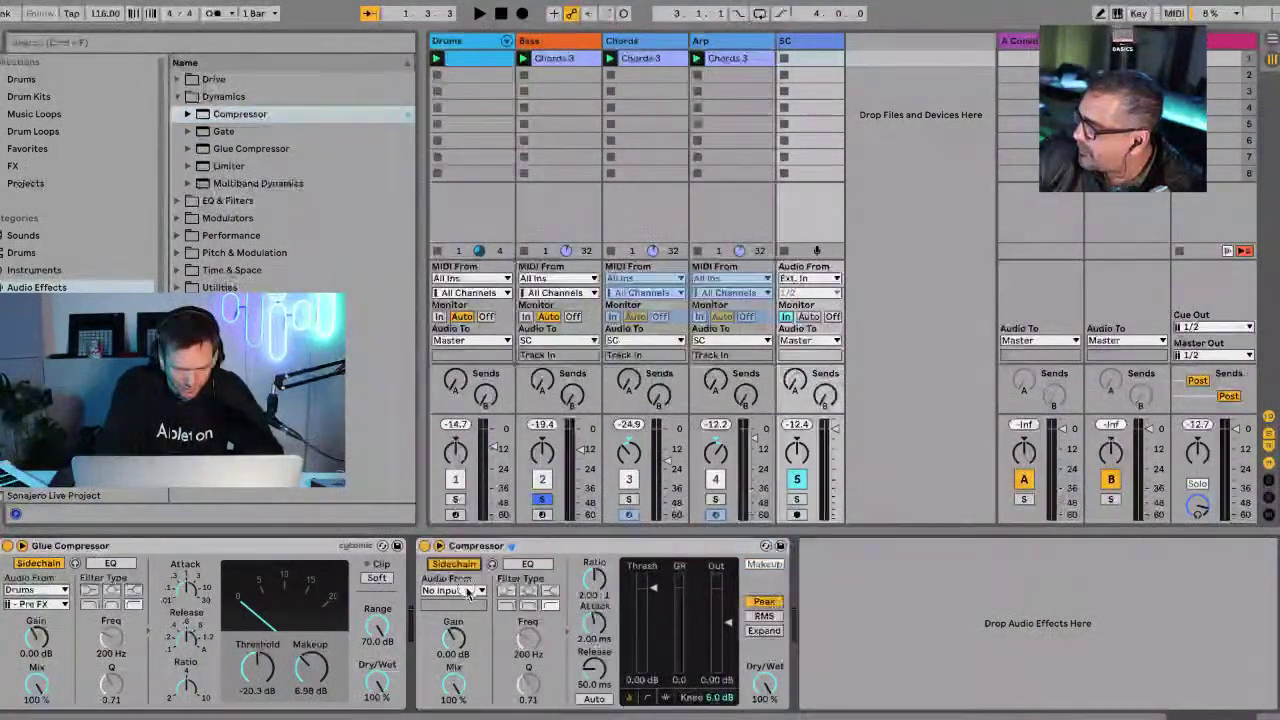
{"action": "left_click", "coordinate": [467, 591]}
{"action": "left_click", "coordinate": [466, 608]}
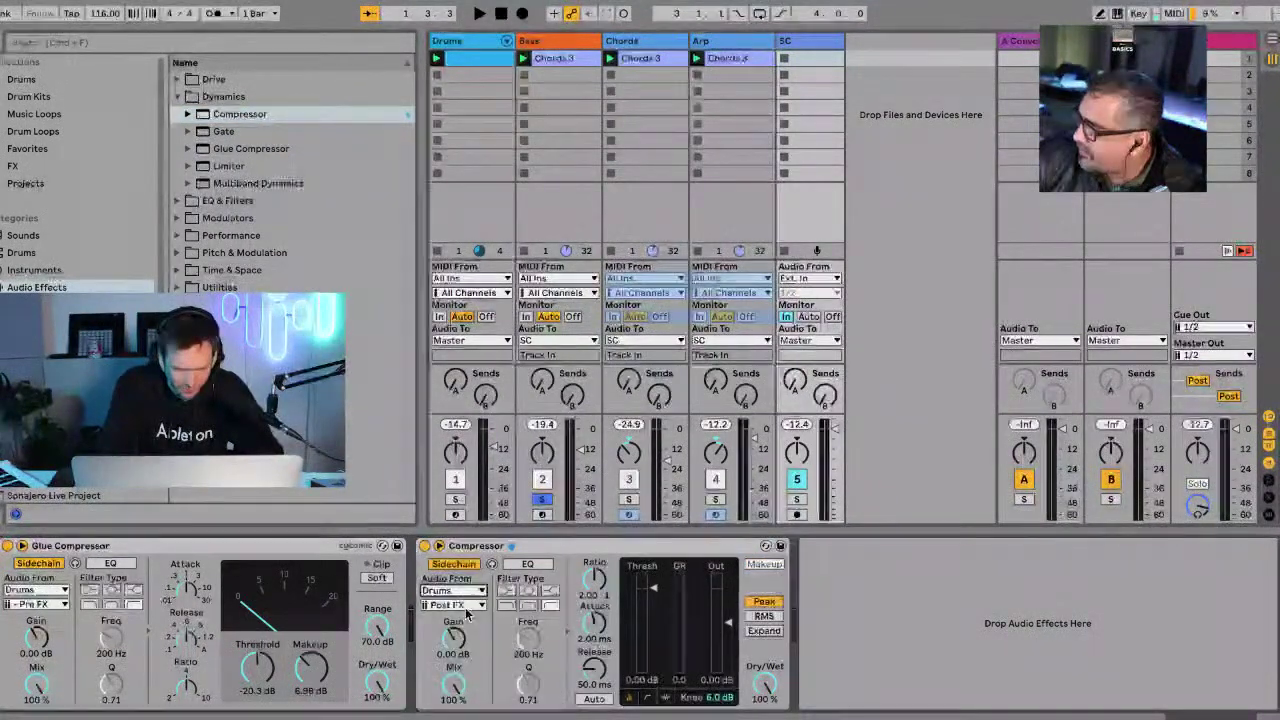
During playback, switch the SC Compressor's sidechain tap point to the drum rack kick's Pre FX signal.
{"action": "left_click", "coordinate": [466, 606]}
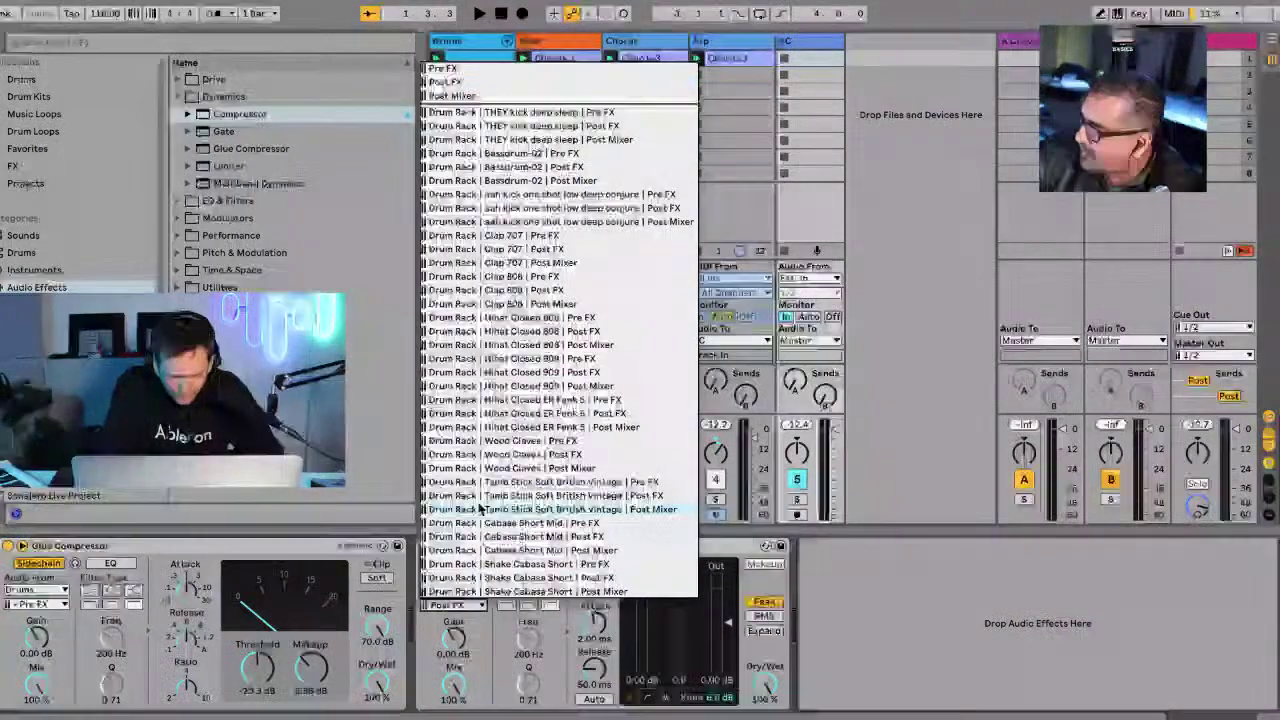
{"action": "left_click", "coordinate": [897, 393]}
{"action": "key", "text": "space"}
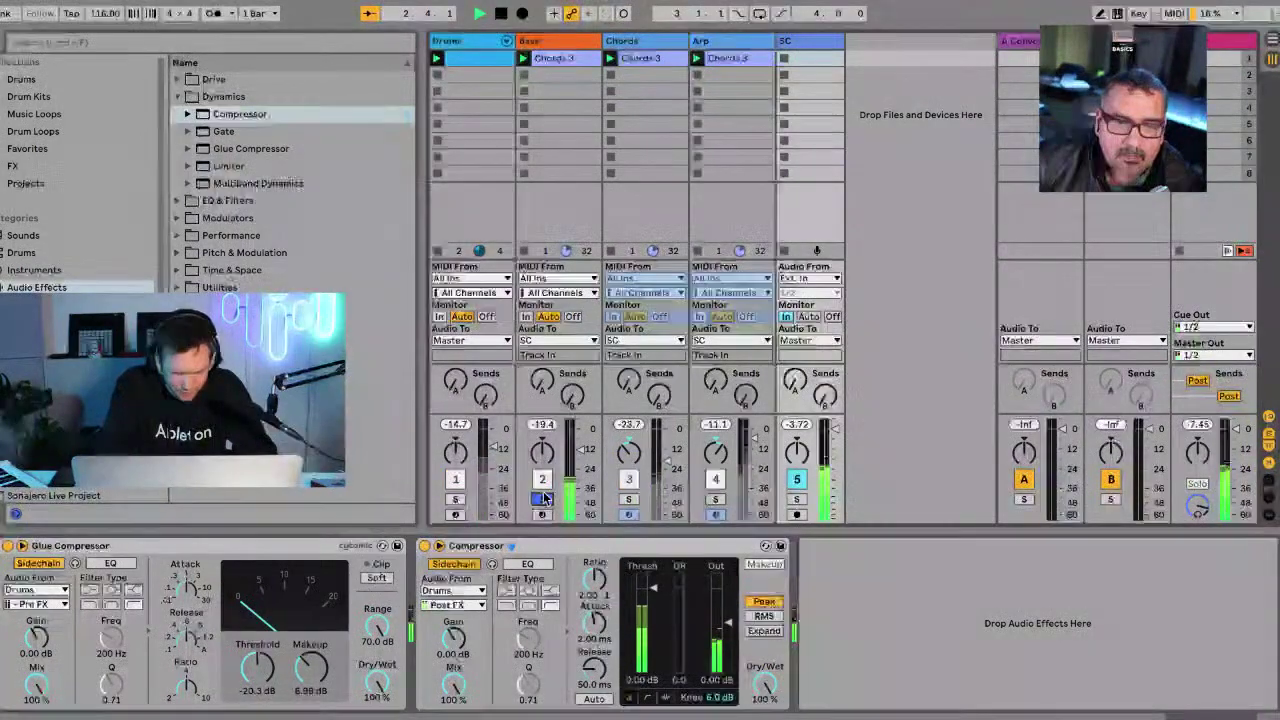
{"action": "left_click", "coordinate": [465, 607]}
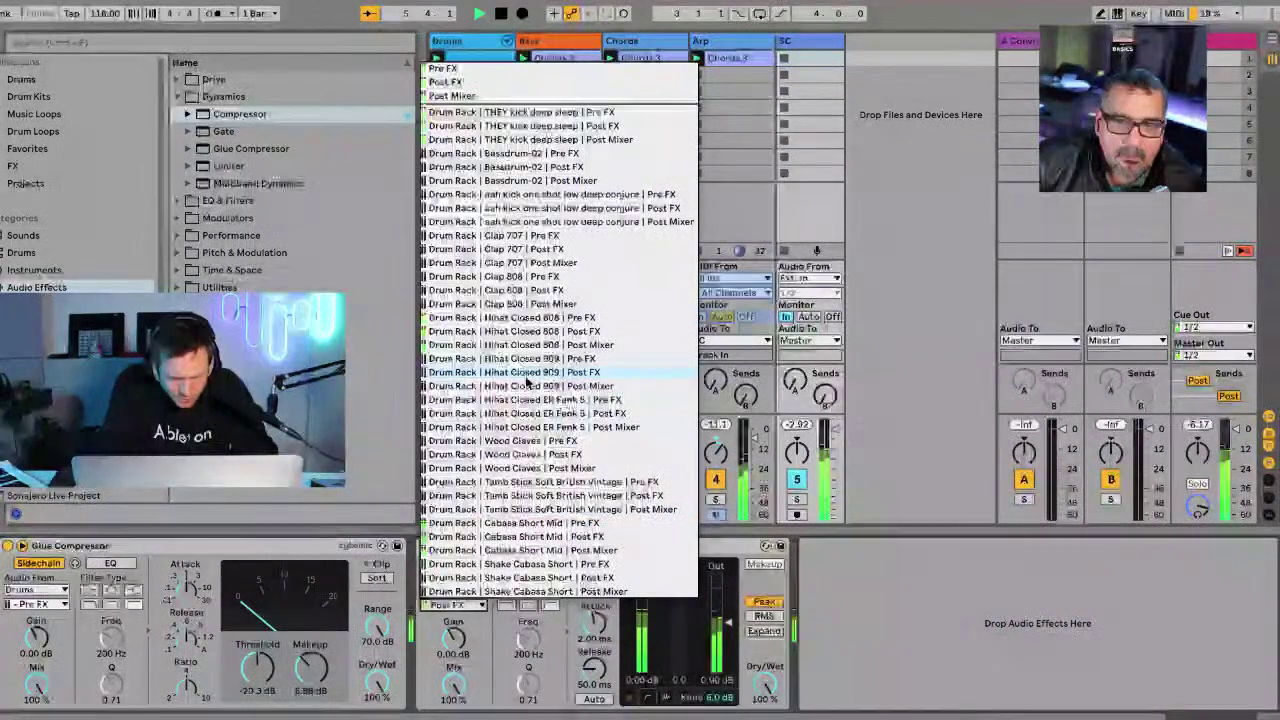
{"action": "left_click", "coordinate": [535, 122]}
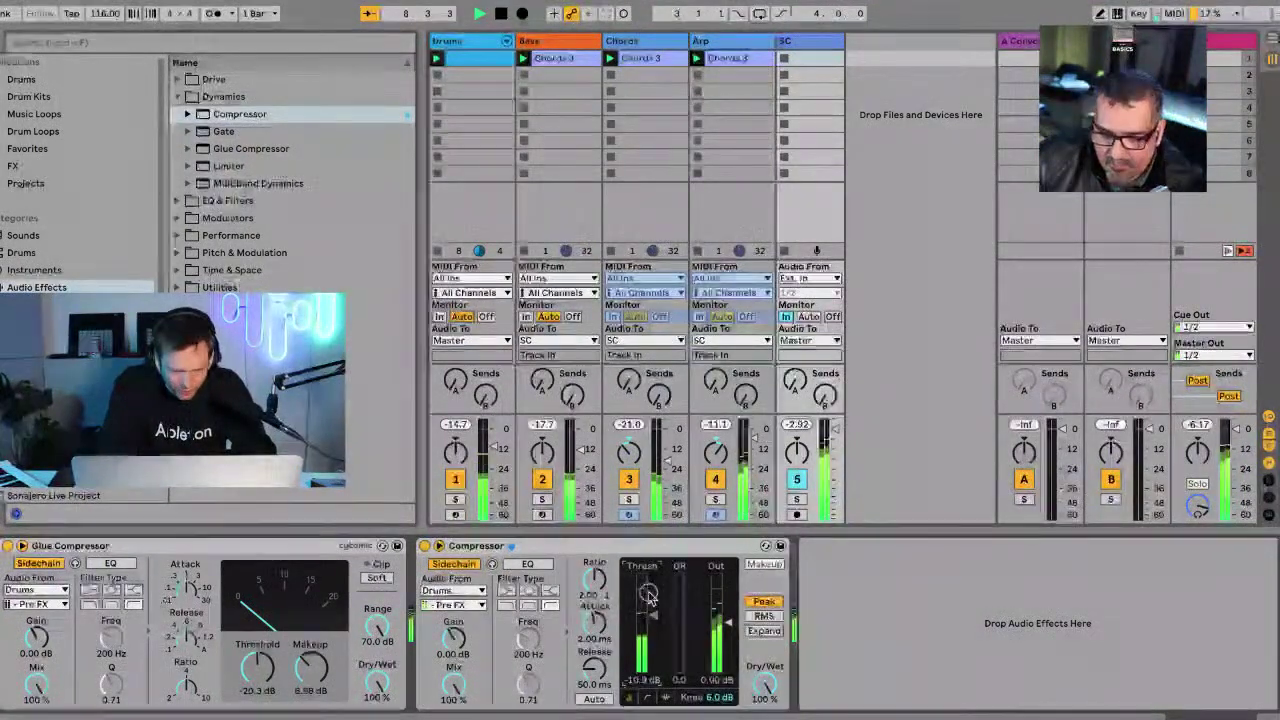
Set the Compressor's threshold to -17.5 dB and ratio to 3.82:1, comparing the soloed Bass with the full mix.
{"action": "left_click_drag", "start_coordinate": [658, 597], "coordinate": [649, 595]}
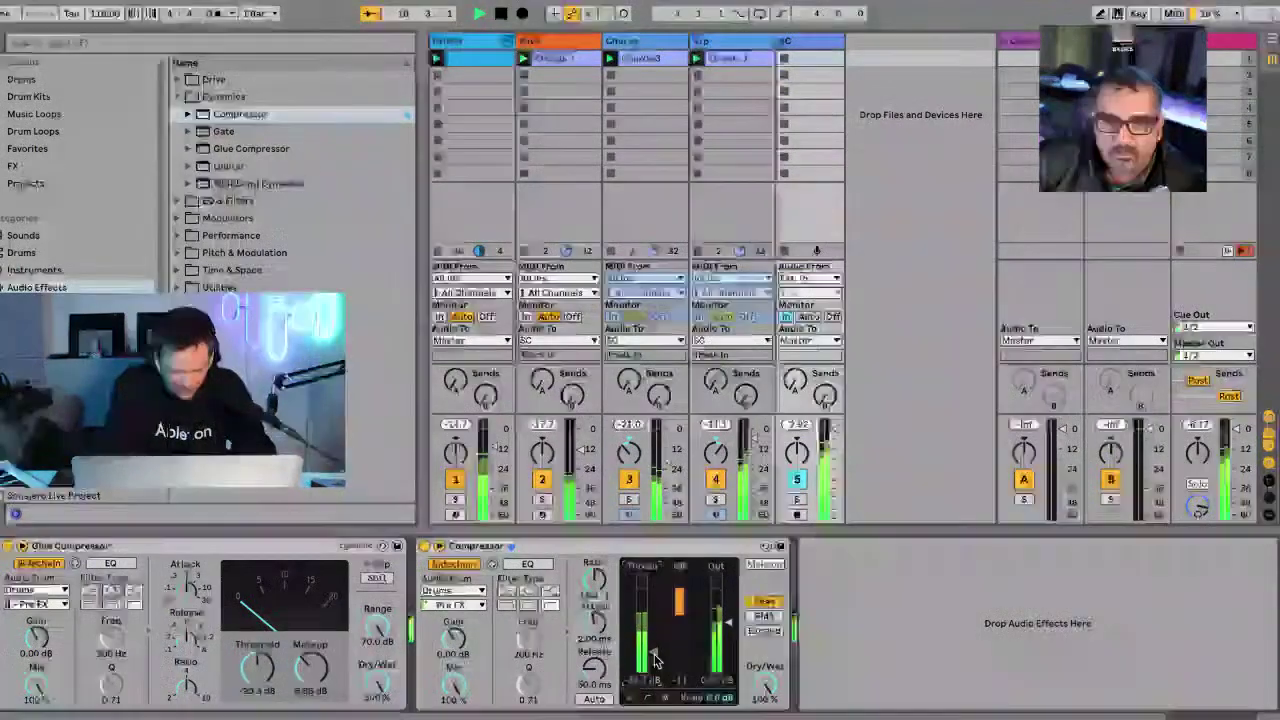
{"action": "left_click_drag", "start_coordinate": [597, 581], "coordinate": [597, 583]}
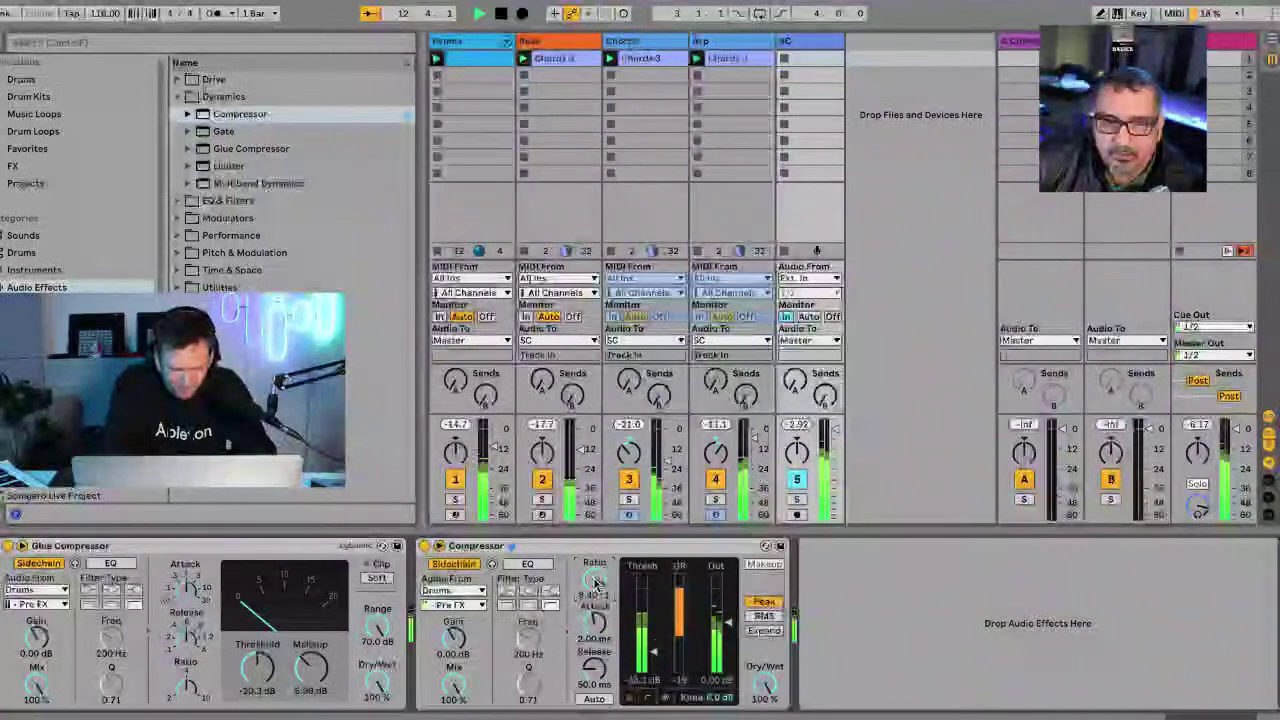
{"action": "left_click", "coordinate": [541, 499]}
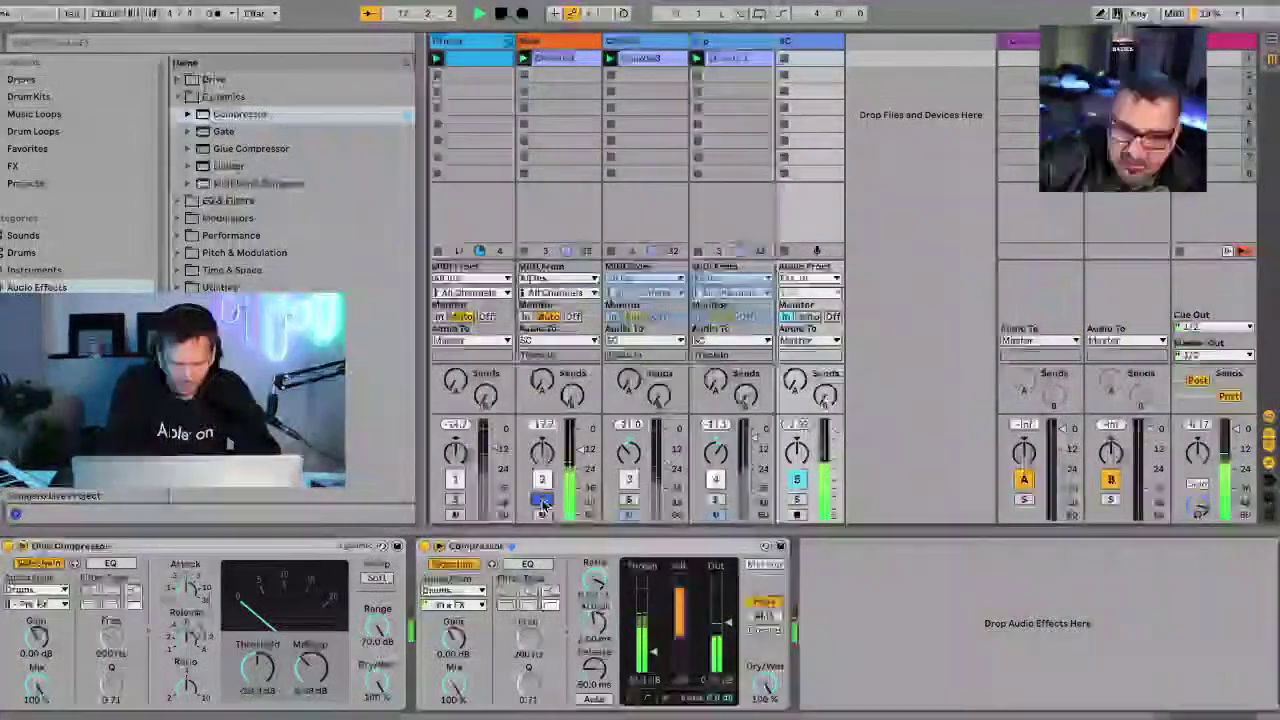
{"action": "left_click", "coordinate": [542, 502]}
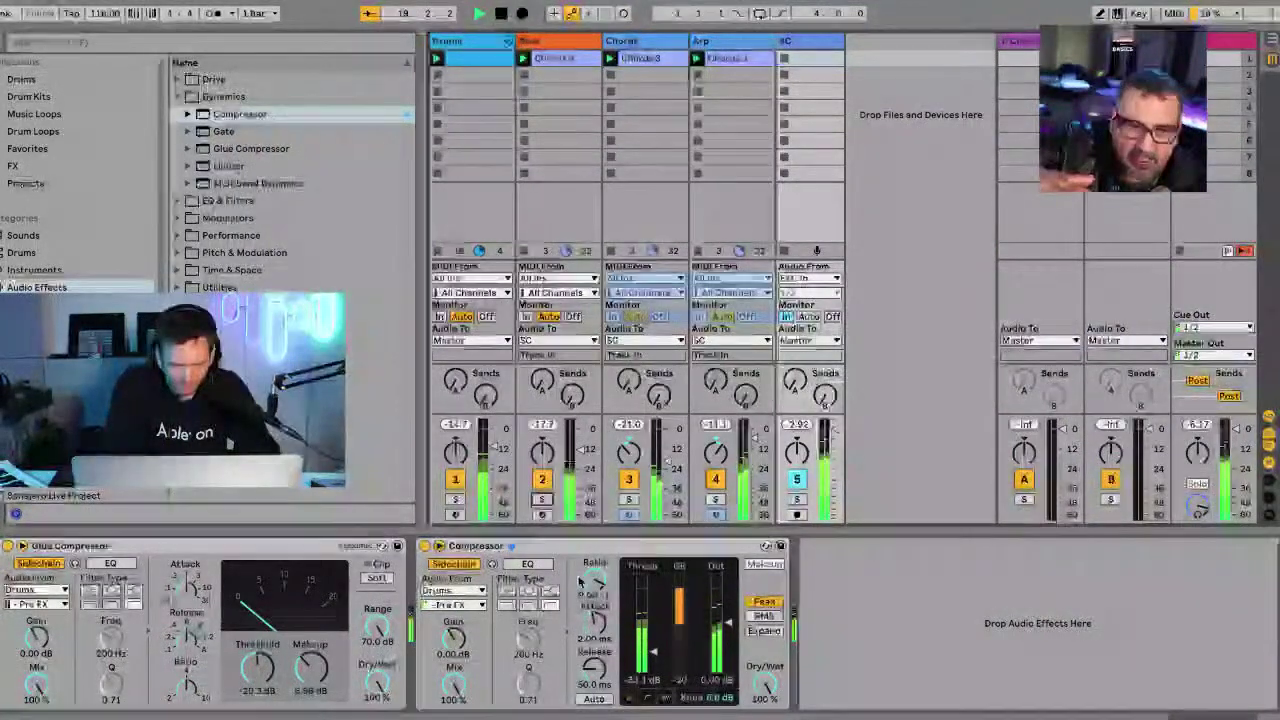
{"action": "left_click_drag", "start_coordinate": [597, 580], "coordinate": [597, 572]}
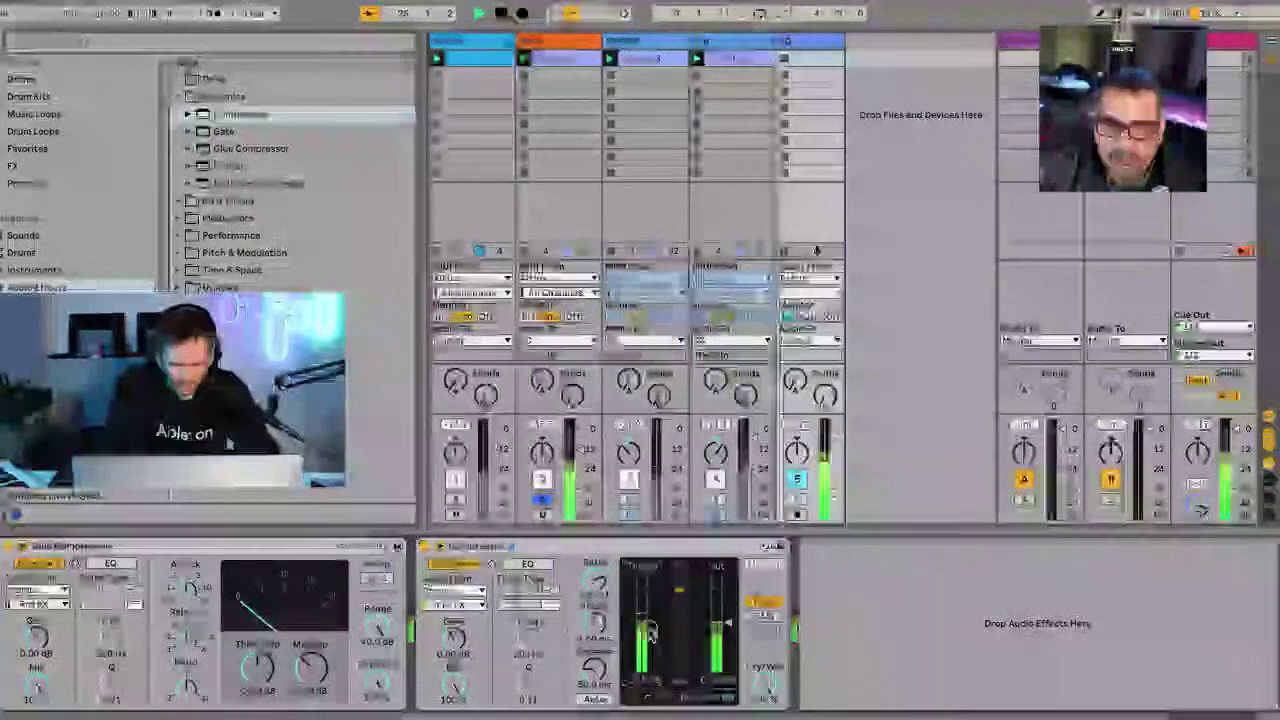
{"action": "left_click", "coordinate": [543, 501]}
{"action": "left_click", "coordinate": [543, 501]}
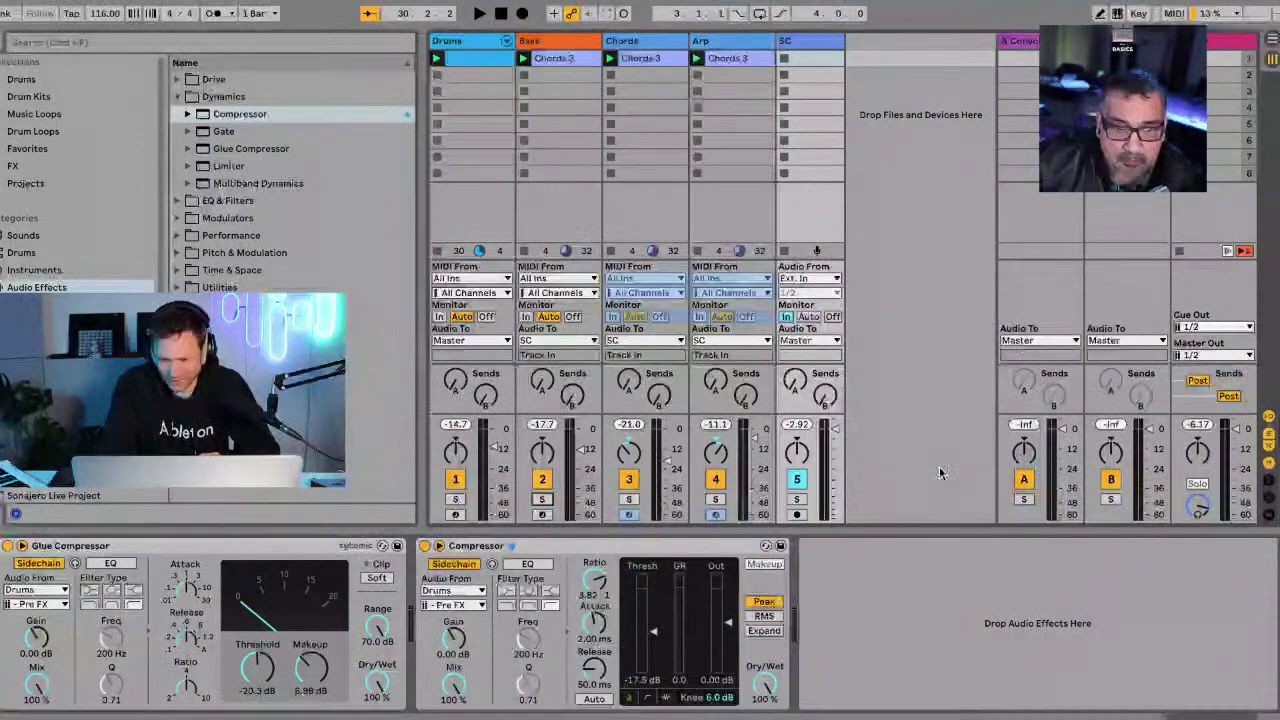
Hide the mixer's input and output routing section and show the Bass Operator's oscillator A amplitude envelope.
{"action": "left_click", "coordinate": [1268, 418]}
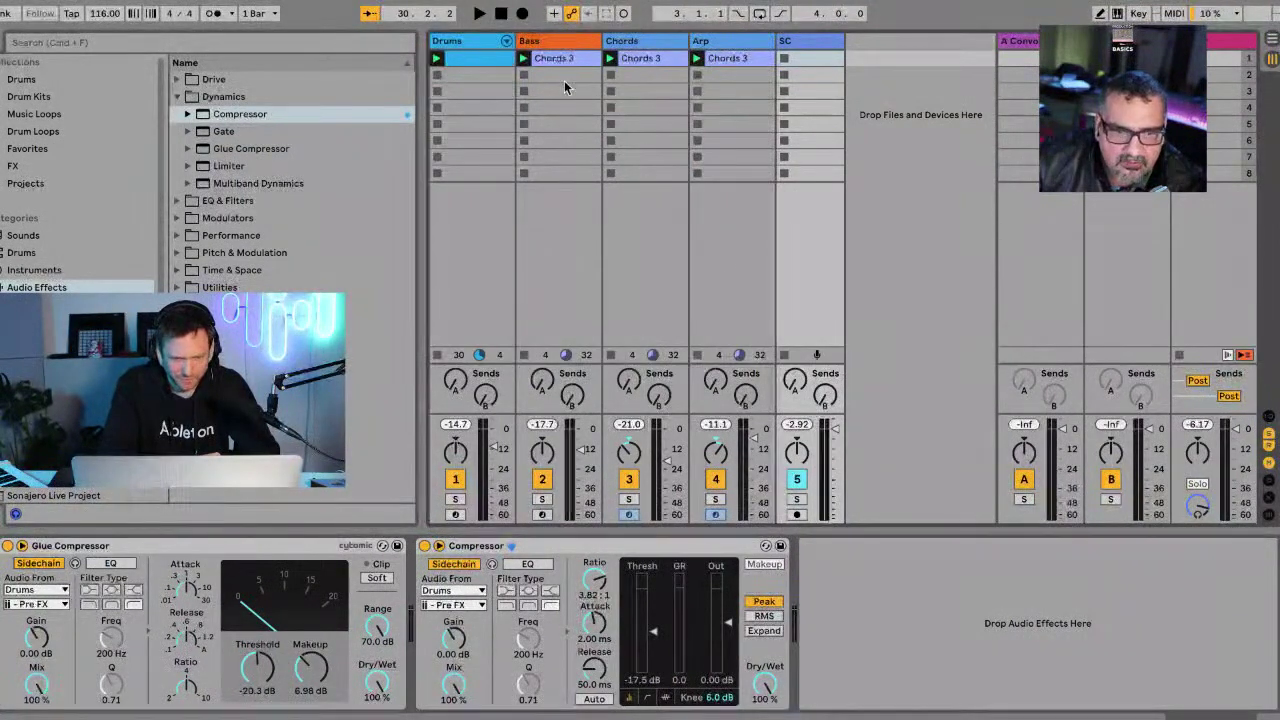
{"action": "left_click", "coordinate": [550, 42]}
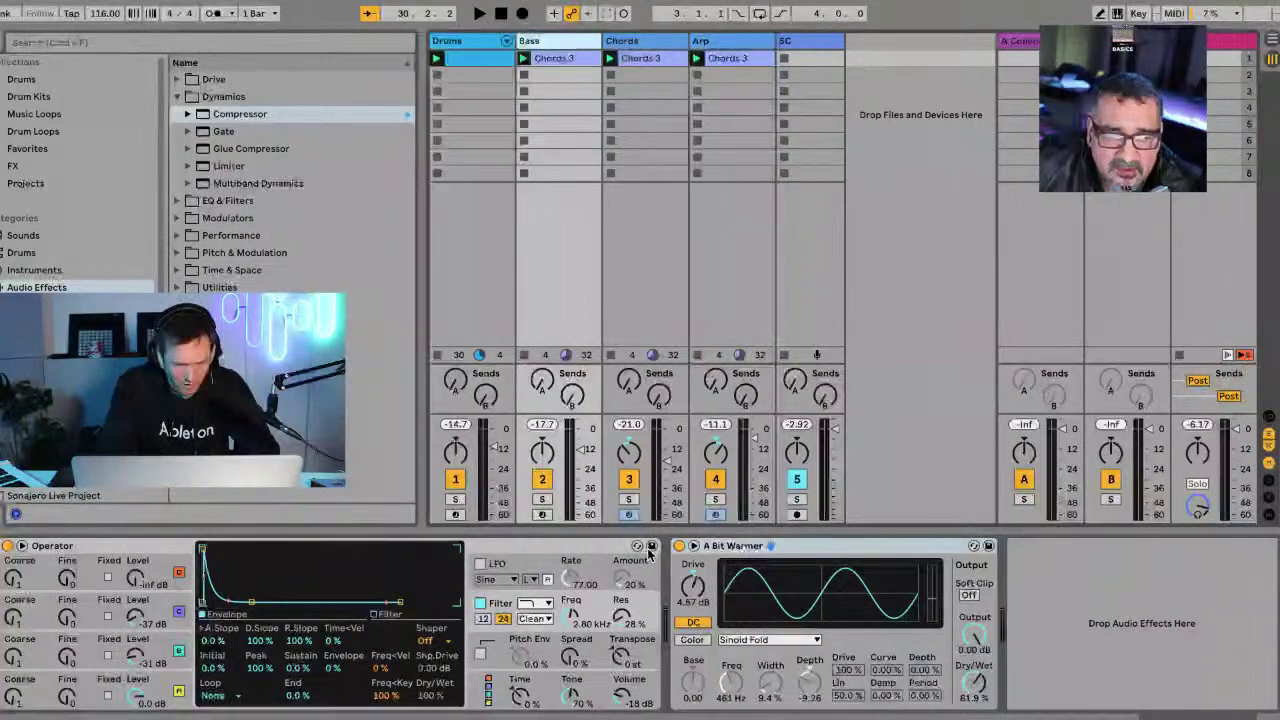
{"action": "left_click", "coordinate": [175, 680]}
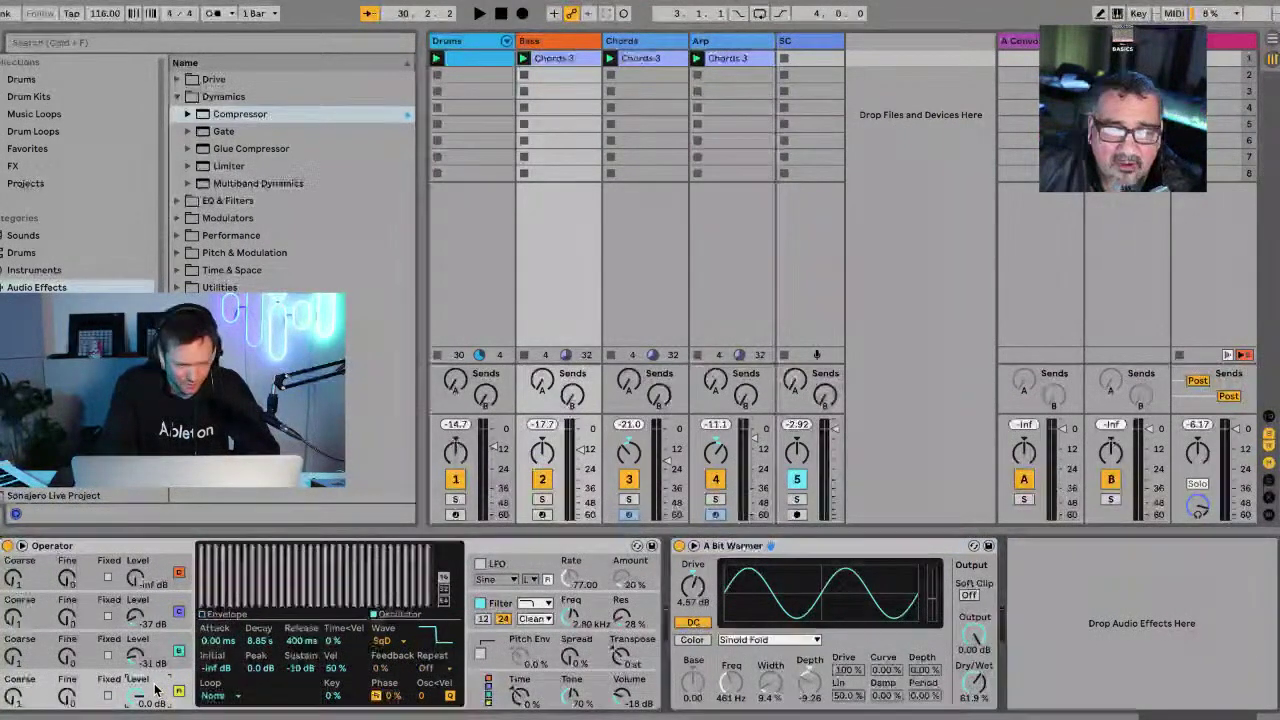
{"action": "left_click", "coordinate": [203, 615]}
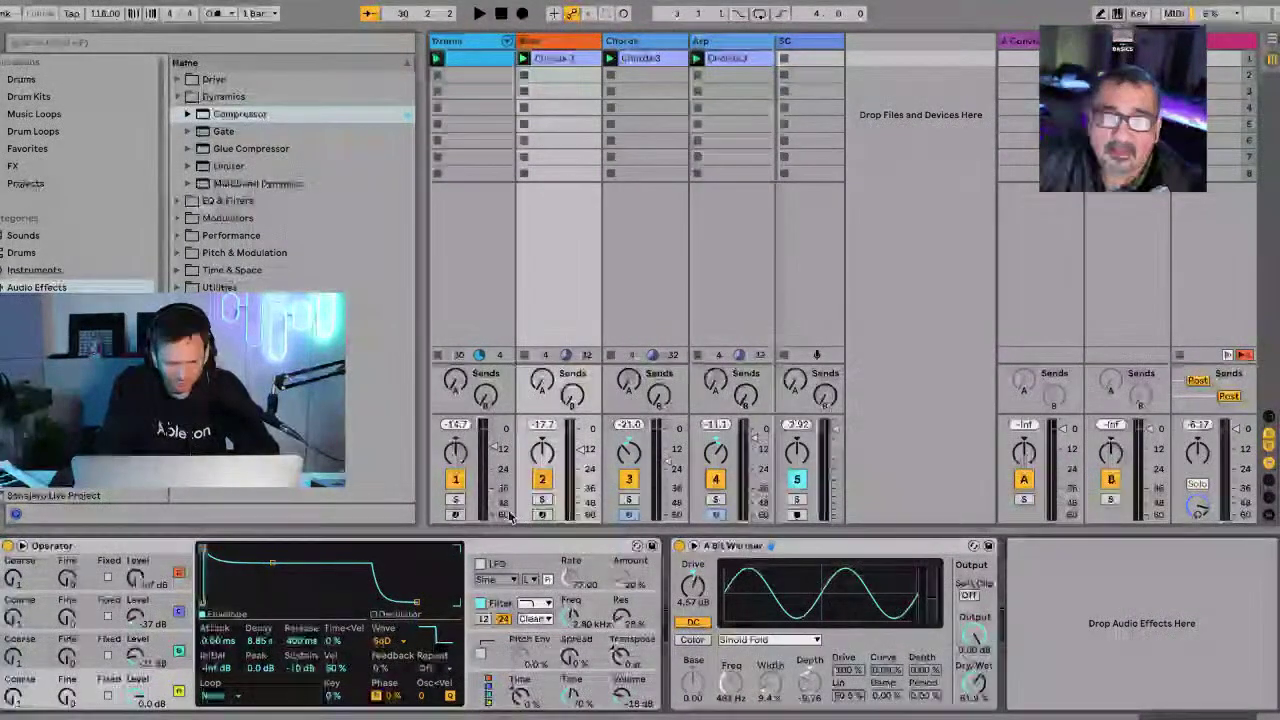
Solo and briefly play the Bass, and set Operator's filter envelope amount to 20 % with a 0.00 ms attack.
{"action": "left_click", "coordinate": [541, 500]}
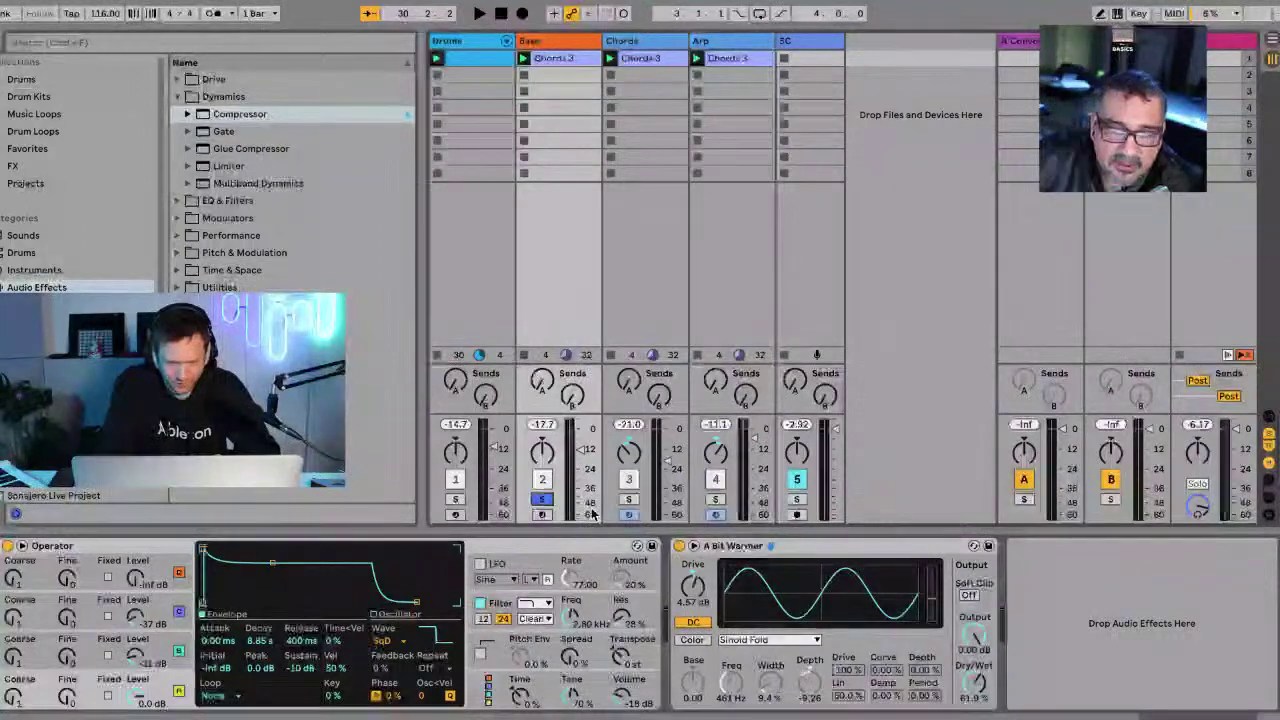
{"action": "key", "text": "space"}
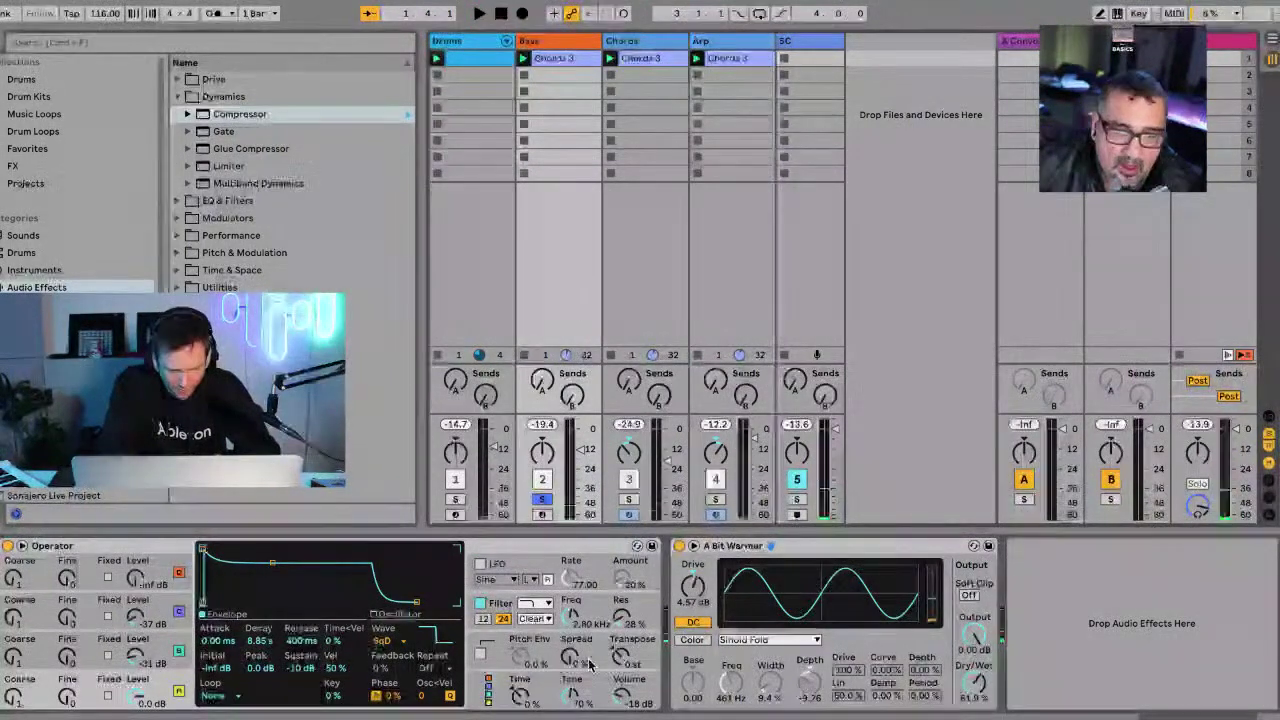
{"action": "left_click", "coordinate": [594, 604]}
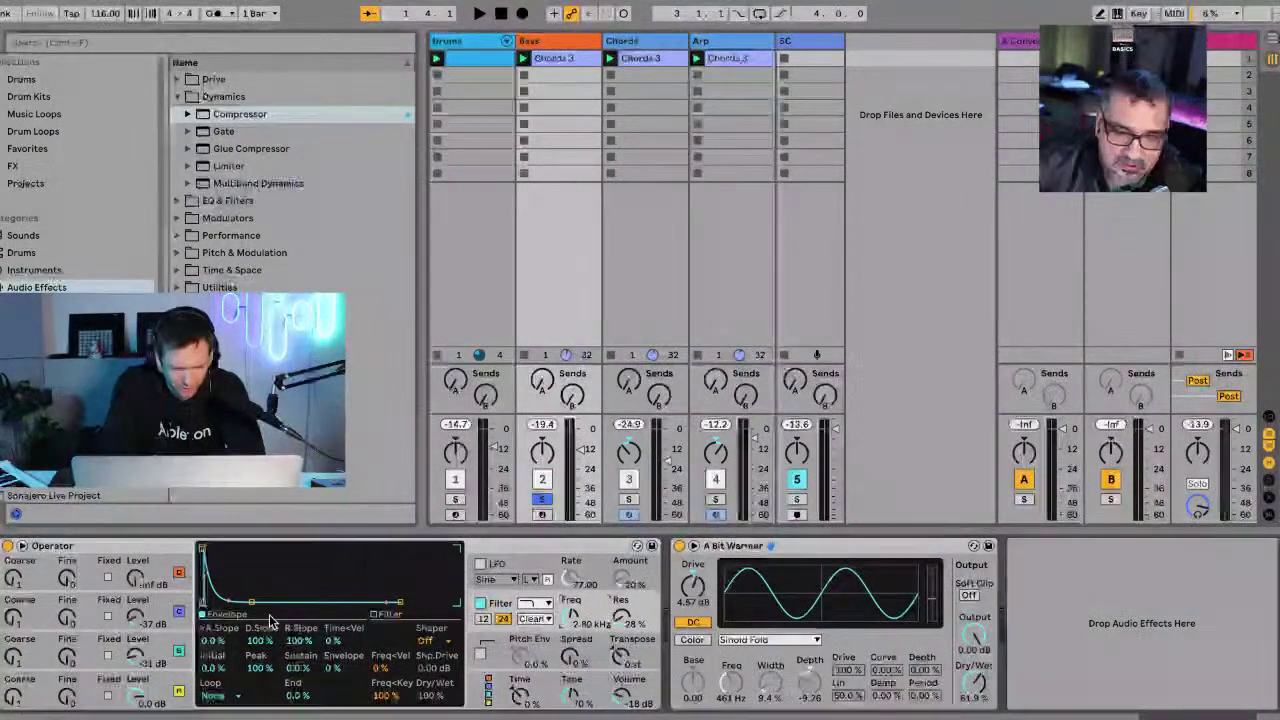
{"action": "left_click", "coordinate": [333, 670]}
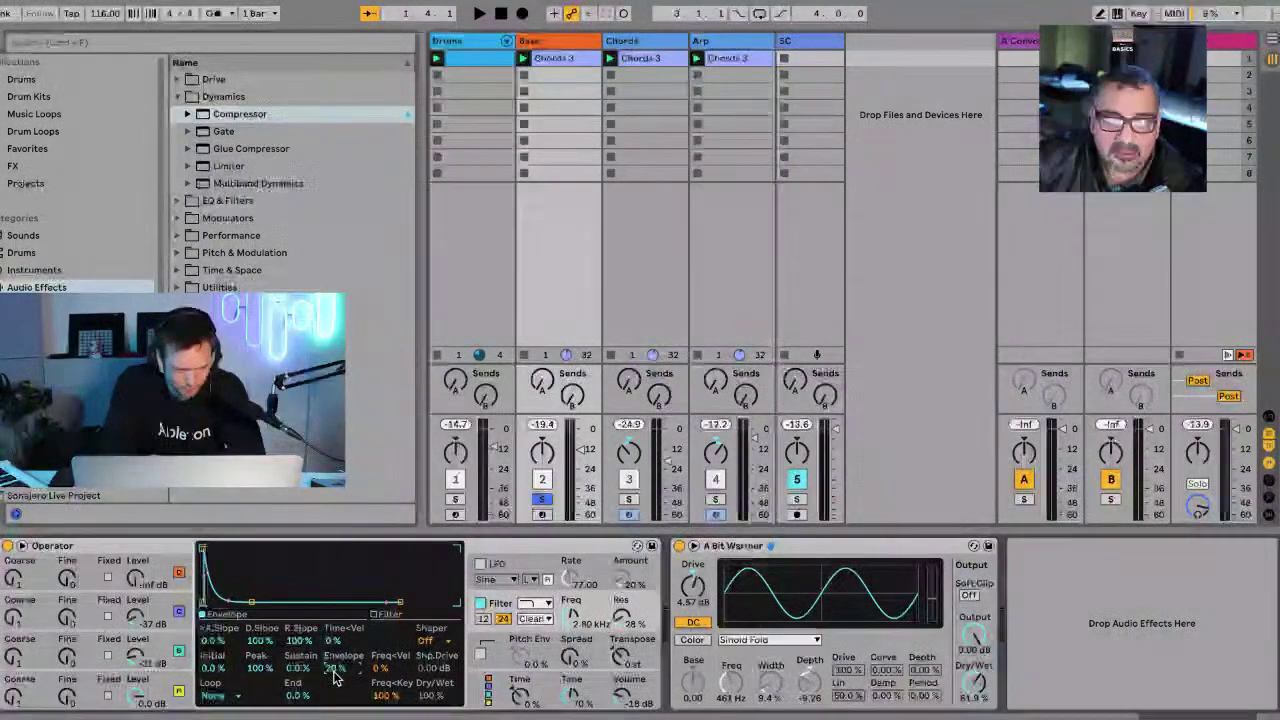
{"action": "left_click_drag", "start_coordinate": [208, 552], "coordinate": [219, 552]}
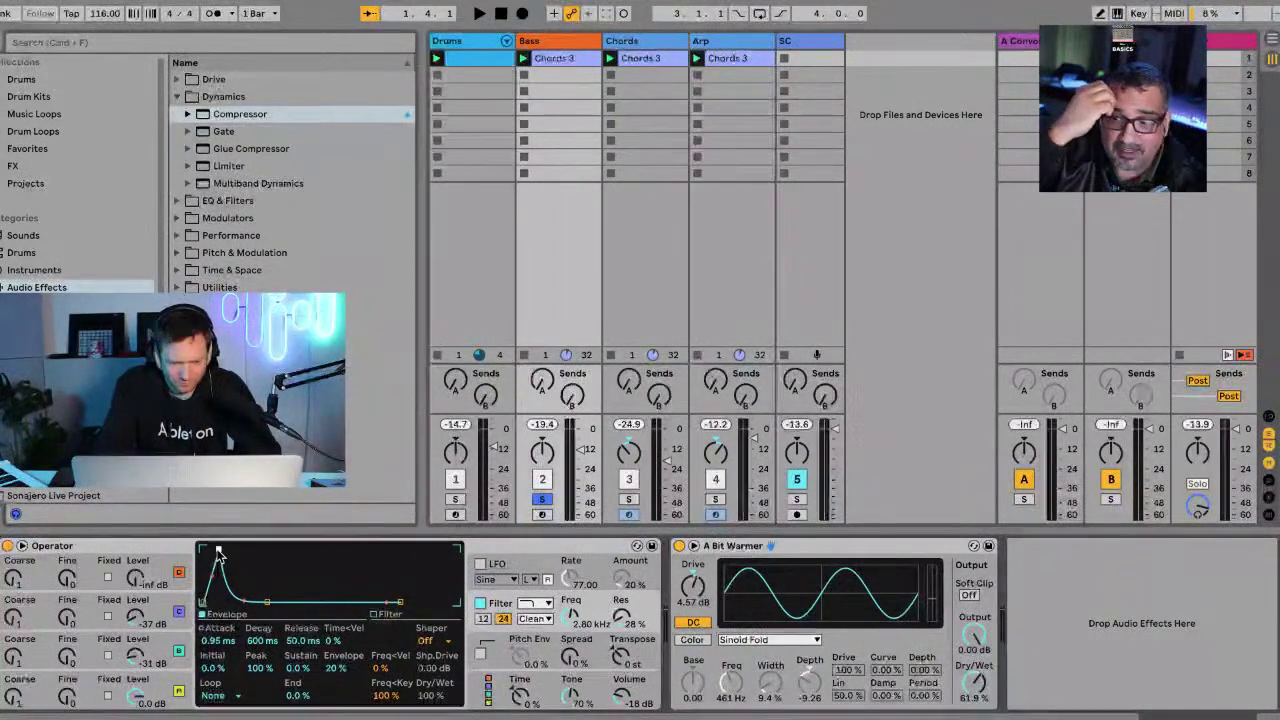
{"action": "left_click_drag", "start_coordinate": [219, 556], "coordinate": [203, 556]}
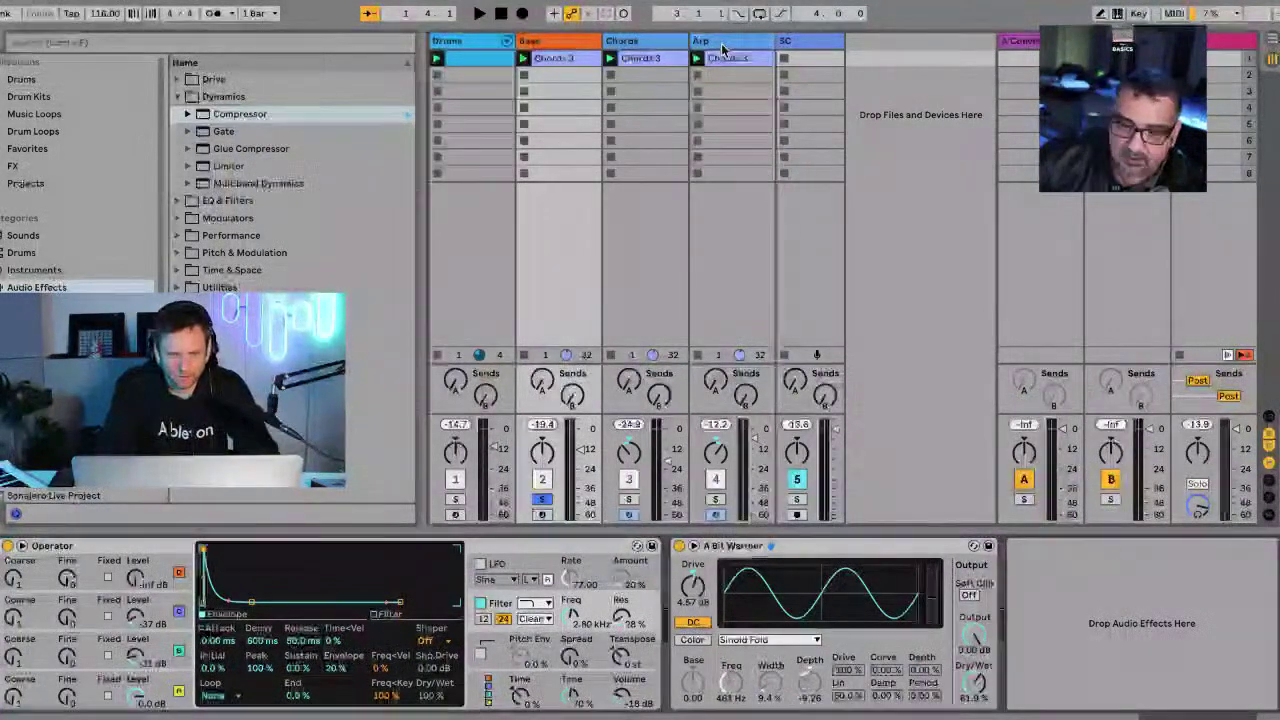
Unfreeze the Arp track and bring its Wavetable filter controls into view.
{"action": "left_click", "coordinate": [722, 48]}
{"action": "right_click", "coordinate": [723, 48]}
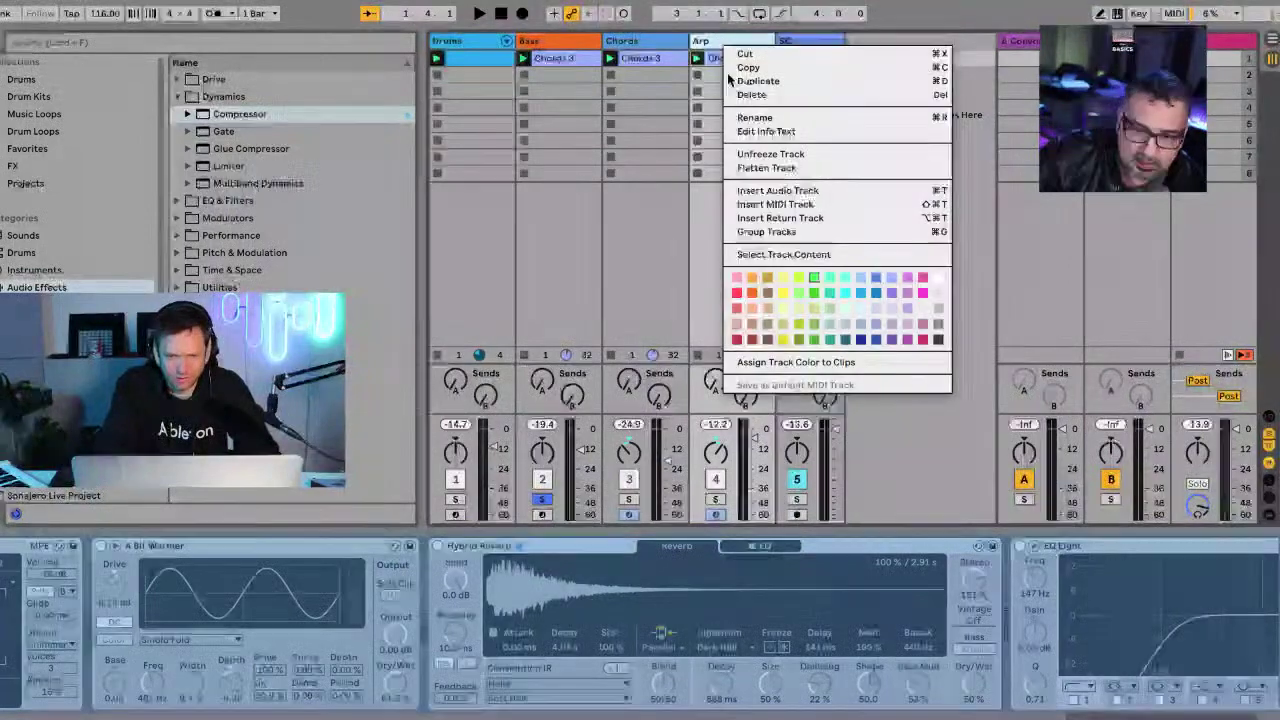
{"action": "left_click", "coordinate": [775, 153]}
{"action": "scroll", "coordinate": [243, 650], "scroll_direction": "left", "scroll_amount": 5}
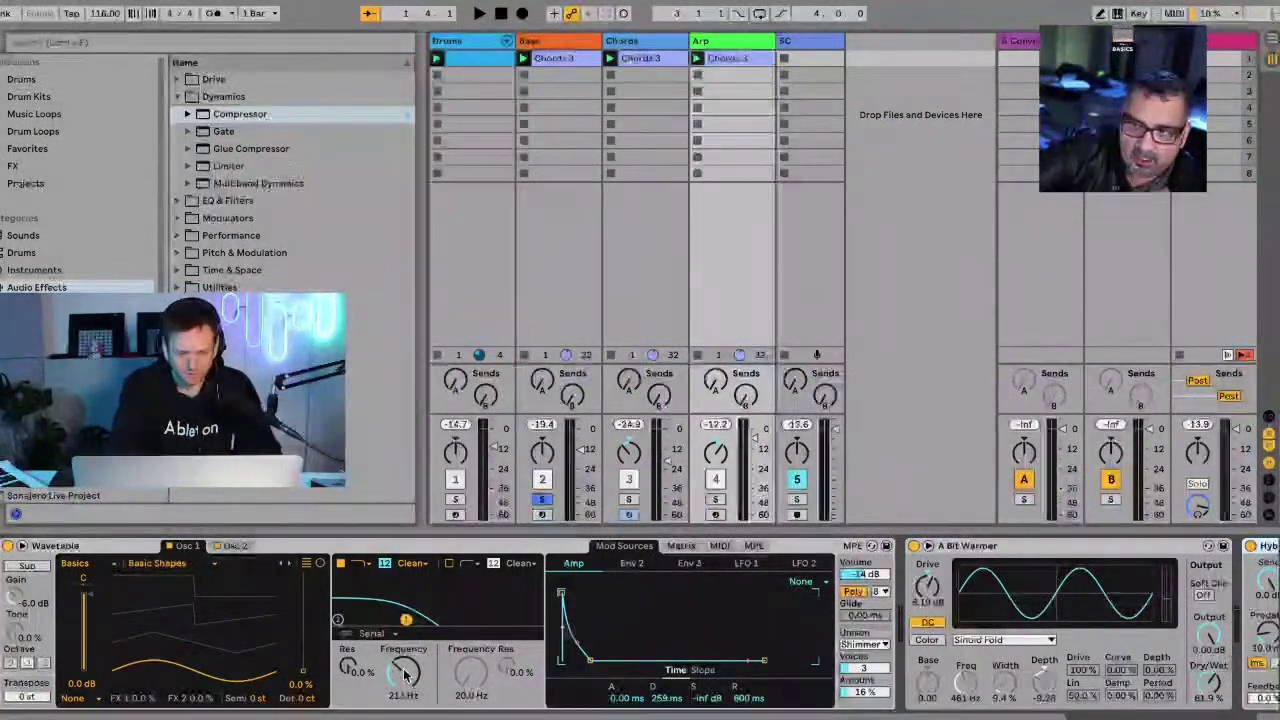
Check the MIDI mapping of Wavetable's Filter 1 Frequency and take the Bass out of solo.
{"action": "key", "text": "super+m"}
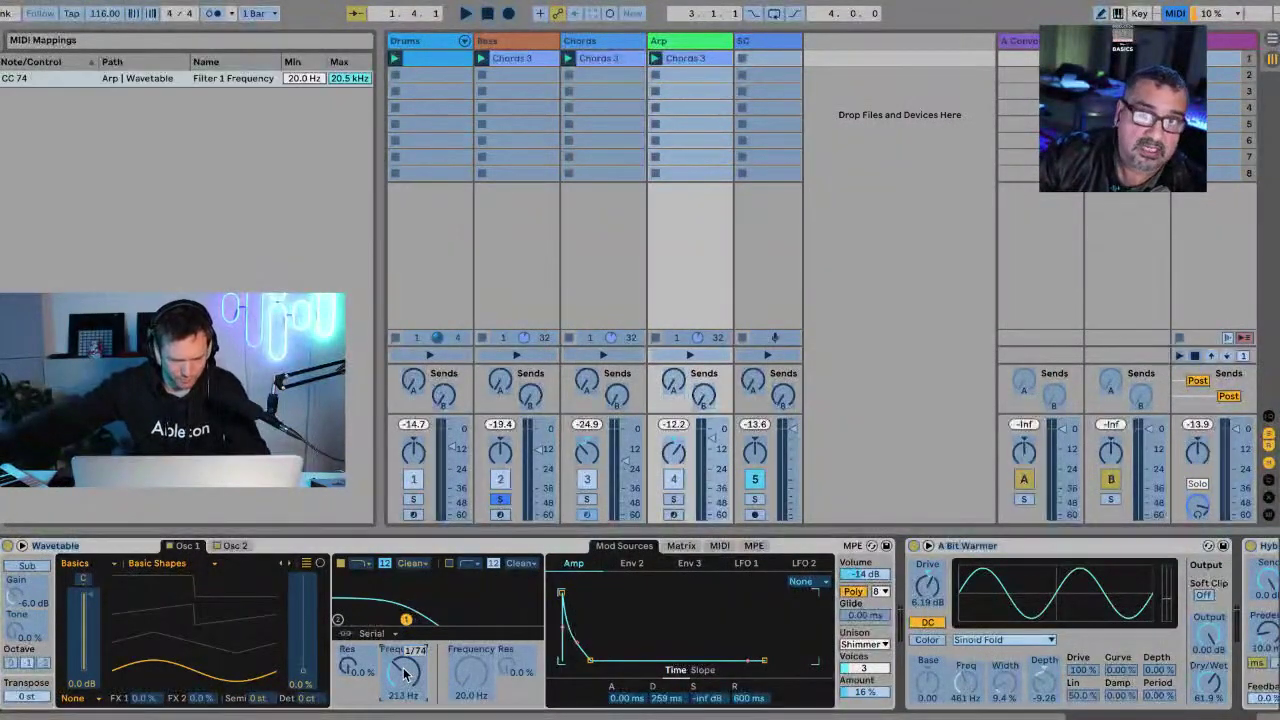
{"action": "key", "text": "super+m"}
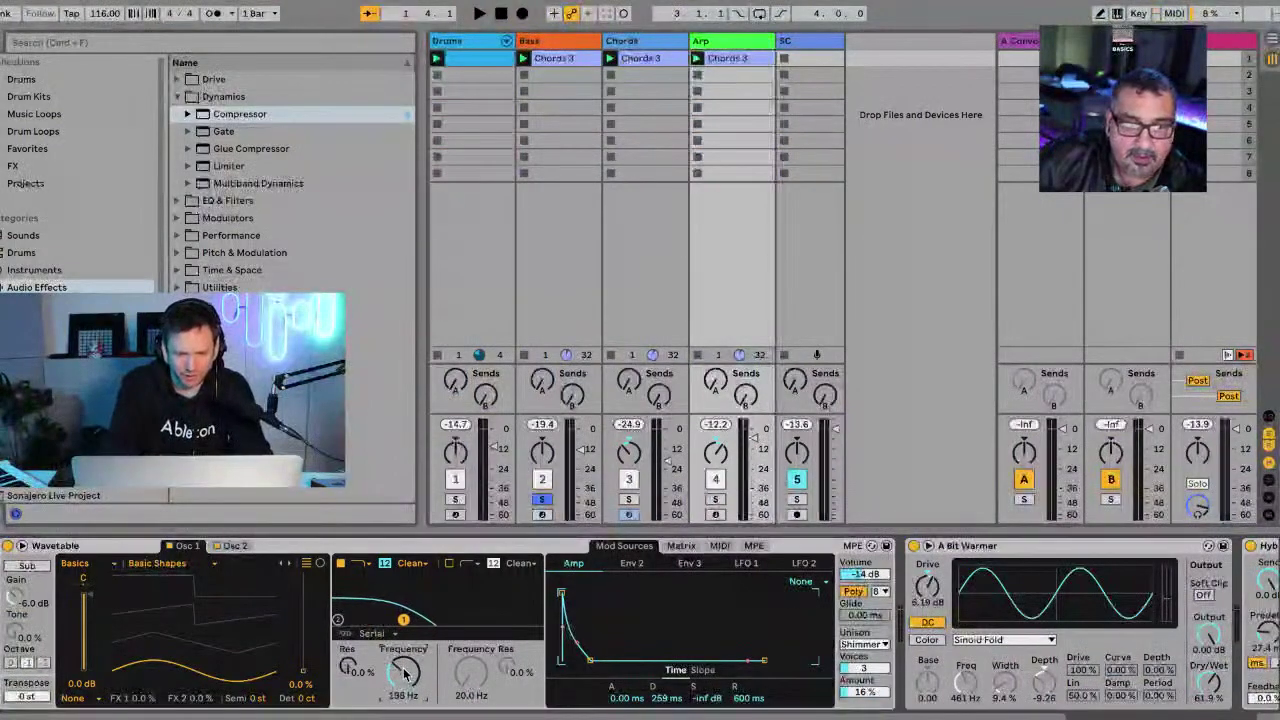
{"action": "left_click", "coordinate": [545, 501]}
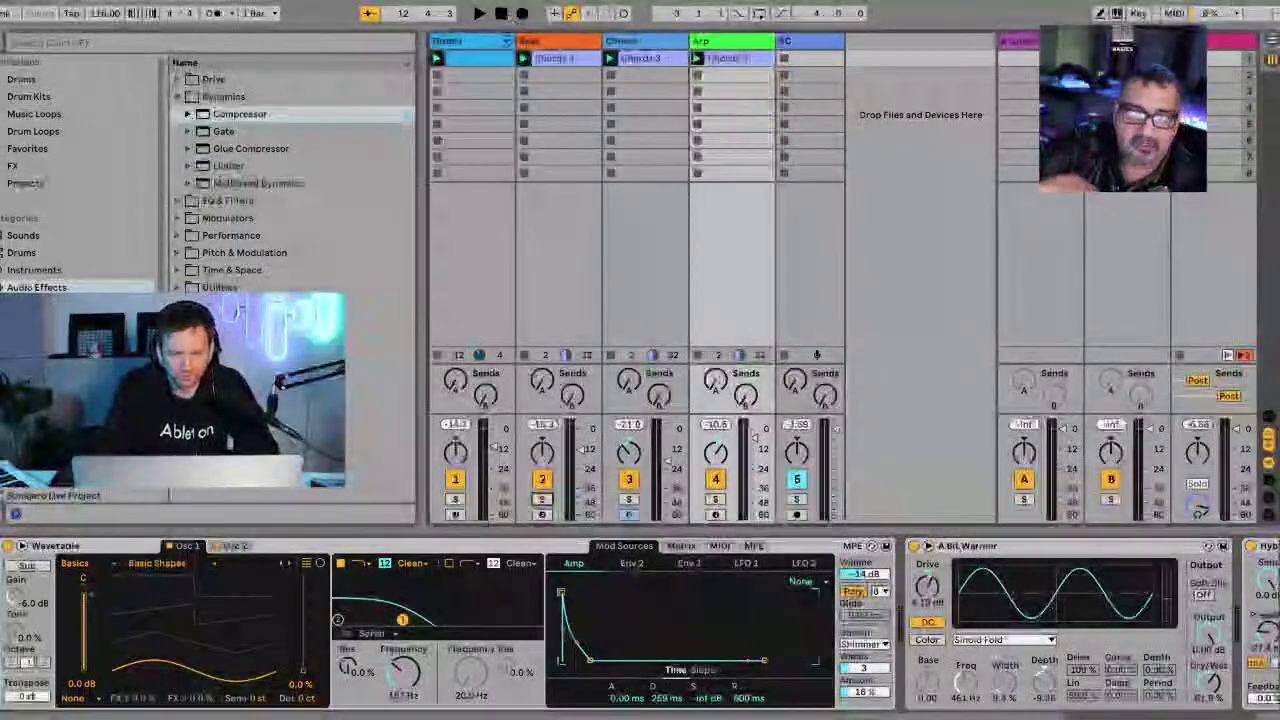
Set the Bass Operator's filter shaper to Soft with a shaper drive of 7.31 dB.
{"action": "left_click", "coordinate": [553, 46]}
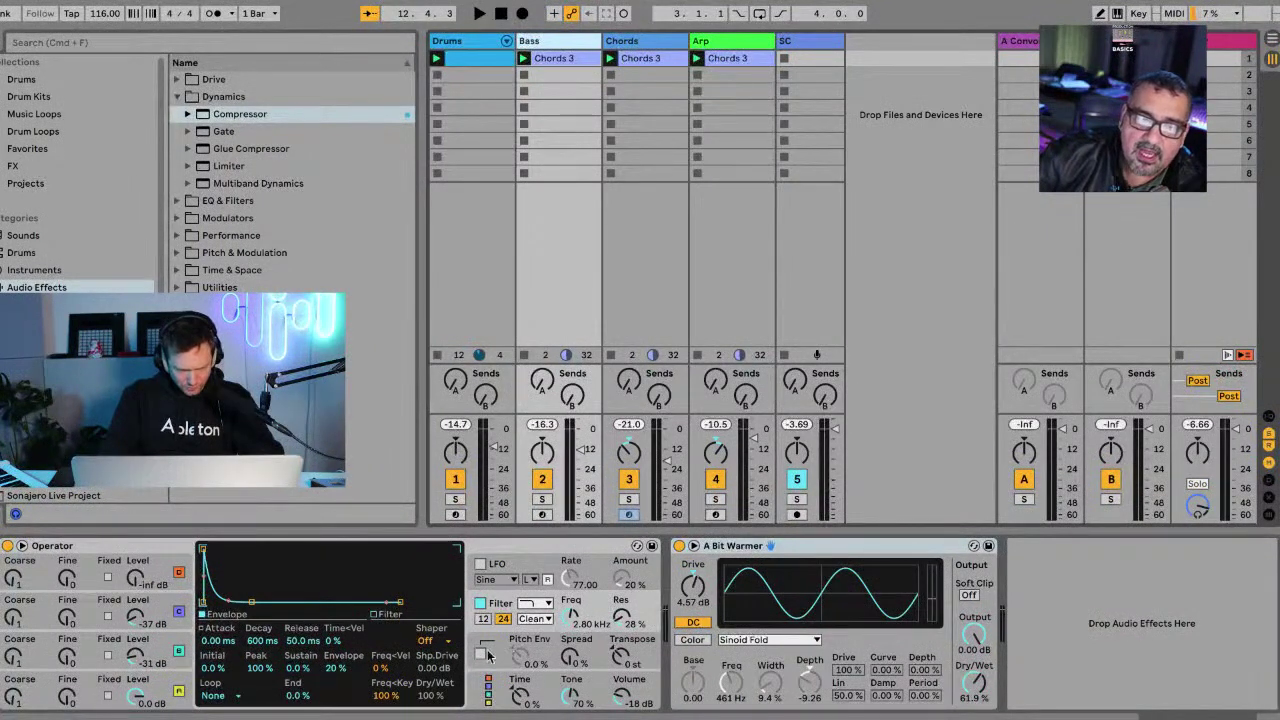
{"action": "left_click", "coordinate": [430, 642]}
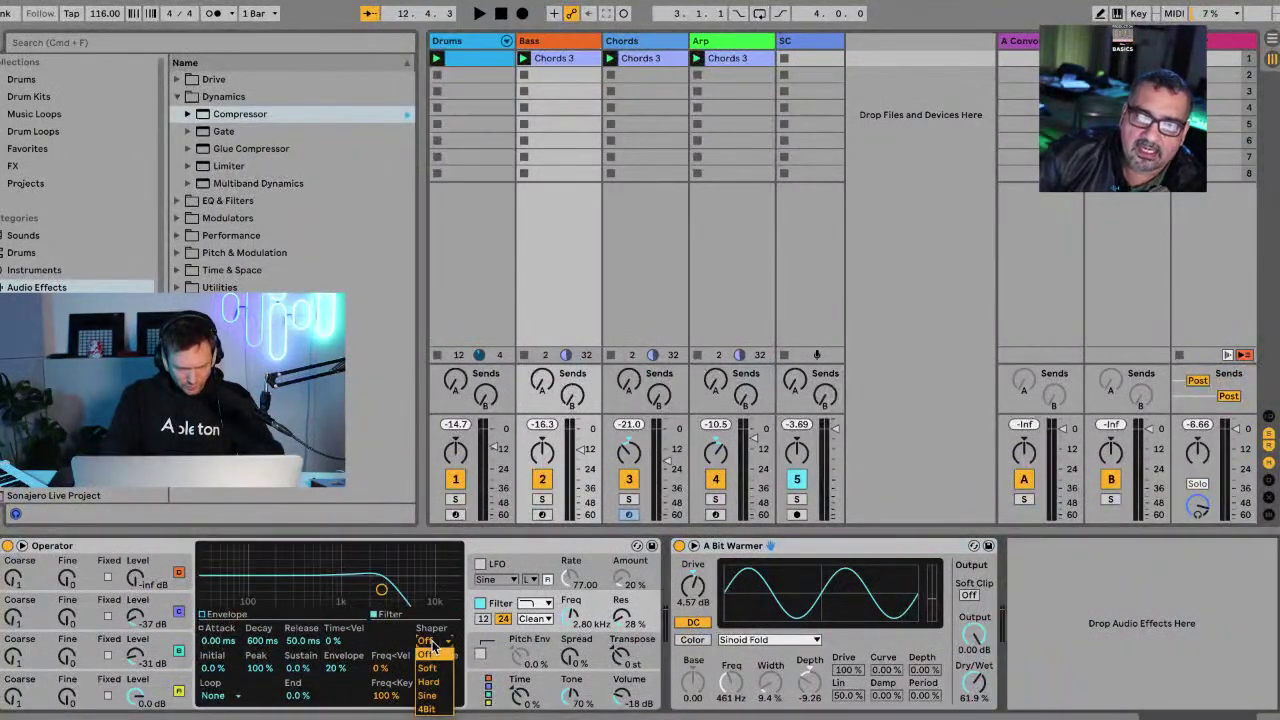
{"action": "left_click", "coordinate": [428, 667]}
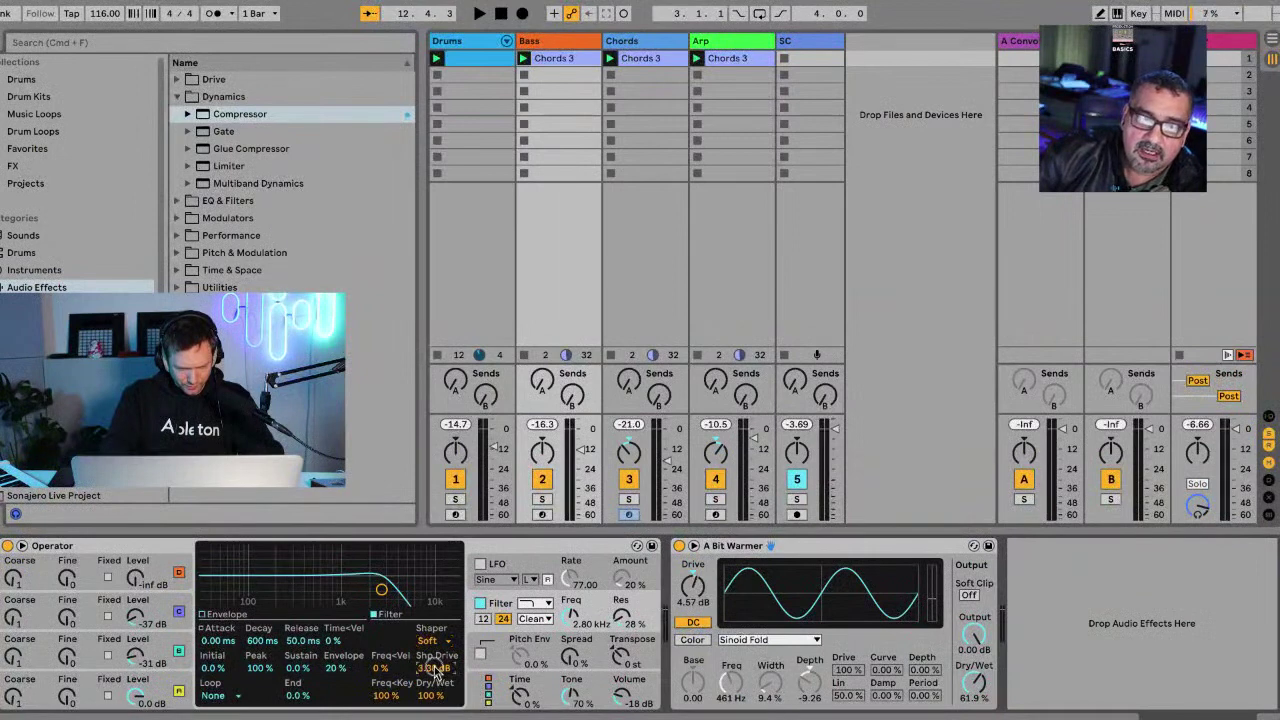
{"action": "left_click_drag", "start_coordinate": [435, 672], "coordinate": [437, 675]}
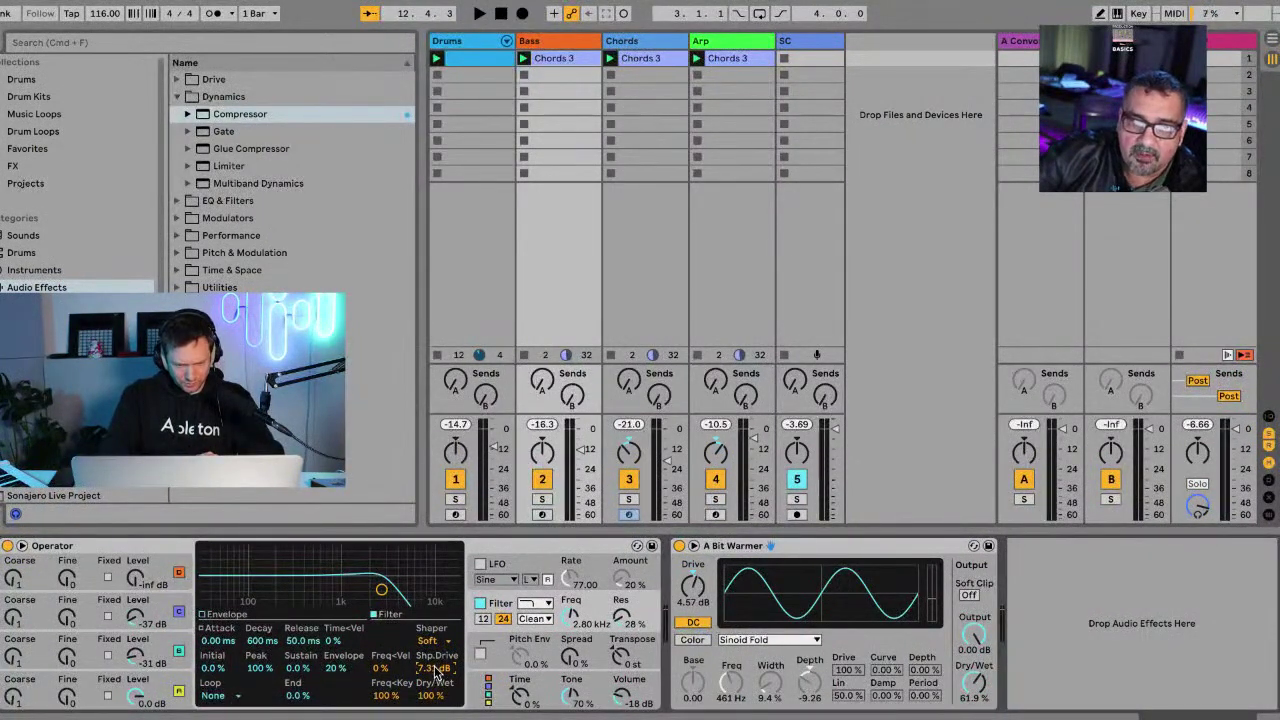
Change the Bass Operator's filter shaper type to Hard.
{"action": "left_click", "coordinate": [433, 641]}
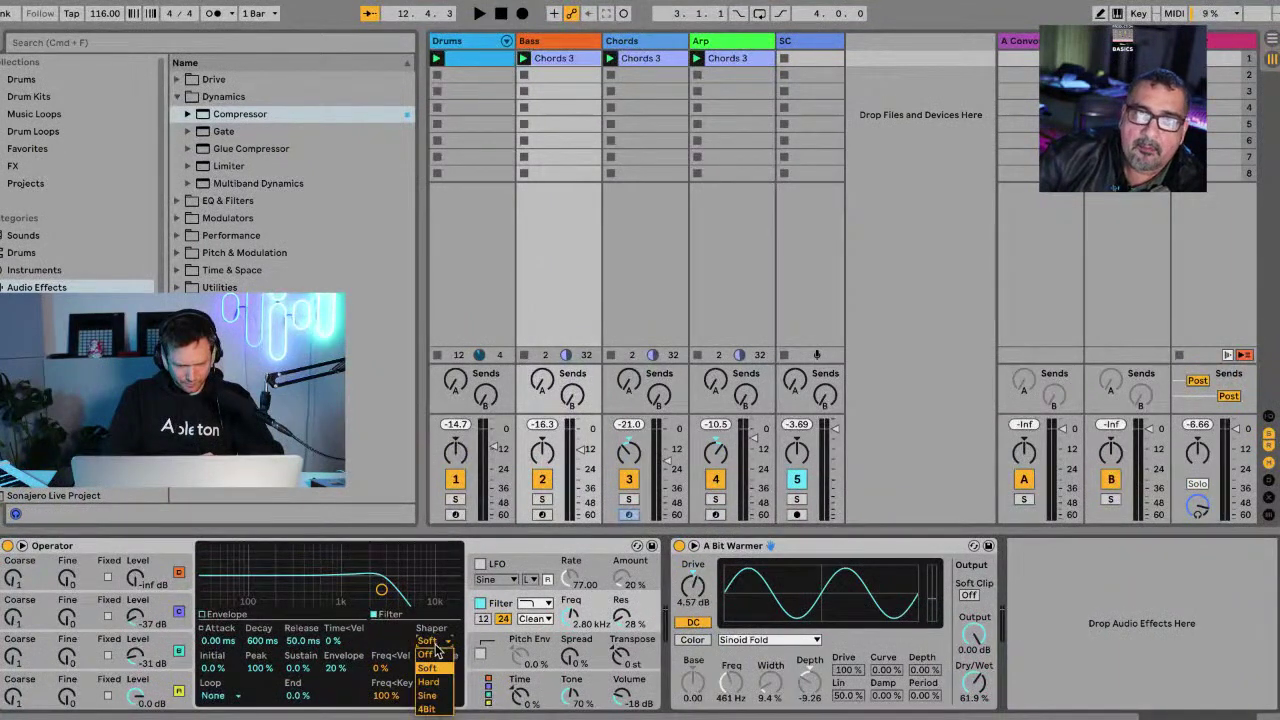
{"action": "left_click", "coordinate": [434, 682]}
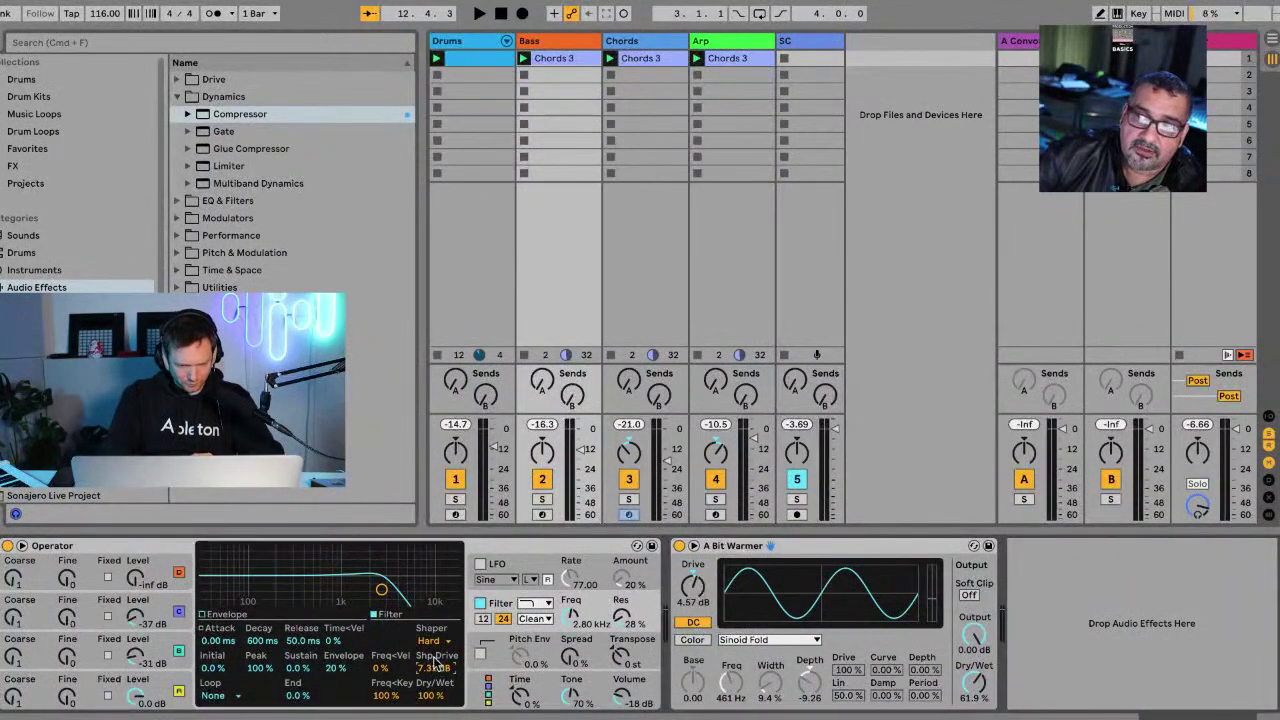
{"action": "left_click", "coordinate": [433, 643]}
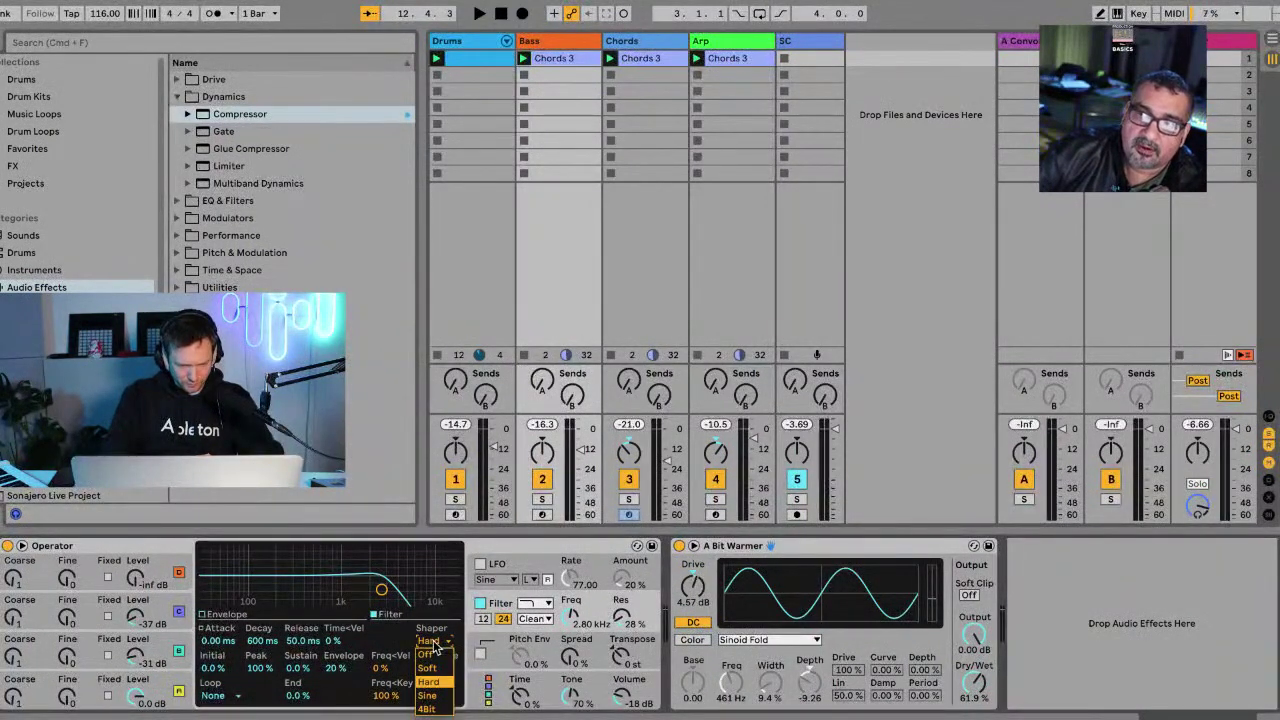
{"action": "left_click", "coordinate": [436, 647]}
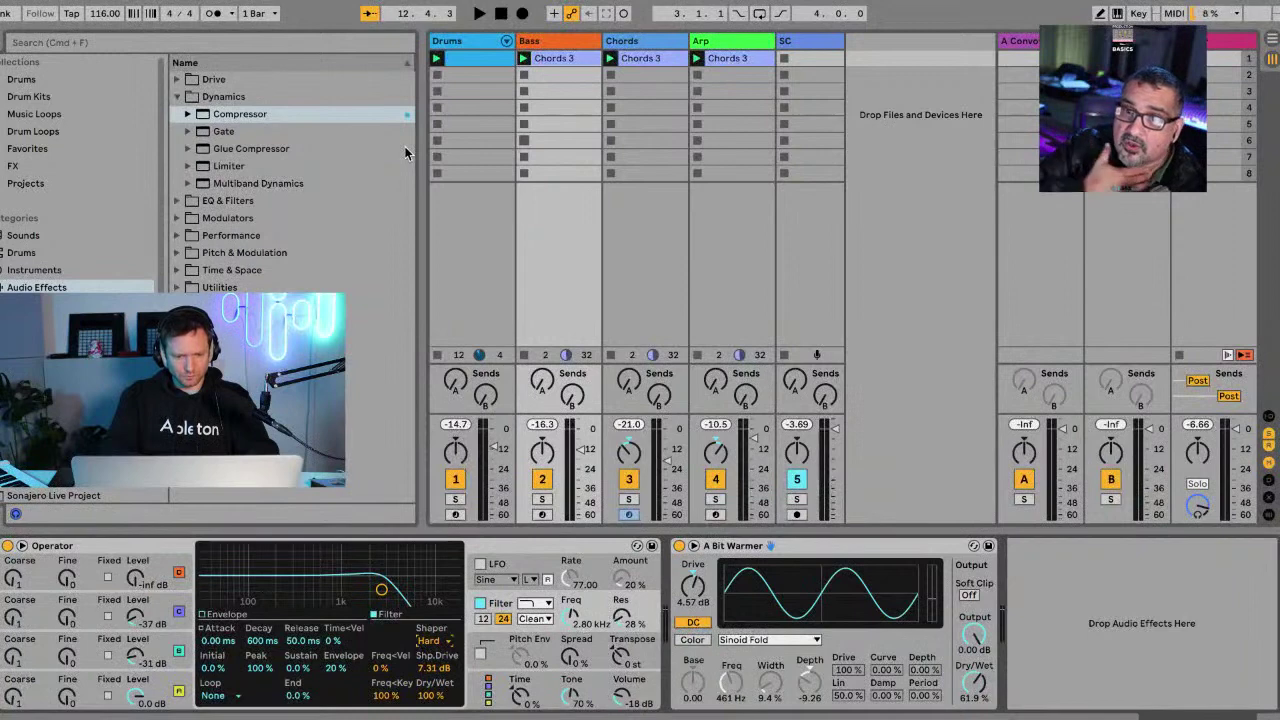
Freeze the Arp track.
{"action": "left_click", "coordinate": [726, 47]}
{"action": "right_click", "coordinate": [726, 49]}
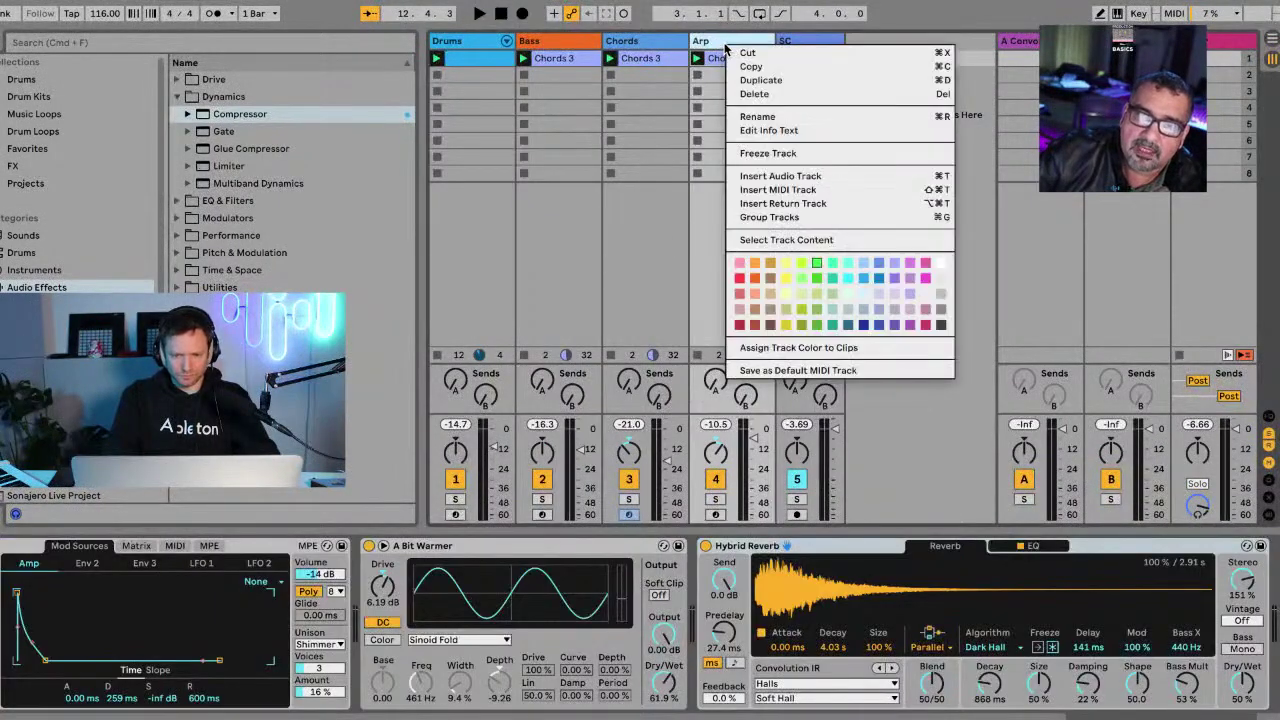
{"action": "left_click", "coordinate": [758, 155]}
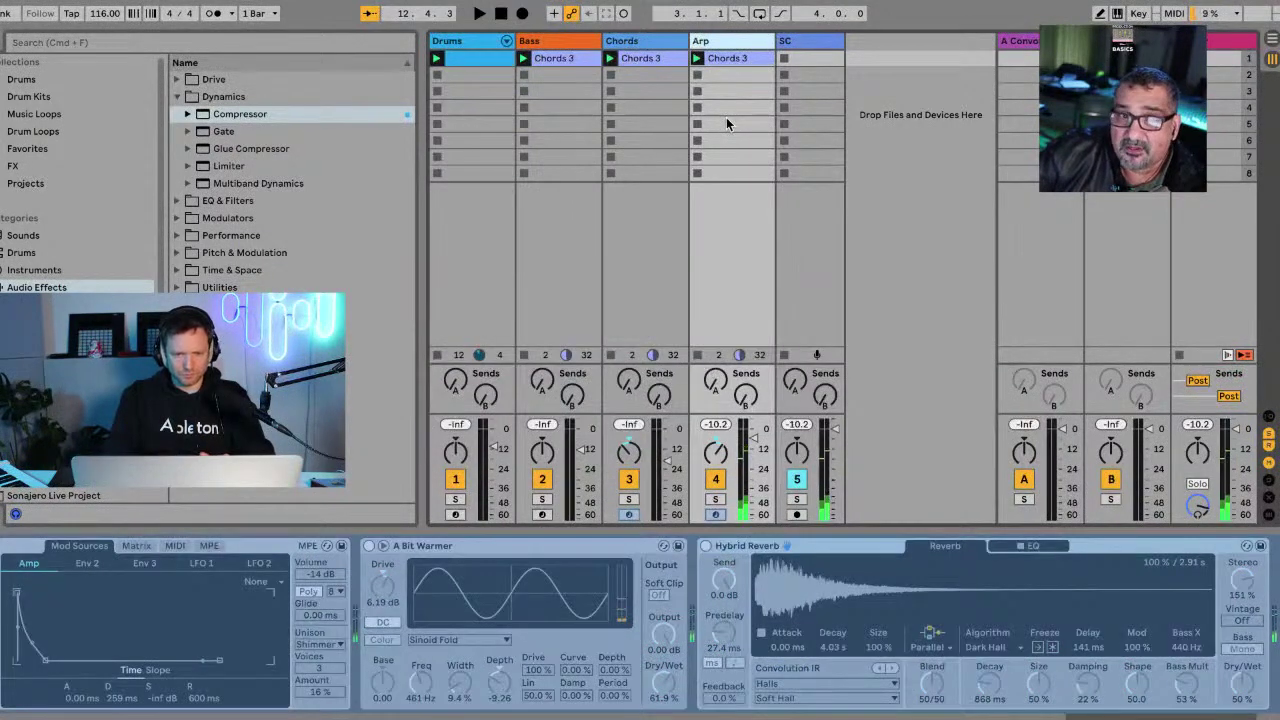
Review the device chains of the Chords and Bass tracks and the MIDI notes in the Bass, Chords and Drums clips.
{"action": "left_click", "coordinate": [641, 47]}
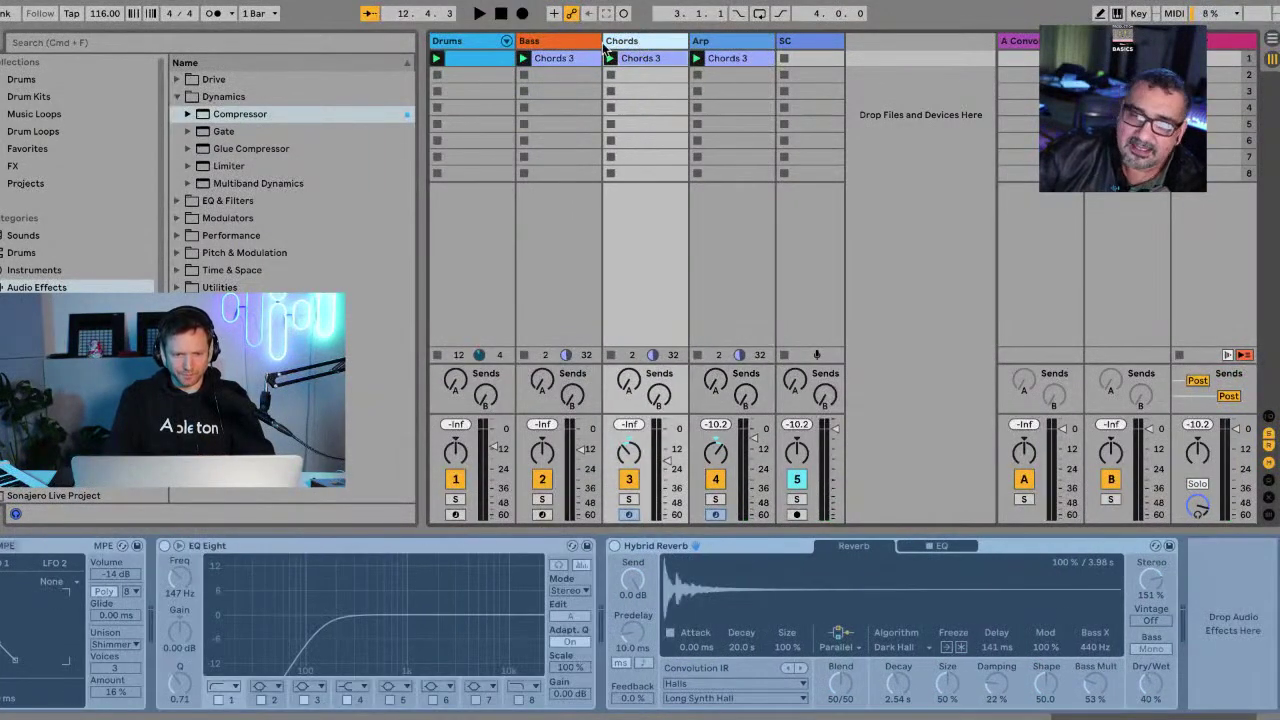
{"action": "left_click", "coordinate": [565, 45]}
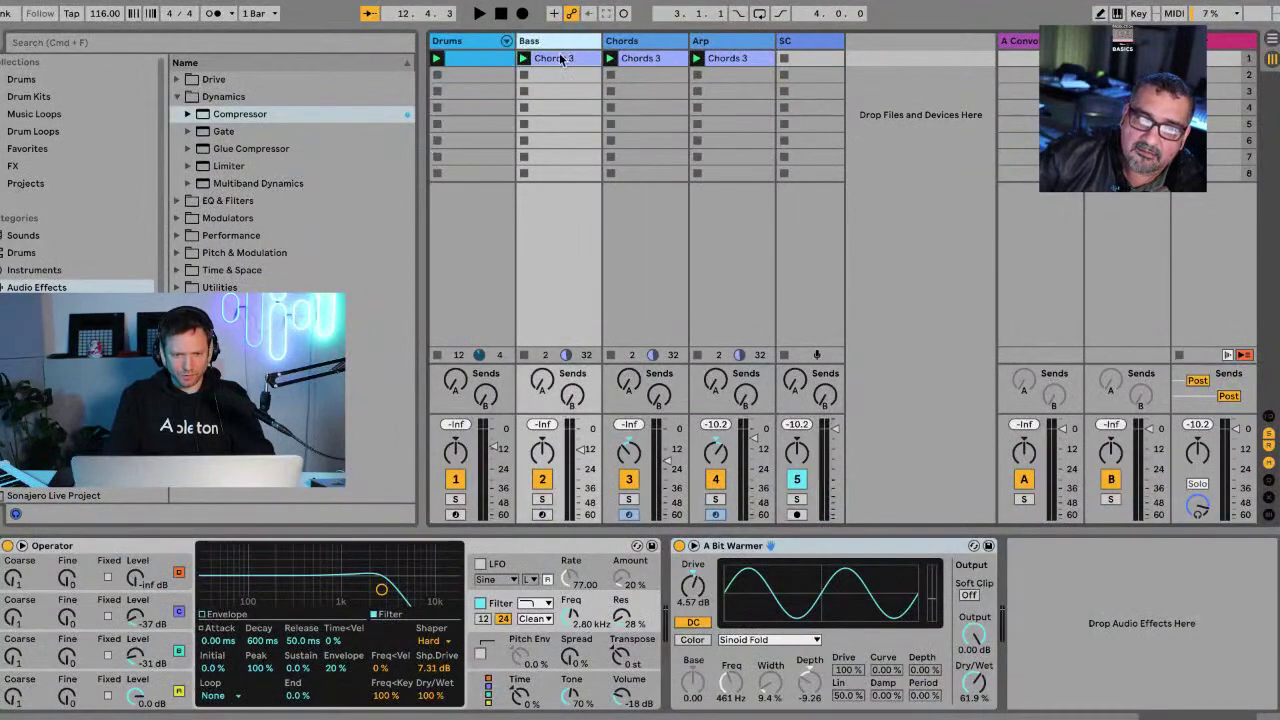
{"action": "left_click", "coordinate": [559, 59]}
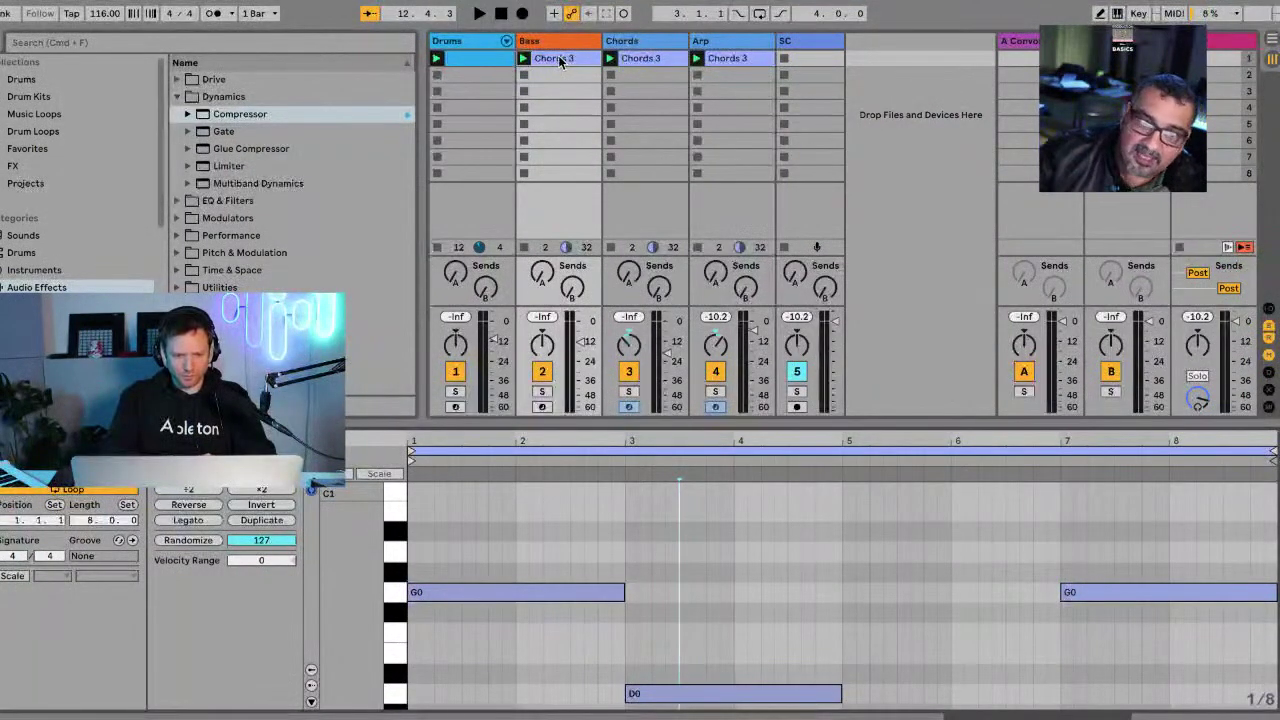
{"action": "left_click", "coordinate": [636, 60]}
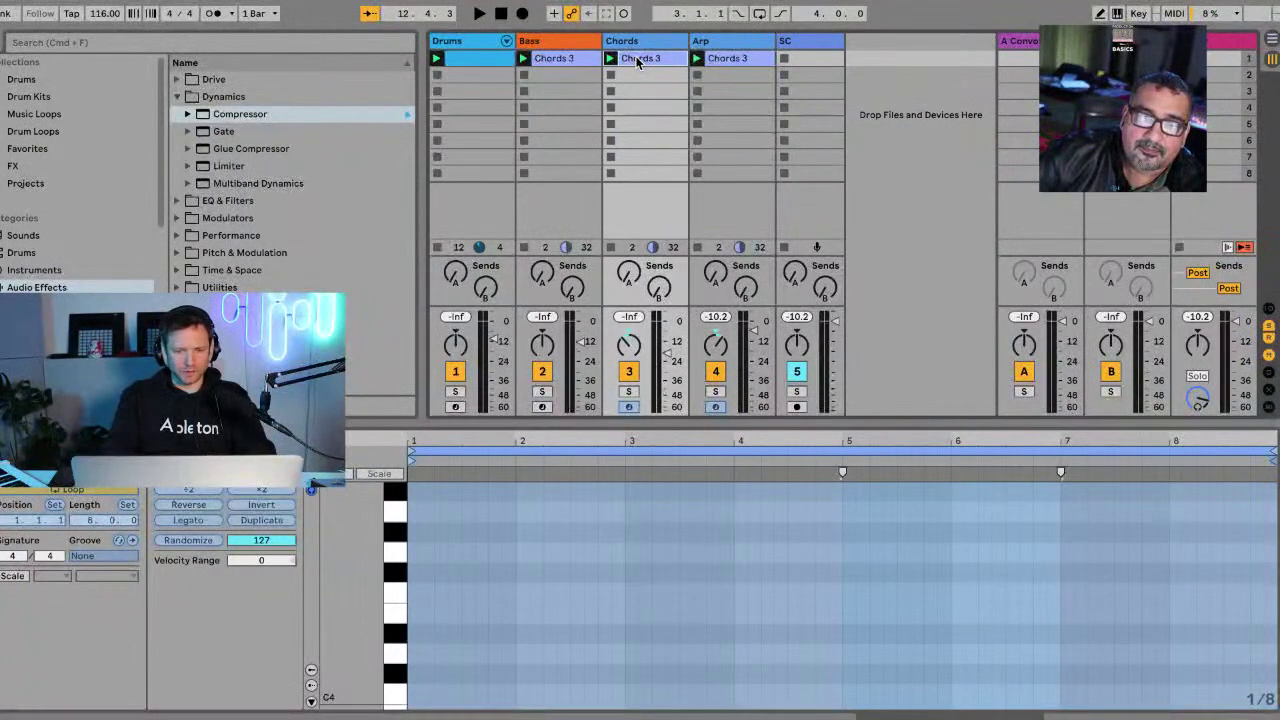
{"action": "left_click", "coordinate": [553, 59]}
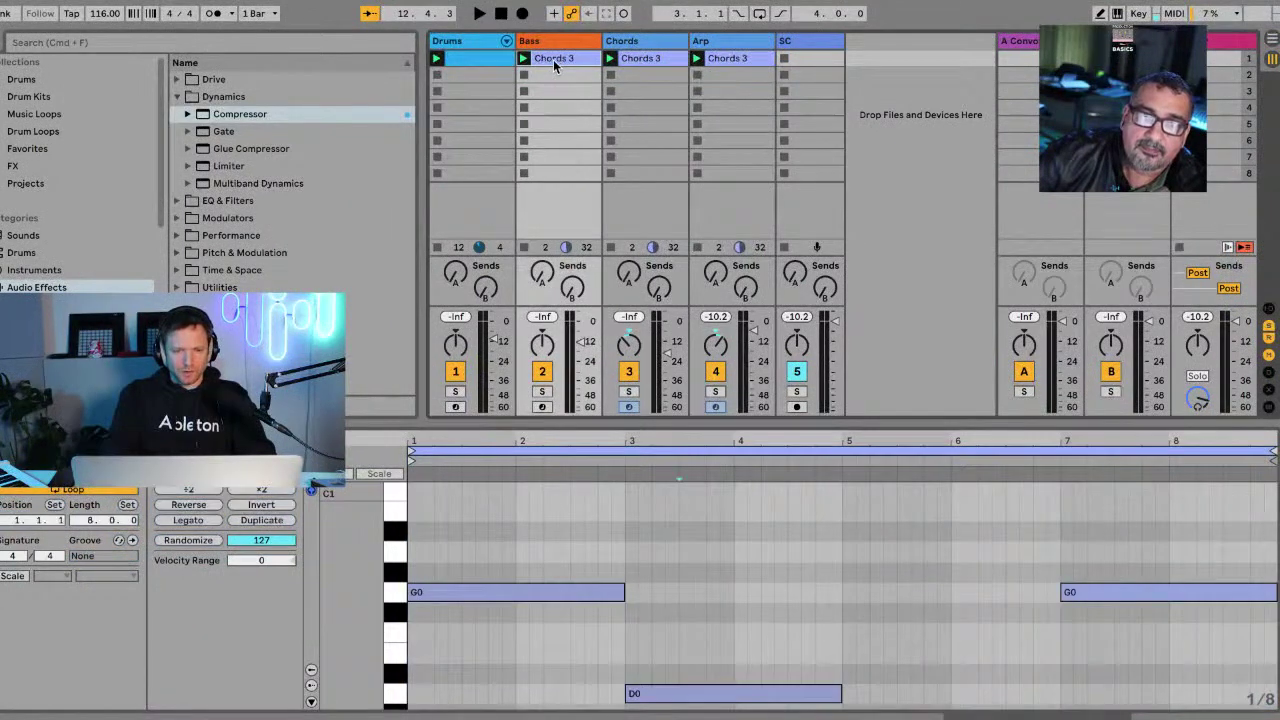
{"action": "left_click", "coordinate": [488, 63]}
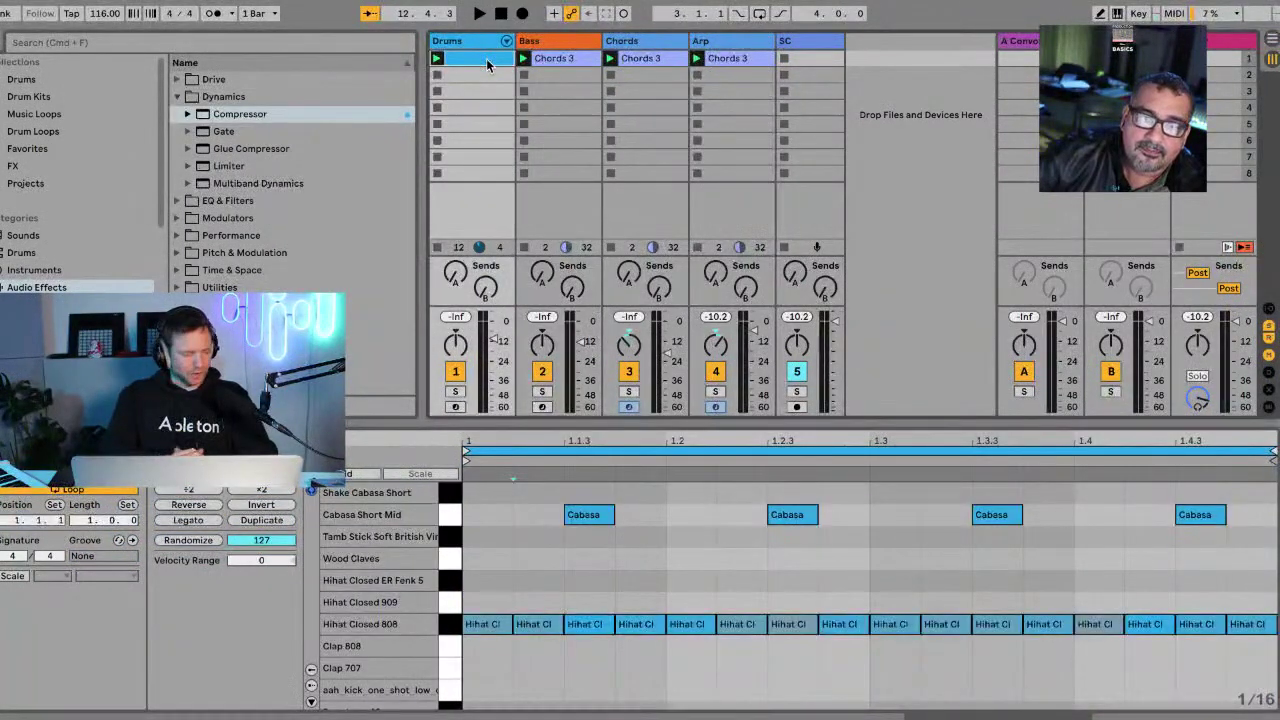